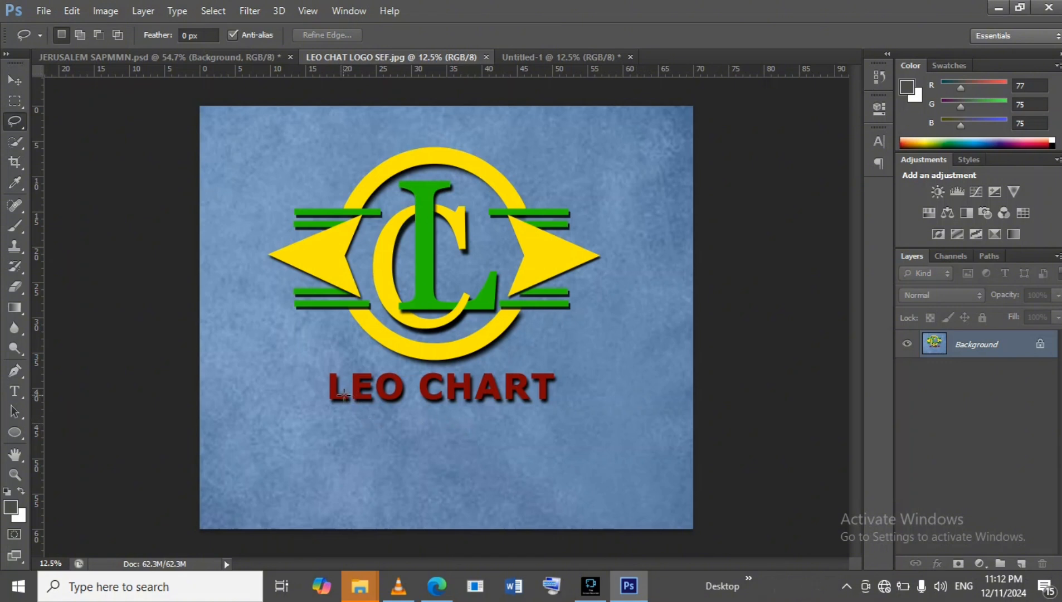
In the Untitled-1 document, add the text LC in Verdana Bold with a near-black colour (020000).
left_click(547, 56)
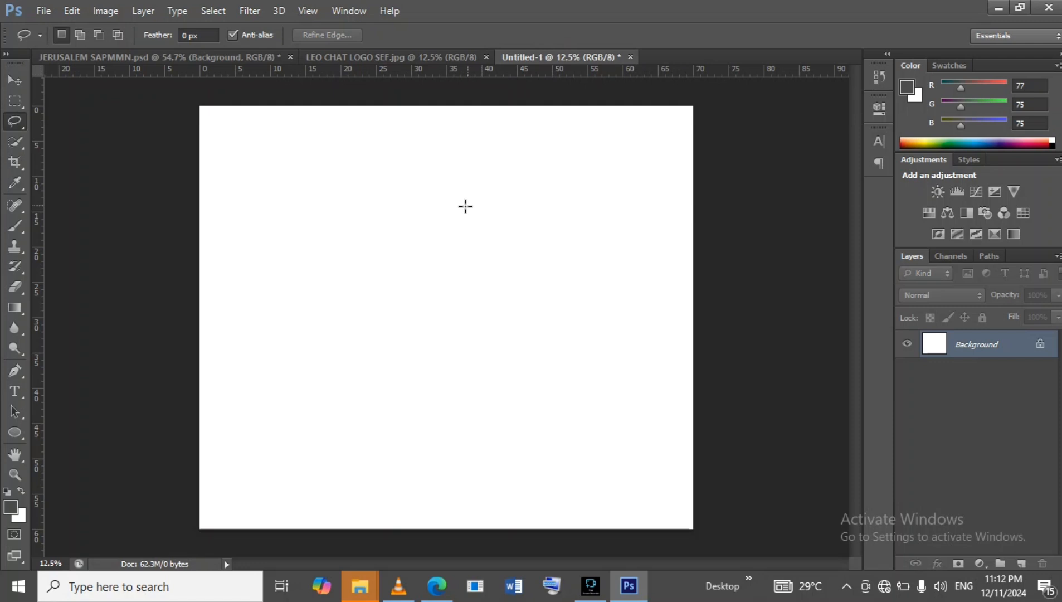
left_click(14, 397)
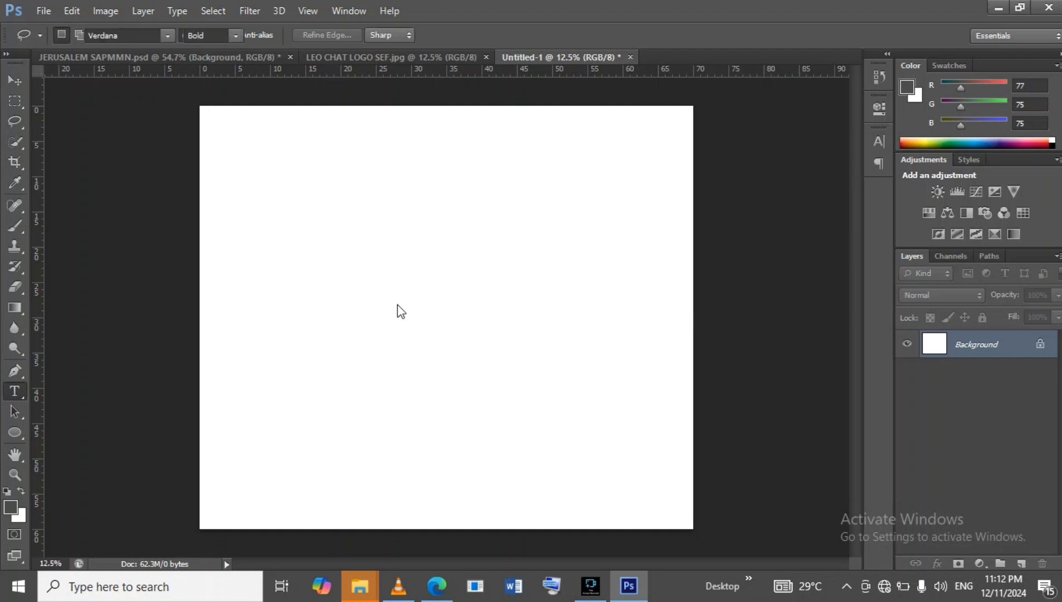
left_click(390, 271)
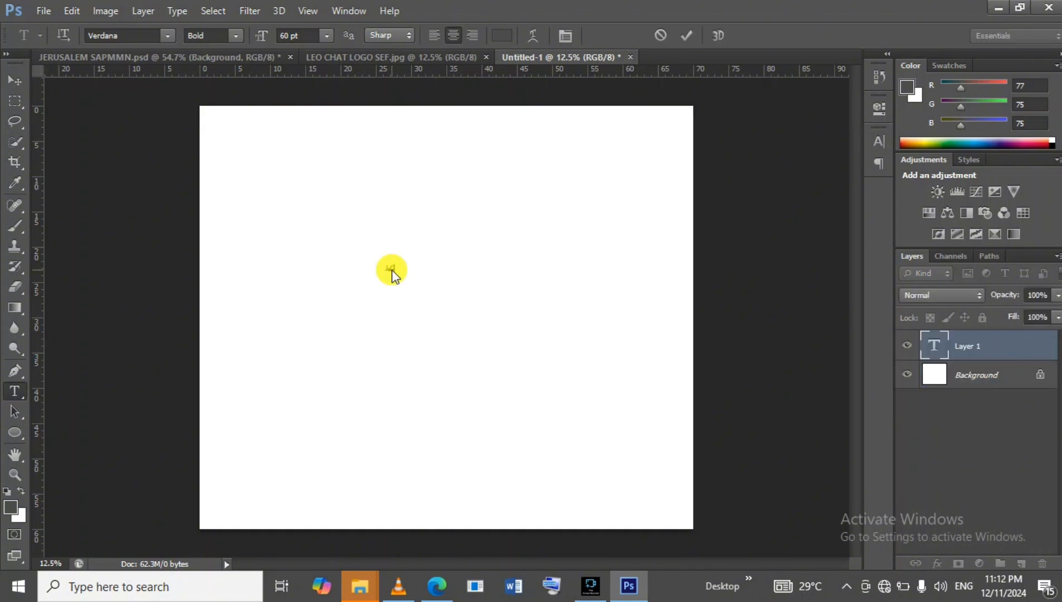
right_click(392, 269)
left_click(432, 275)
left_click(509, 37)
left_click(846, 367)
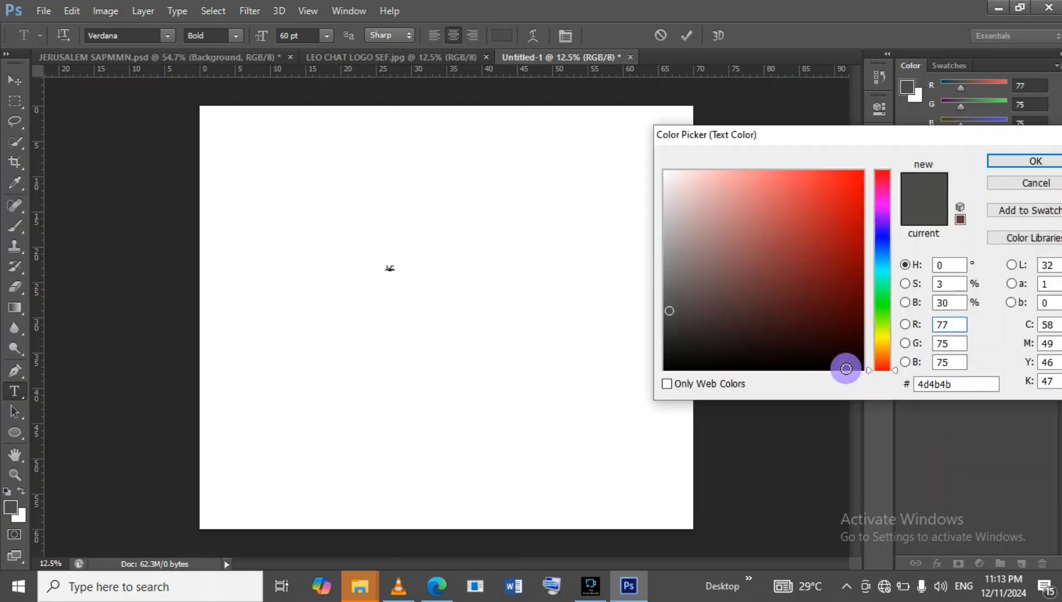
left_click(1034, 161)
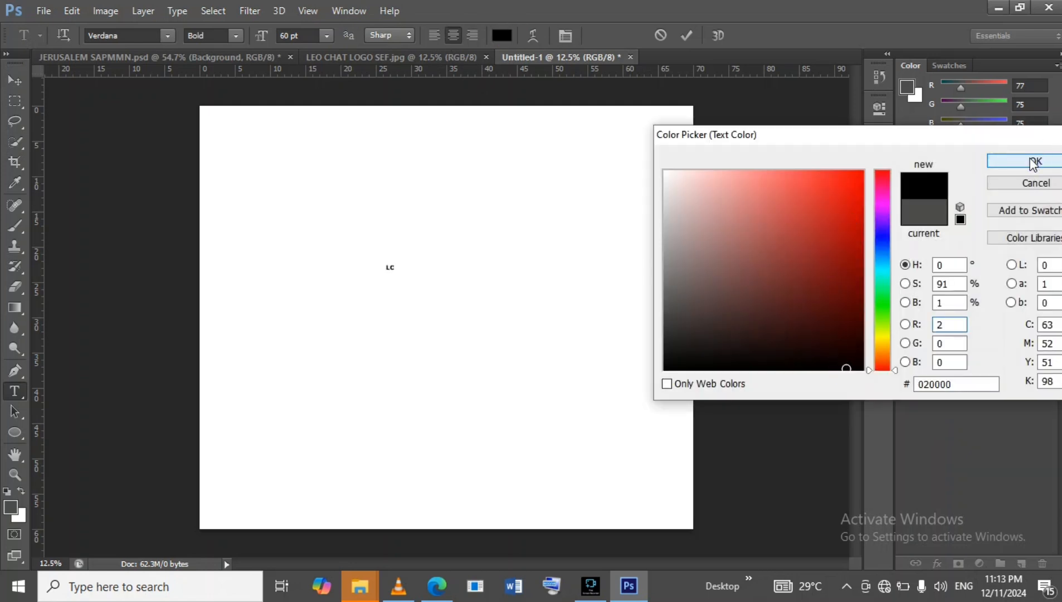
left_click(691, 36)
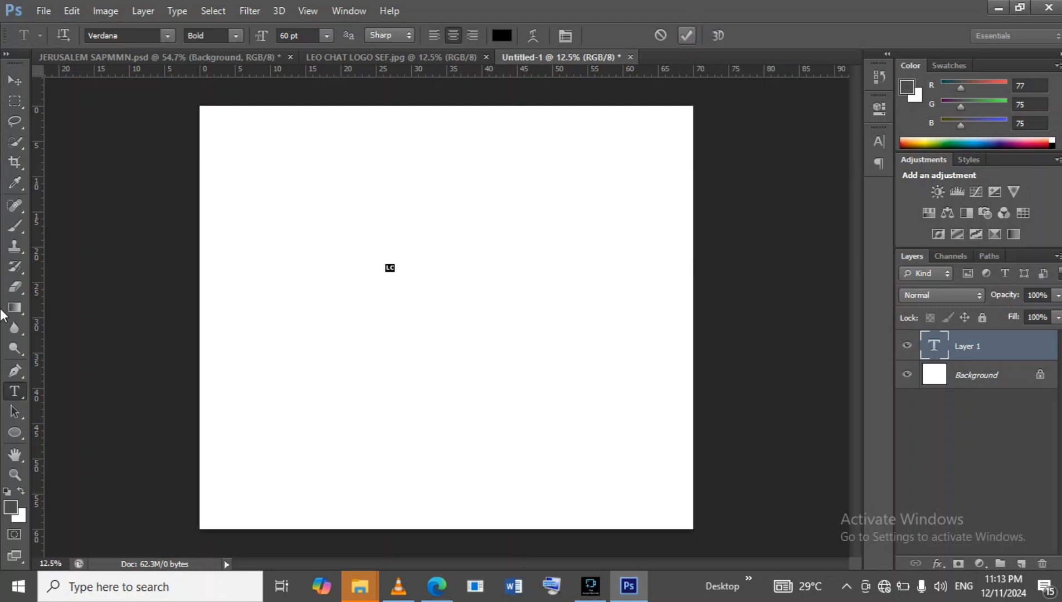
Scale the LC text up so it fills most of the canvas.
left_click(16, 83)
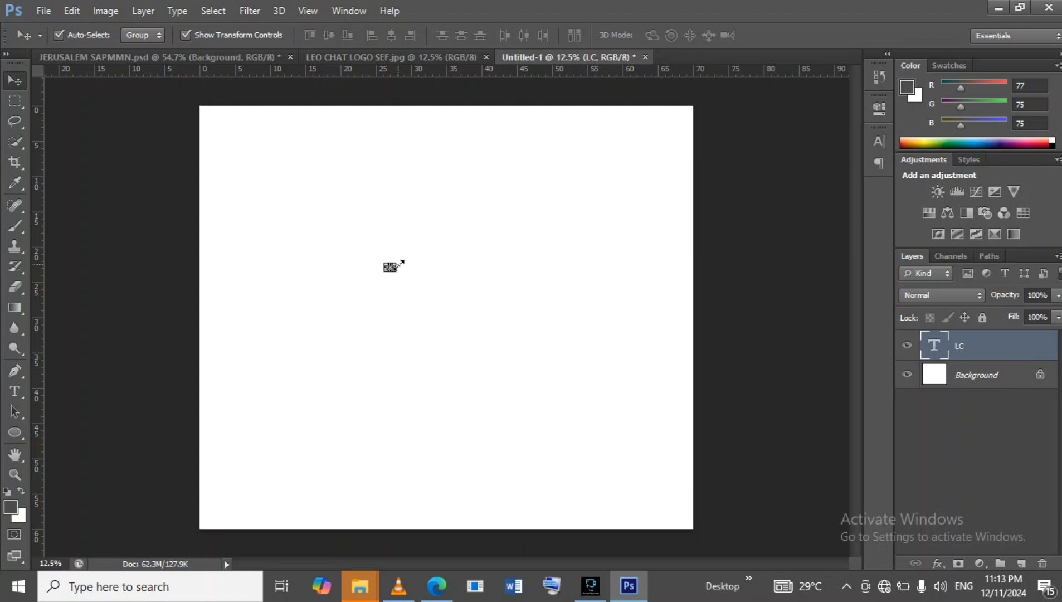
left_click_drag(399, 258, 660, 89)
left_click_drag(380, 272, 294, 366)
left_click_drag(490, 171, 494, 289)
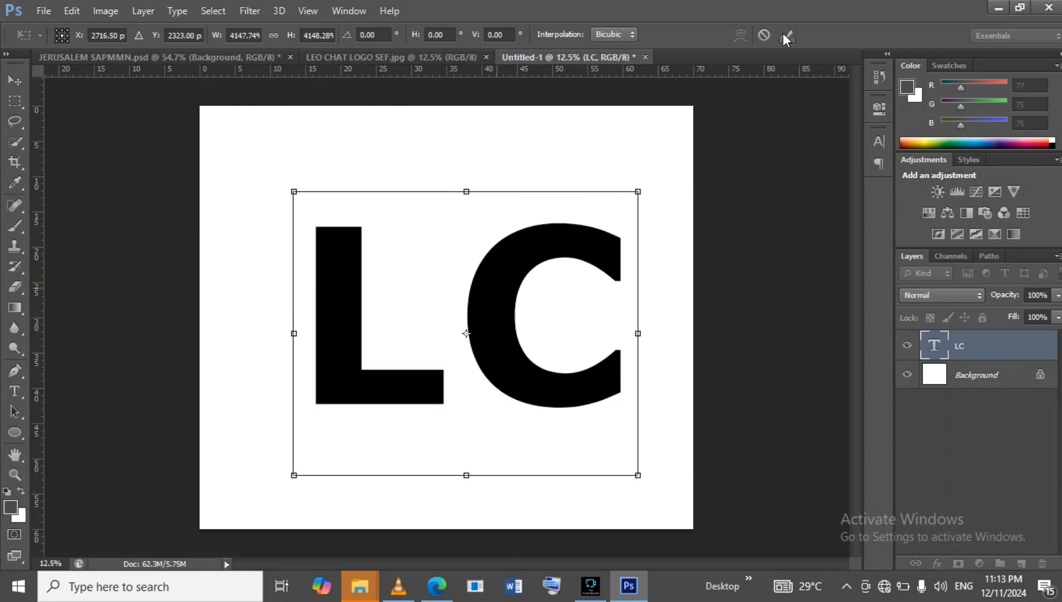
left_click(786, 35)
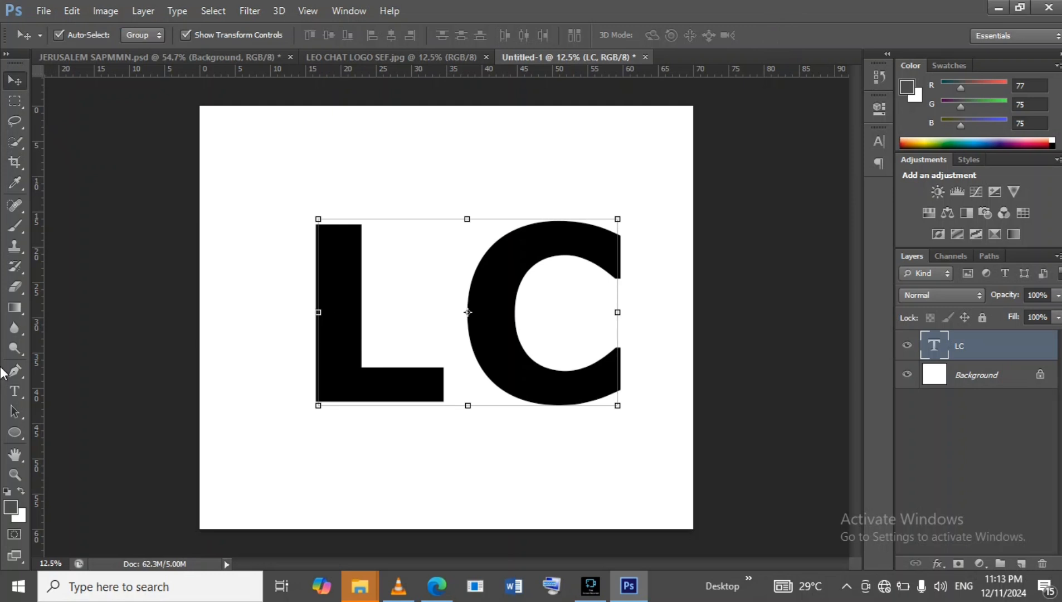
Change the LC text's font to Georgia Regular.
left_click(14, 391)
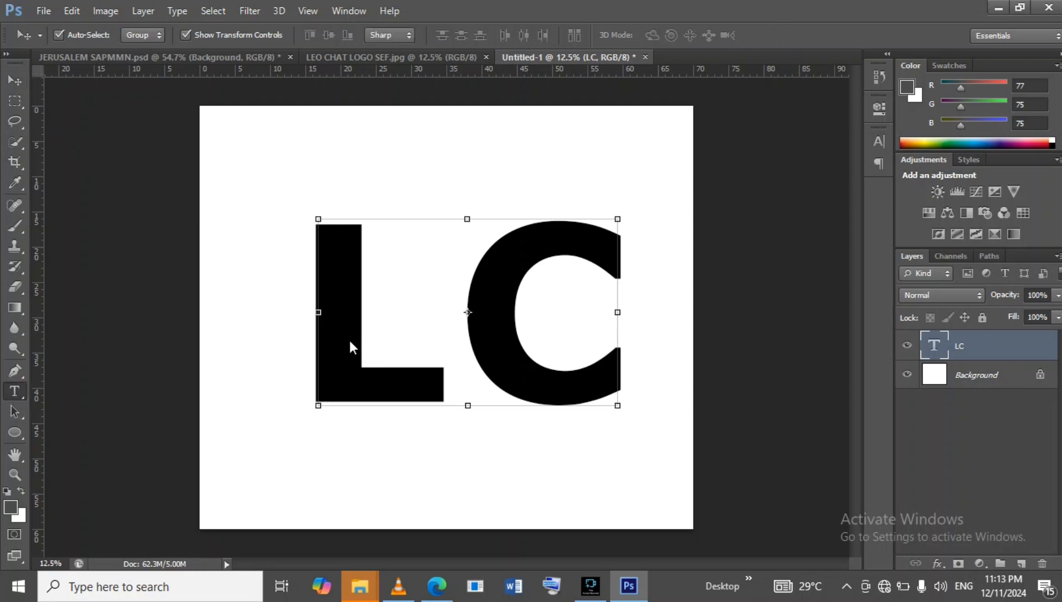
left_click(449, 284)
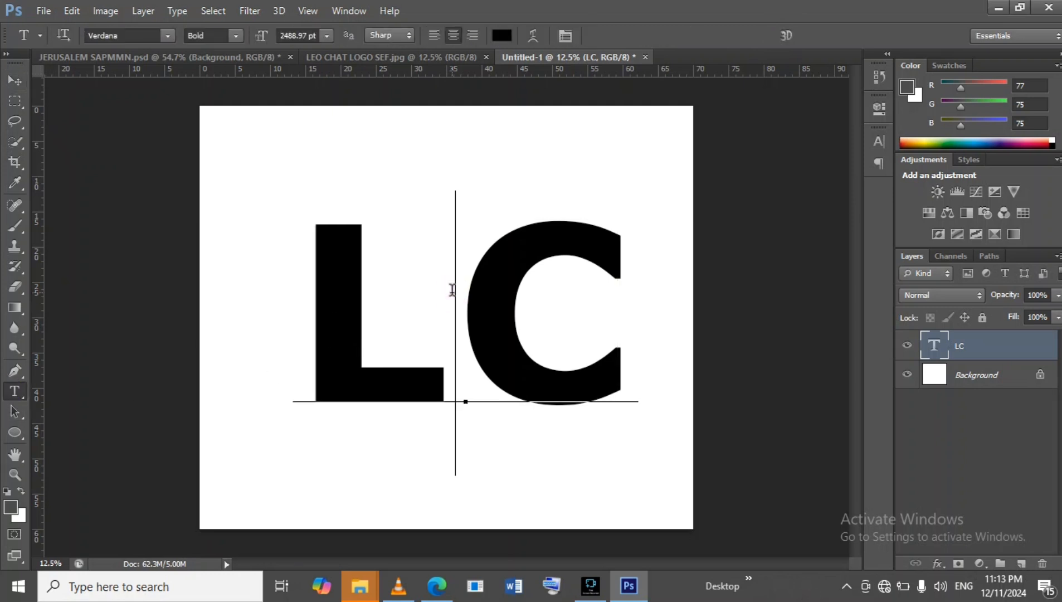
double_click(451, 289)
right_click(452, 273)
left_click(478, 283)
left_click(167, 40)
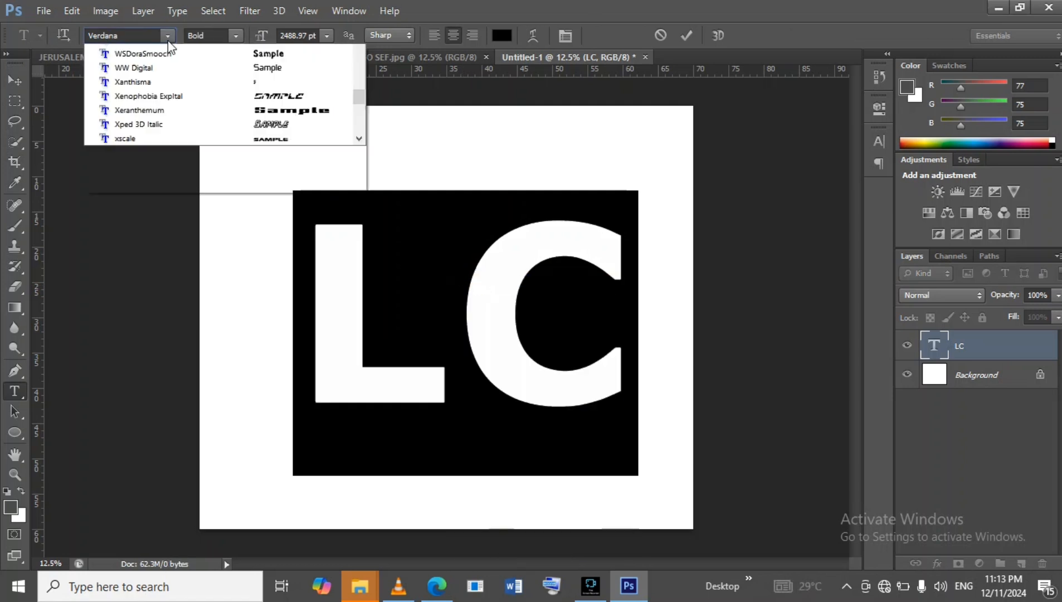
scroll(167, 215, "up", 6)
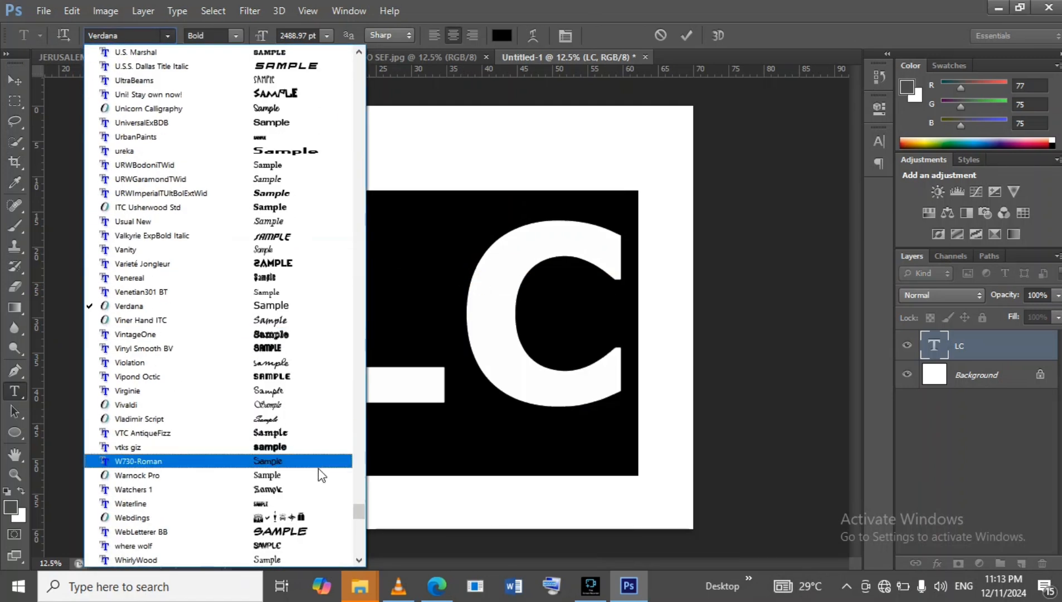
left_click_drag(355, 518, 302, 227)
scroll(302, 229, "up", 2)
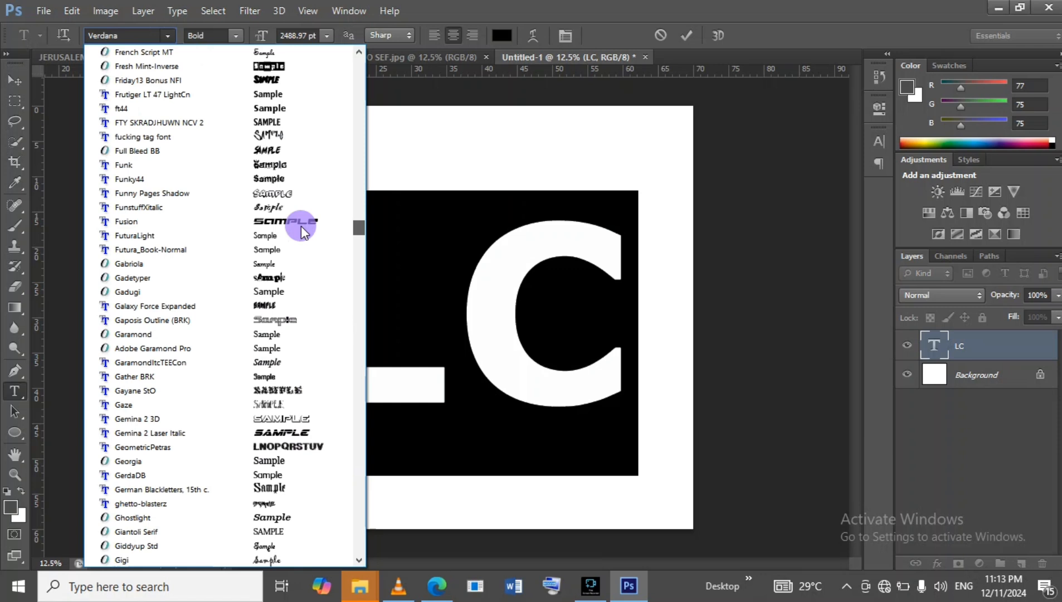
scroll(301, 228, "down", 1)
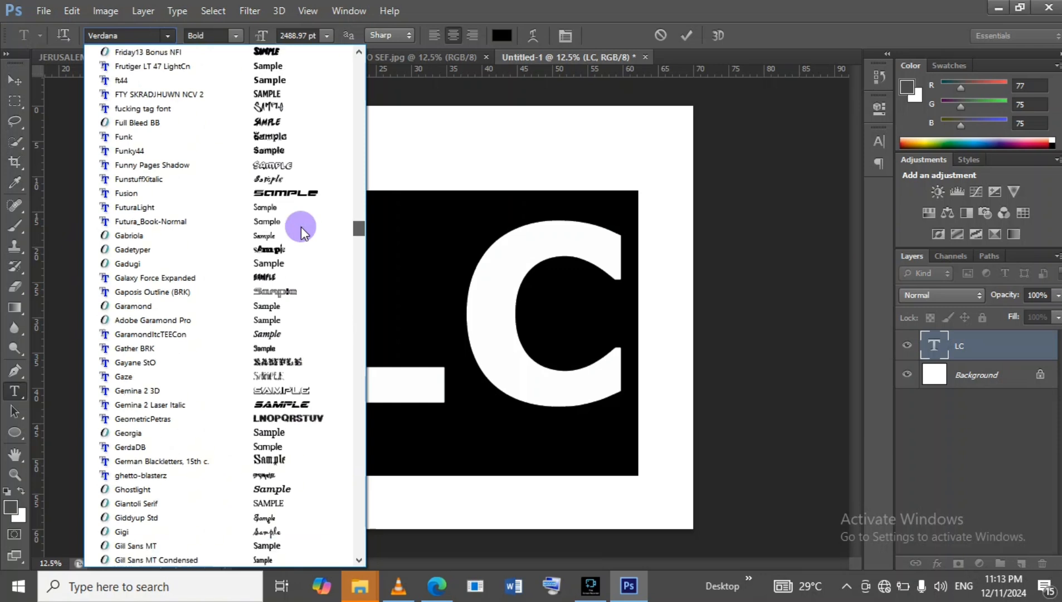
left_click(301, 226)
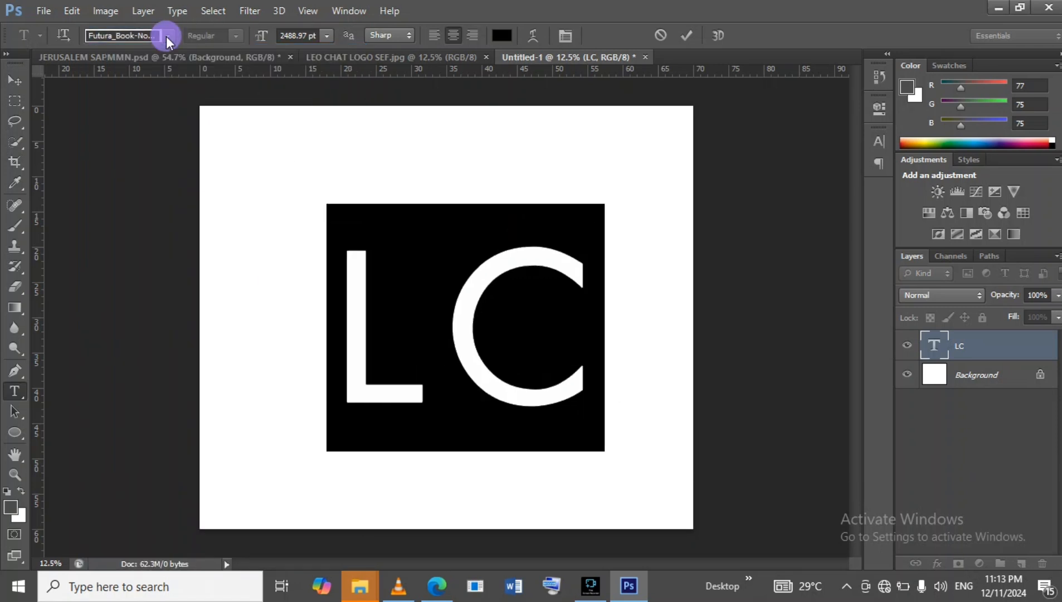
left_click(167, 35)
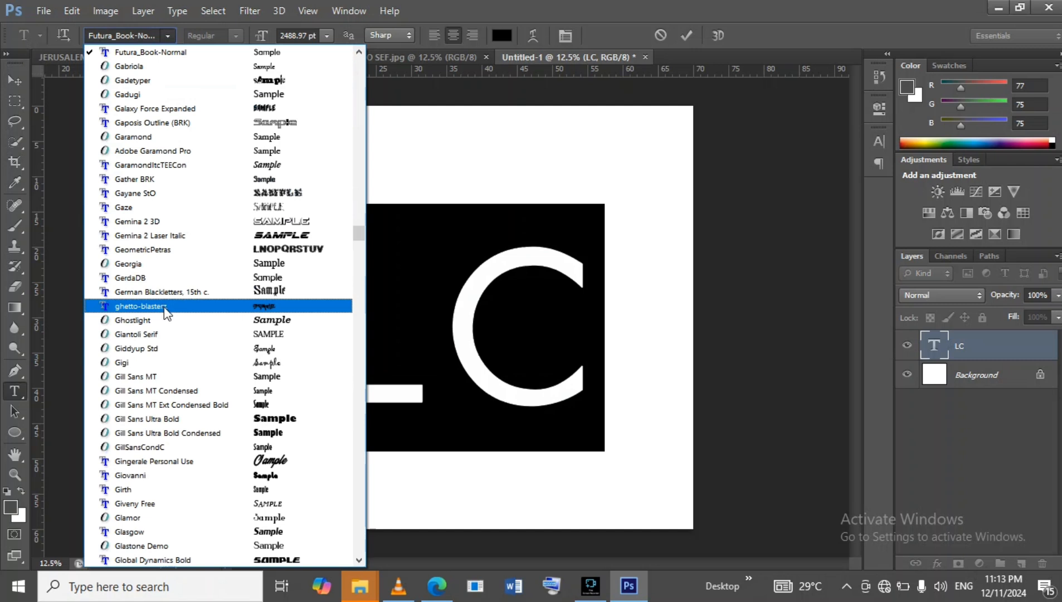
left_click(145, 263)
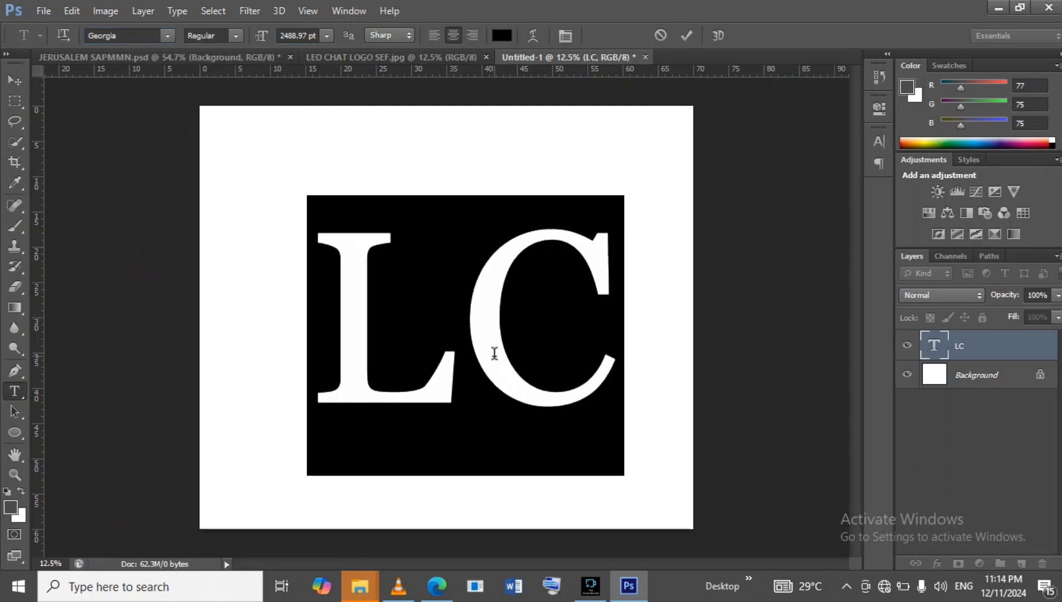
left_click(692, 34)
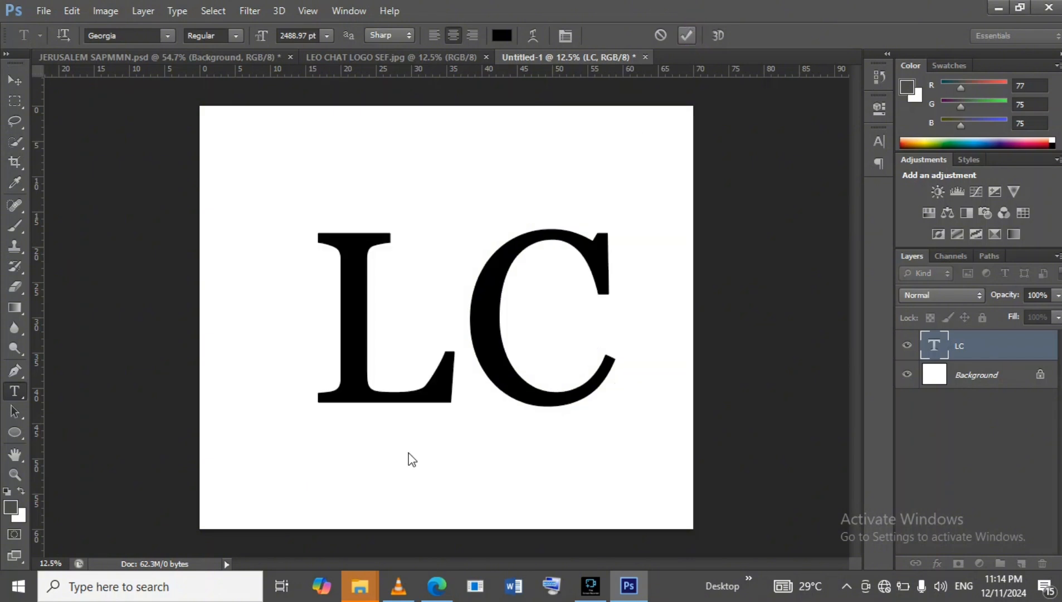
Colour the letter L green (14a605).
left_click(452, 311)
left_click_drag(452, 311, 330, 309)
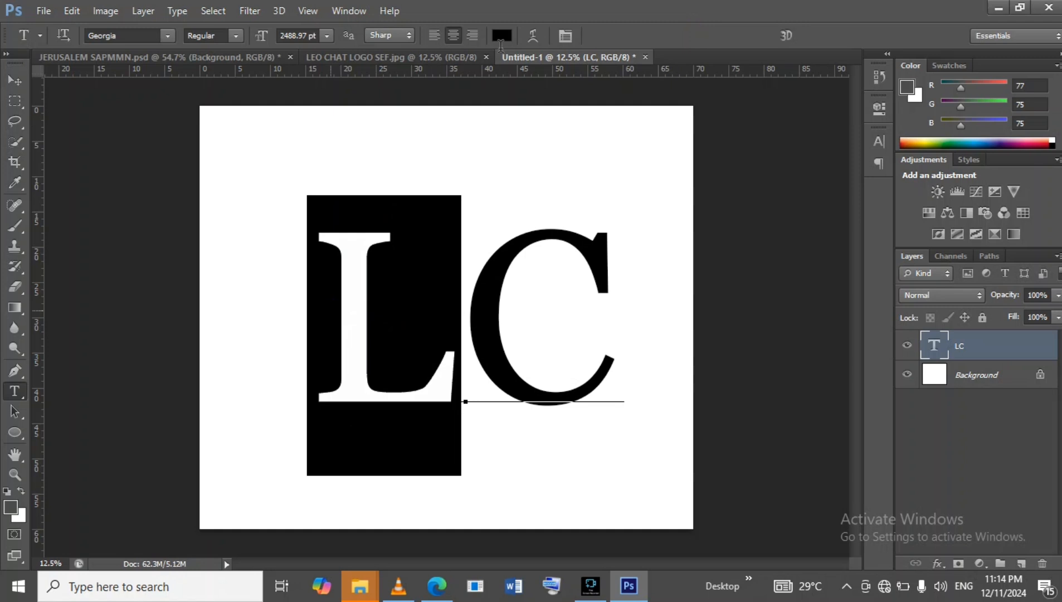
left_click(502, 35)
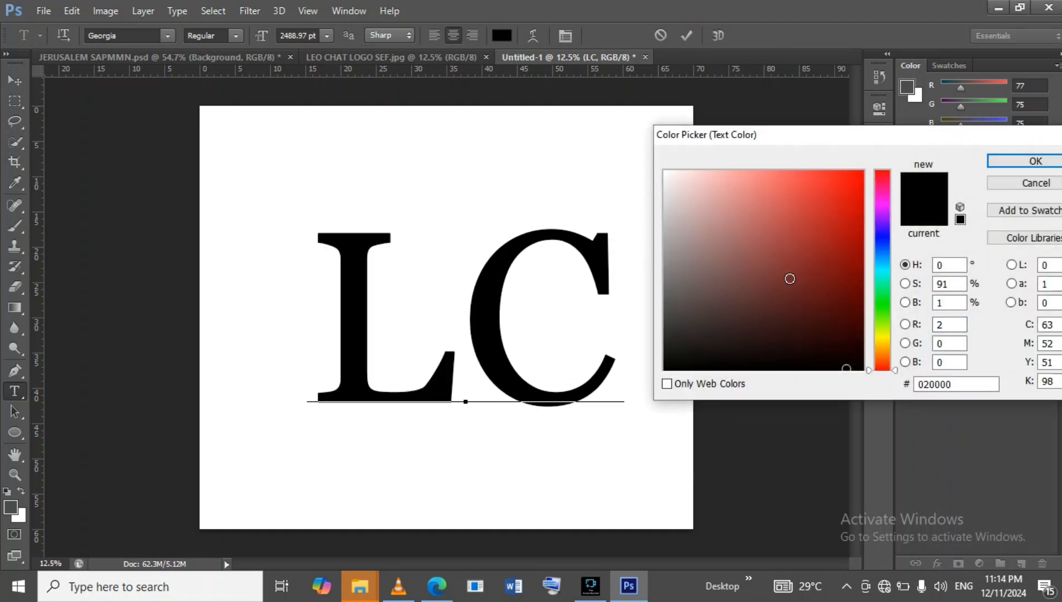
left_click(879, 307)
left_click_drag(885, 311, 885, 309)
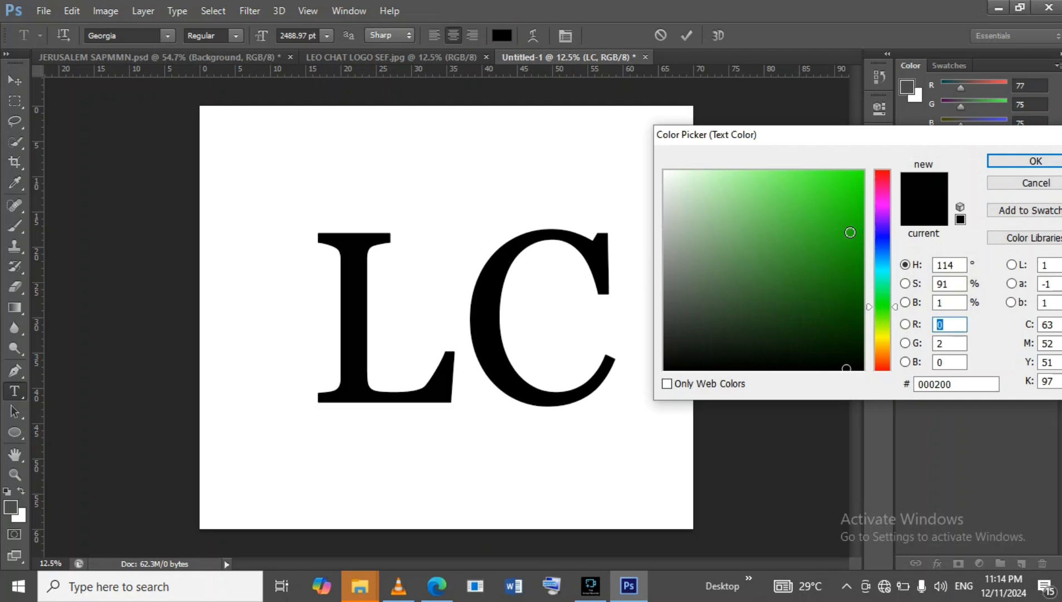
left_click(850, 233)
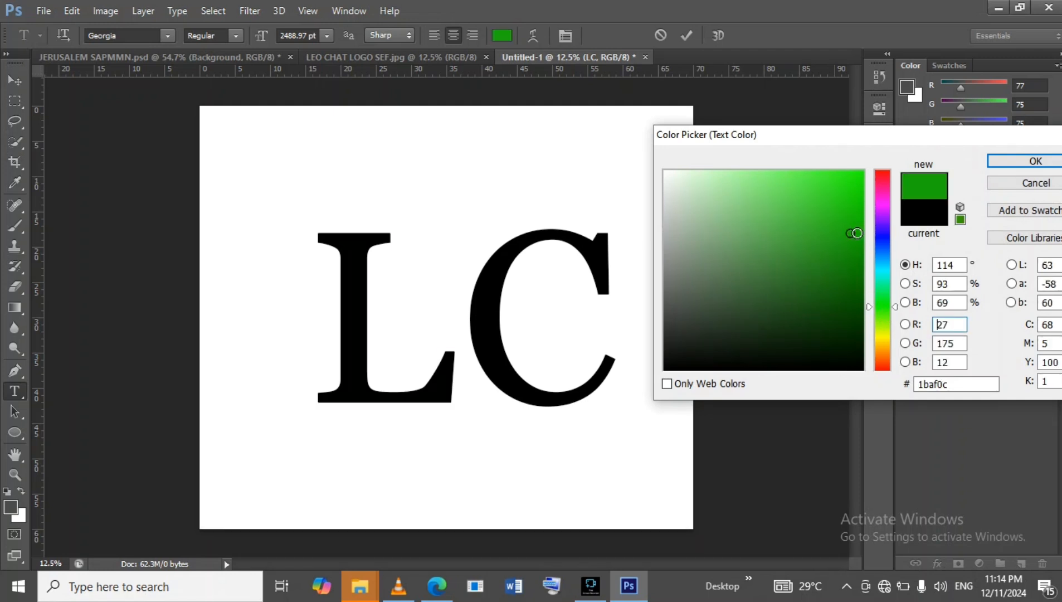
left_click(859, 234)
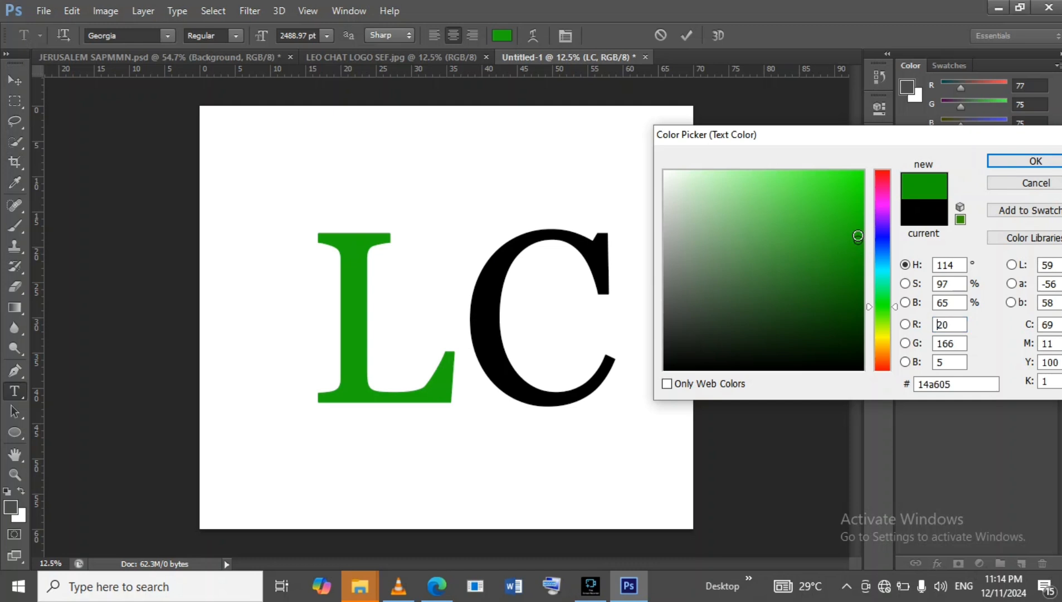
left_click(1034, 162)
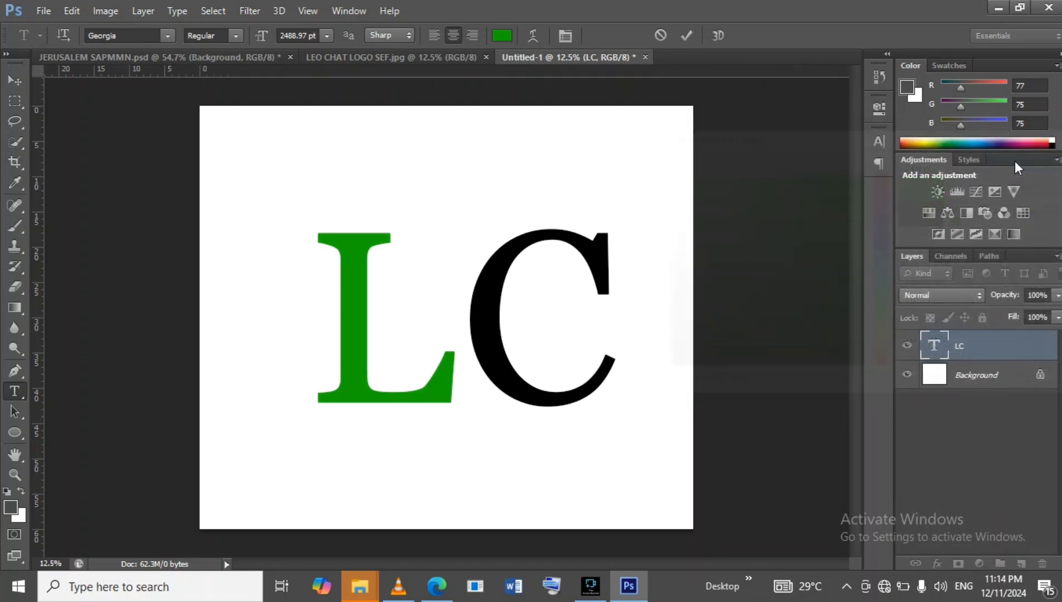
Colour the letter C golden yellow and commit the text edit.
left_click_drag(461, 264, 604, 273)
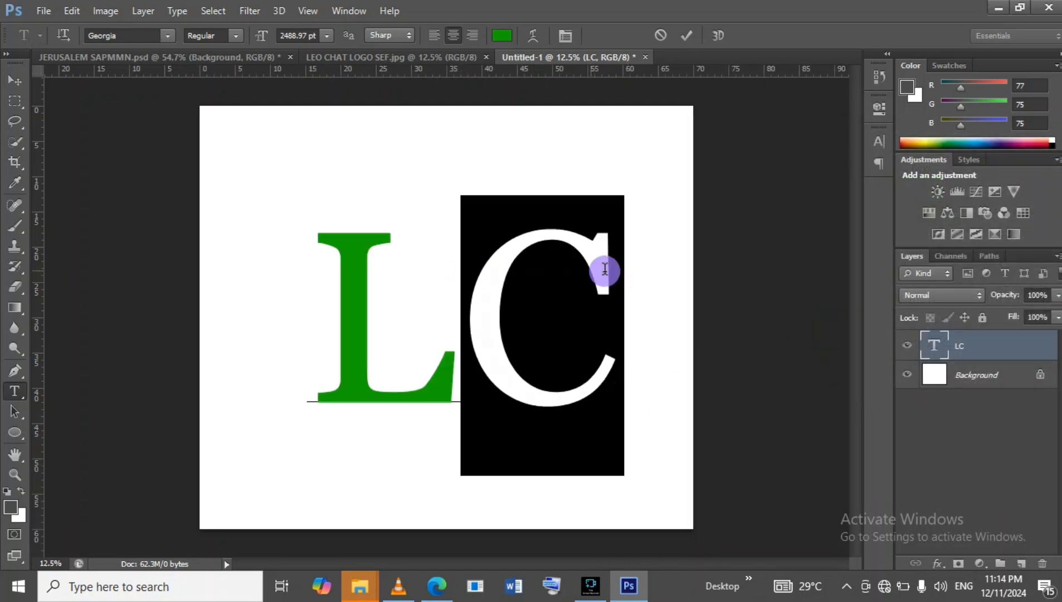
left_click(501, 35)
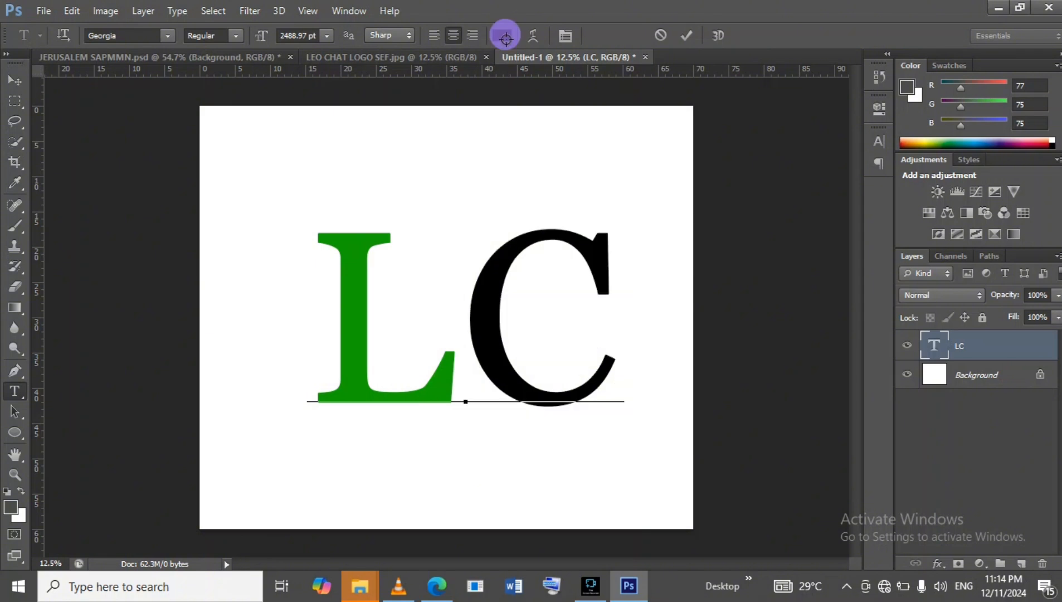
left_click(881, 338)
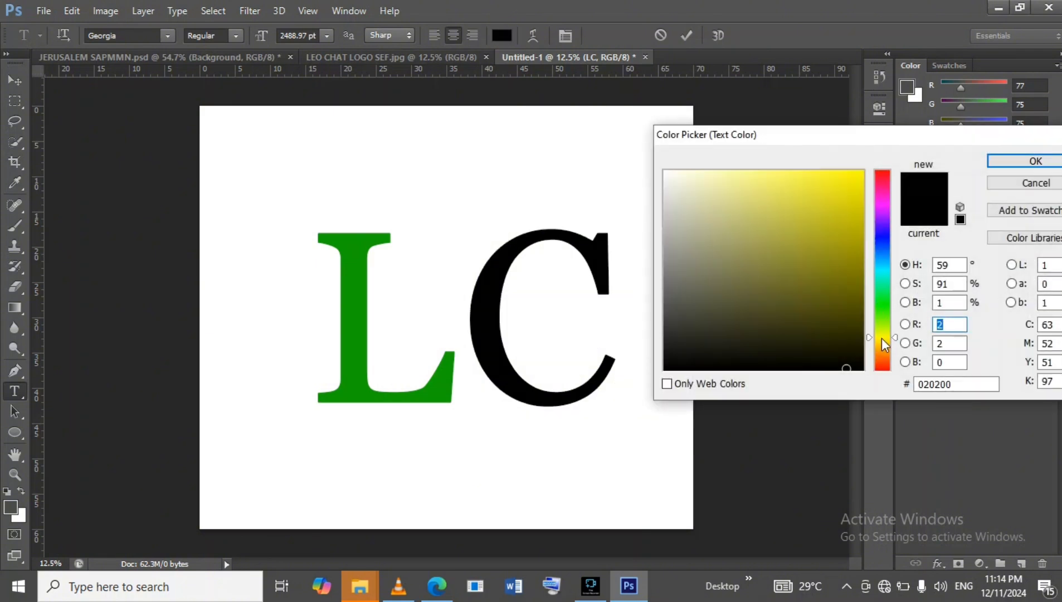
left_click(882, 339)
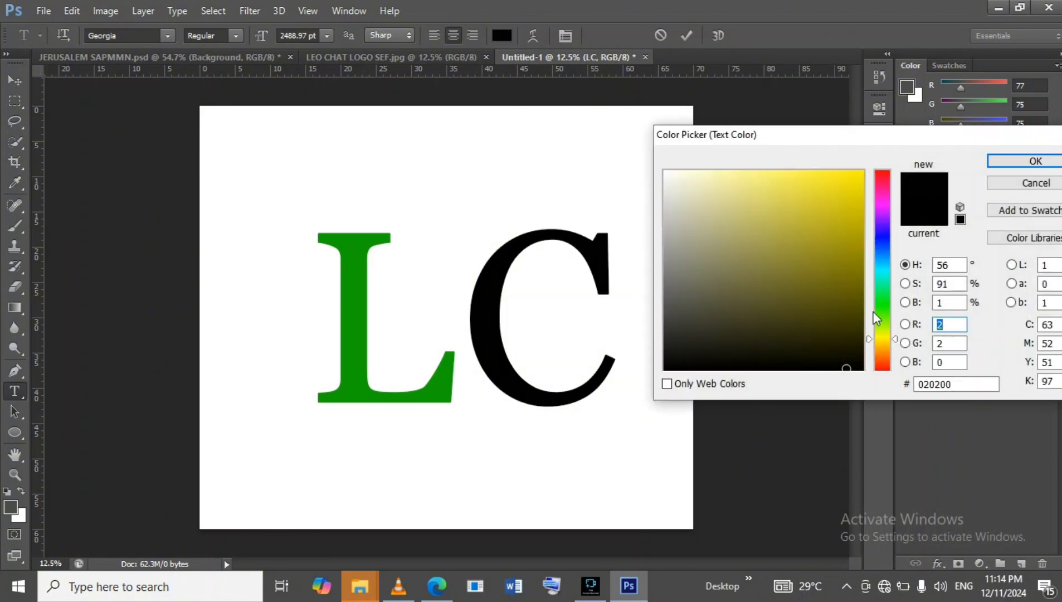
left_click(860, 172)
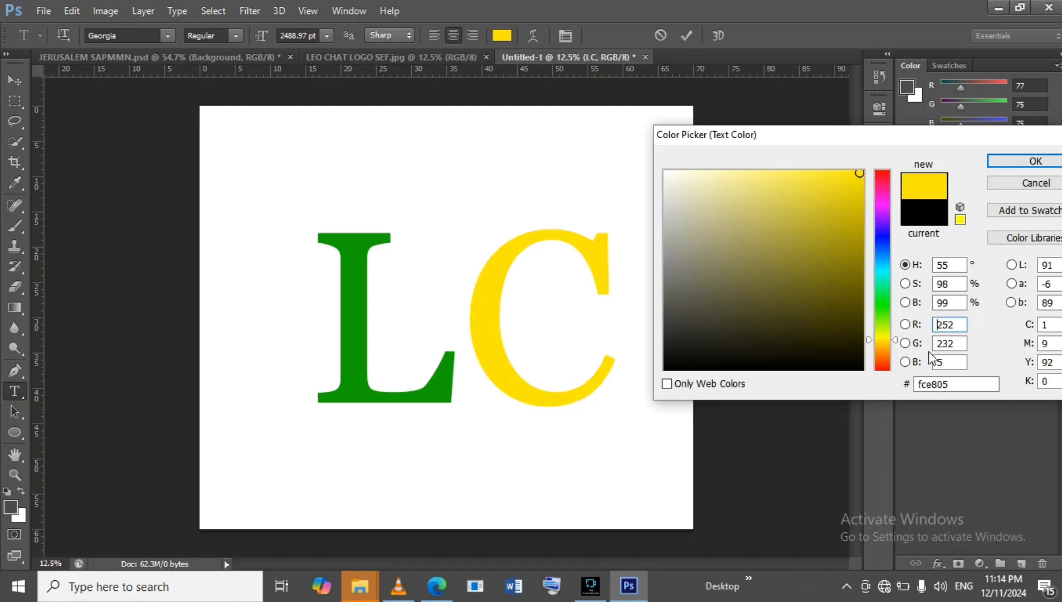
left_click(881, 338)
left_click(882, 339)
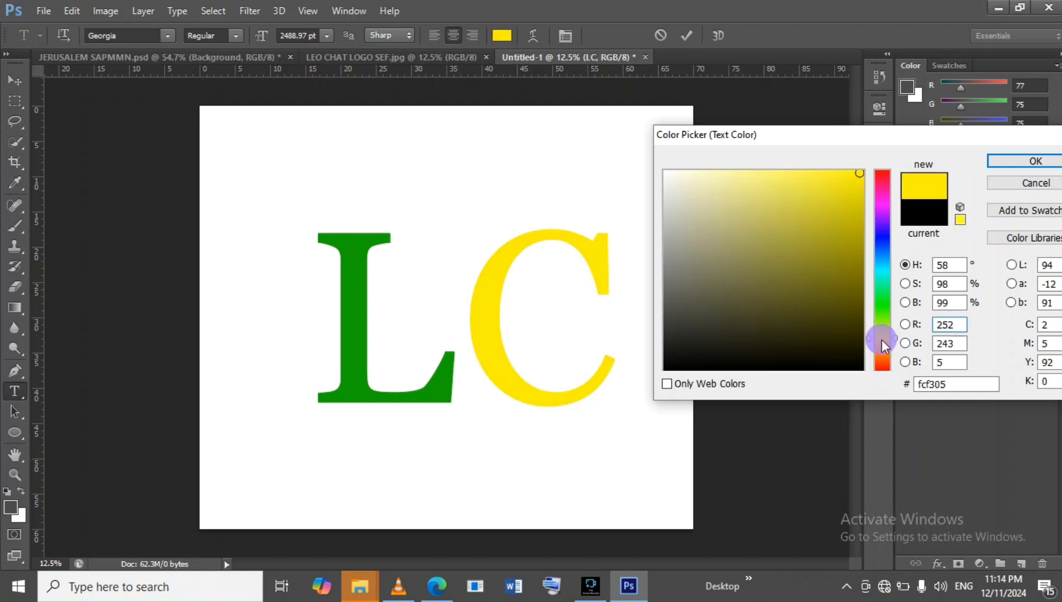
left_click(882, 341)
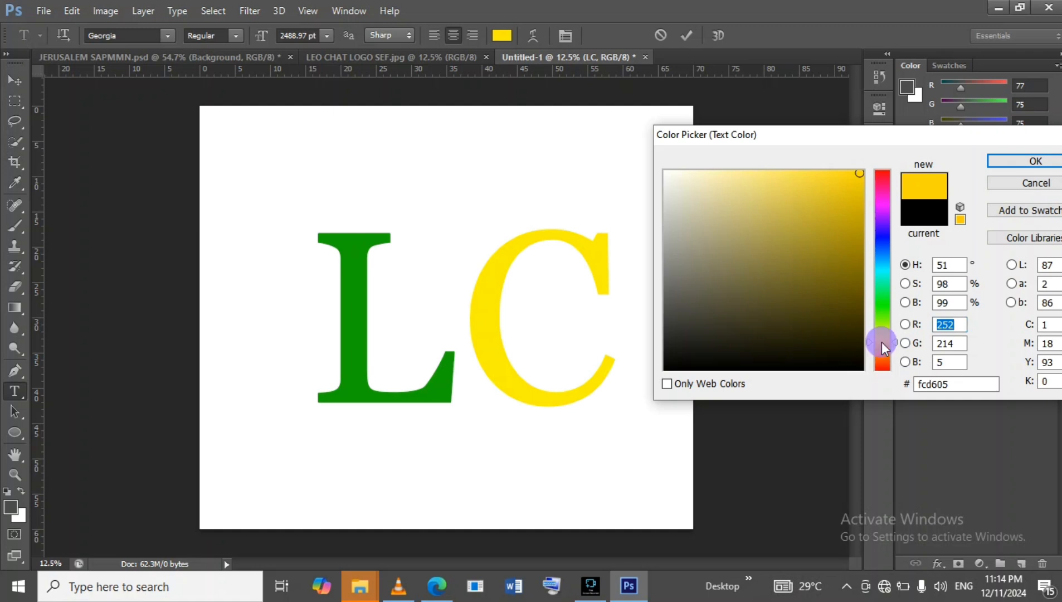
left_click(882, 341)
left_click(1007, 162)
left_click(691, 37)
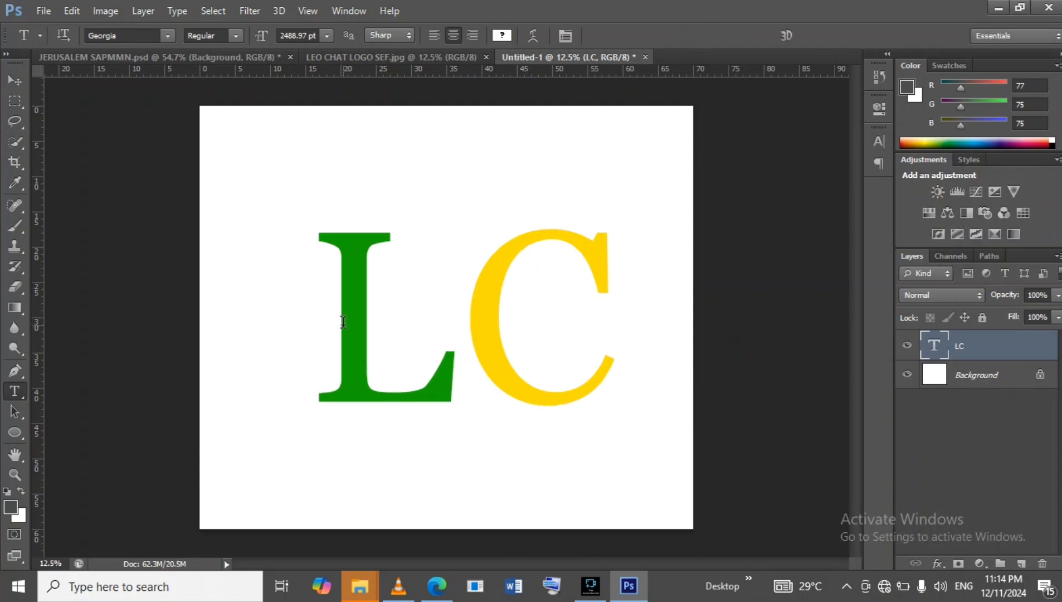
Draw a rectangular marquee selection around the LC letters.
left_click(14, 103)
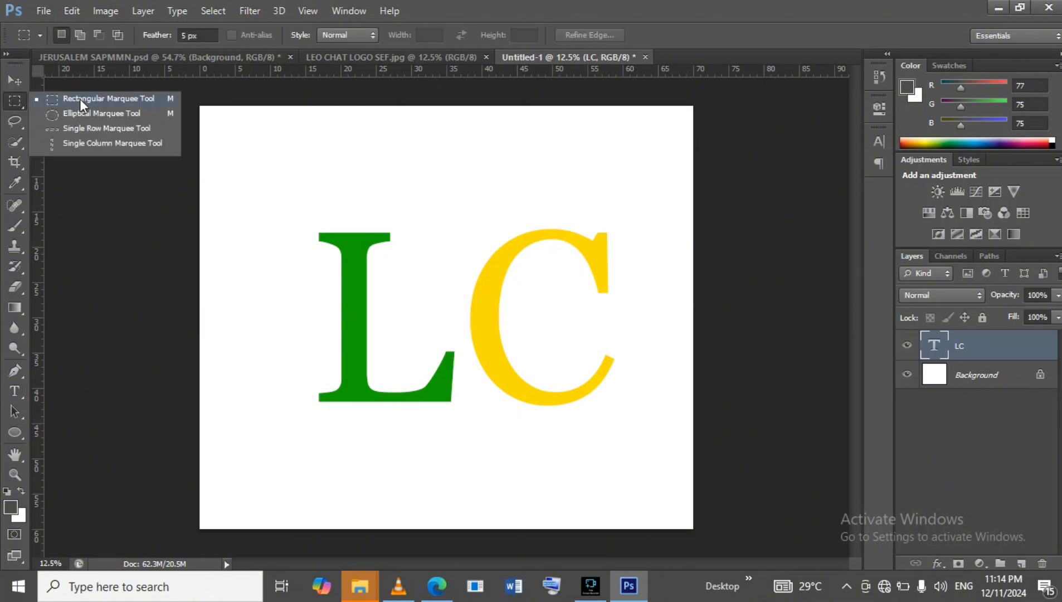
left_click(11, 107)
left_click(282, 181)
left_click_drag(281, 181, 648, 441)
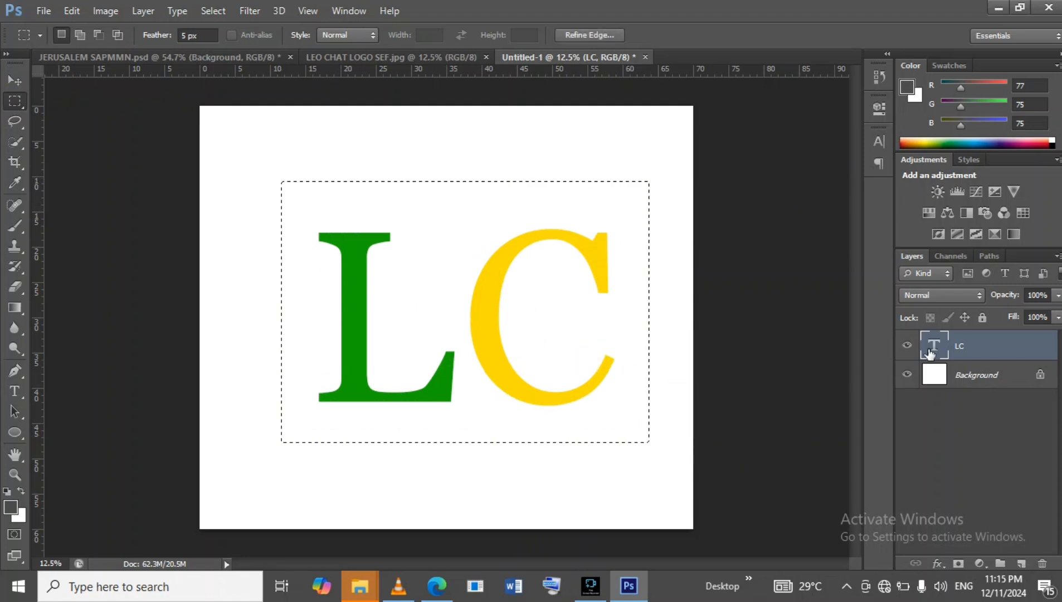
Rasterize the LC text layer and cut the letter L onto its own separate layer.
right_click(997, 354)
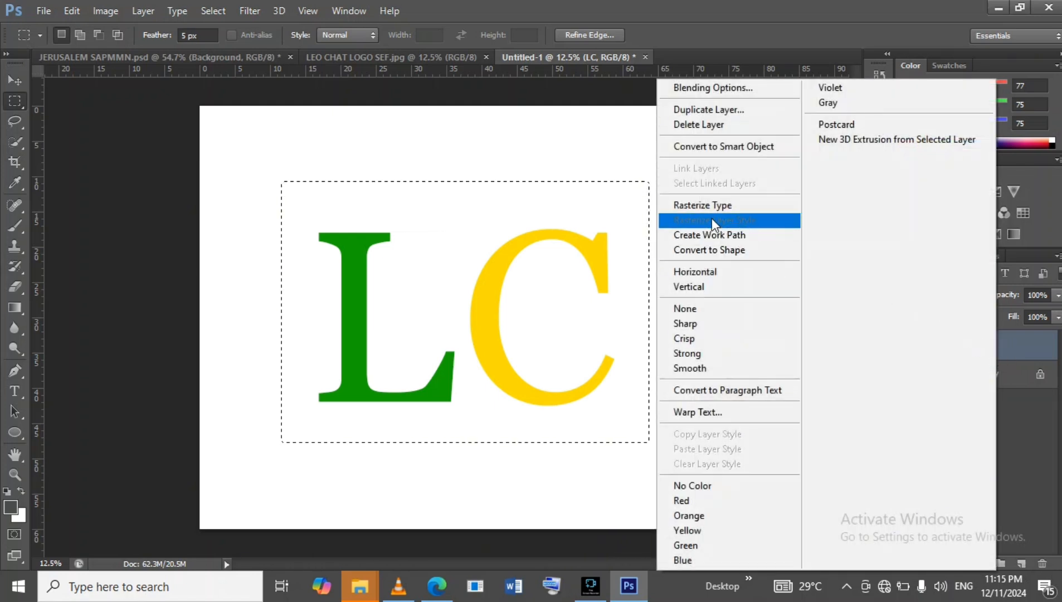
left_click(698, 204)
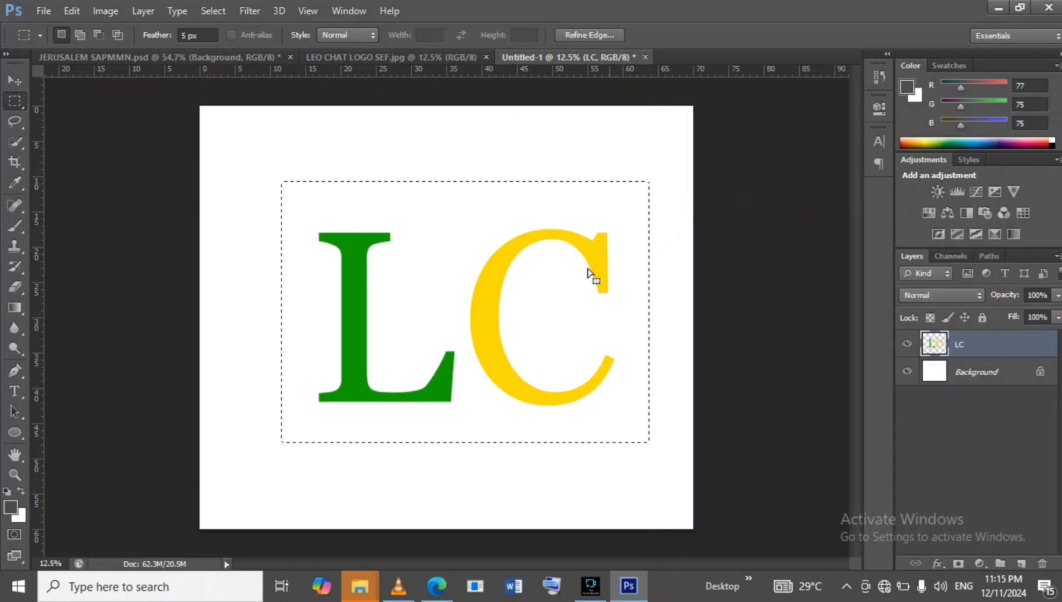
left_click_drag(265, 174, 452, 385)
mouse_move(458, 406)
left_mouse_down()
mouse_move(467, 431)
mouse_move(461, 407)
left_mouse_up()
left_click_drag(288, 197, 465, 452)
right_click(399, 338)
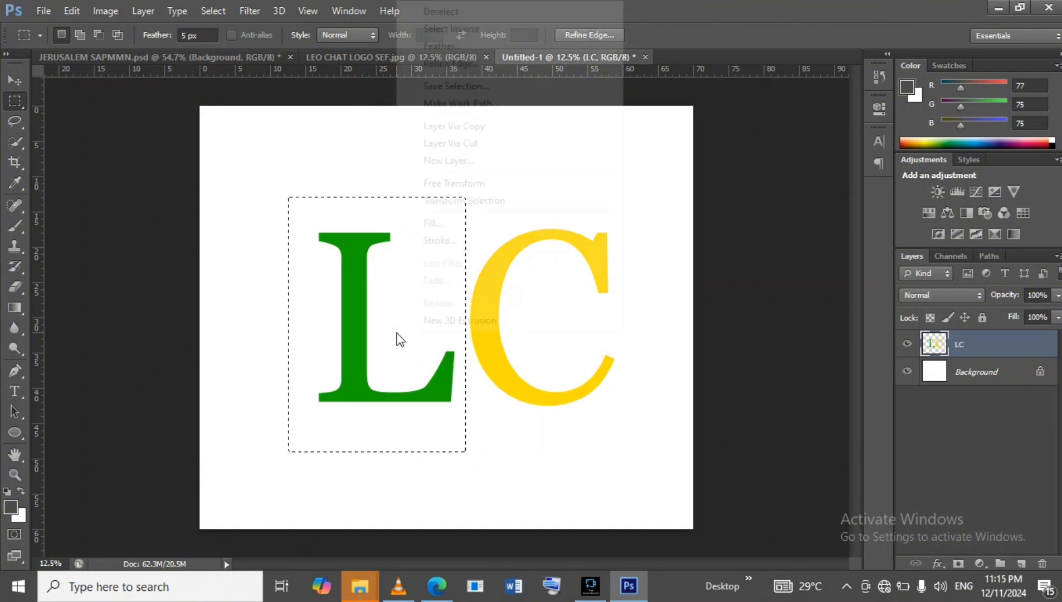
left_click(452, 143)
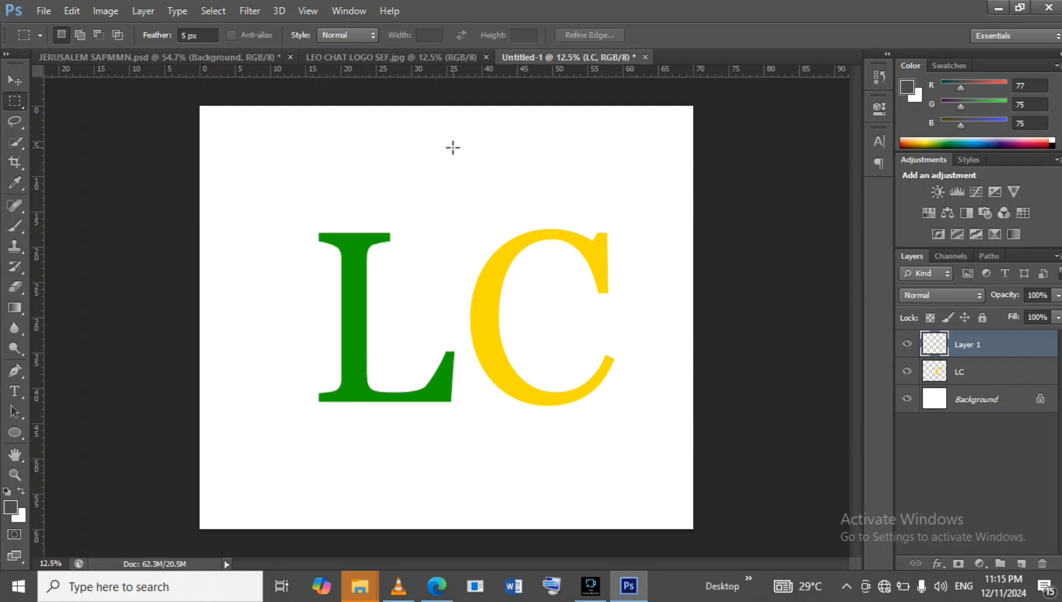
Scale the L up to about 102% and move it upward so its base overlaps the C.
left_click(1005, 374)
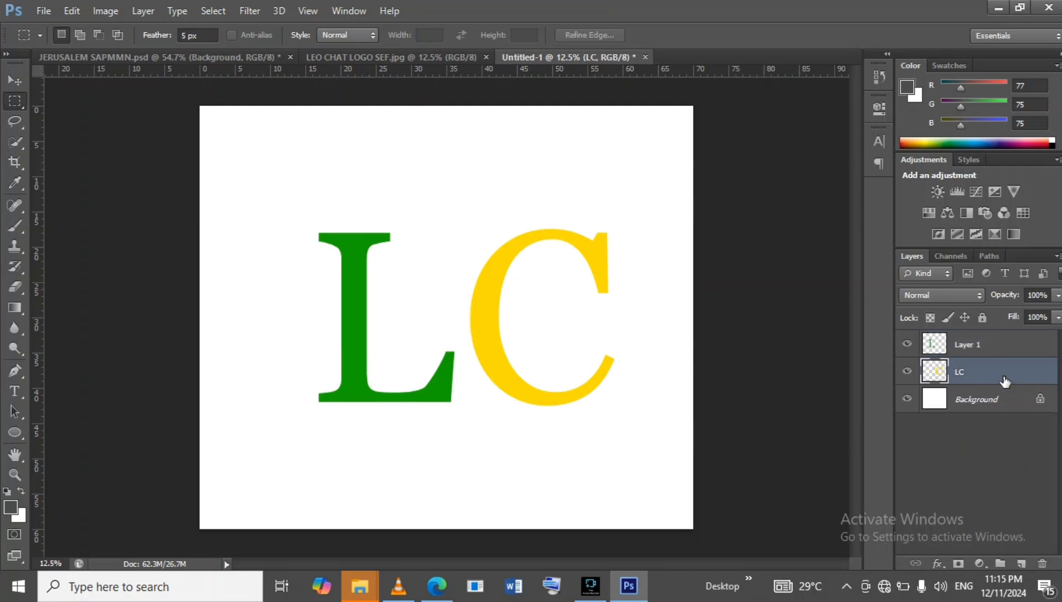
left_click(908, 372)
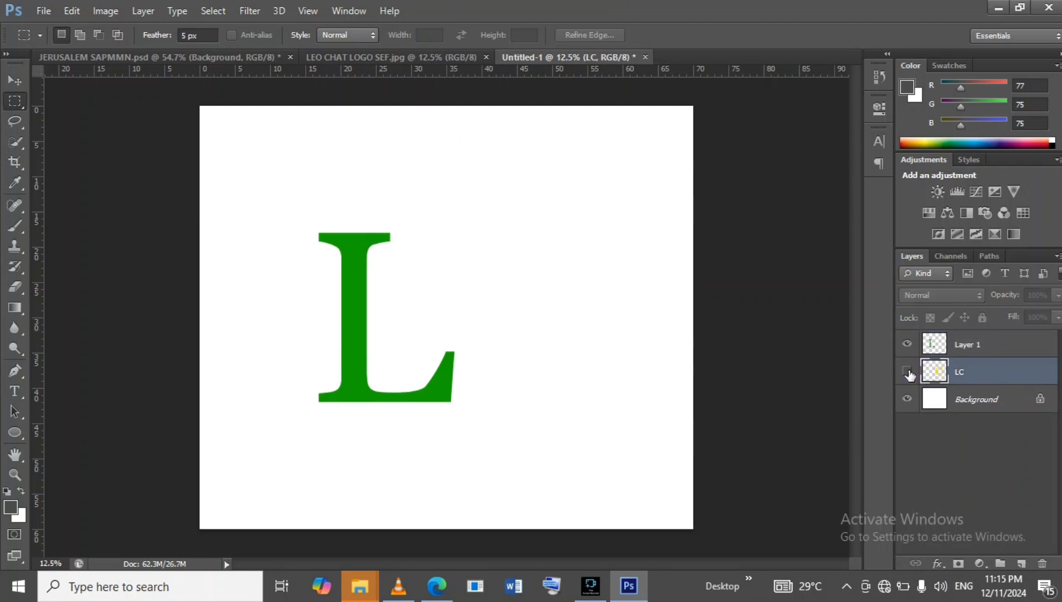
left_click(908, 372)
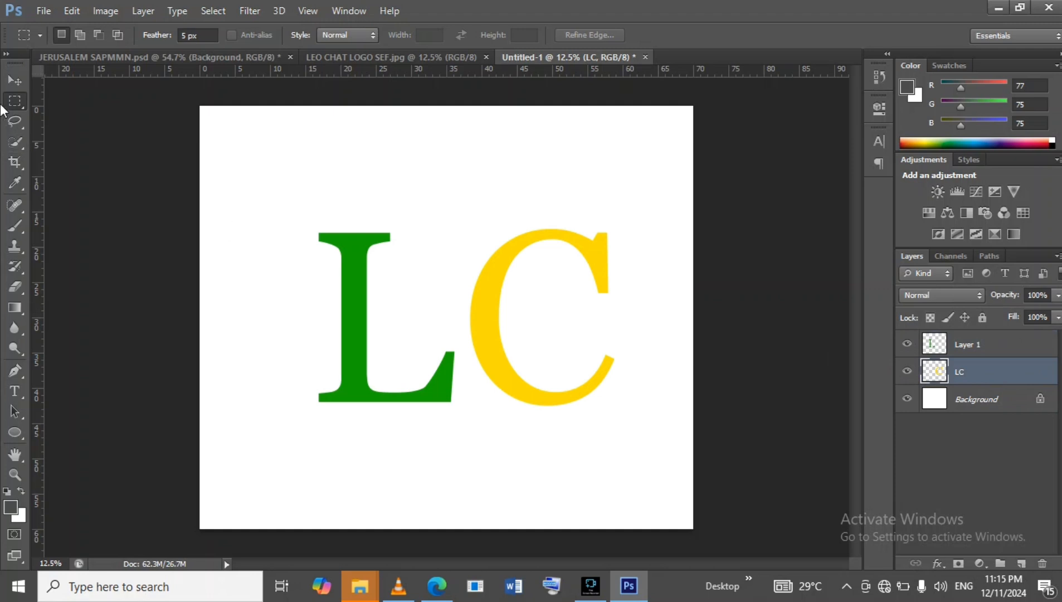
left_click(13, 82)
left_click(367, 265)
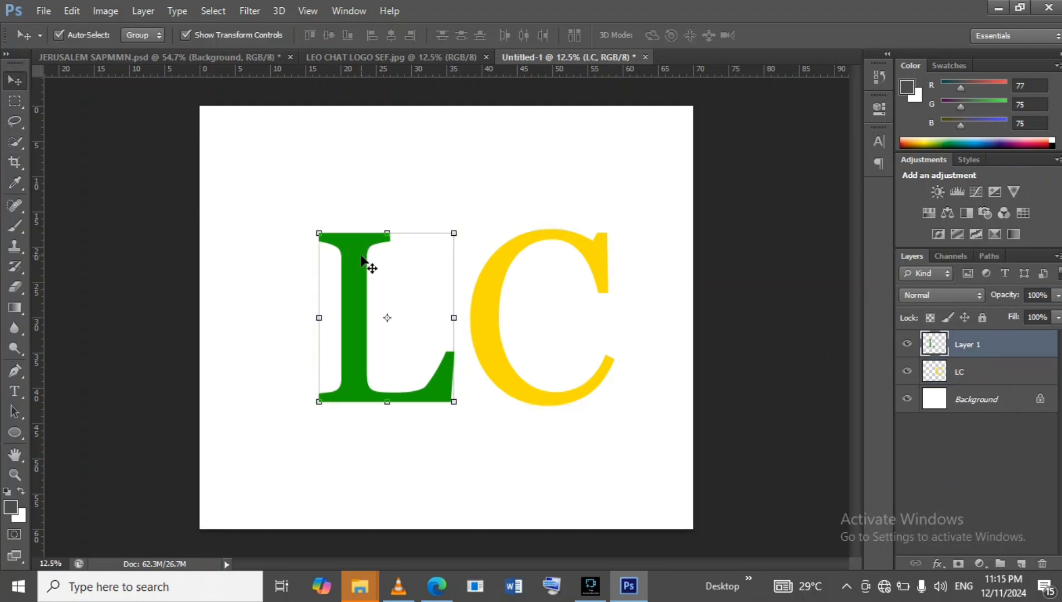
left_click_drag(457, 233, 490, 208)
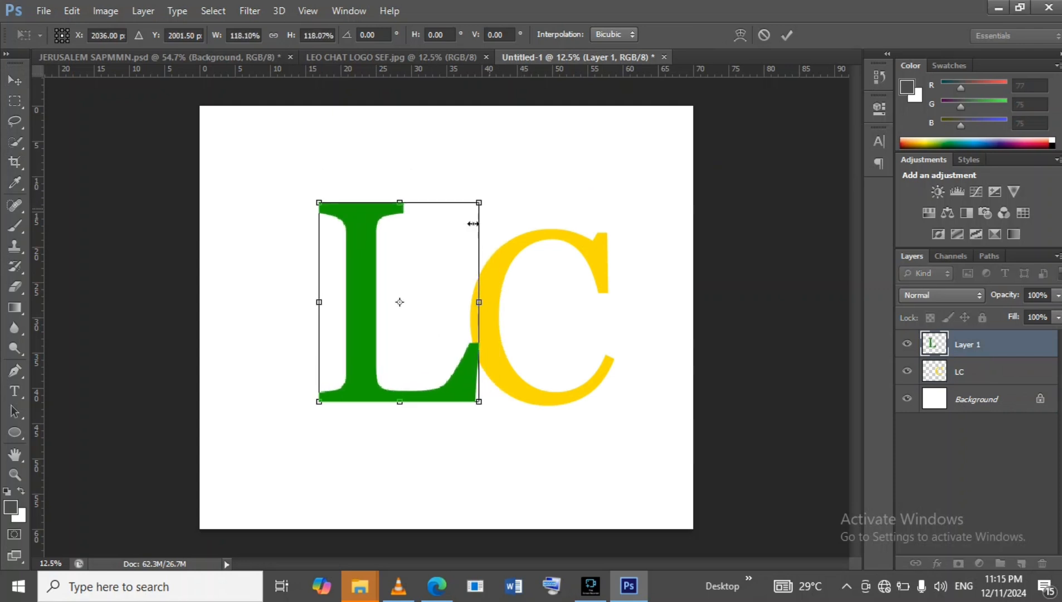
left_click_drag(366, 289, 500, 302)
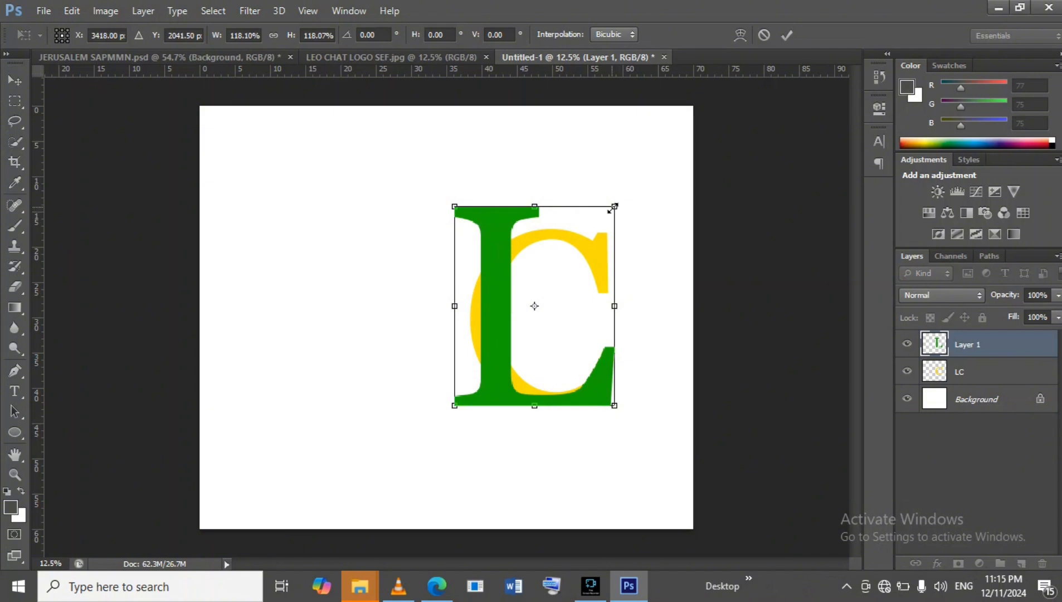
left_click_drag(614, 206, 568, 250)
left_click_drag(470, 285, 417, 229)
left_click_drag(515, 198, 524, 178)
left_click(786, 35)
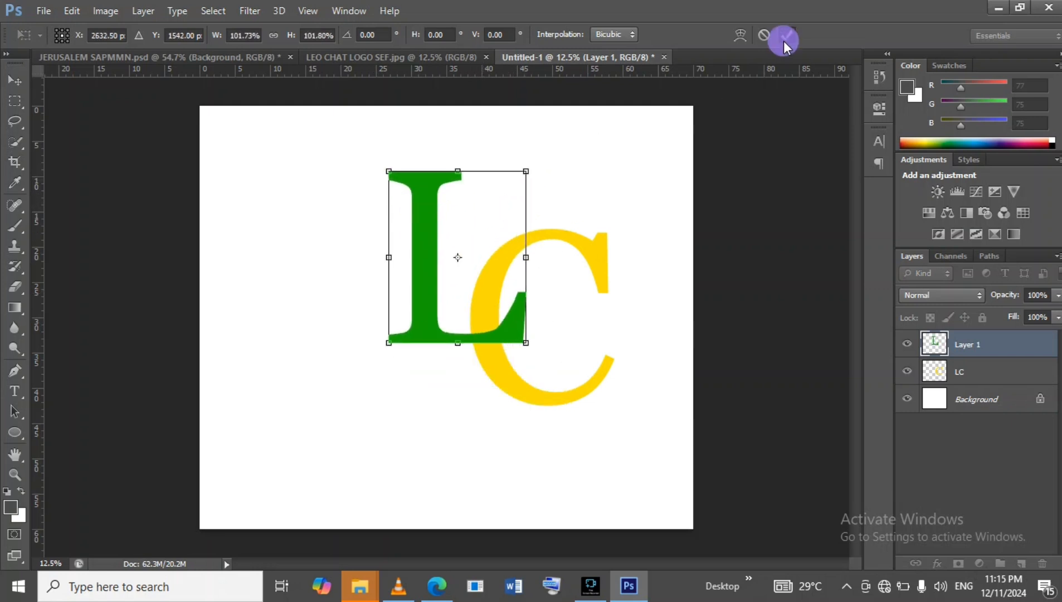
Stack the C layer above the L and move the C left so it wraps the L's stem.
left_click(534, 399)
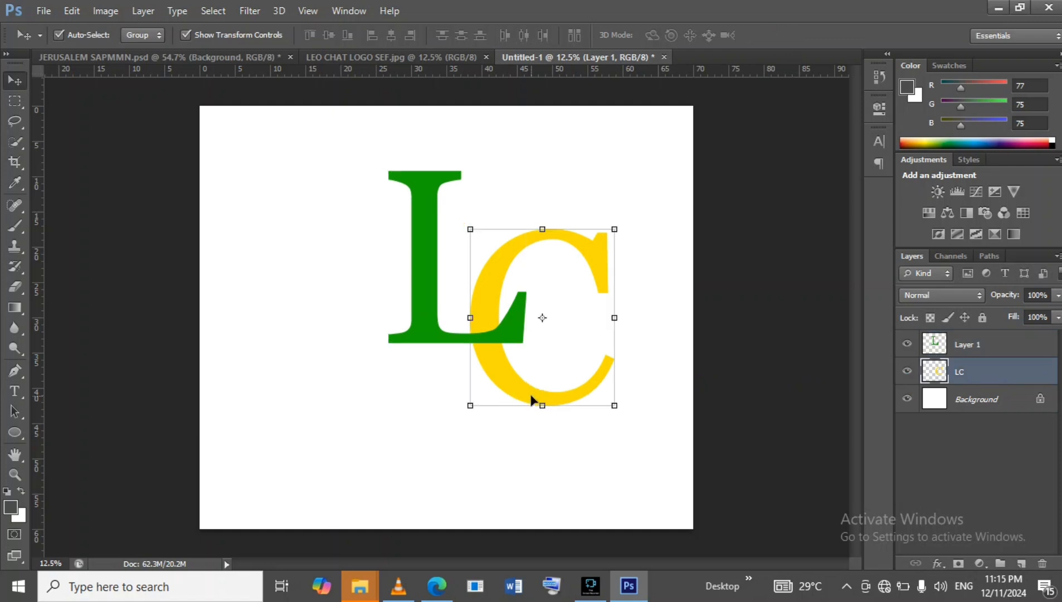
left_click_drag(526, 392, 513, 385)
left_click_drag(1013, 376, 999, 333)
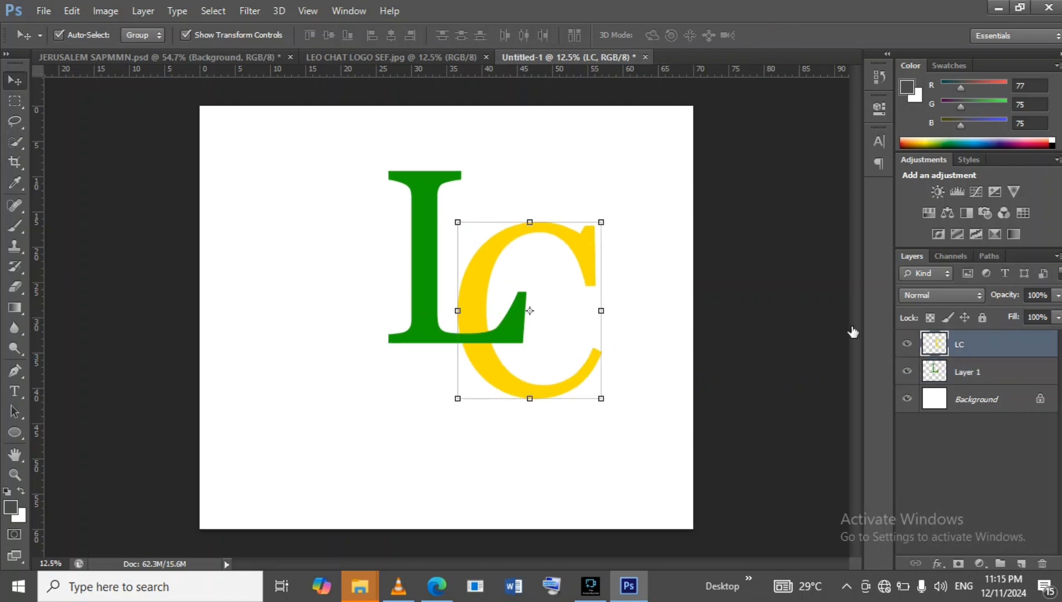
left_click_drag(492, 252, 385, 218)
Slightly enlarge the L and reposition it over the C.
left_click(514, 325)
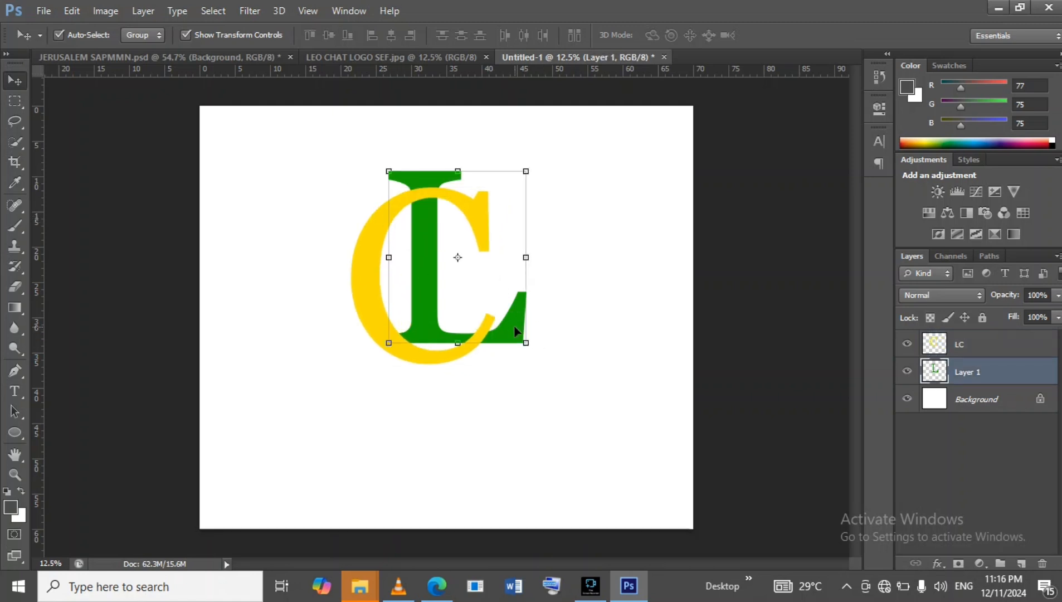
left_click_drag(526, 343, 535, 356)
left_click_drag(419, 288, 410, 287)
left_click(787, 35)
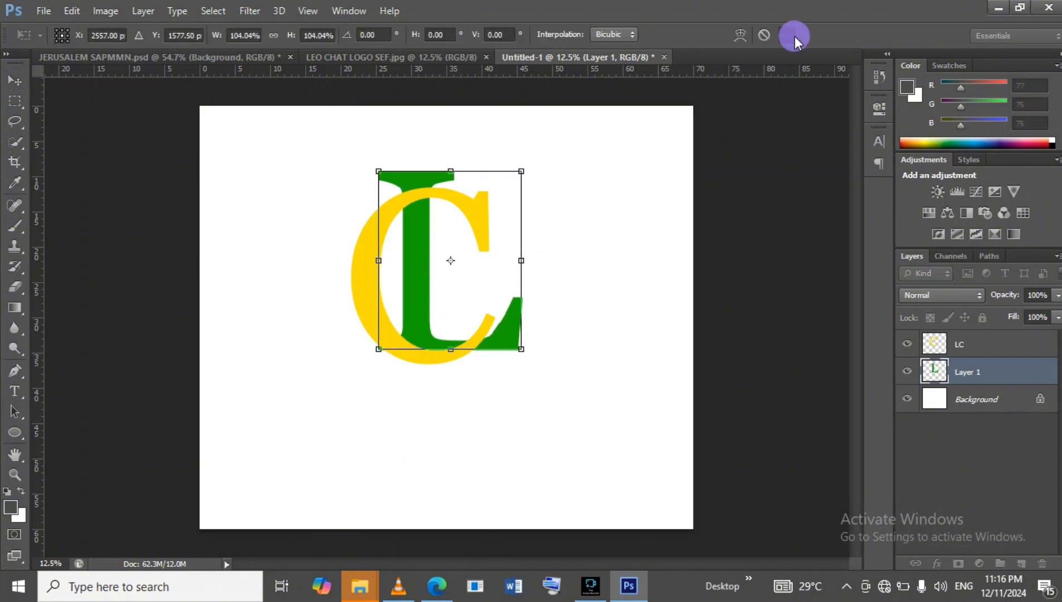
Compare with the LEO CHART reference logo and restack the L layer above the C layer.
left_click(366, 58)
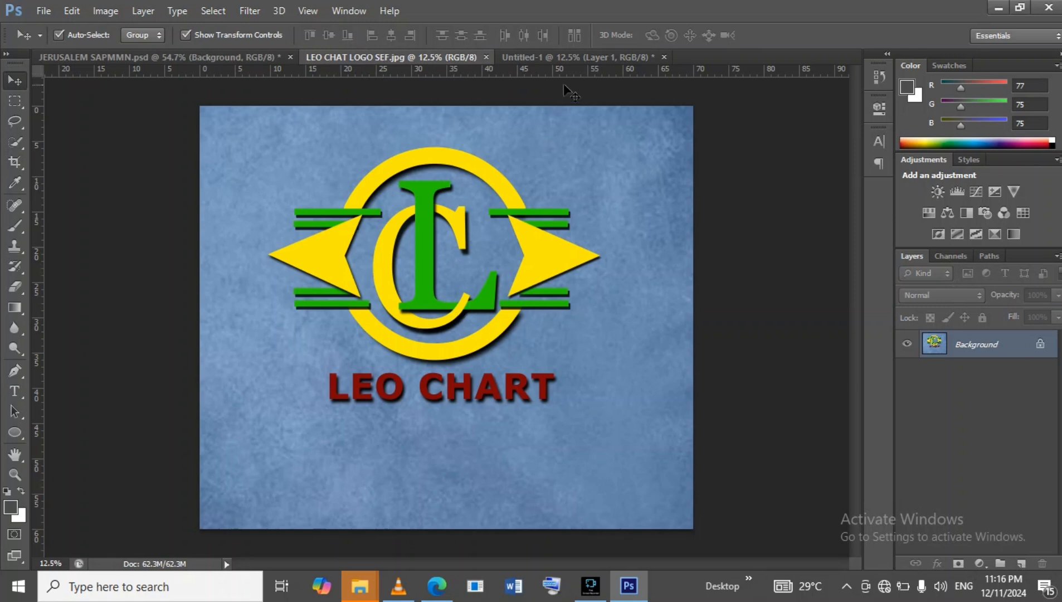
left_click(564, 57)
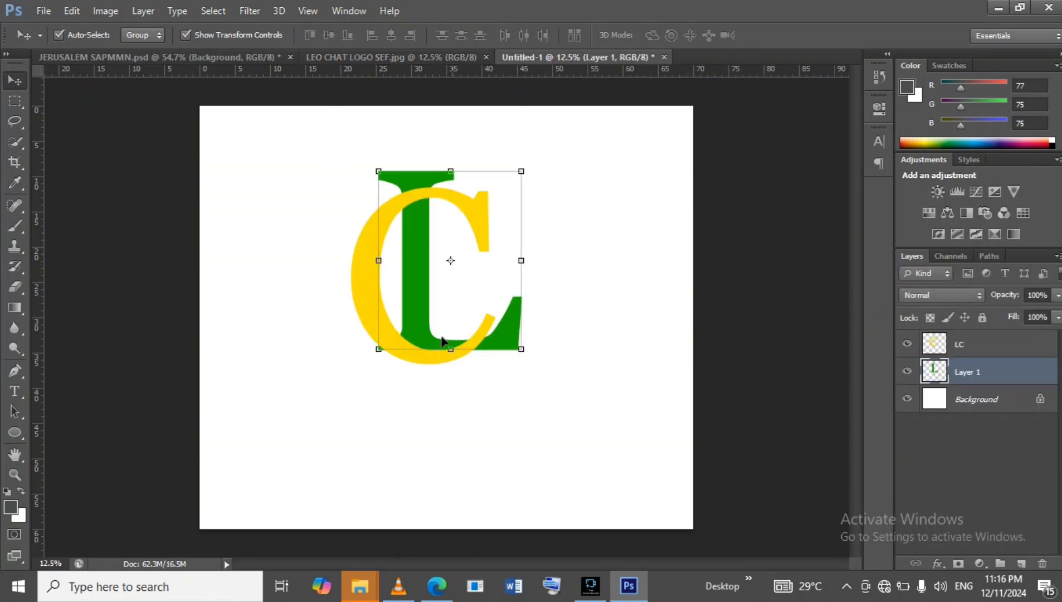
left_click_drag(1025, 343, 1029, 382)
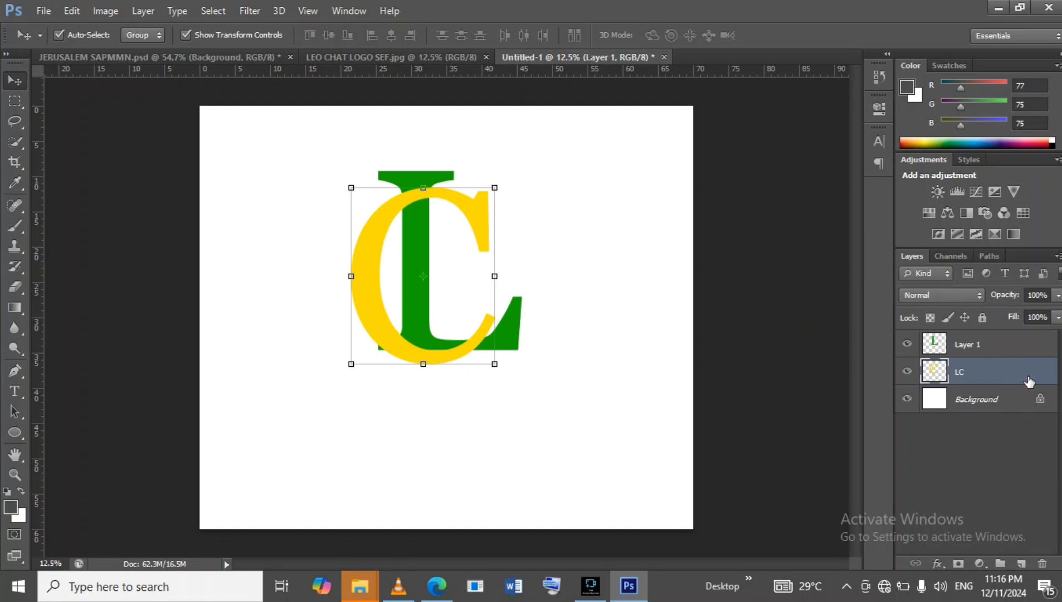
left_click(997, 343)
left_click(998, 366)
double_click(997, 369)
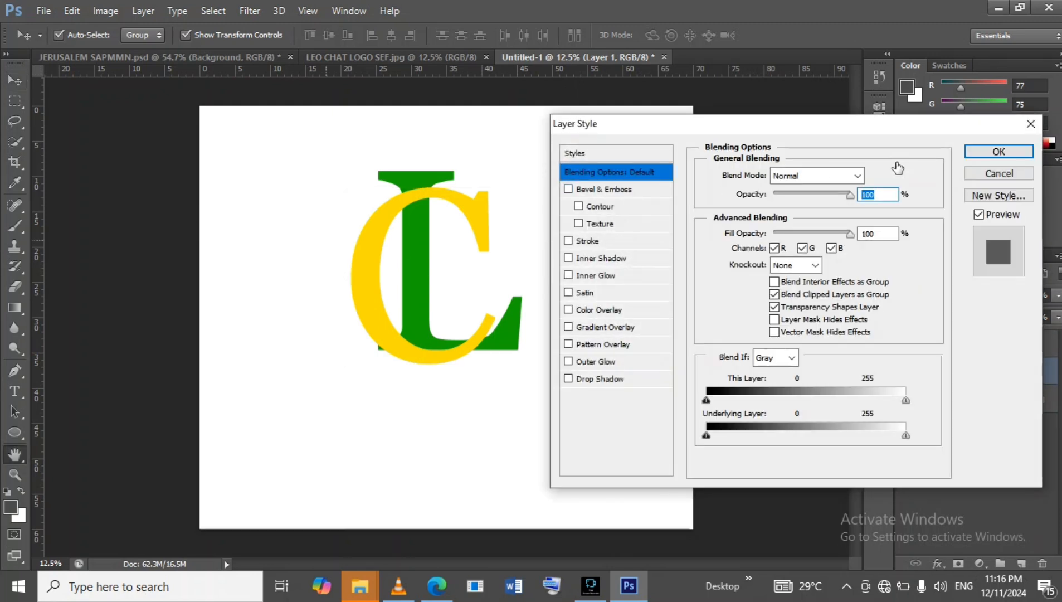
left_click(968, 173)
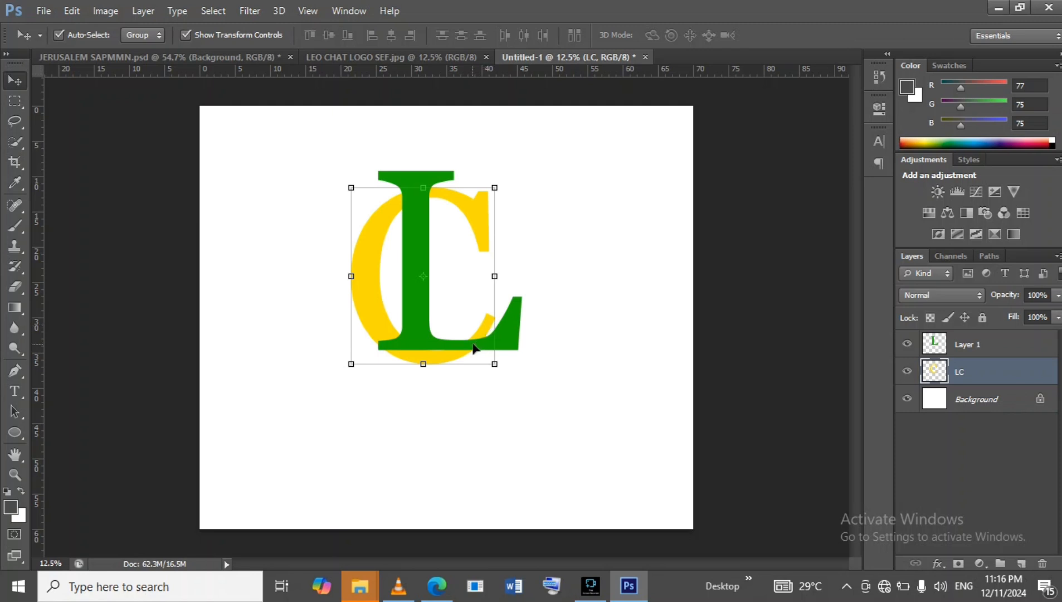
Nudge the L layer a few steps up and to the left.
left_click(1003, 344)
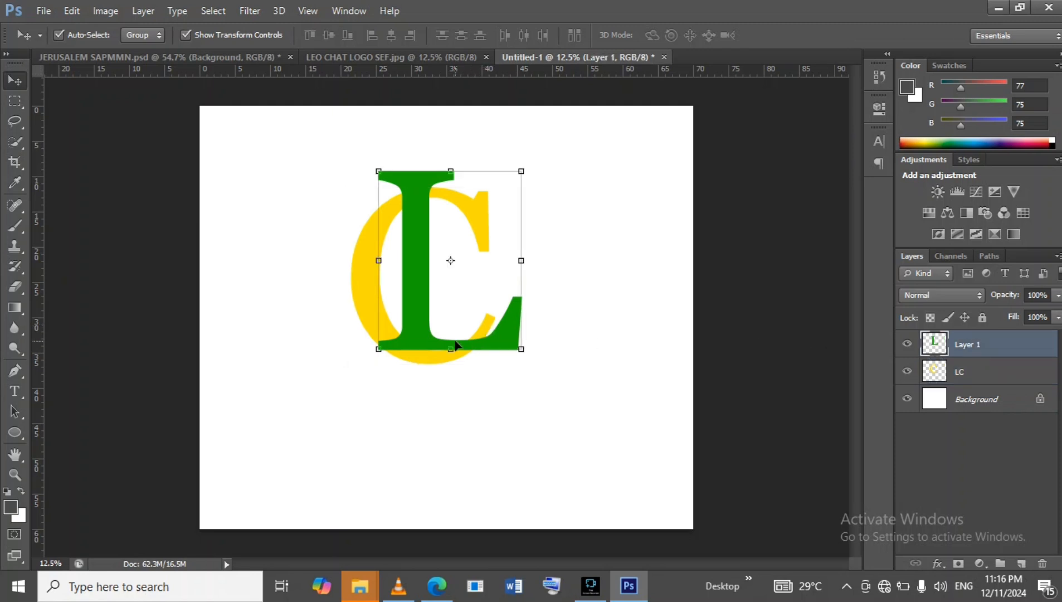
key("Up")
key("Up")
key("Up")
key("Up")
key("Up")
key("Up")
key("Up")
key("Up")
key("Left")
key("Left")
key("Left")
key("Left")
key("Left")
key("Left")
key("Left")
key("Left")
key("Left")
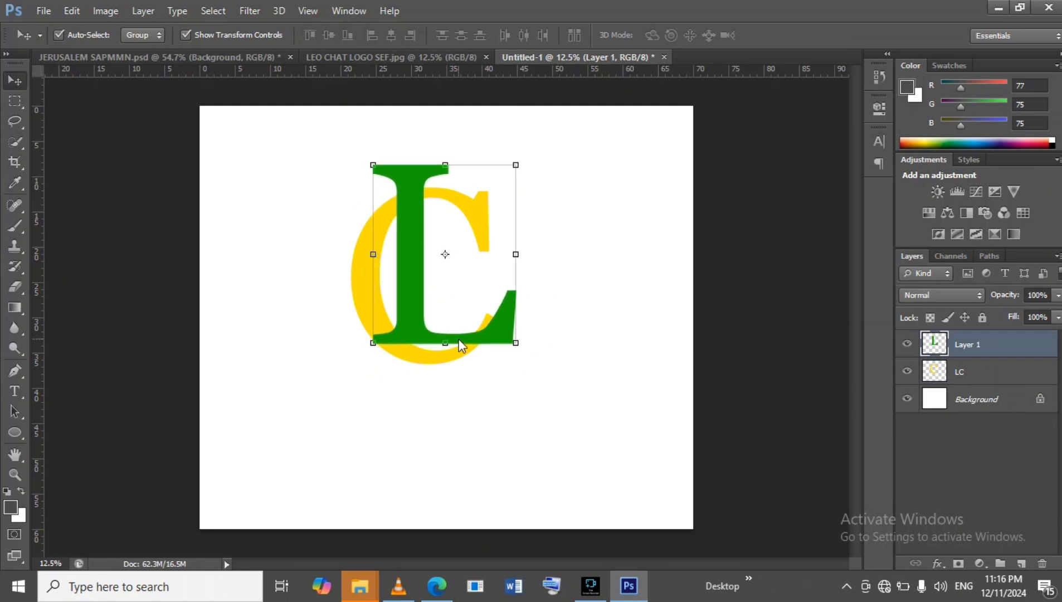
left_click(367, 286)
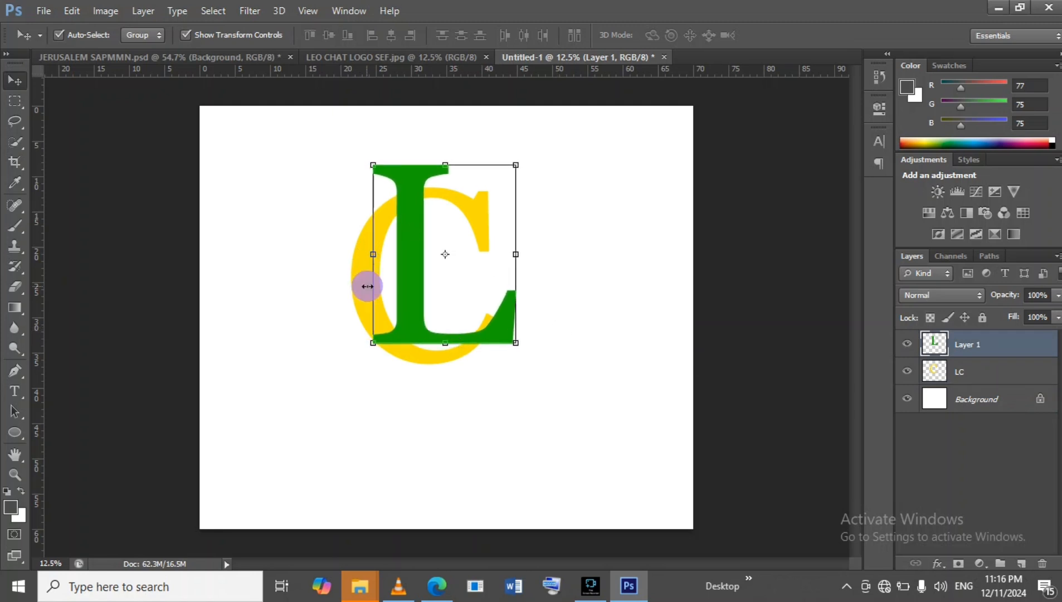
left_click(786, 37)
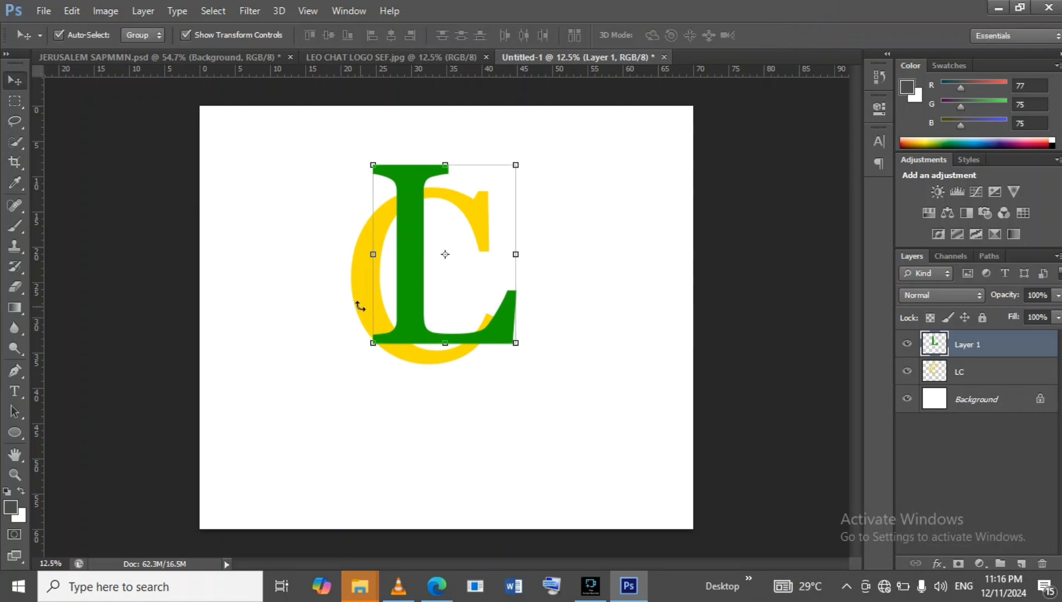
Enlarge the C to about 106% and shift it left around the L.
left_click(428, 363)
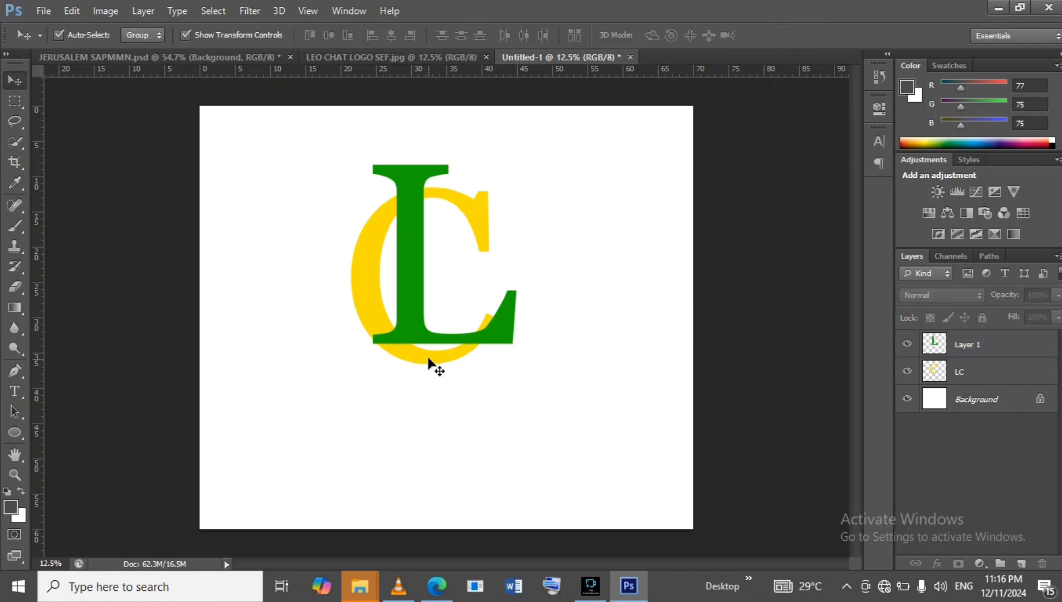
left_click(429, 363)
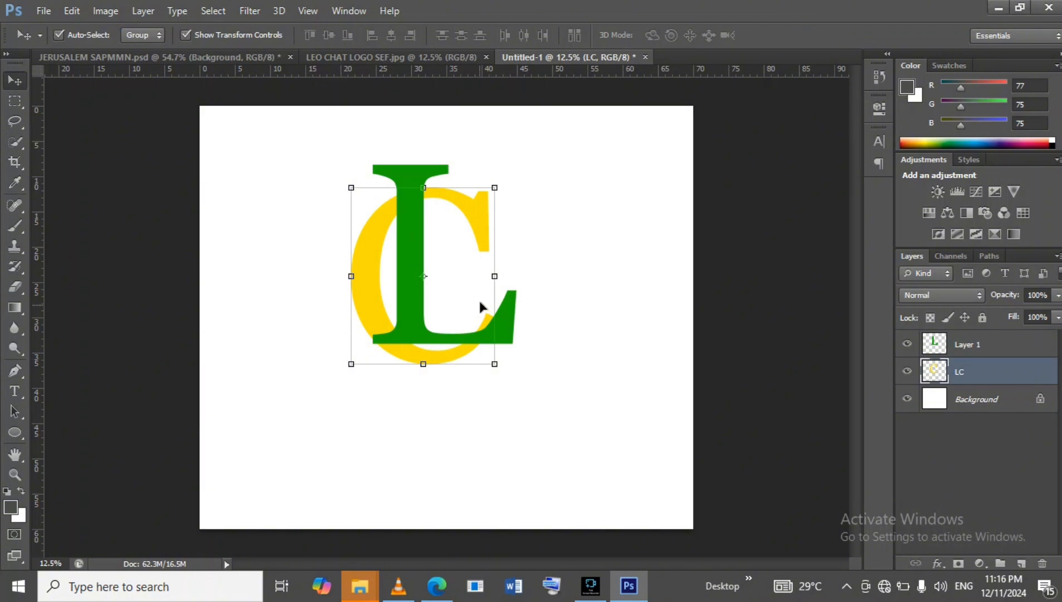
left_click_drag(500, 184, 512, 173)
left_click_drag(361, 249, 347, 258)
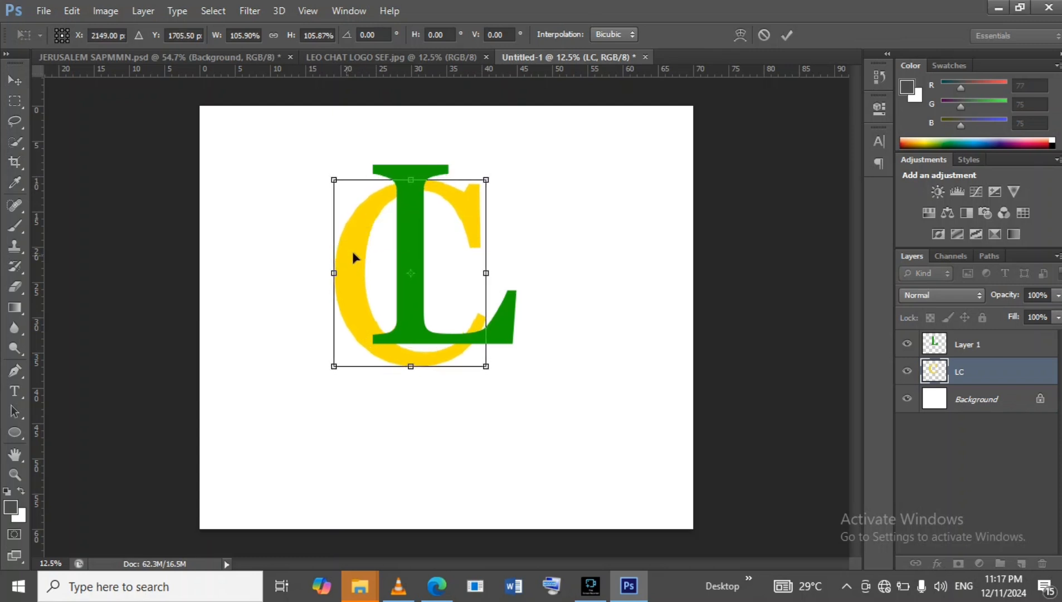
left_click(786, 35)
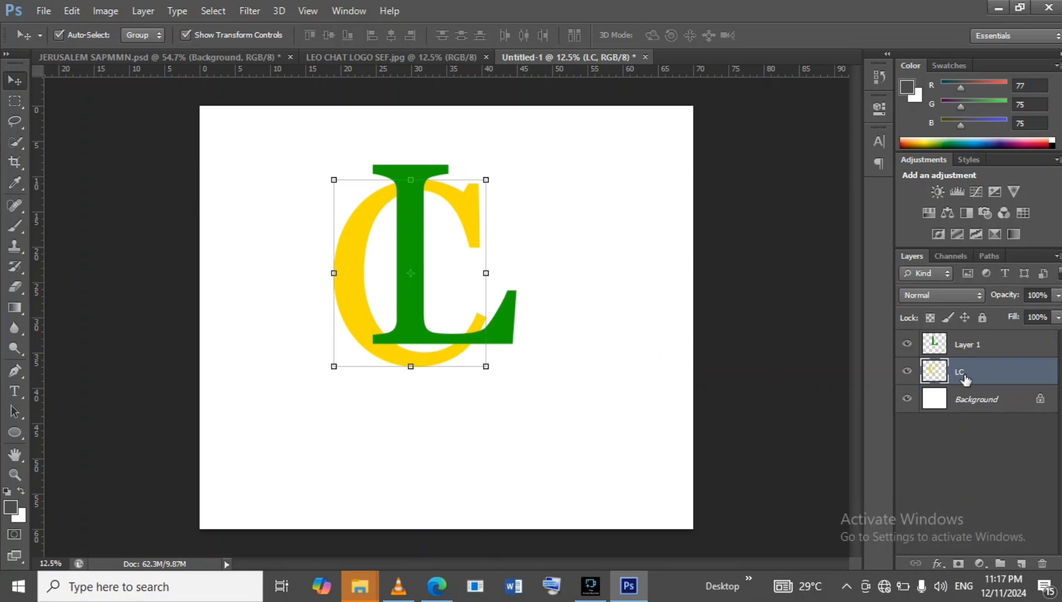
Add a layer mask to the C layer and another to the L layer.
left_click(960, 563)
left_click(975, 344)
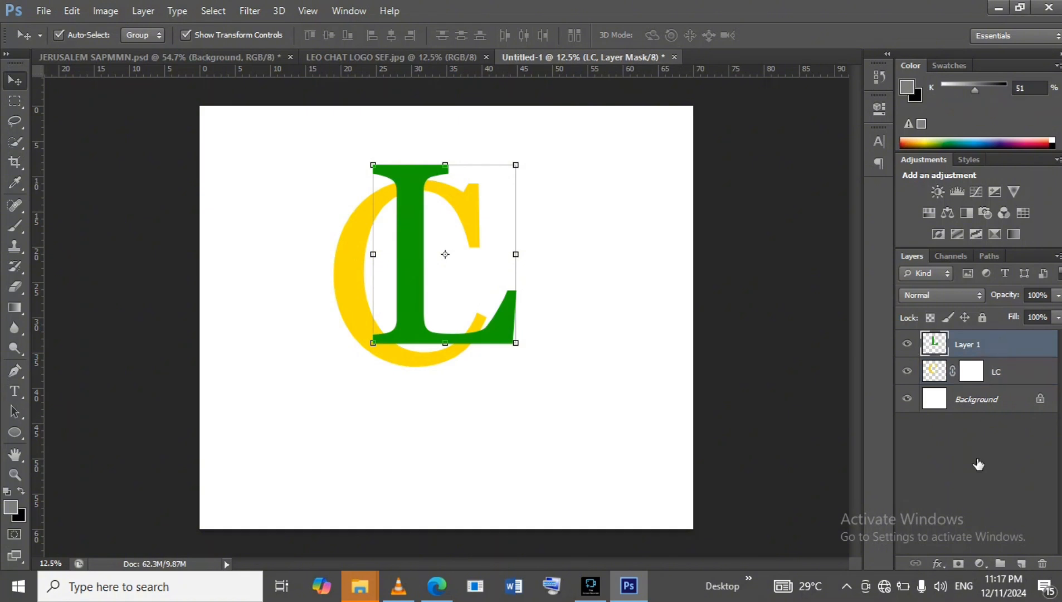
left_click(959, 565)
left_click(960, 563)
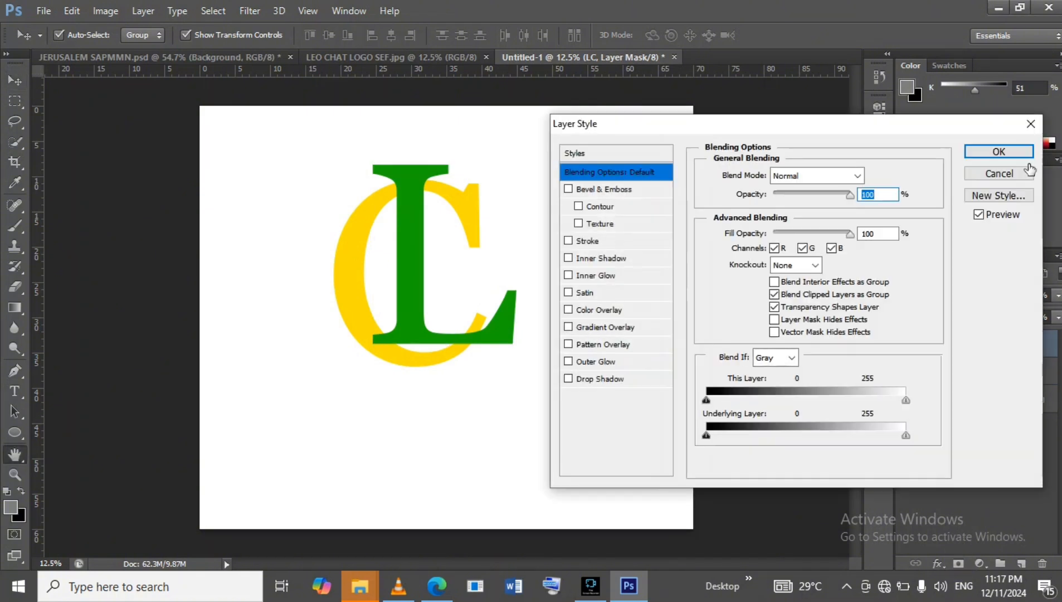
left_click(1030, 178)
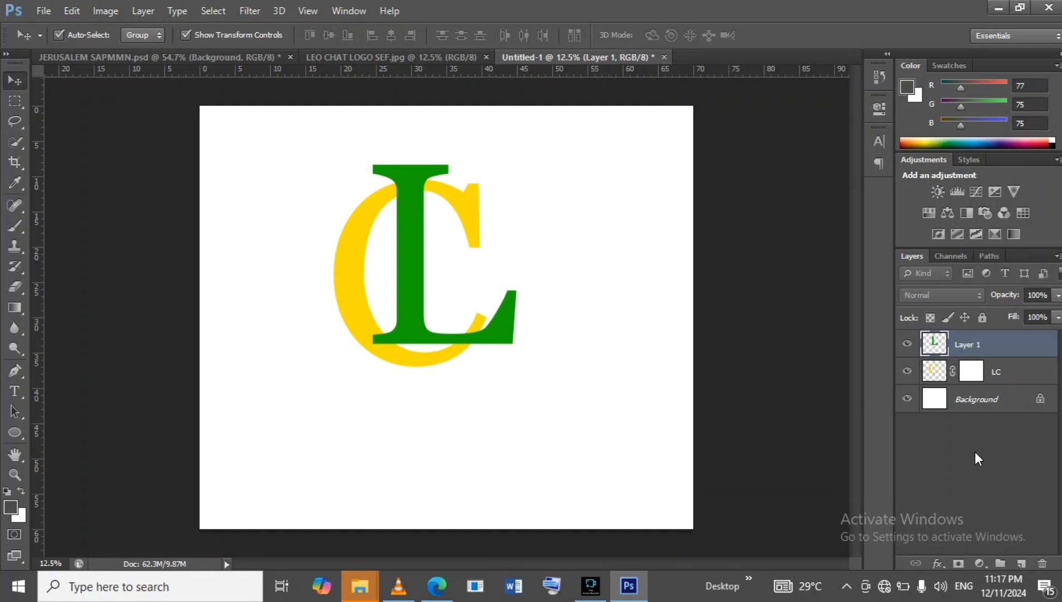
left_click(958, 563)
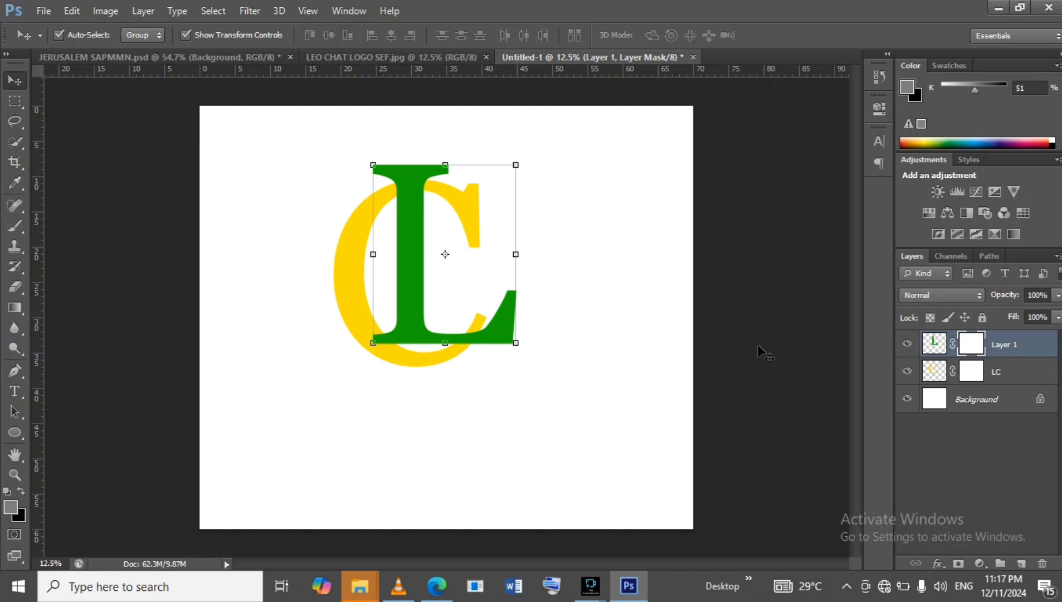
Load the C letter's outline as a selection.
left_click(16, 102)
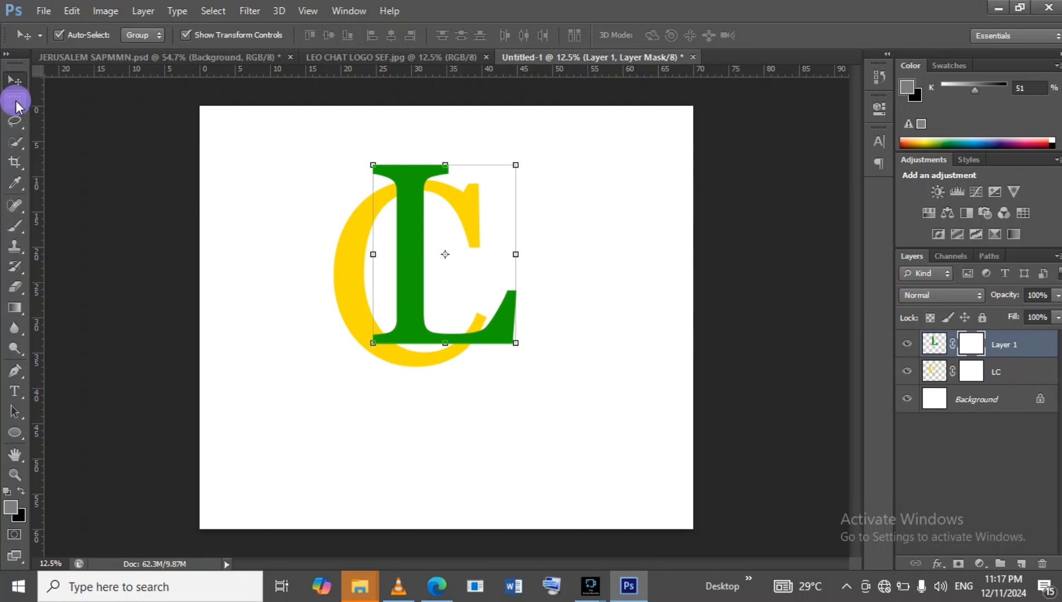
left_click(937, 373)
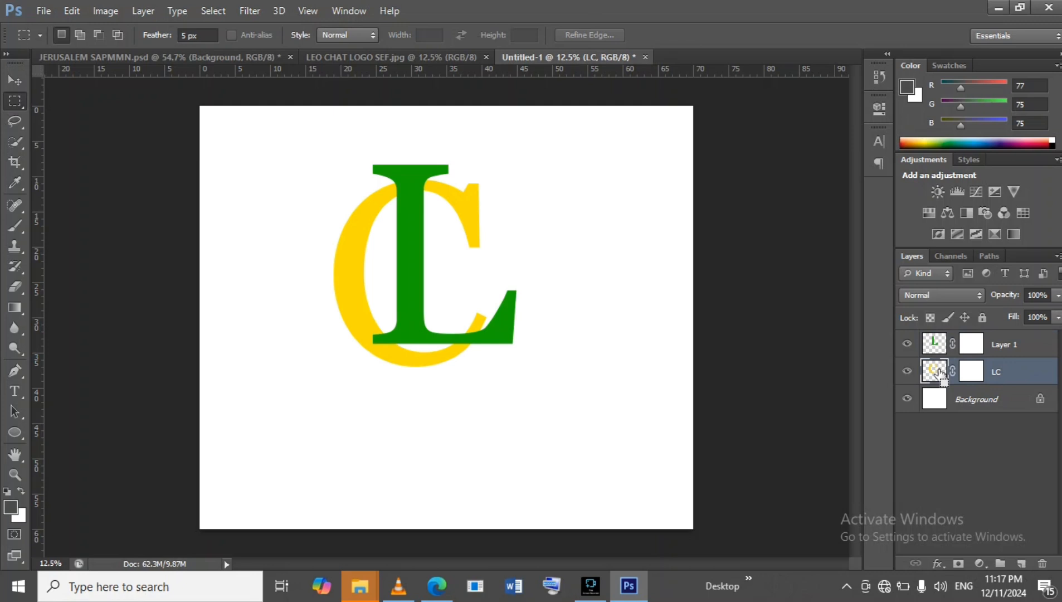
left_click(938, 370, "ctrl")
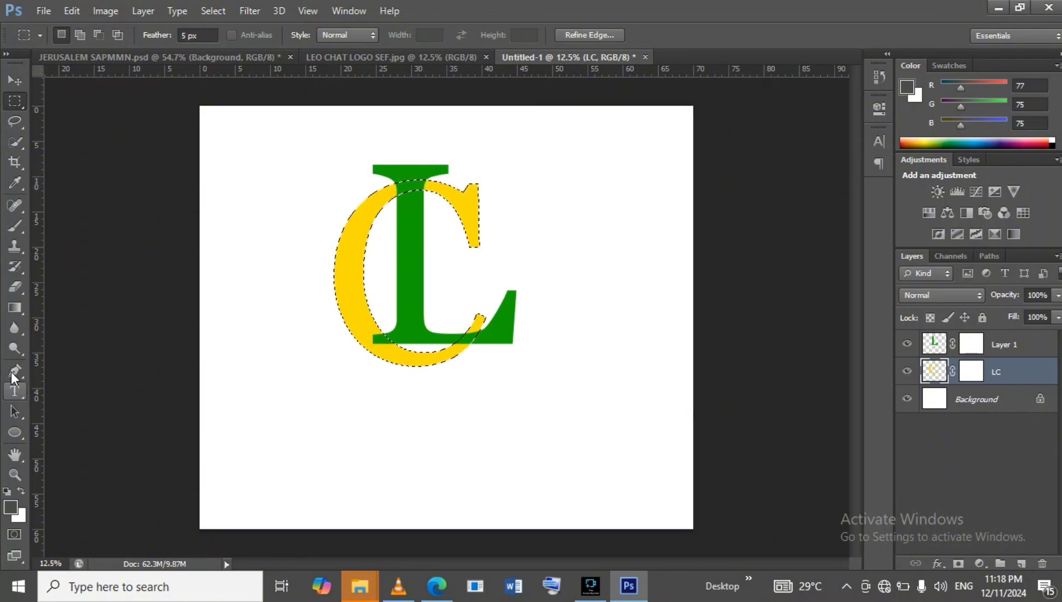
Sample the C letter's yellow as the foreground colour (fcdc05) with the Brush tool active.
left_click(10, 227)
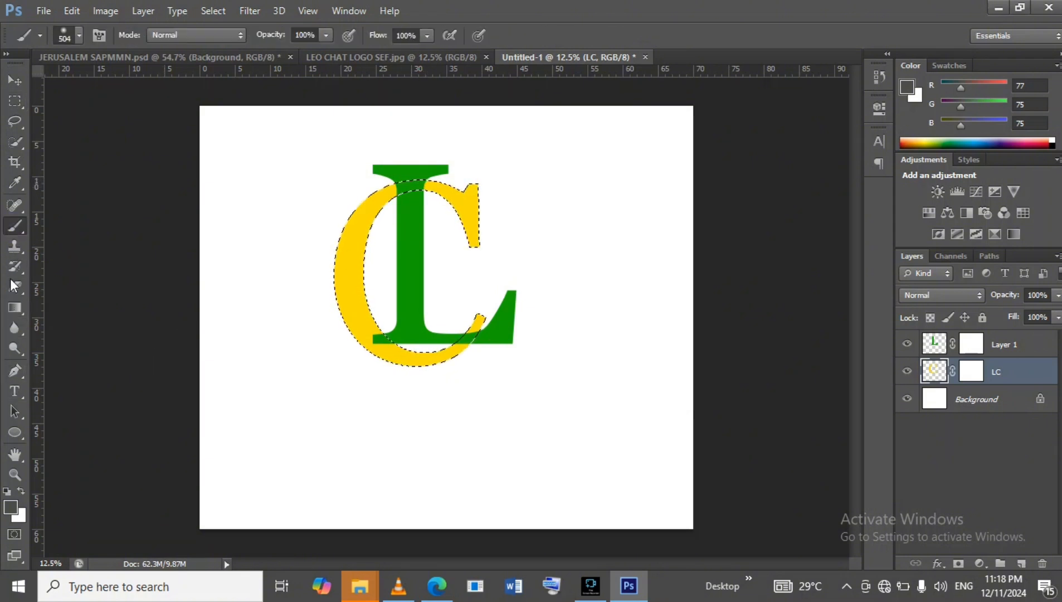
left_click(21, 490)
left_click(12, 505)
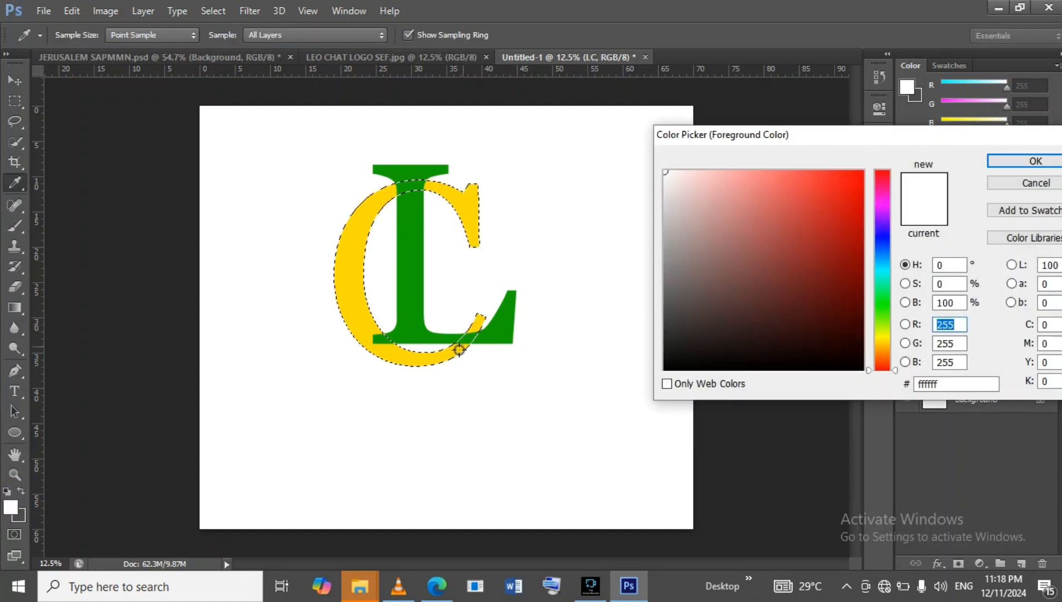
left_click(348, 253)
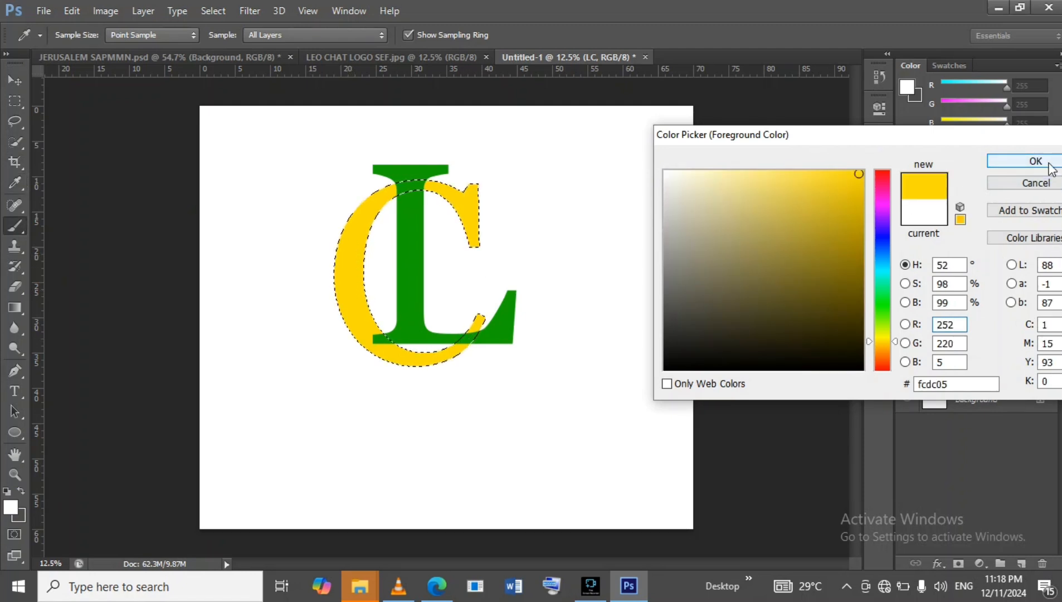
left_click(1041, 161)
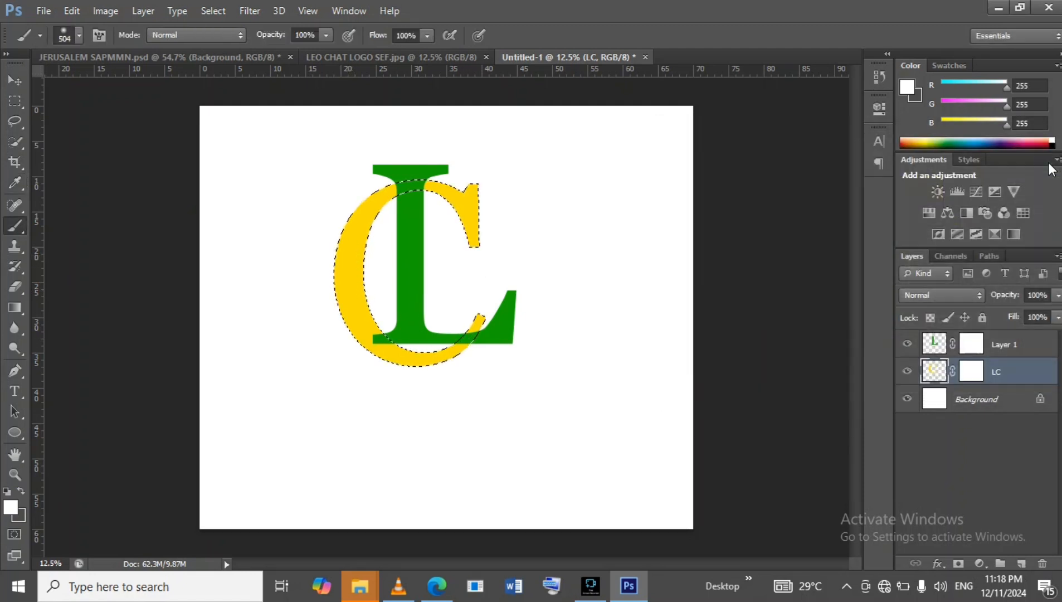
Set the brush to a soft 70 px tip with 0% hardness.
left_click(79, 35)
left_click_drag(95, 79, 88, 82)
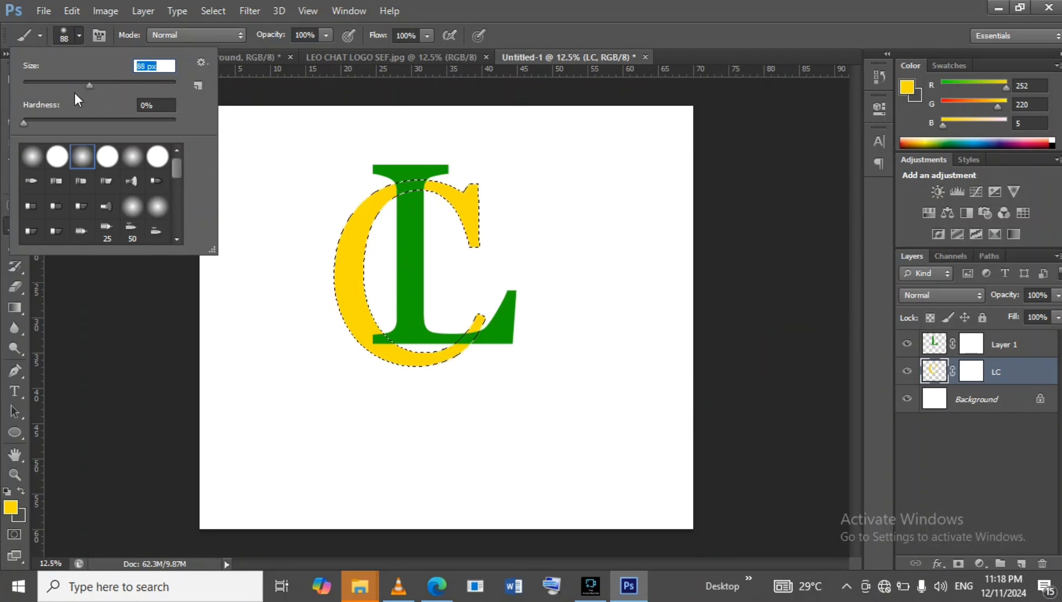
left_click(76, 82)
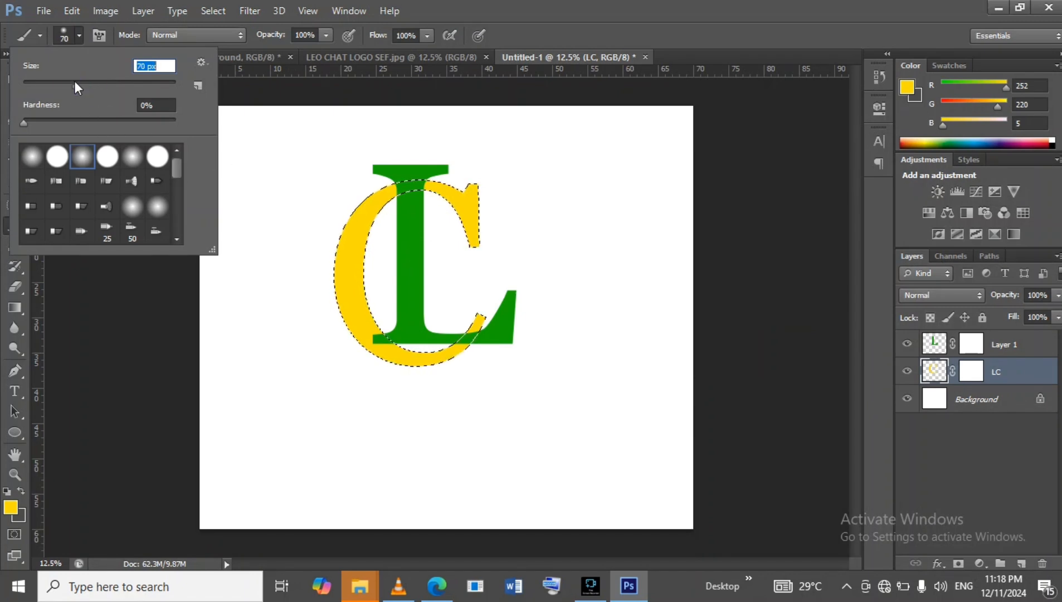
left_click(6, 98)
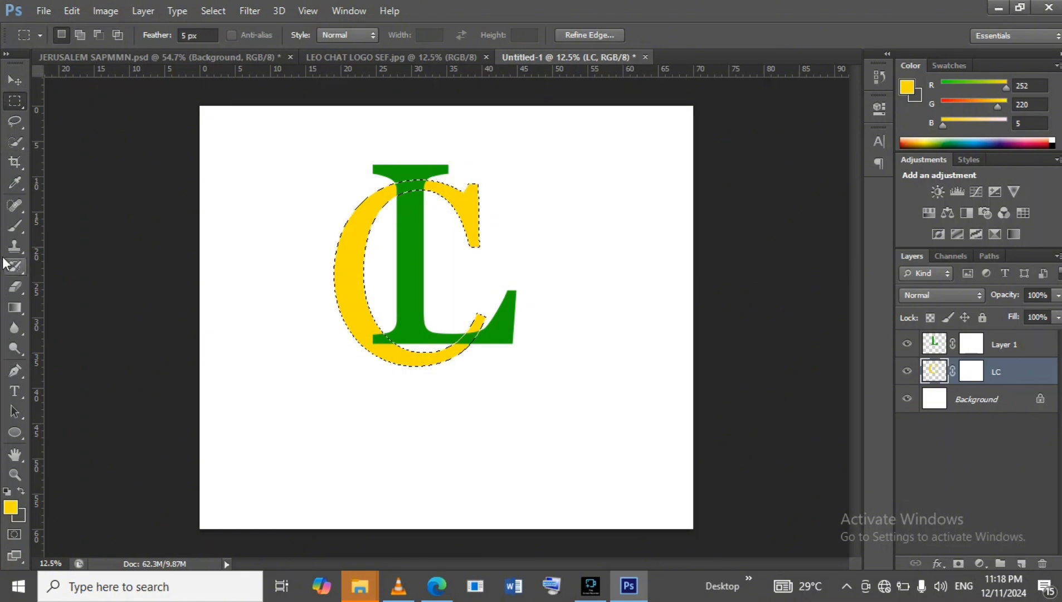
left_click(13, 227)
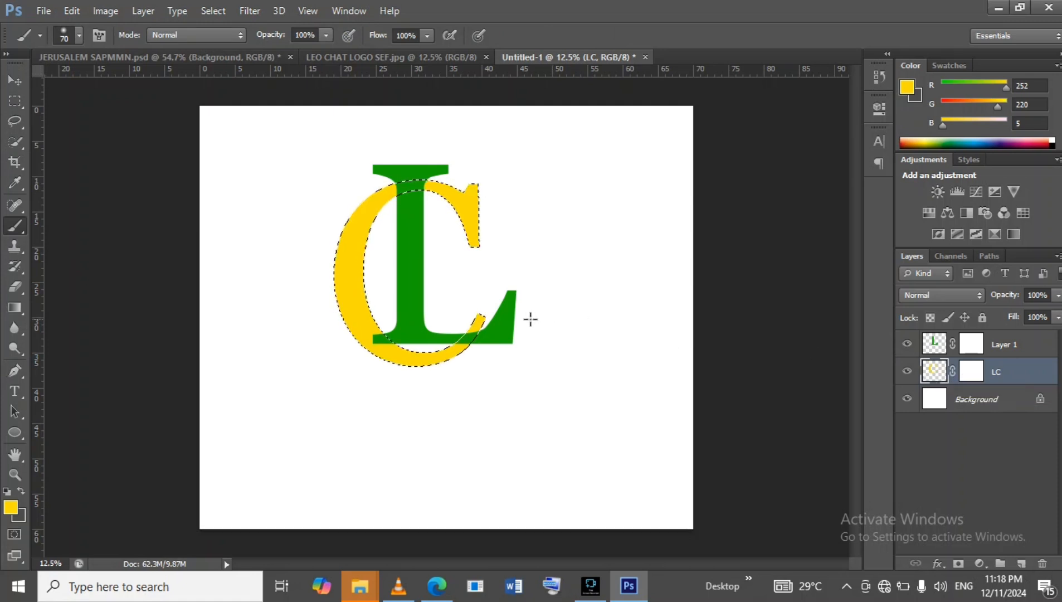
Paint on the L layer's mask inside the C selection so the C's lower curve passes in front of the L, then deselect and compare with the reference logo.
left_click(937, 350)
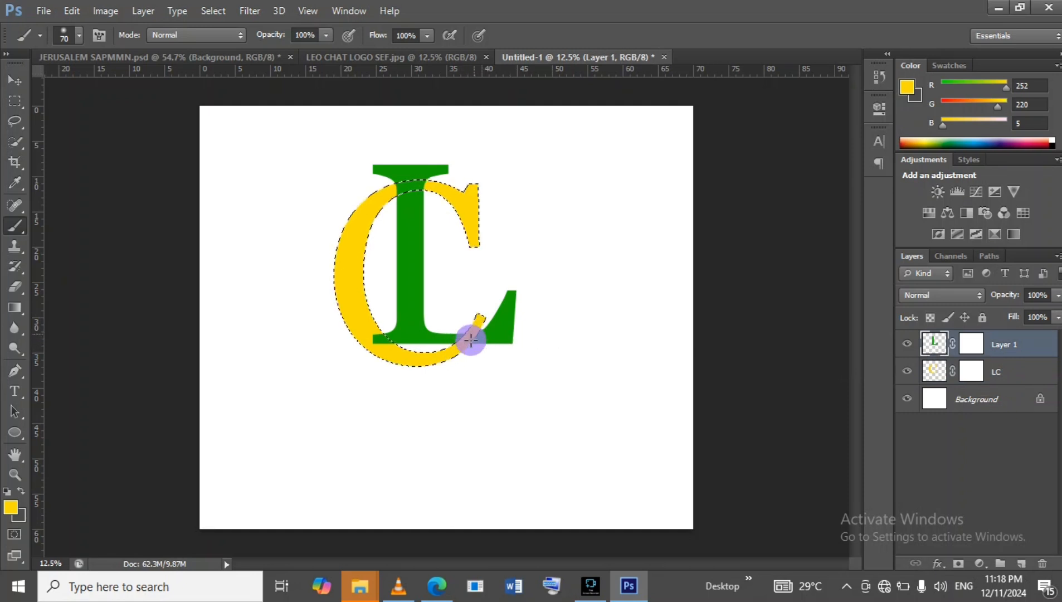
left_click_drag(459, 344, 477, 324)
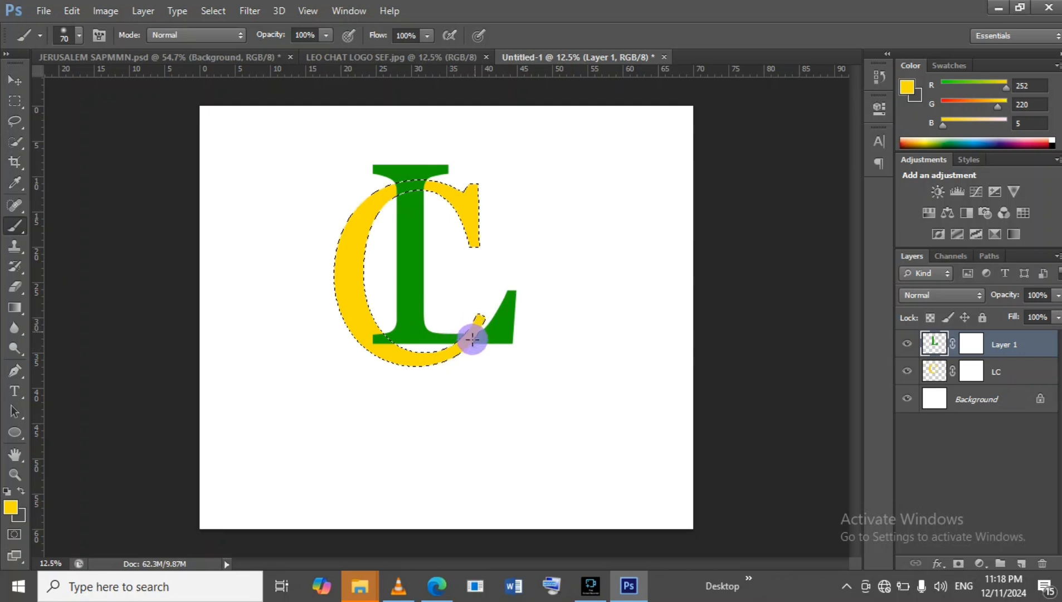
left_click_drag(470, 337, 385, 341)
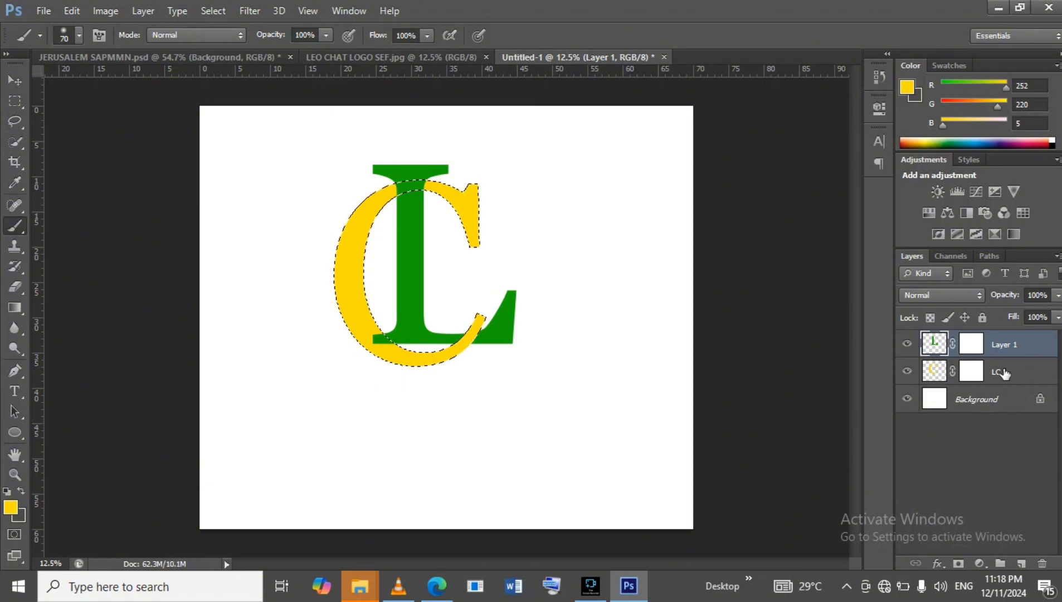
left_click(15, 101)
left_click(567, 323)
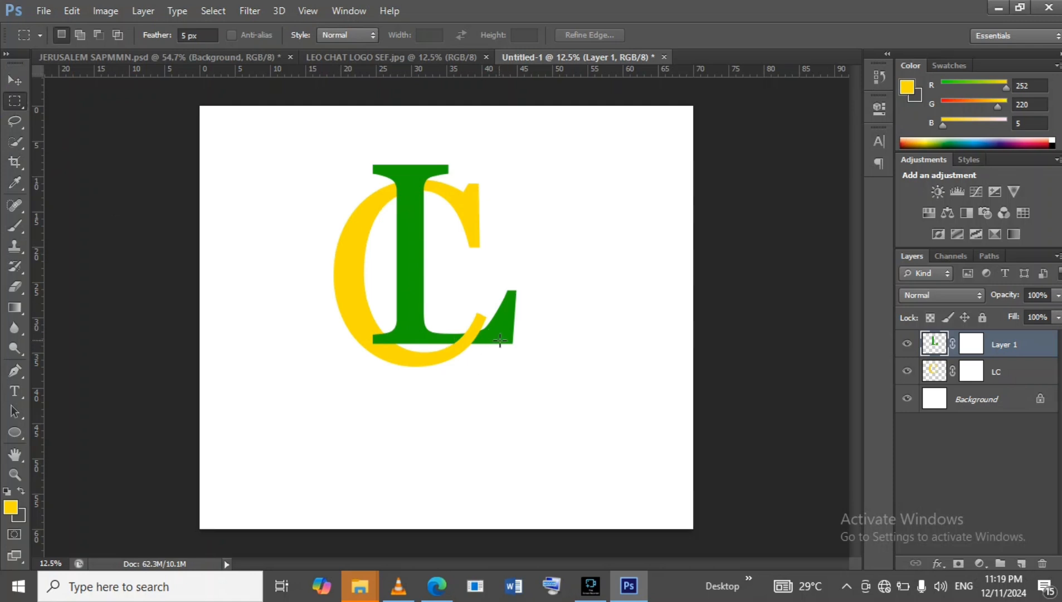
left_click(439, 56)
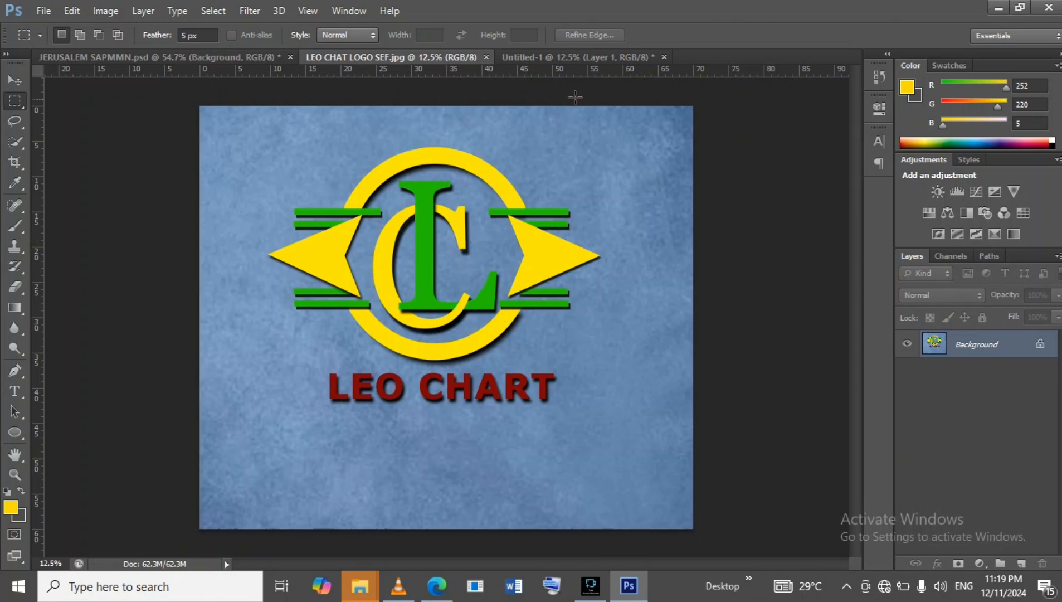
left_click(585, 56)
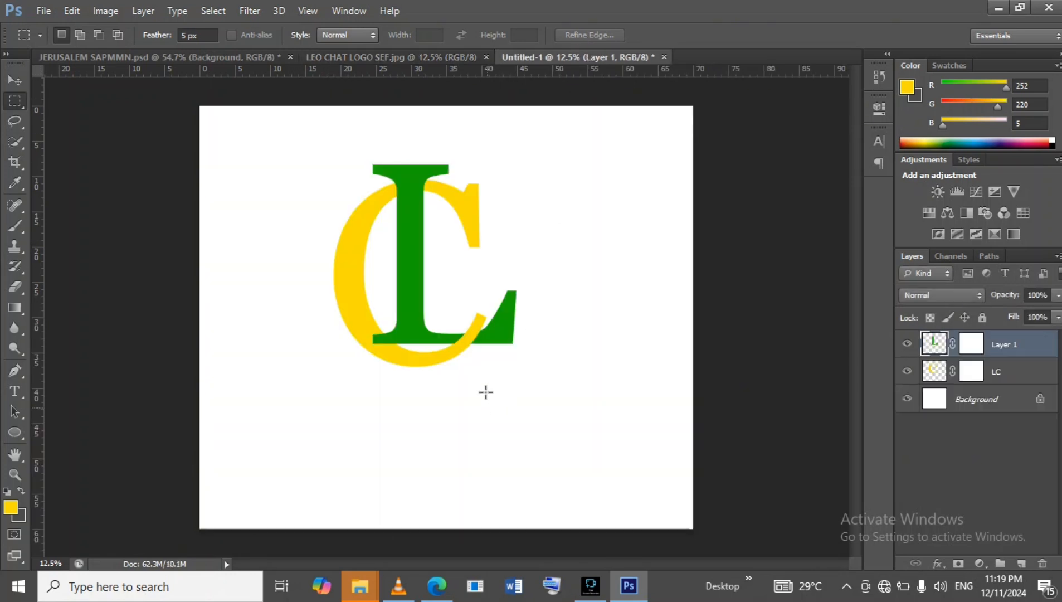
Group the L layer into a new layer group.
left_click(1038, 378)
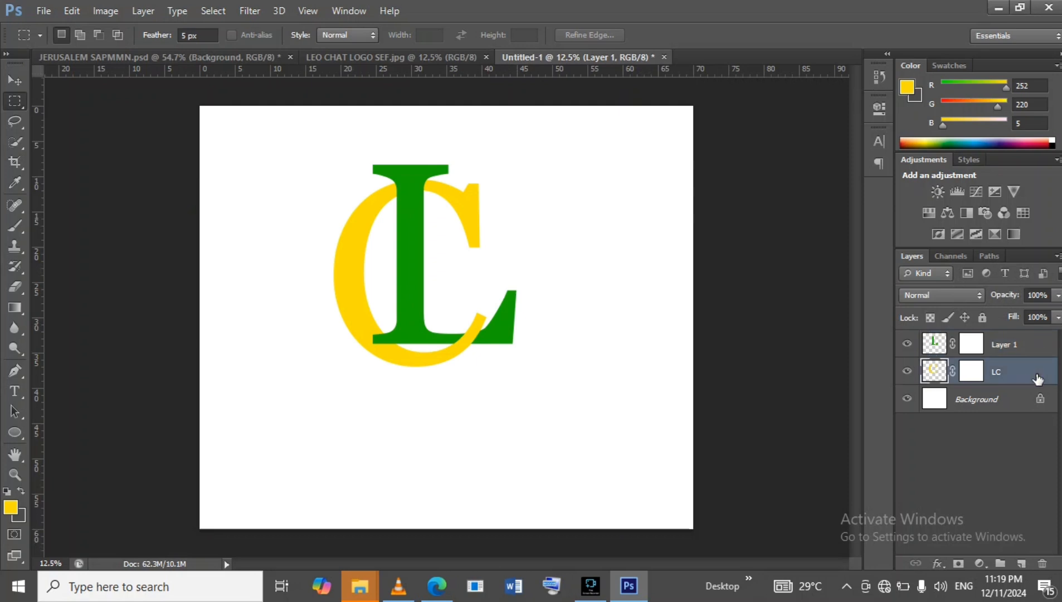
double_click(1037, 350)
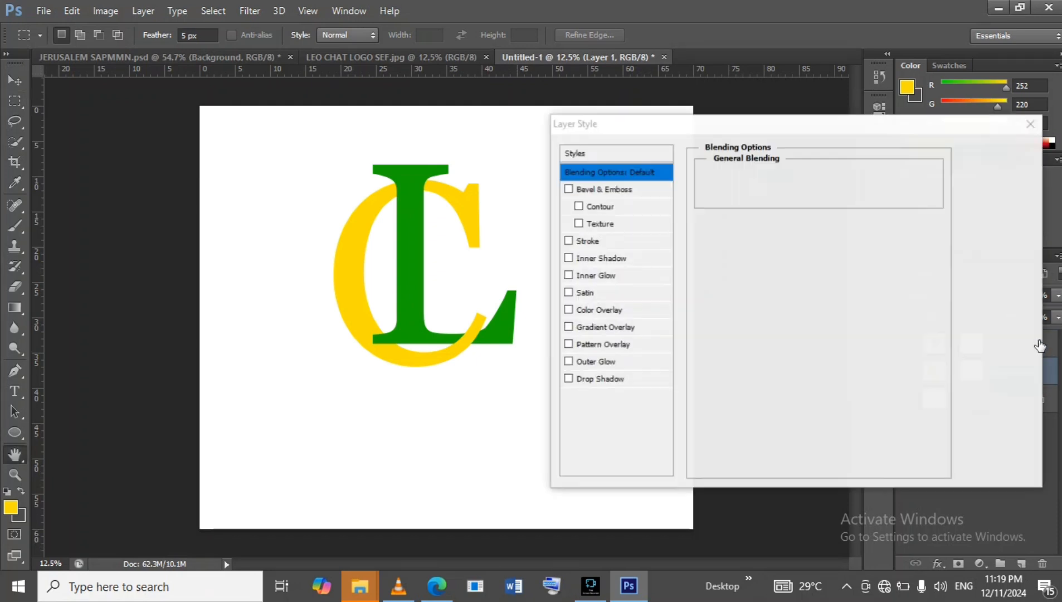
left_click(1018, 175)
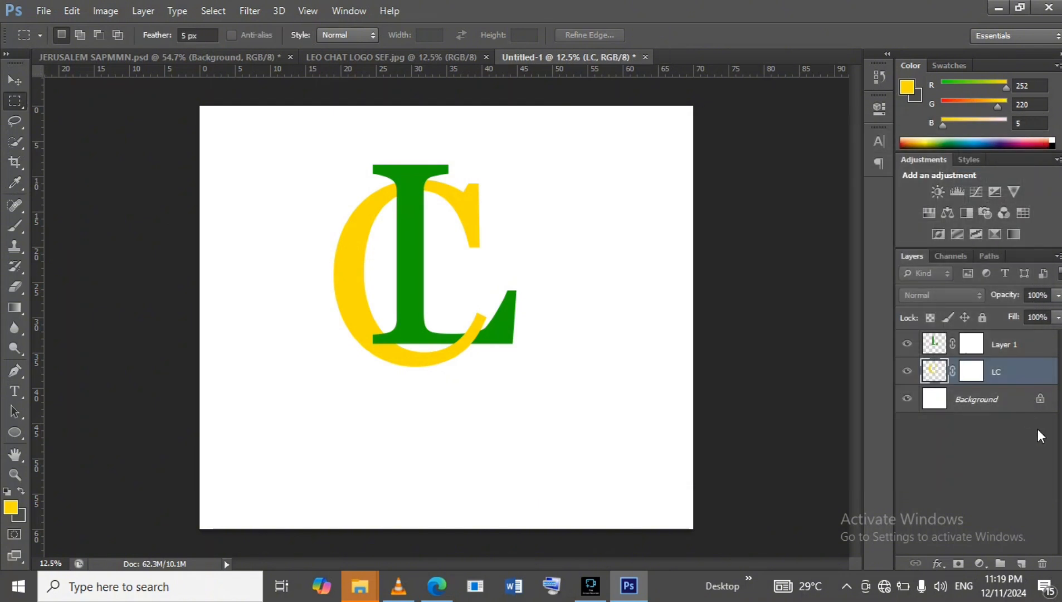
left_click(1028, 350, "shift")
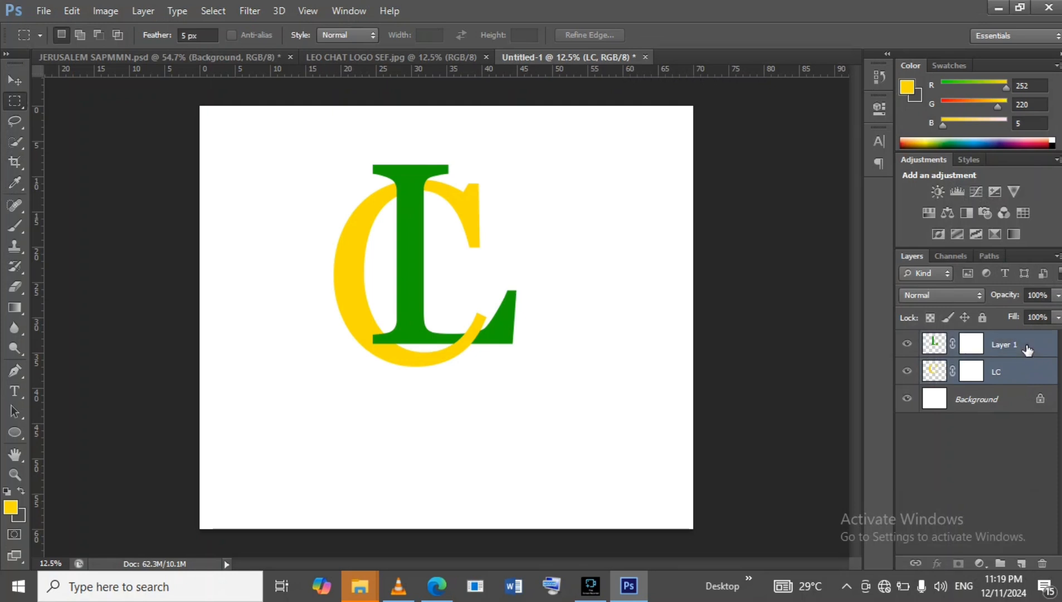
double_click(1027, 350)
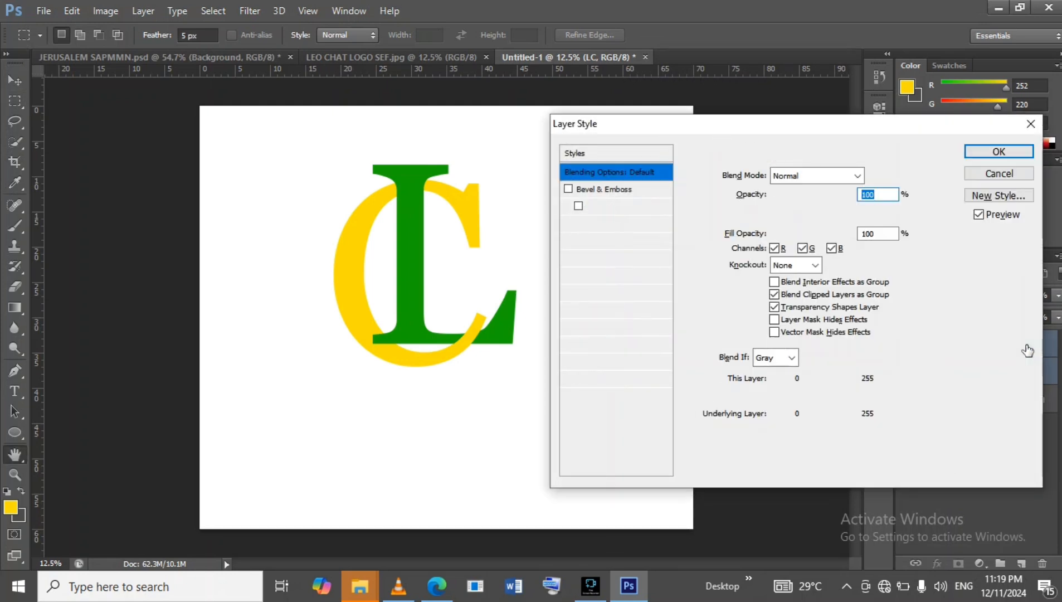
left_click(1003, 174)
key("ctrl+g")
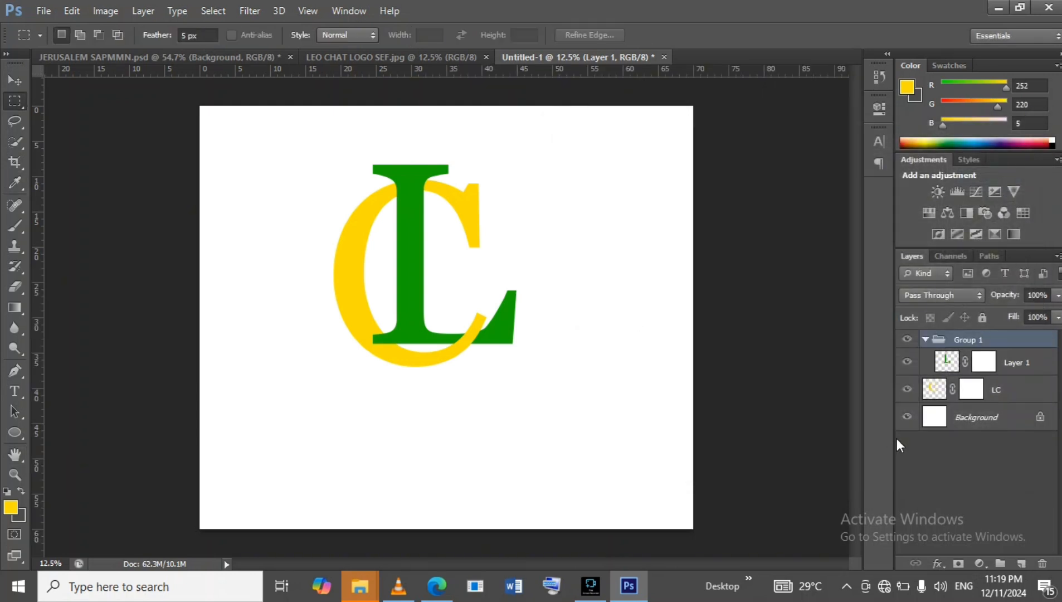
Move the LC layer into Group 1 together with the L layer.
left_click(925, 339)
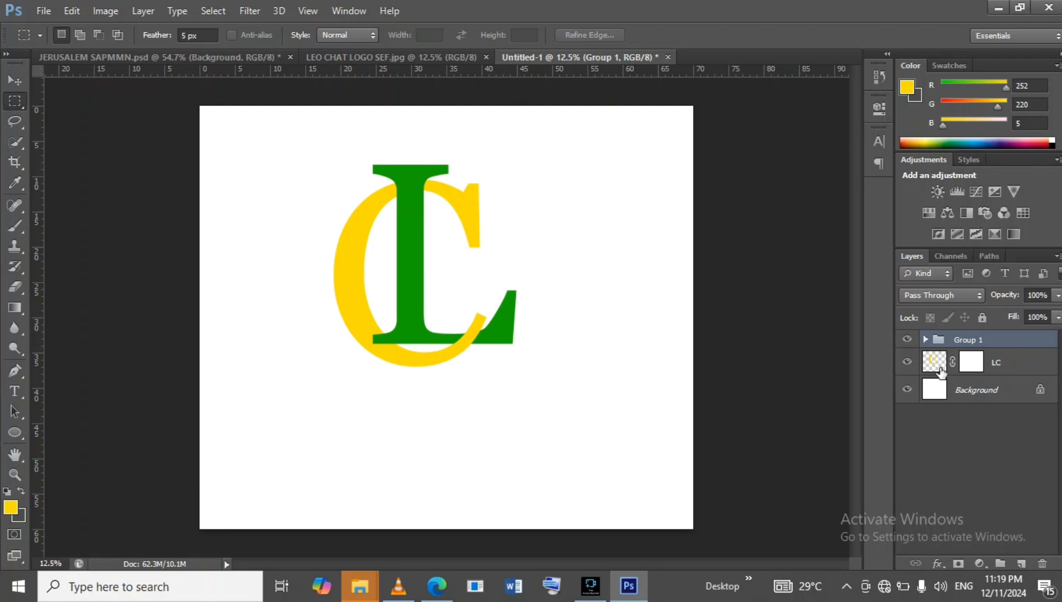
left_click(1001, 363)
double_click(1001, 363)
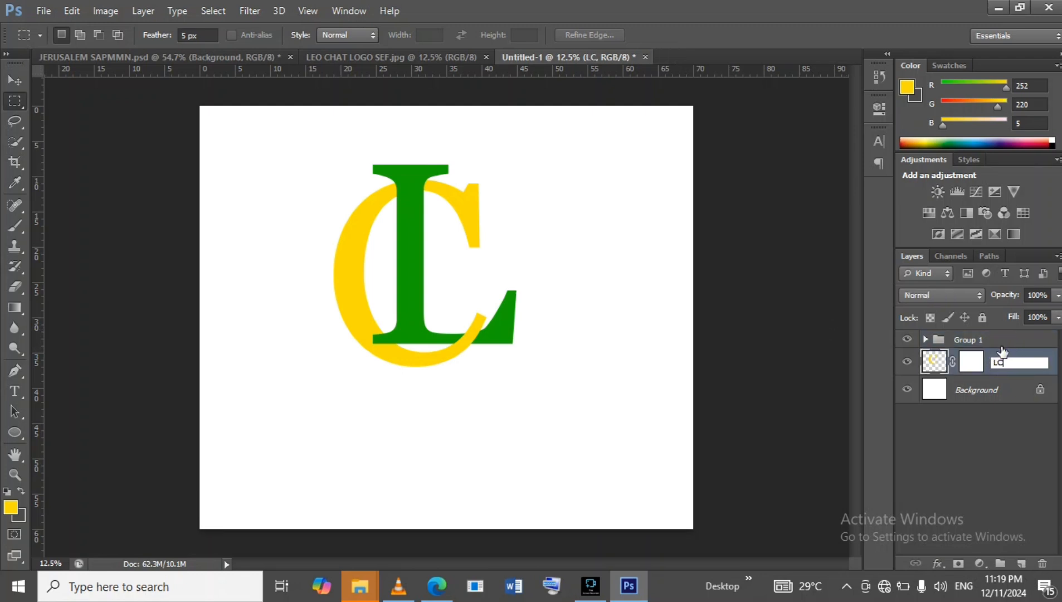
left_click(1018, 357)
double_click(1025, 356)
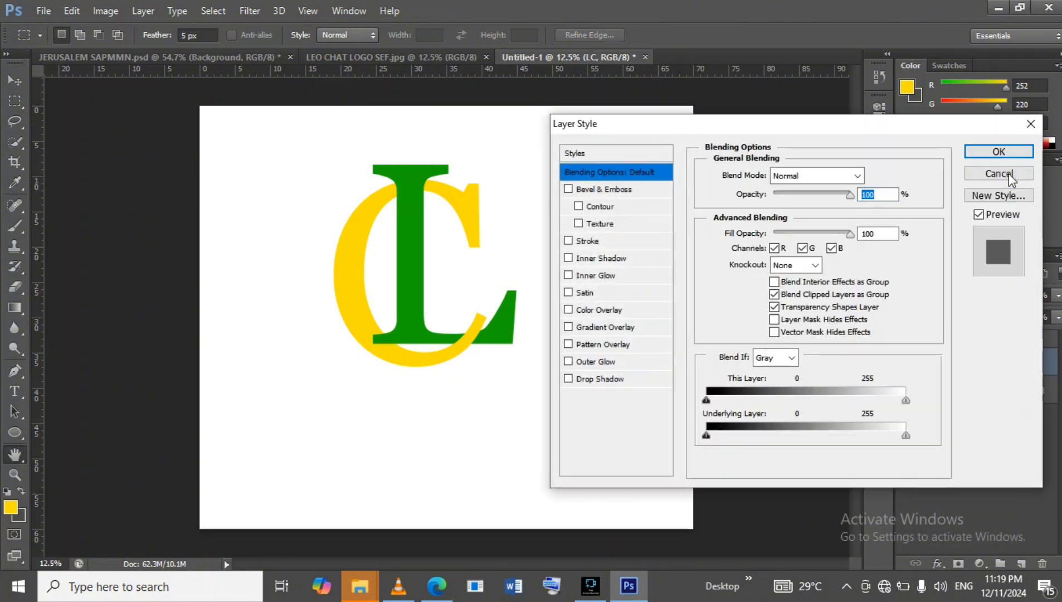
left_click(999, 174)
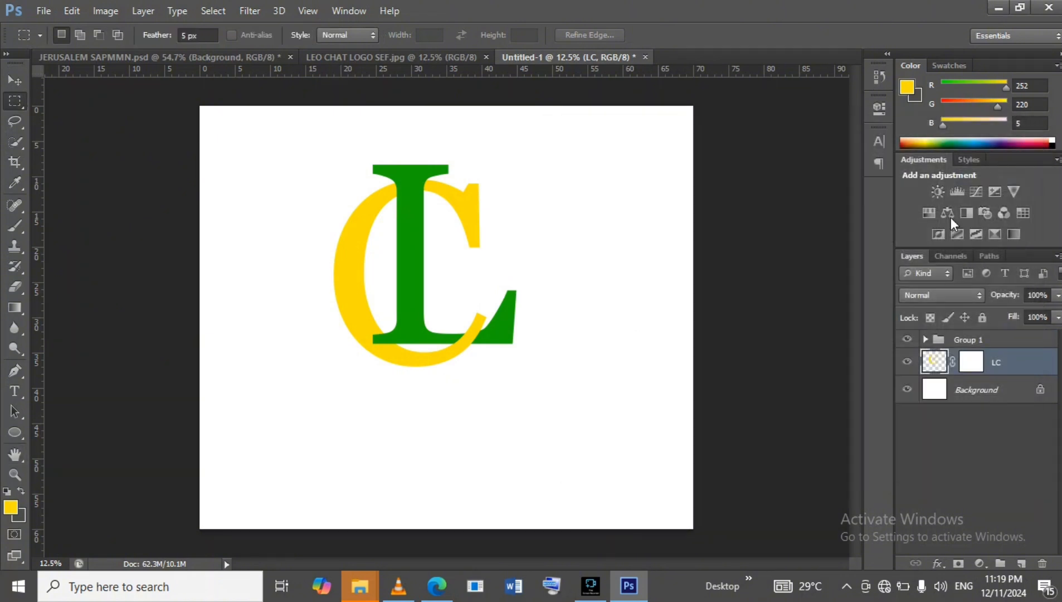
left_click(925, 339)
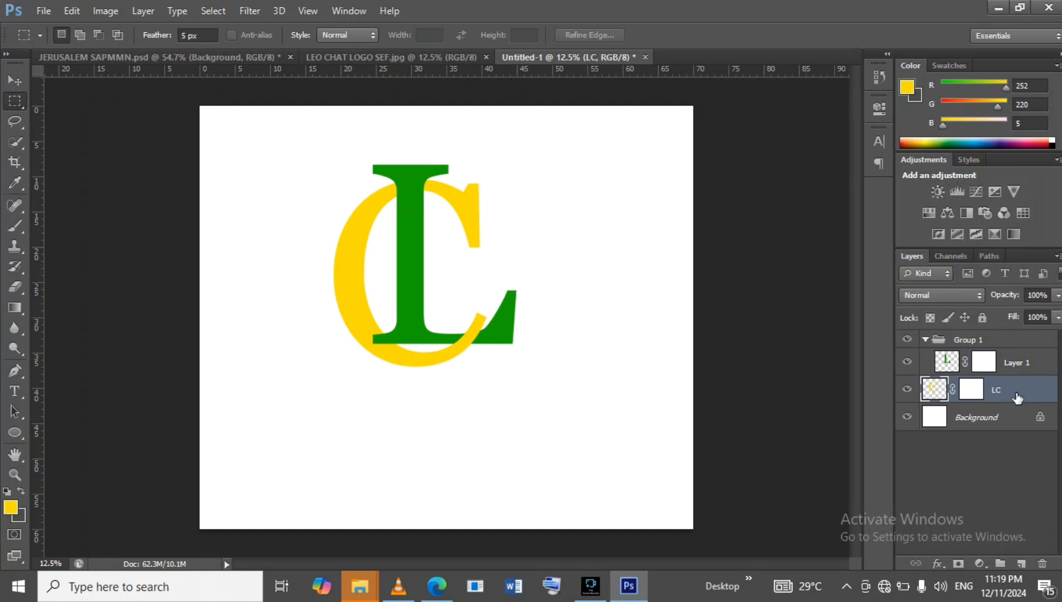
left_click(925, 340)
left_click_drag(1020, 363, 1016, 343)
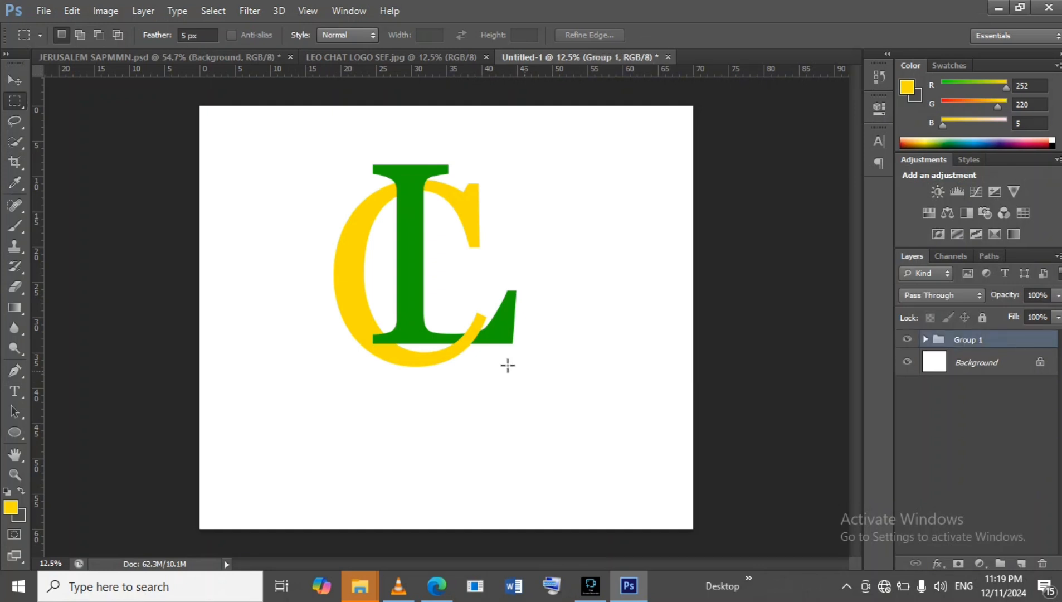
Move the grouped monogram toward the canvas centre and scale it down to about 92%.
key("v")
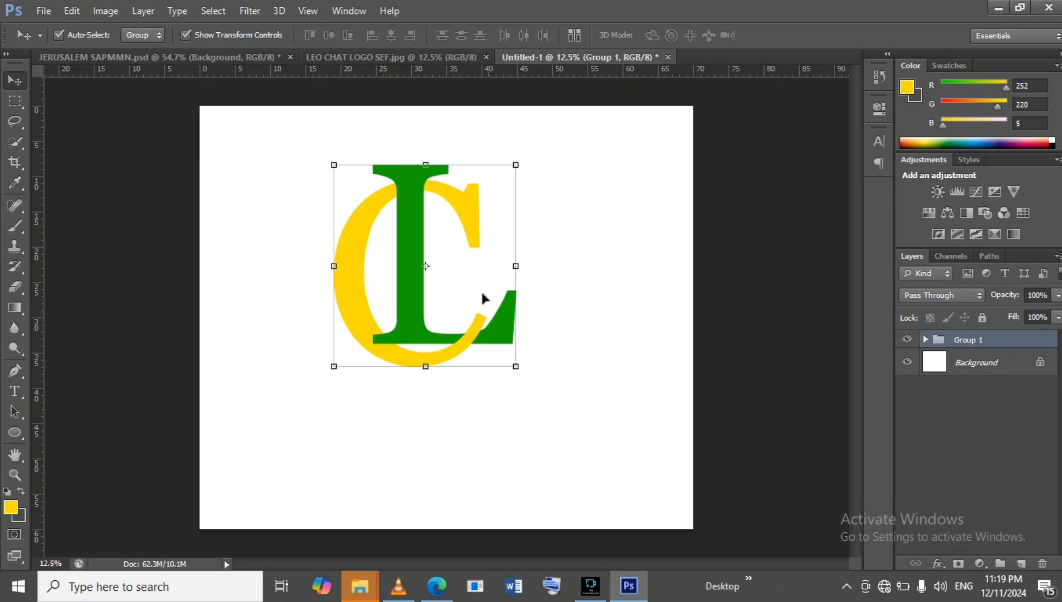
left_click_drag(413, 255, 454, 260)
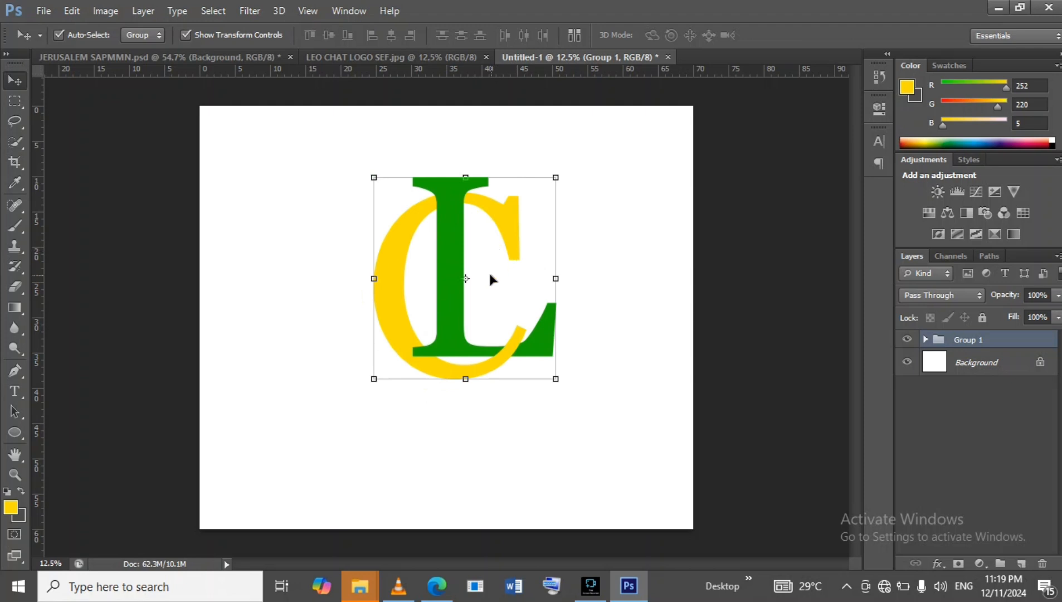
left_click(555, 178)
left_click_drag(555, 178, 543, 190)
left_click_drag(446, 226, 449, 221)
left_click(786, 34)
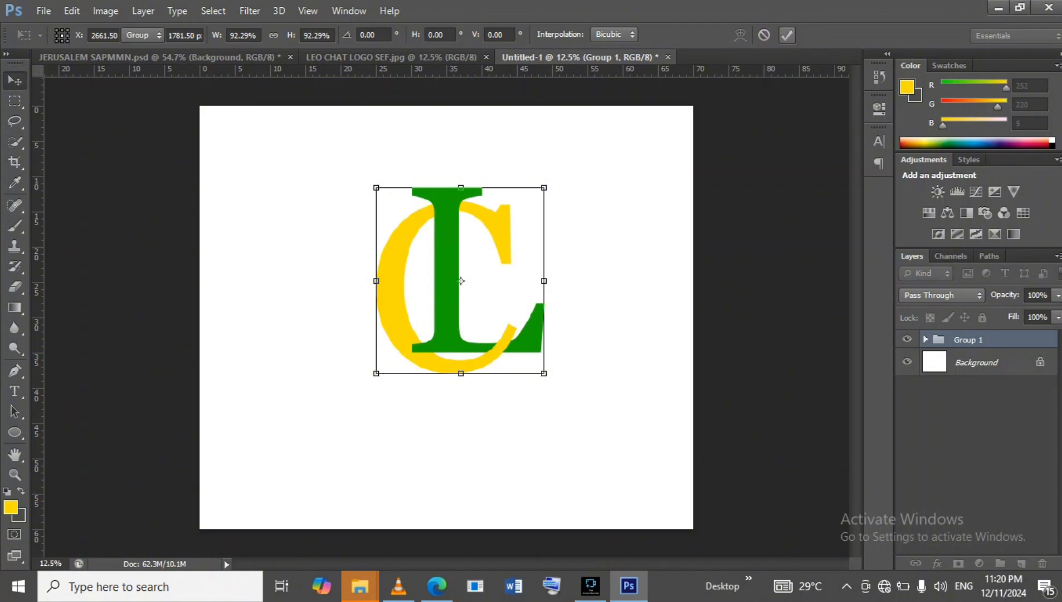
Draw a yellow ellipse about 2440 by 2512 px over the monogram and nudge it into position.
left_click(17, 434)
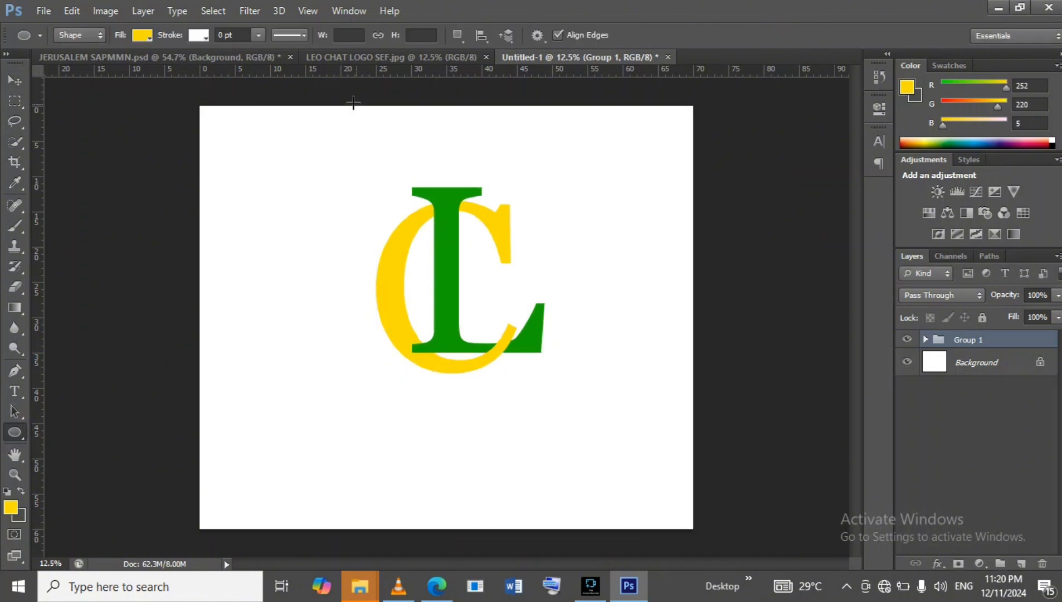
left_click_drag(356, 147, 593, 392)
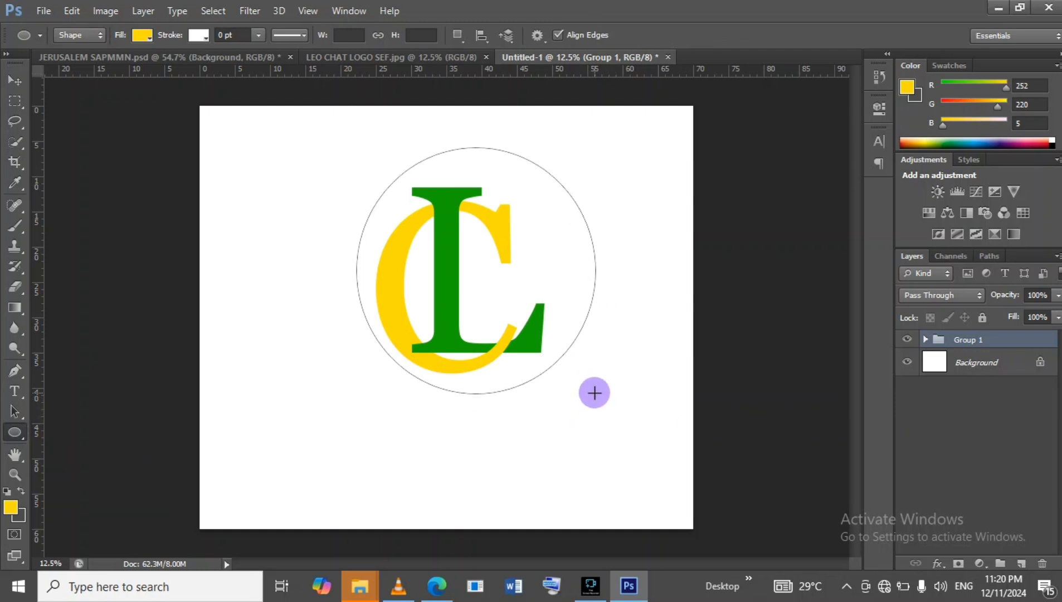
left_click(15, 80)
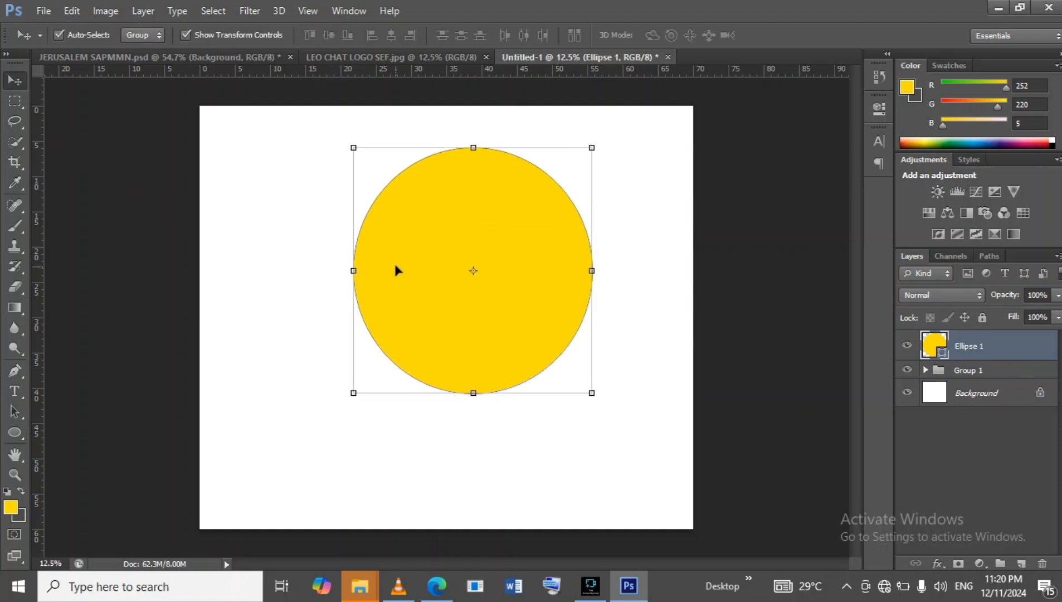
left_click_drag(448, 257, 443, 262)
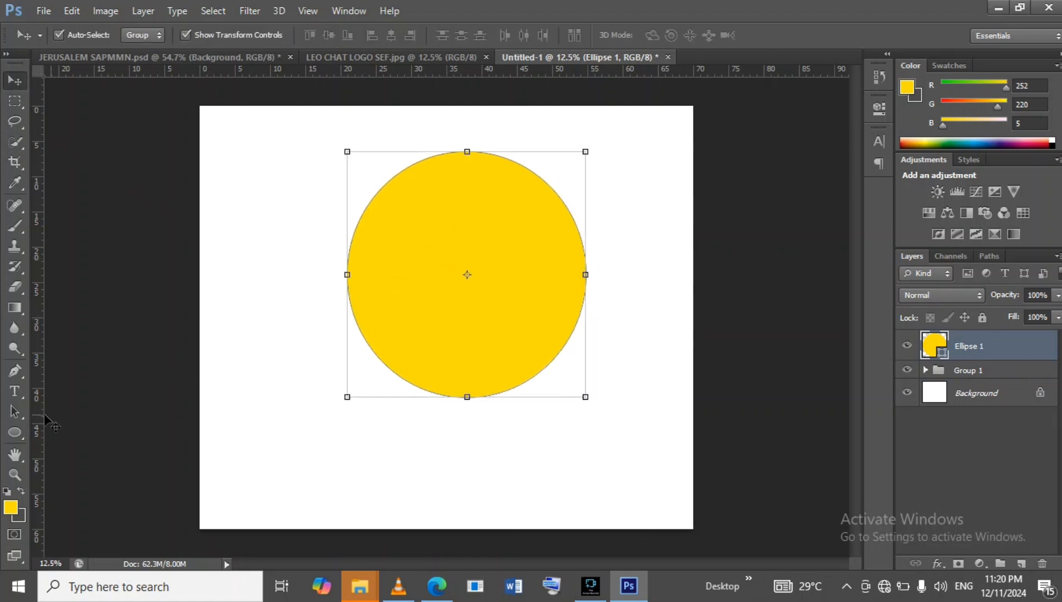
Give the ellipse no fill and a yellow stroke of about 188 pt to turn it into a ring.
left_click(14, 431)
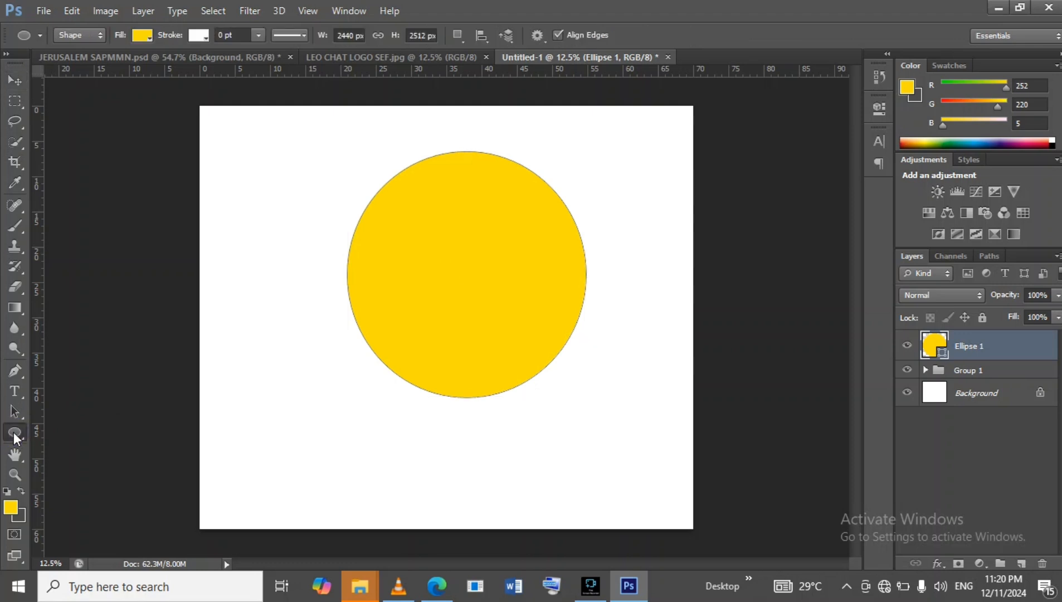
left_click(142, 36)
left_click(77, 67)
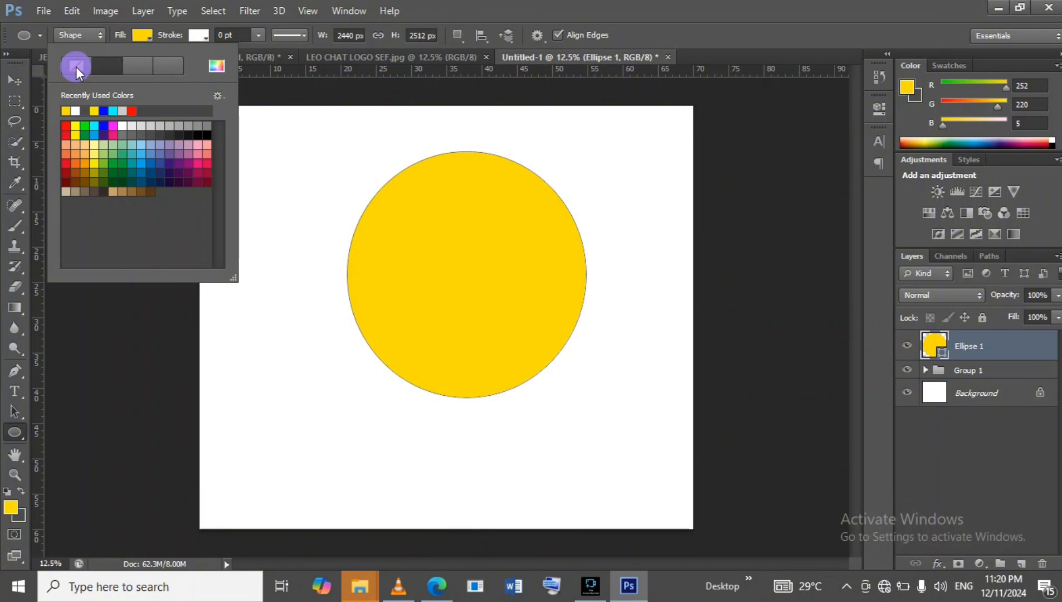
left_click(199, 36)
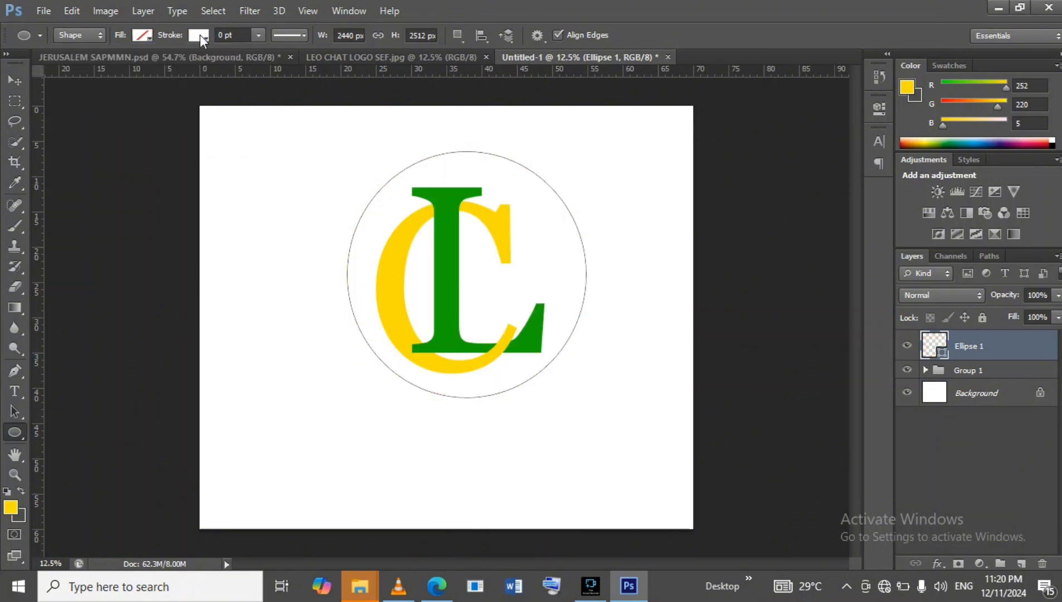
left_click(200, 35)
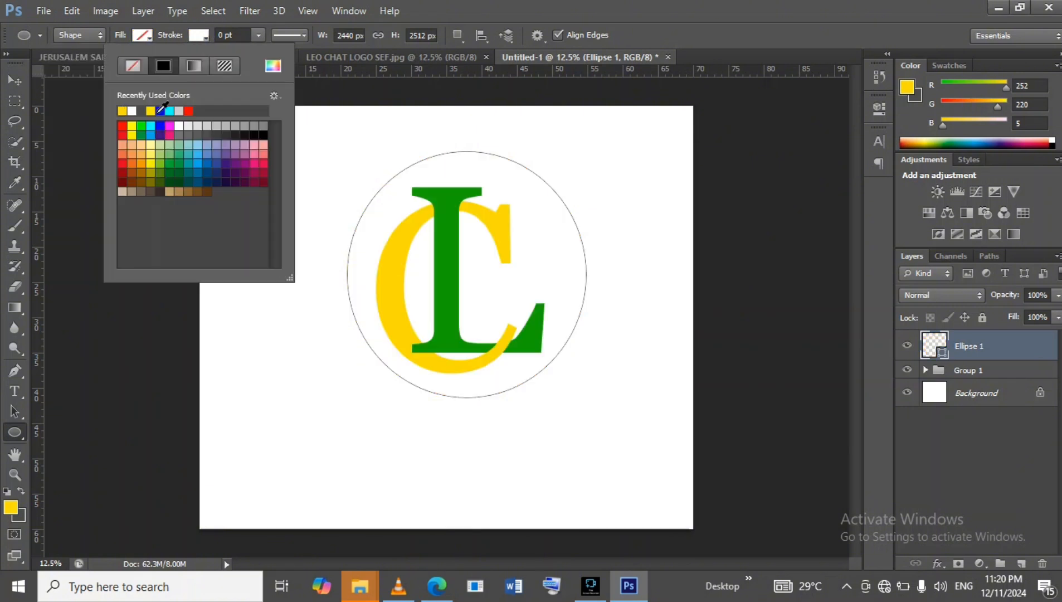
left_click(122, 110)
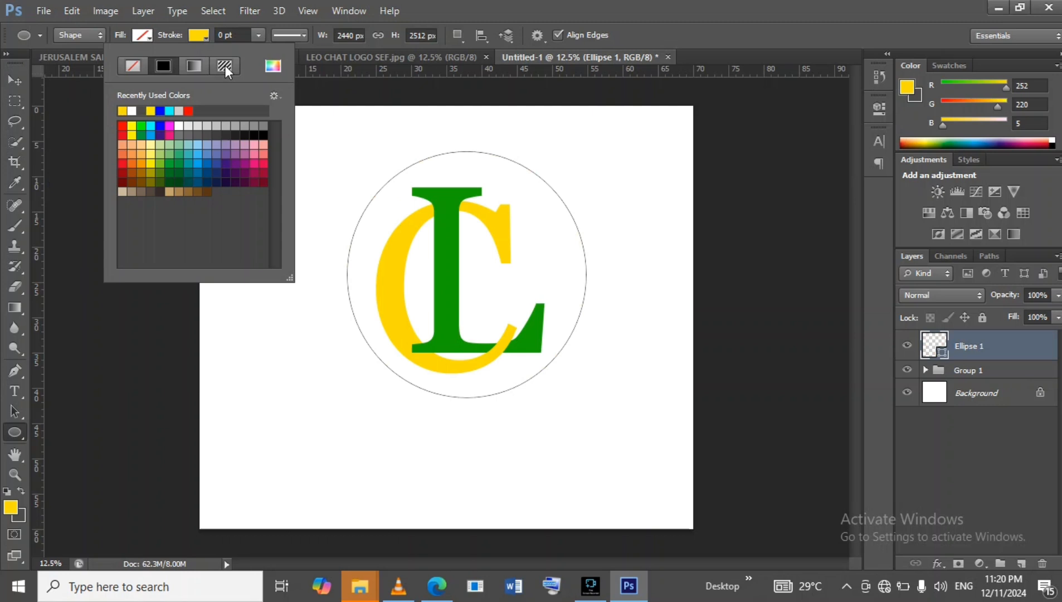
left_click(258, 35)
left_click(258, 35)
left_click_drag(275, 52, 331, 49)
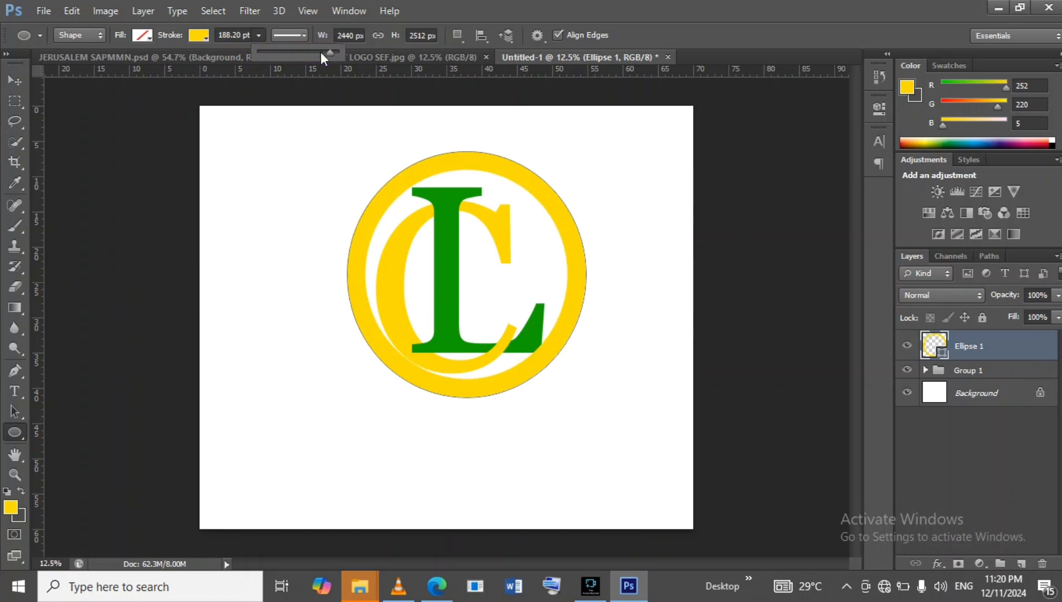
Scale the ring up to about 107% and nudge it horizontally so it encircles the monogram.
left_click(14, 80)
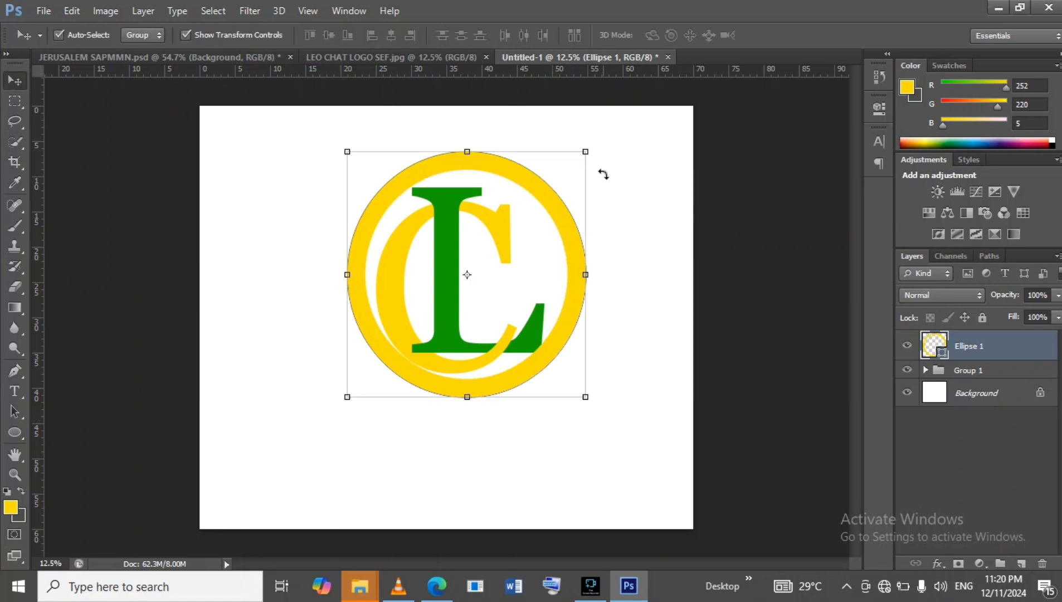
left_click_drag(588, 149, 608, 134)
left_click_drag(560, 187, 547, 196)
key("Right")
key("Right")
key("Right")
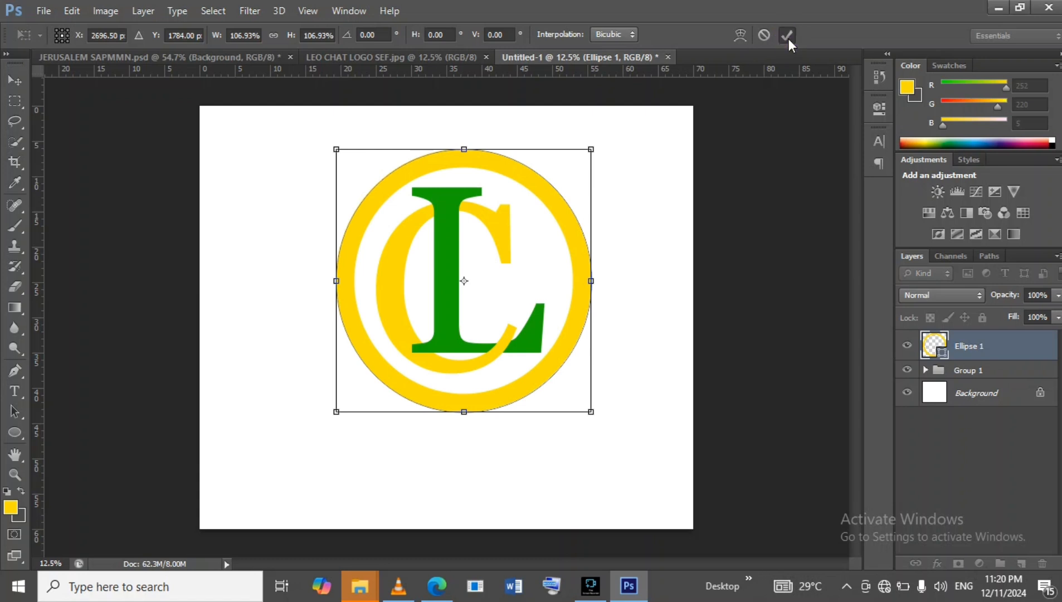
left_click(787, 35)
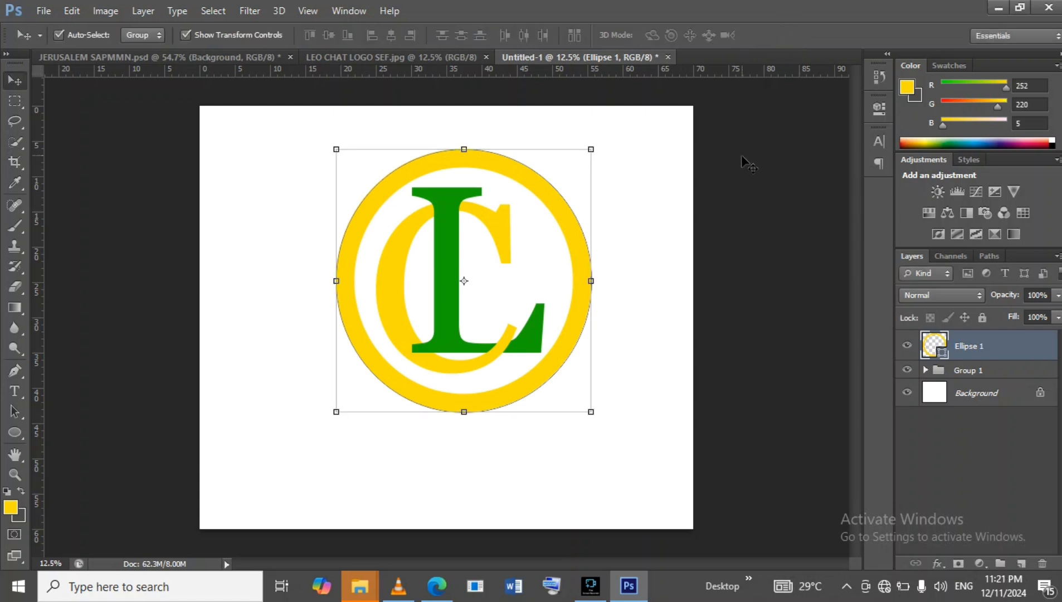
key("Left")
key("Left")
key("Left")
key("Left")
key("Left")
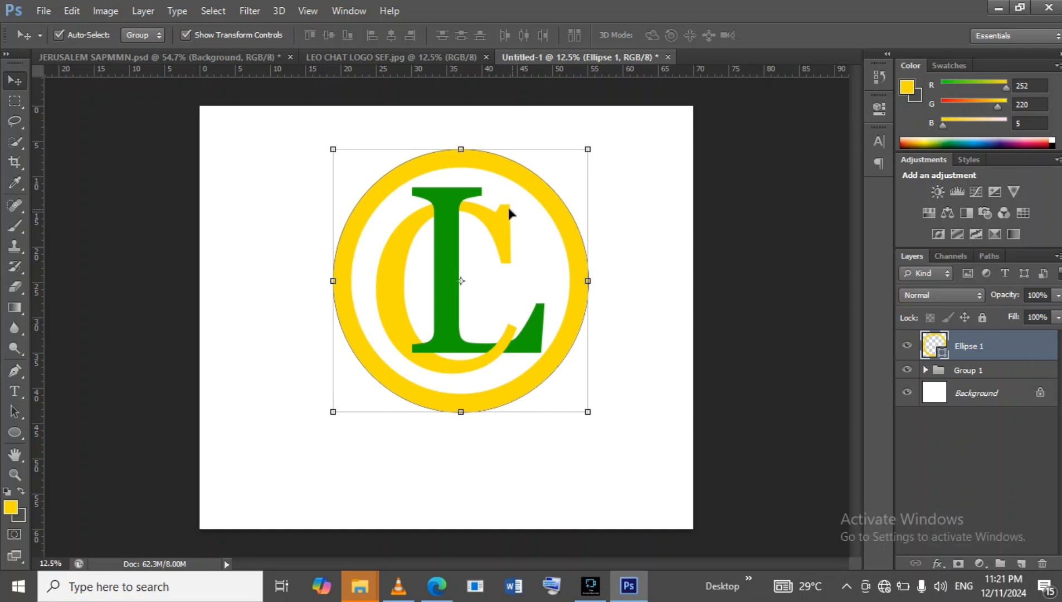
Hide the monogram group and marquee-select a horizontal band across the middle of the ring.
left_click(14, 101)
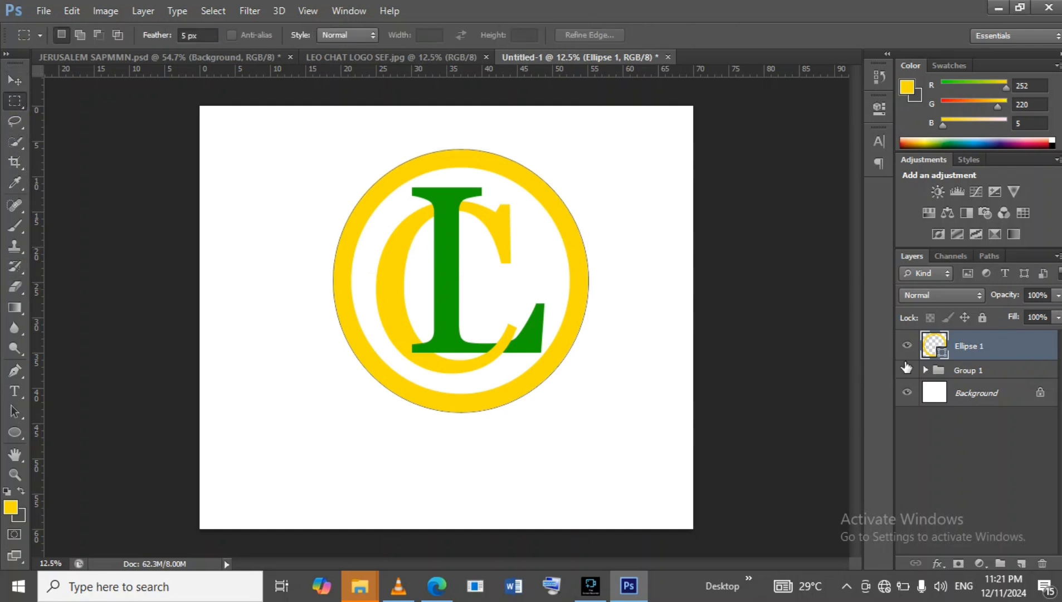
left_click(907, 370)
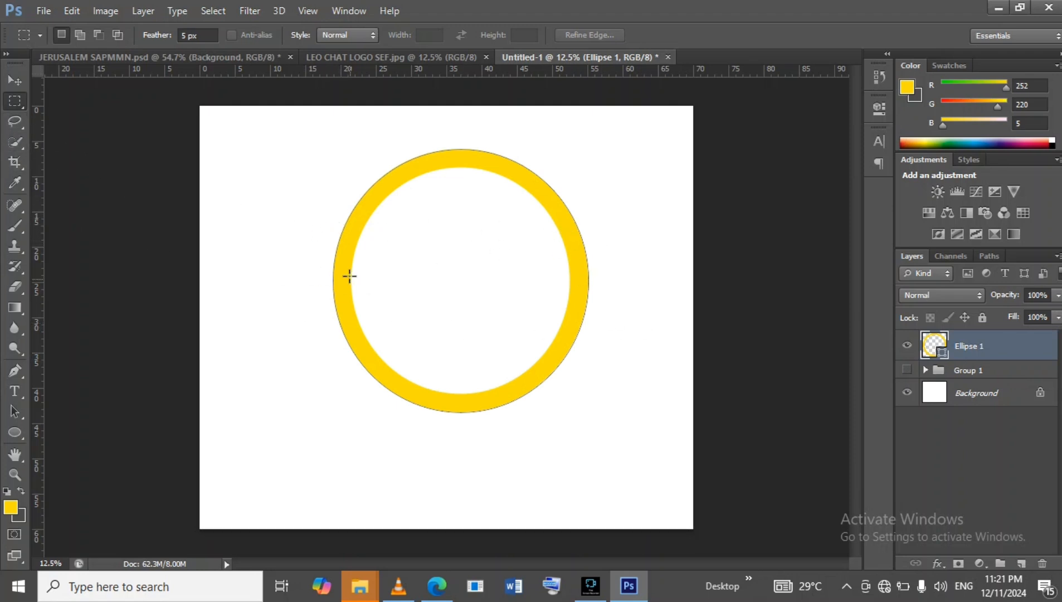
left_click_drag(313, 210, 659, 352)
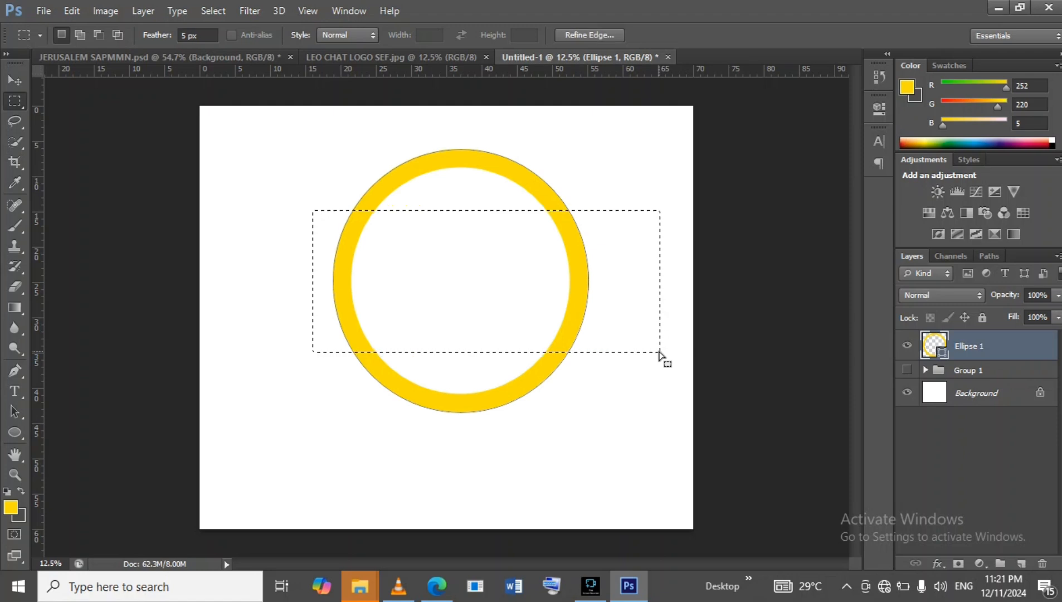
Rasterize the ring's ellipse layer.
right_click(1014, 349)
right_click(1013, 348)
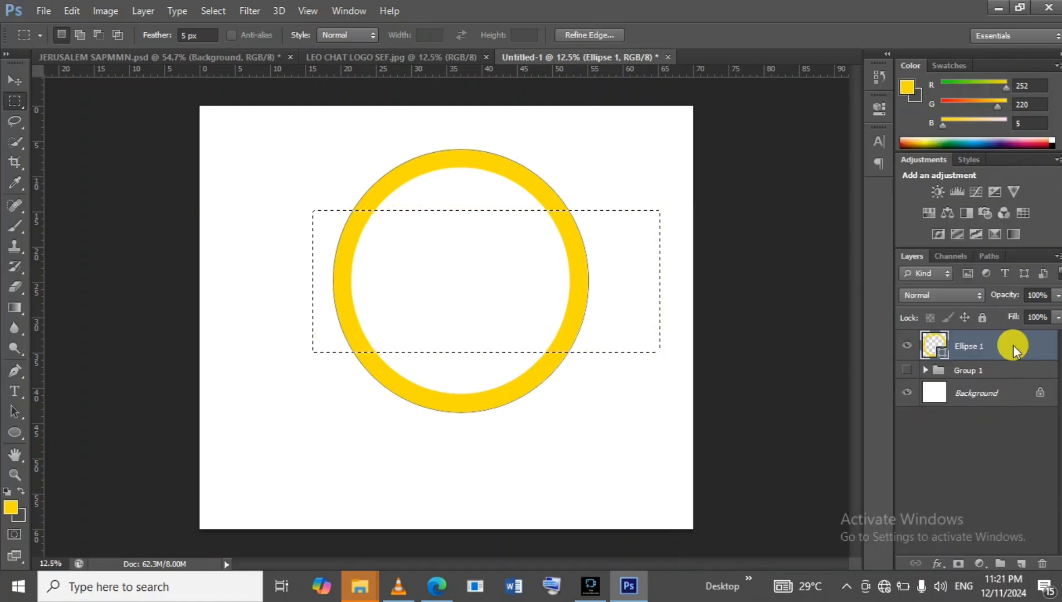
right_click(1013, 348)
right_click(1013, 345)
right_click(1014, 344)
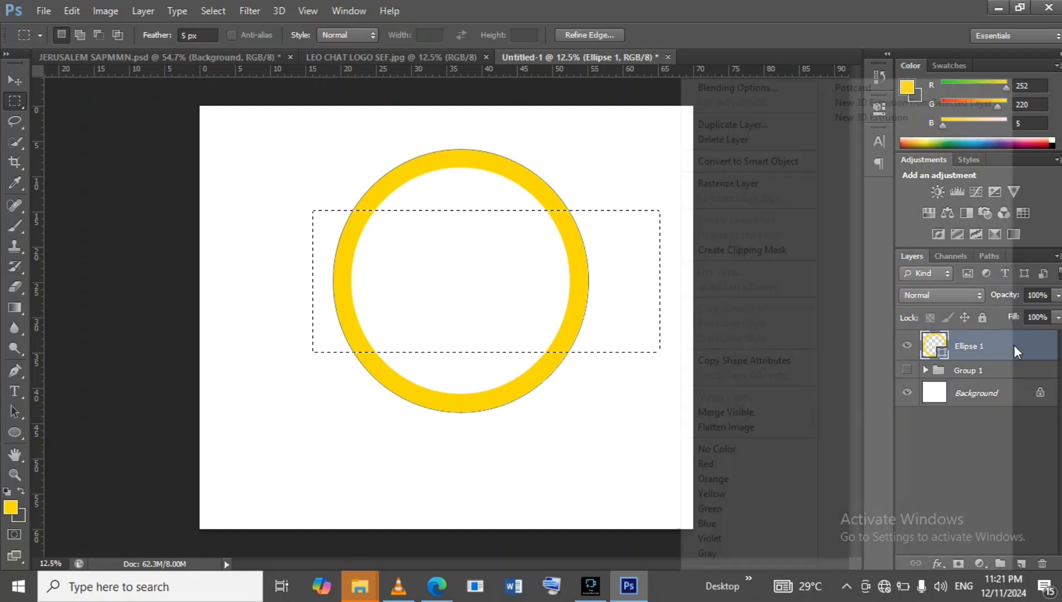
left_click(725, 184)
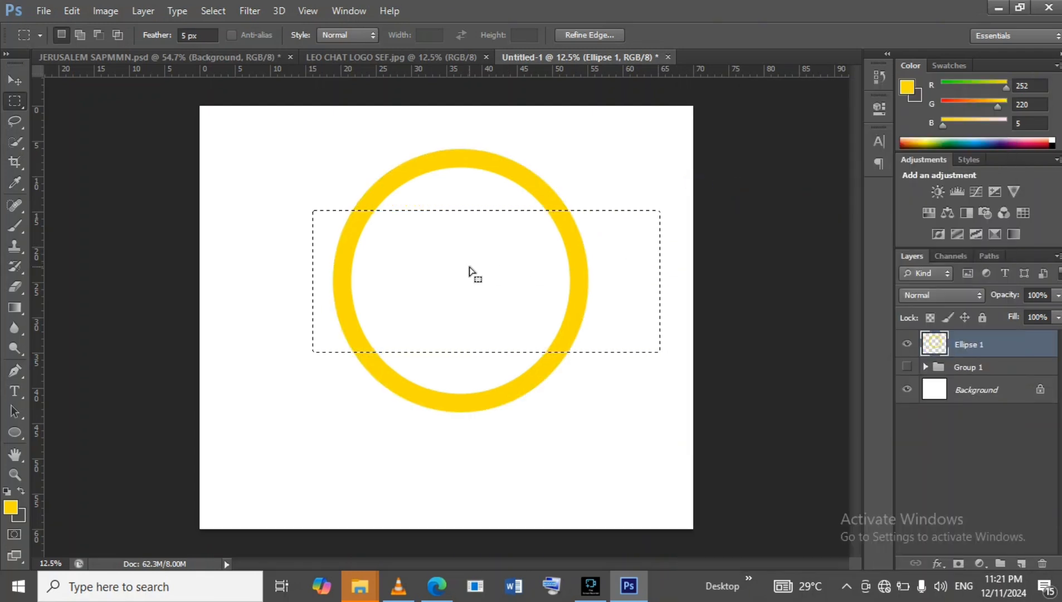
Cut the selected middle band of the ring to a new layer and hide that layer.
right_click(472, 272)
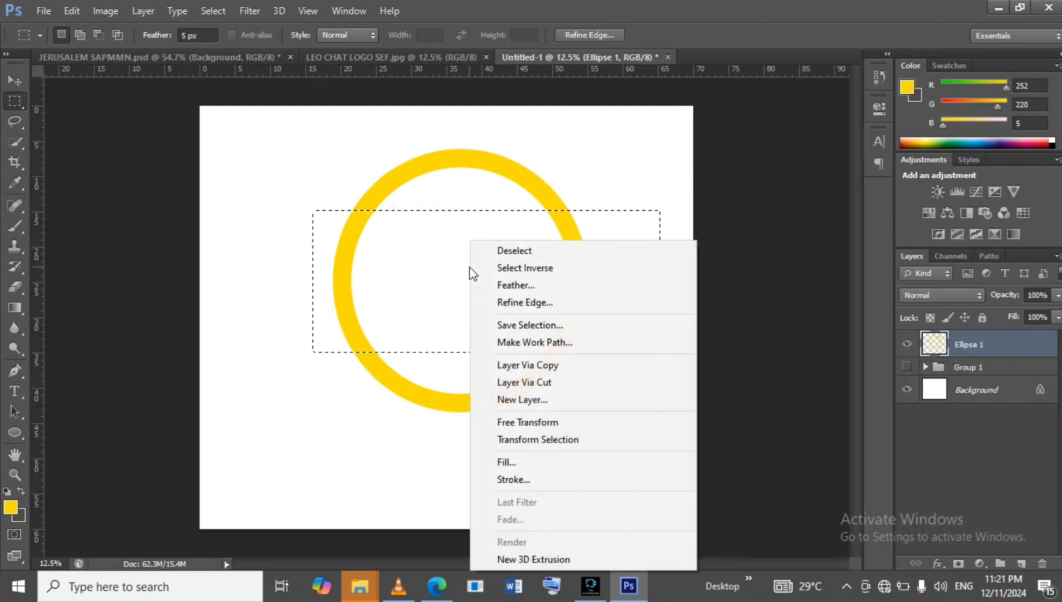
left_click(525, 387)
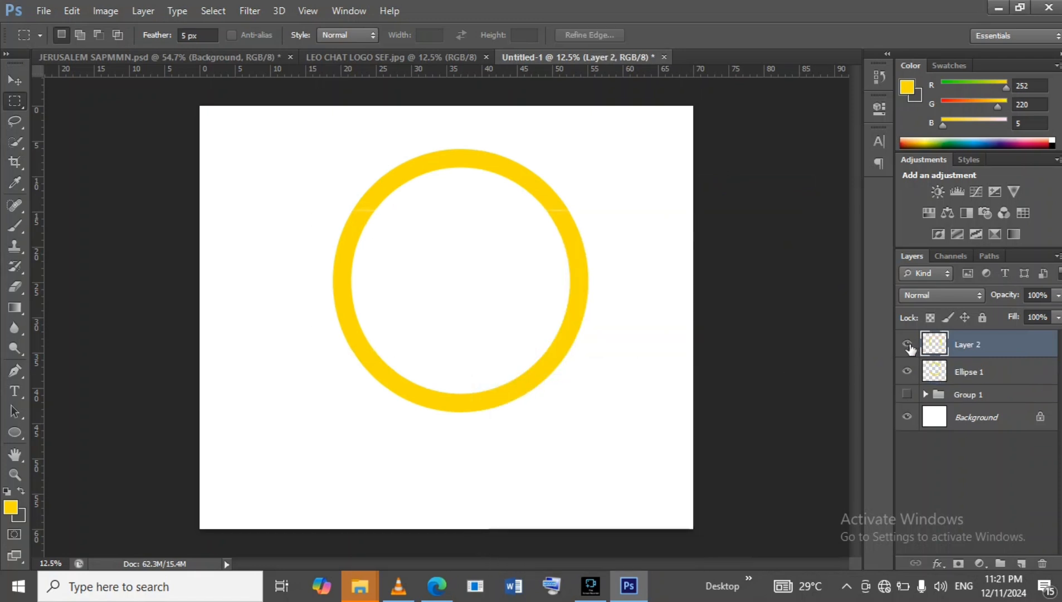
left_click(908, 344)
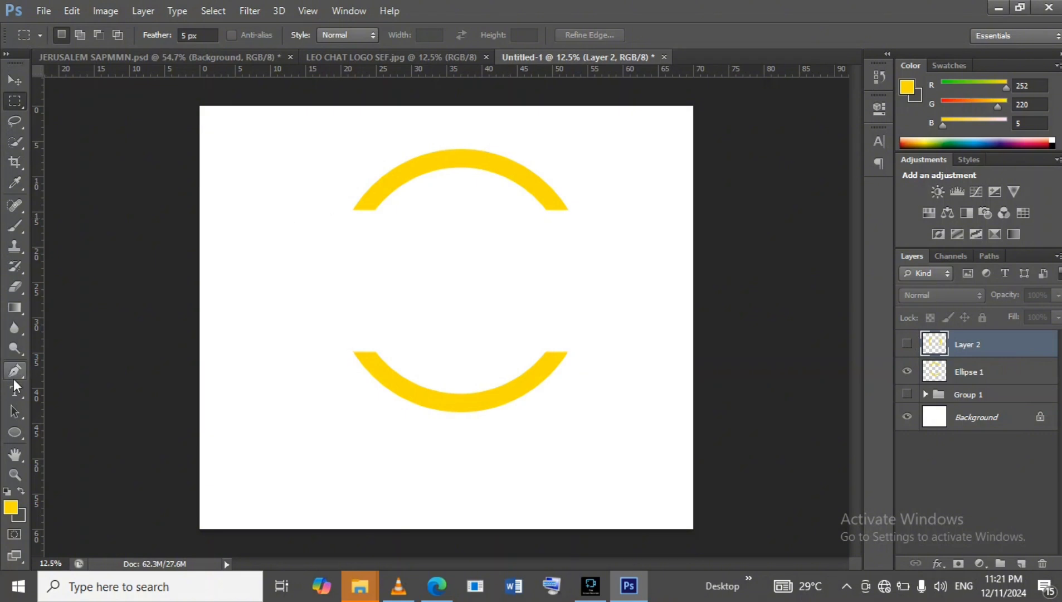
Draw a long thin rectangle about 3520 by 72 px along the ring's upper cut edge.
left_click(16, 435)
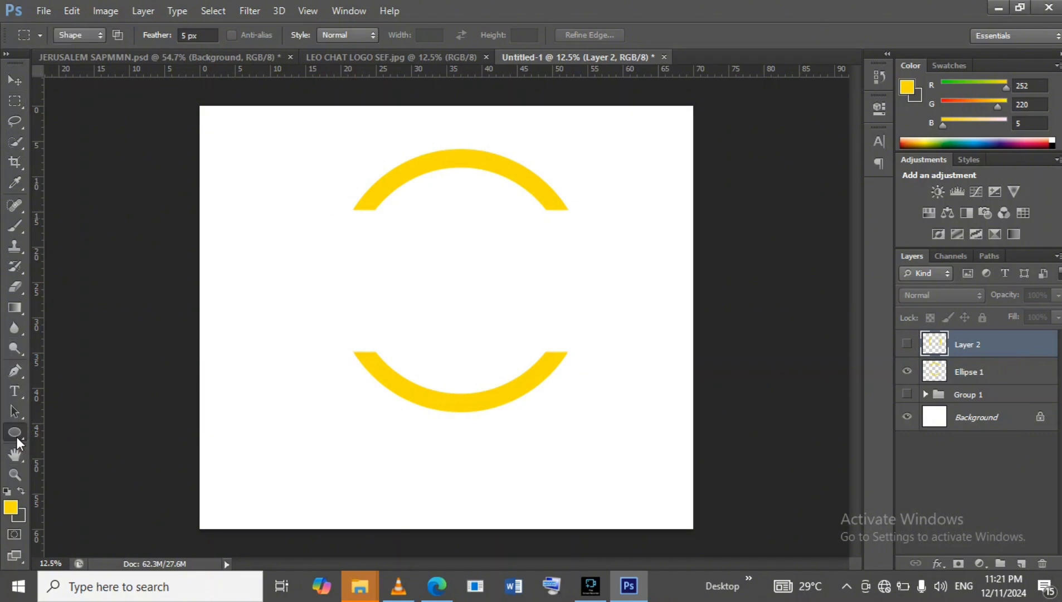
right_click(18, 439)
left_click(81, 430)
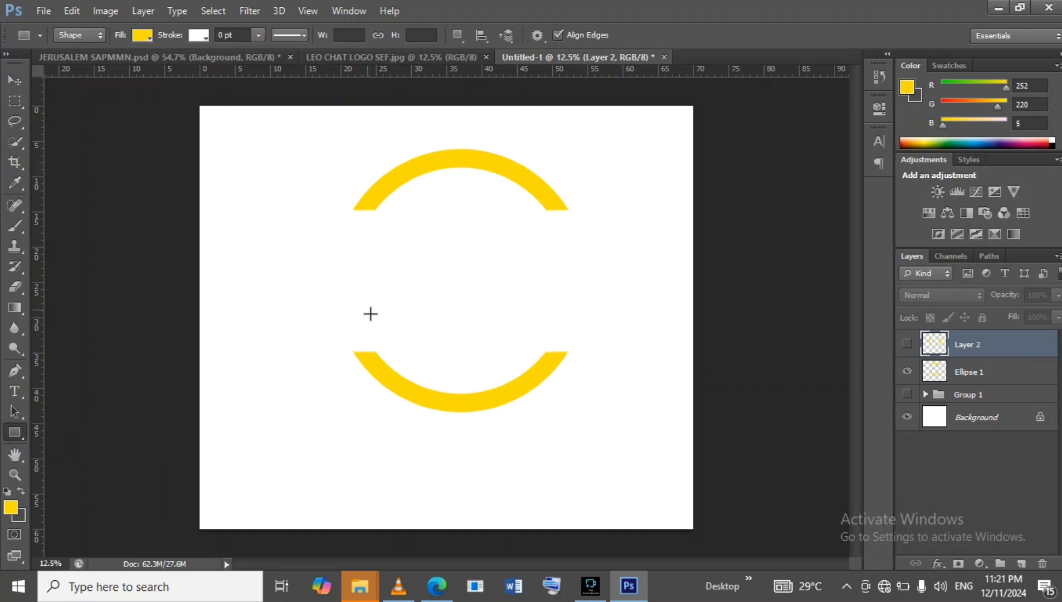
left_click_drag(281, 204, 631, 209)
left_click(643, 210)
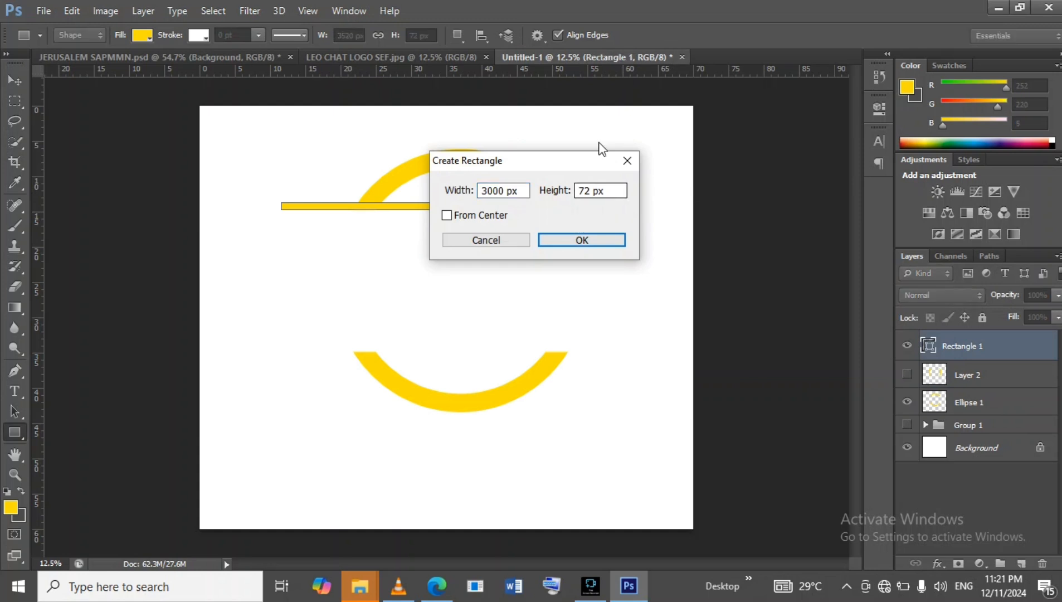
left_click(624, 161)
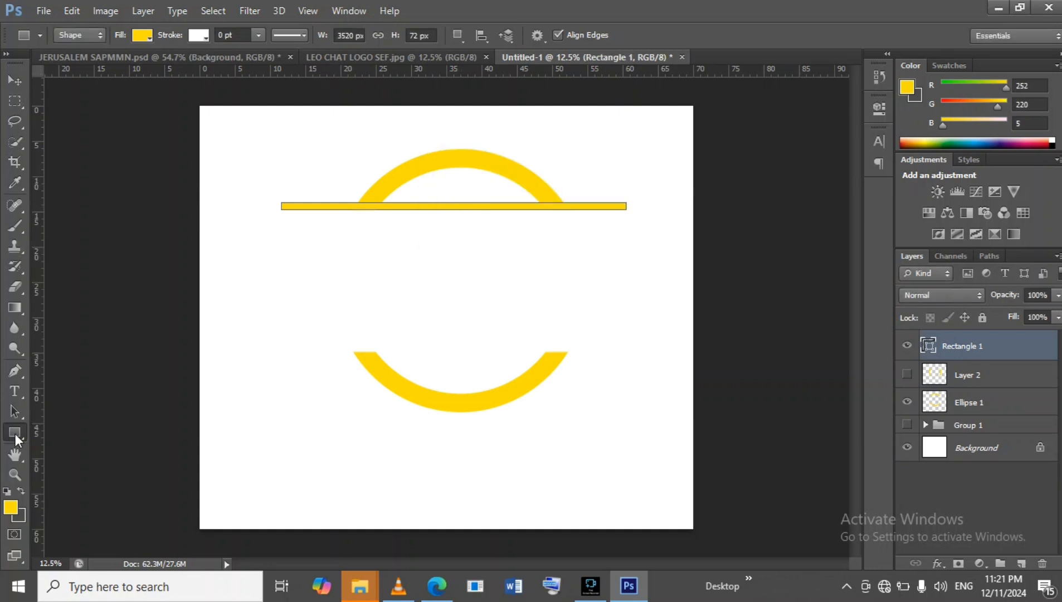
Show the monogram group again and set the rectangle's fill to the L's green, 14a605.
left_click(139, 34)
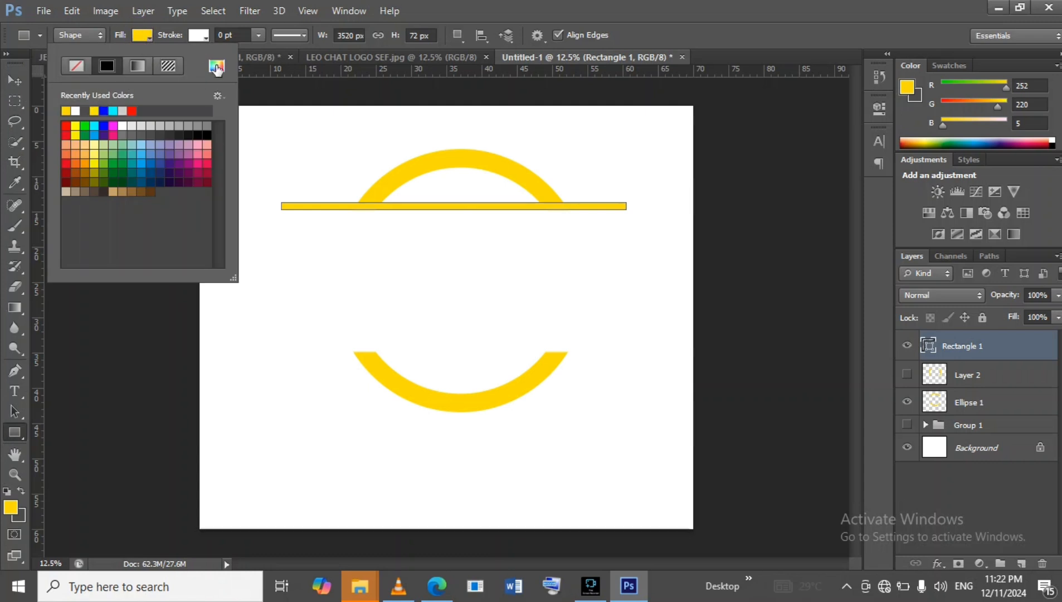
left_click(907, 423)
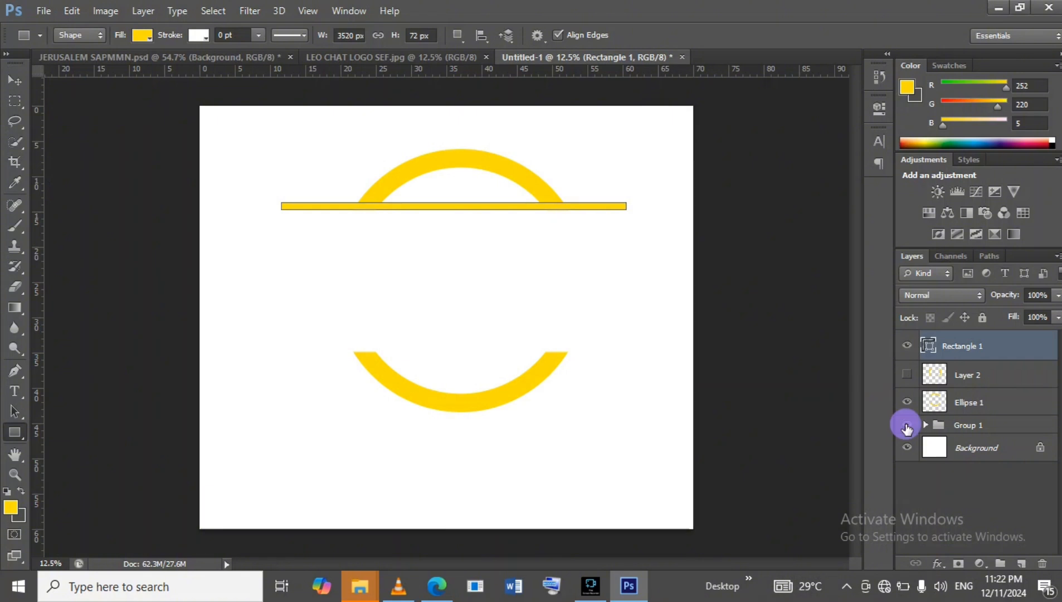
left_click(907, 425)
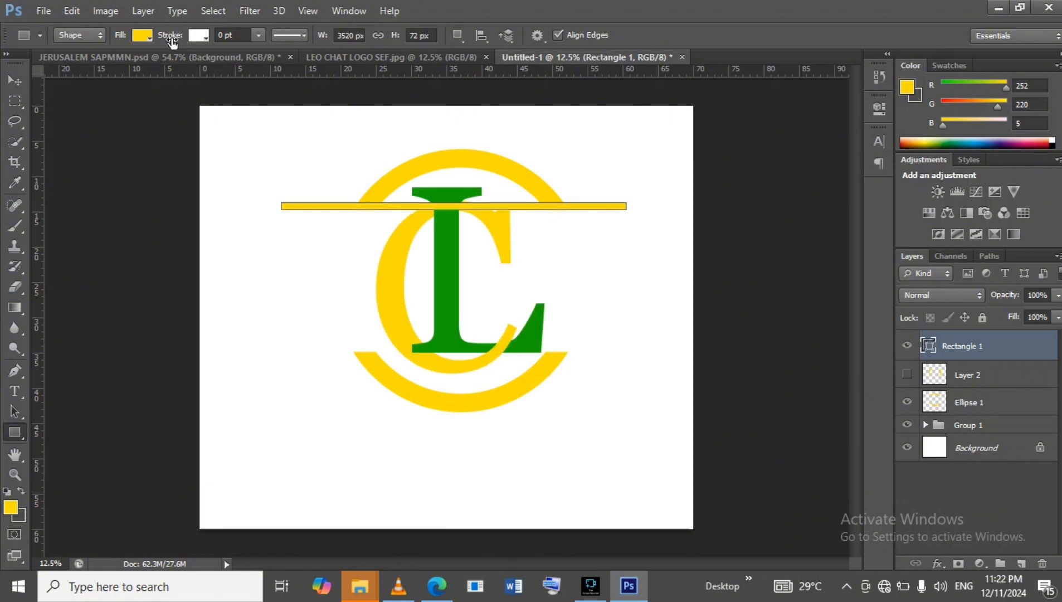
left_click(142, 36)
left_click(214, 69)
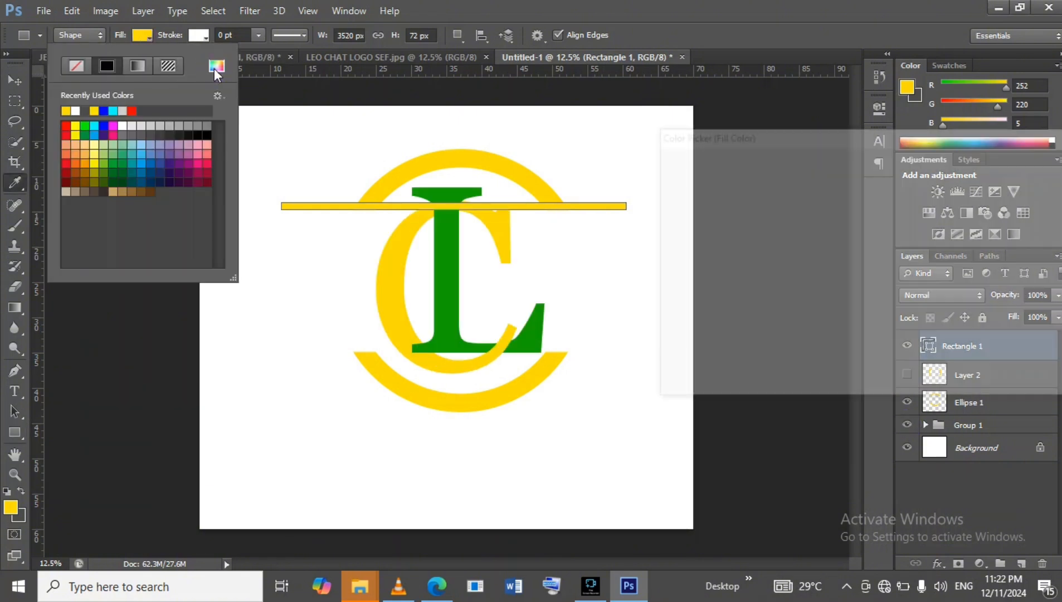
left_click(445, 241)
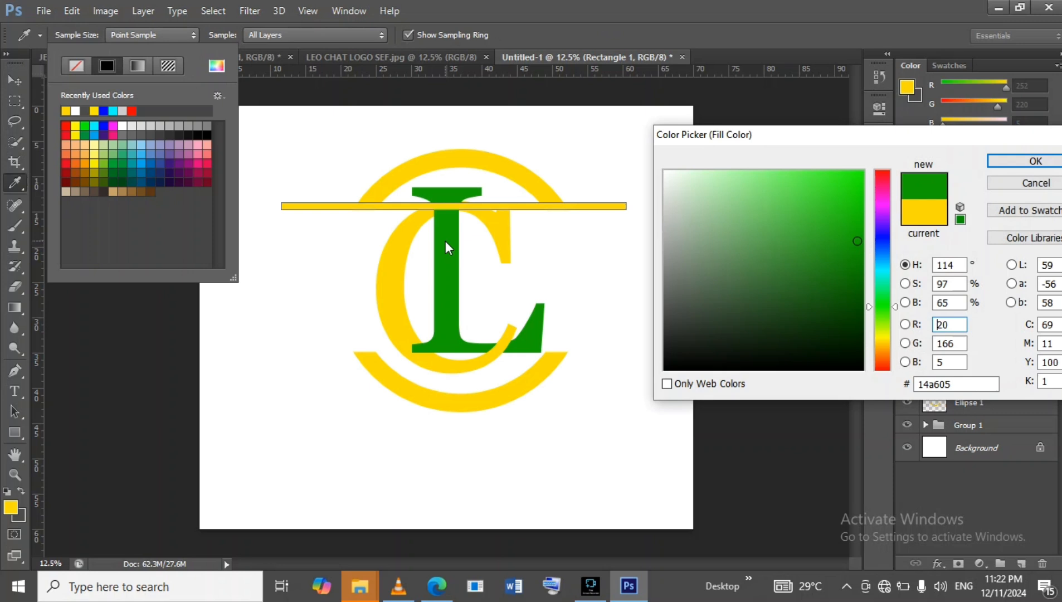
left_click(1051, 163)
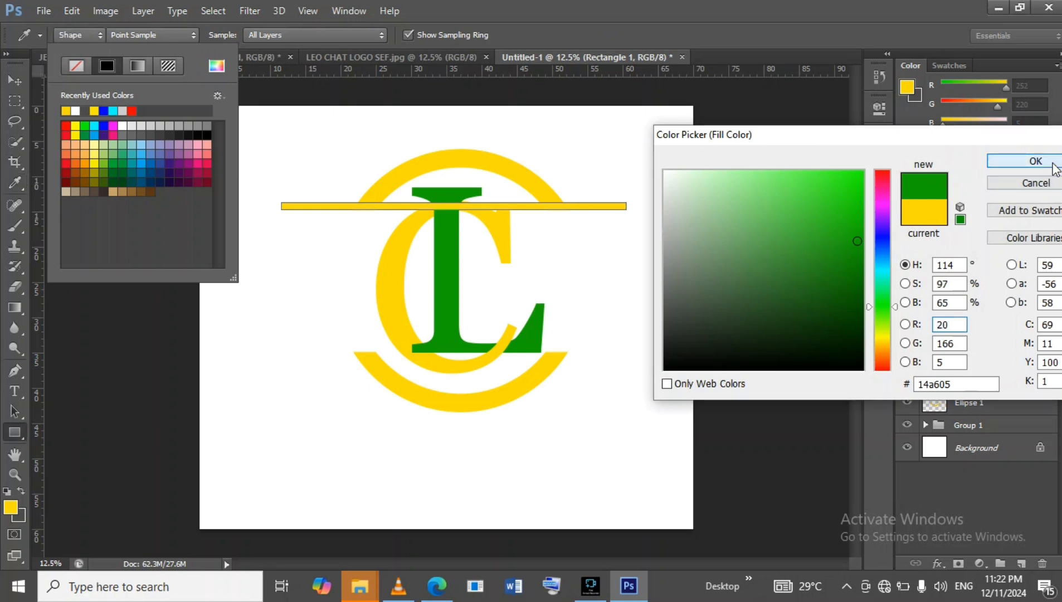
Toggle the monogram group's visibility and compare the design against the LEO CHART reference image.
left_click(8, 80)
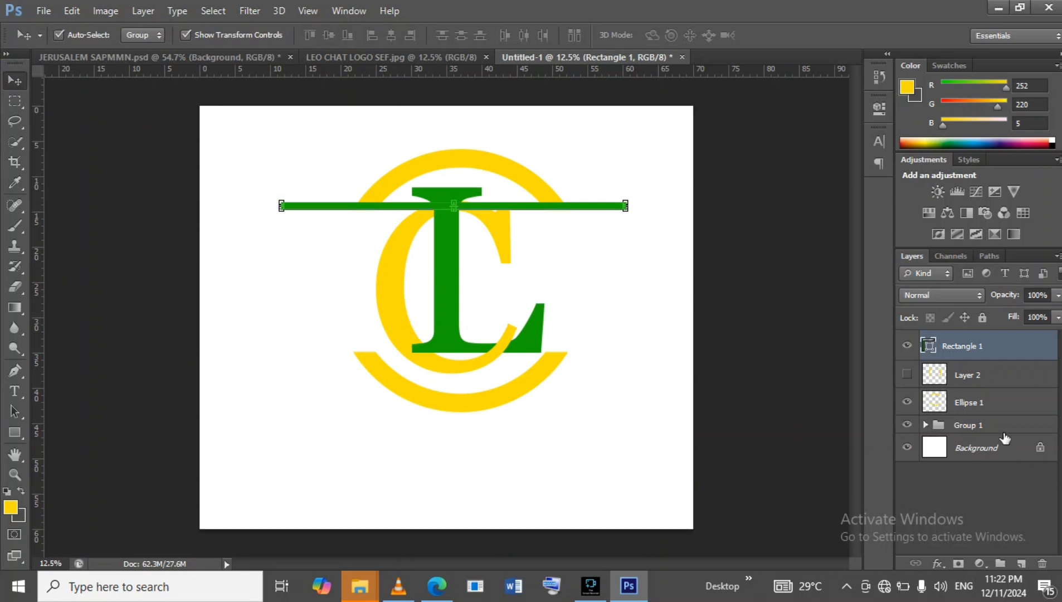
left_click(906, 426)
left_click(907, 427)
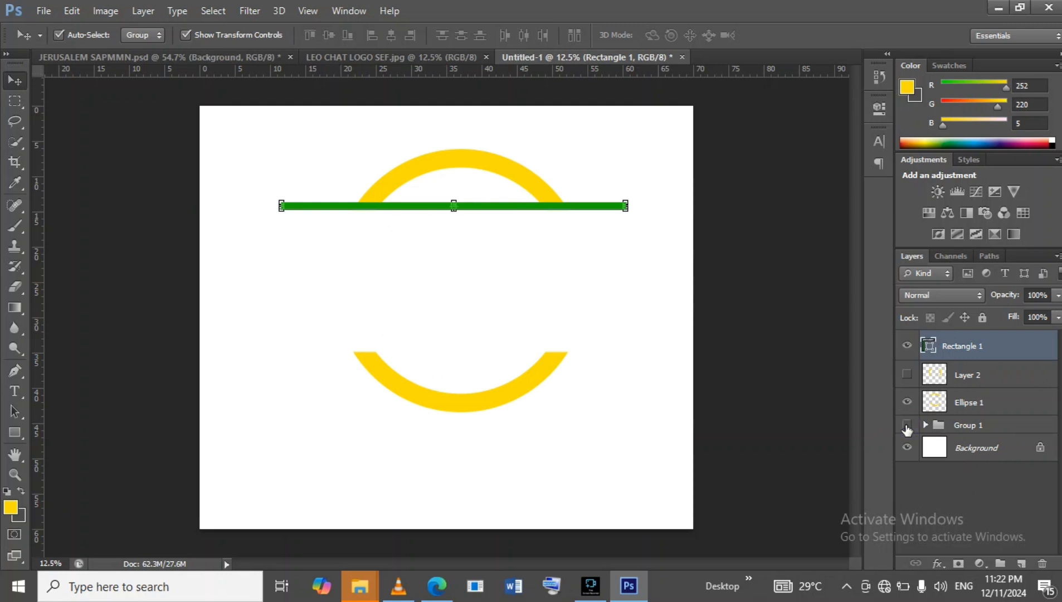
left_click(906, 425)
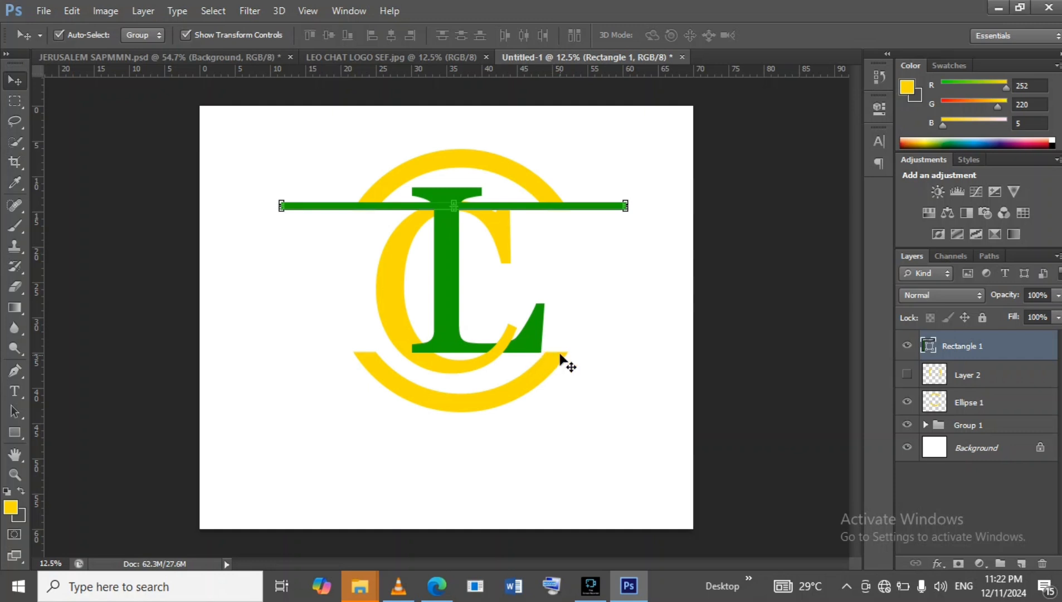
left_click(410, 56)
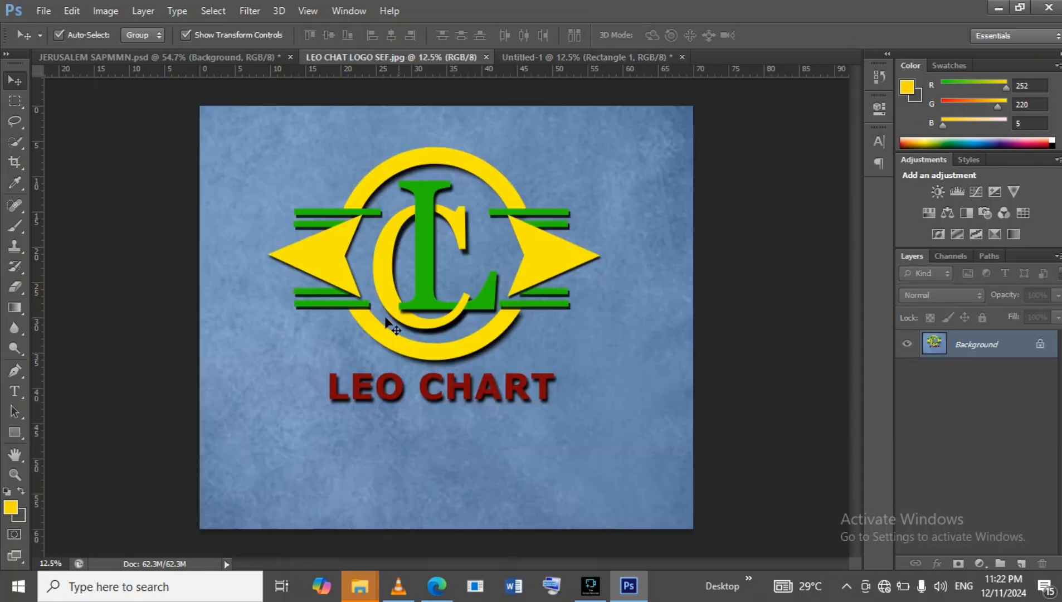
left_click(567, 57)
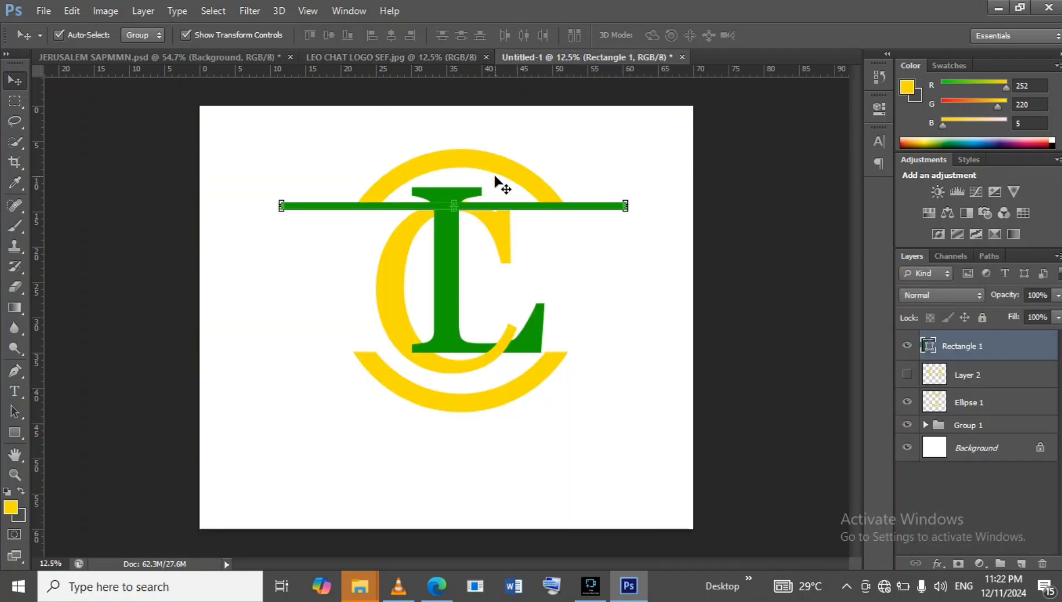
Duplicate the green bar and move the copy down to the ring's lower cut edge.
key("ctrl+j")
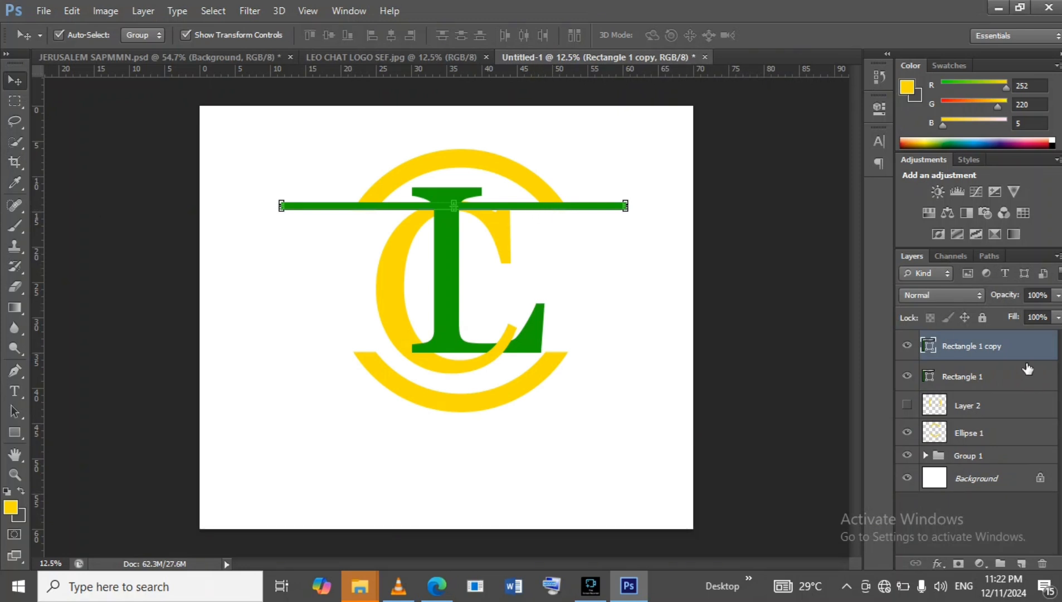
left_click(527, 209)
left_click_drag(527, 208, 531, 350)
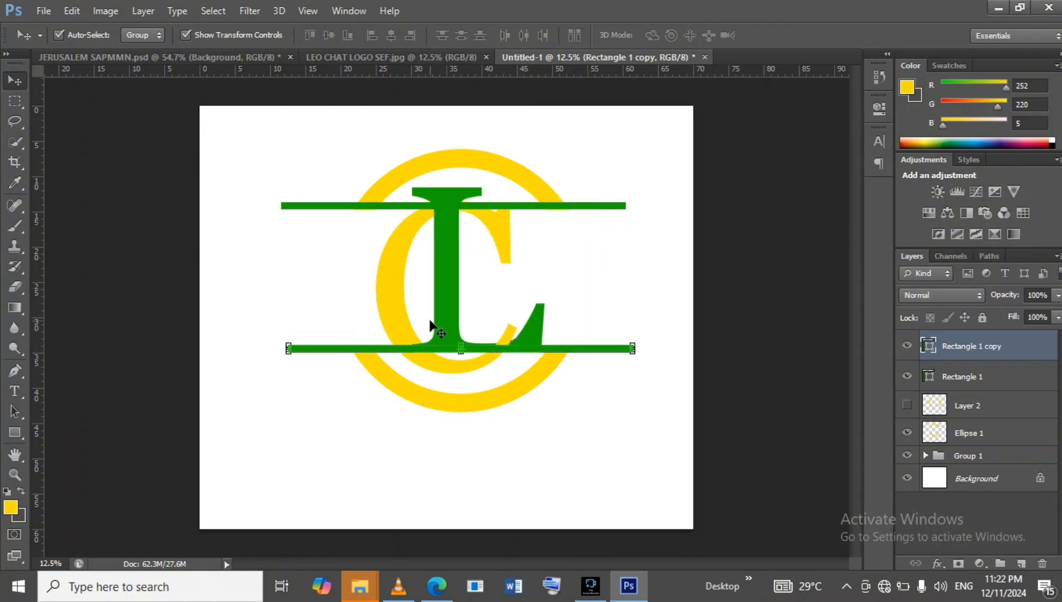
Select the middle stretch of the lower green bar under the monogram and rasterize the bar's layer.
double_click(35, 270)
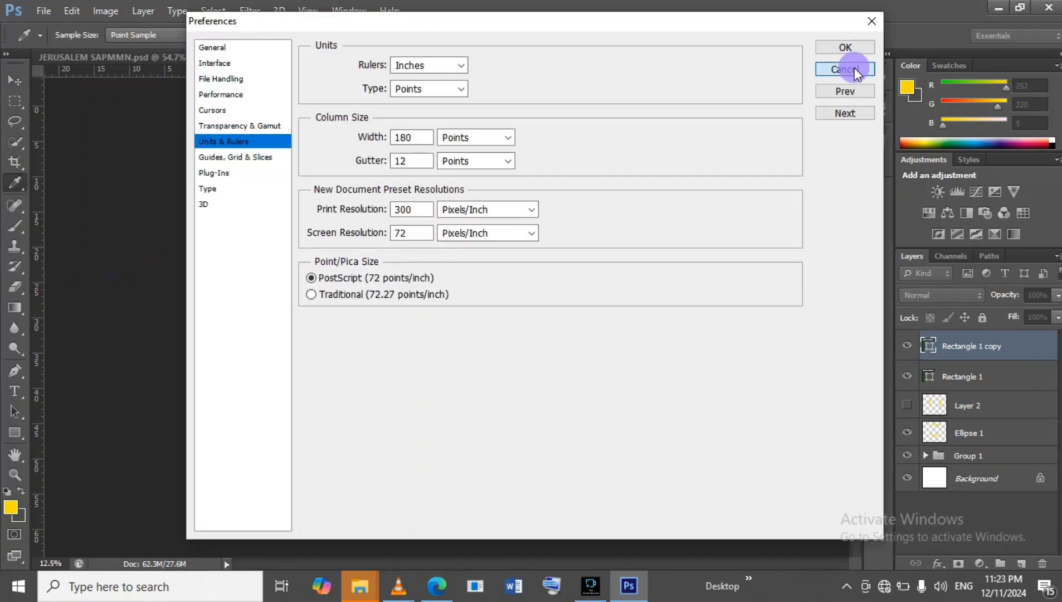
left_click(853, 68)
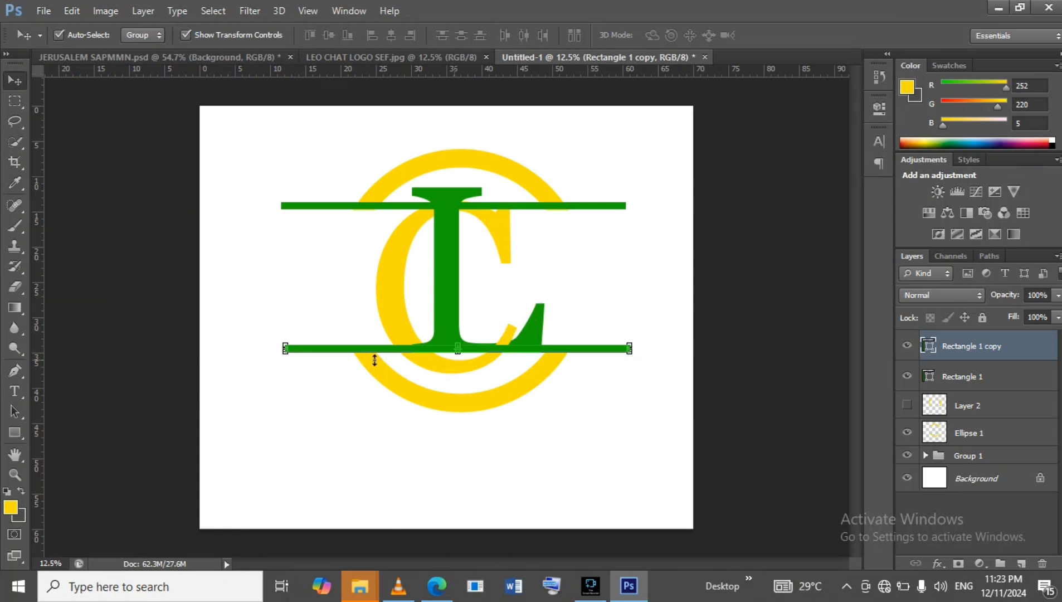
key("m")
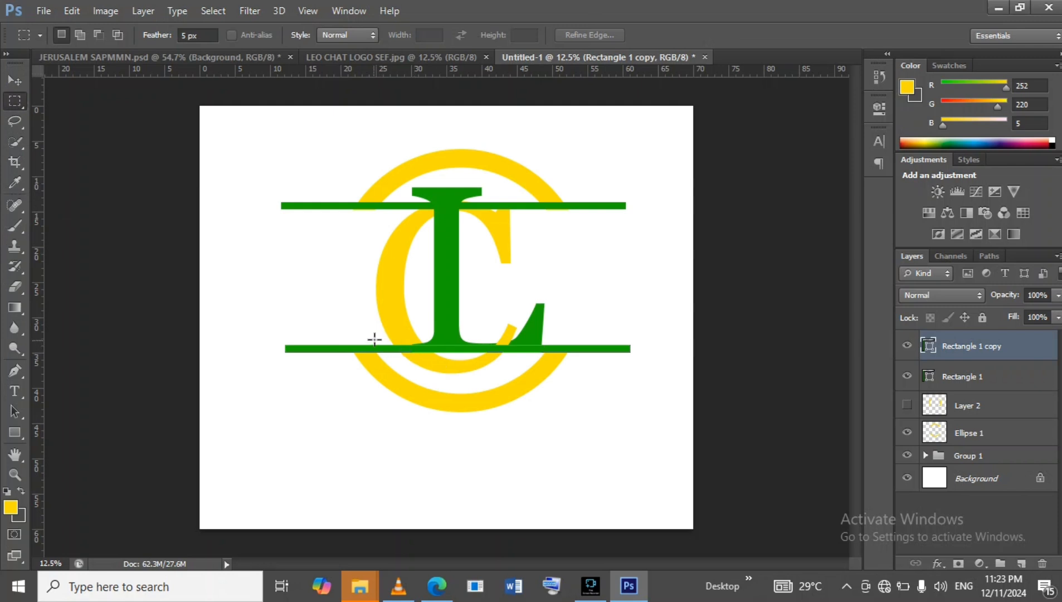
left_click_drag(375, 338, 548, 353)
right_click(1014, 343)
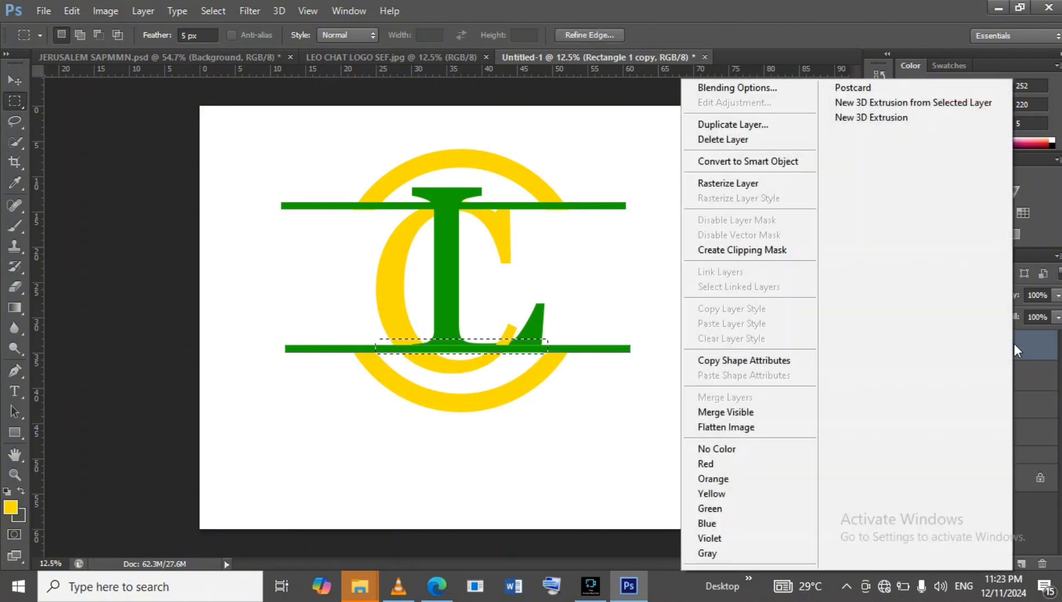
left_click(702, 181)
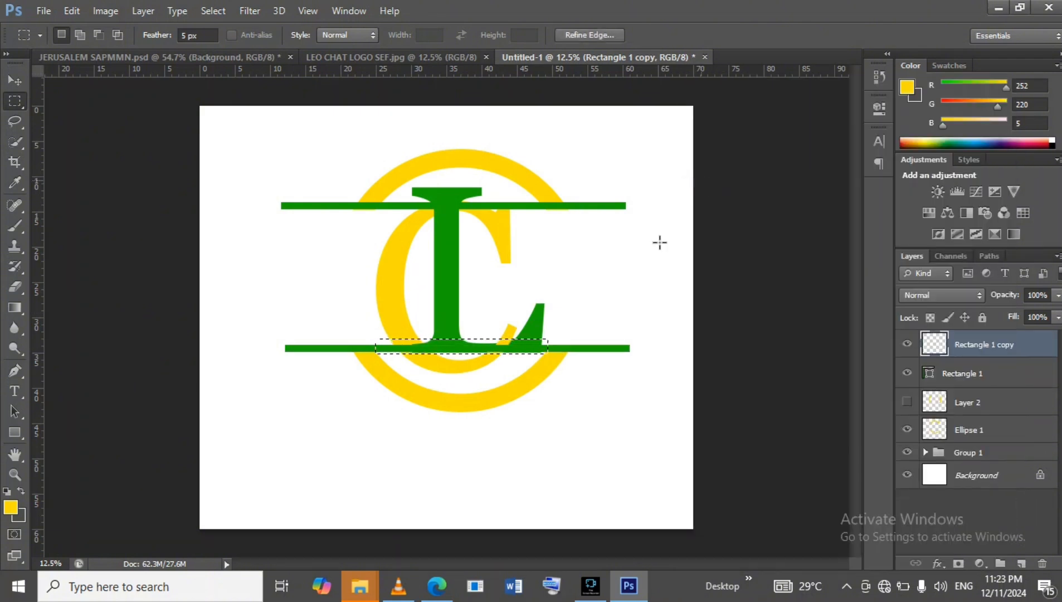
Cut the selected middle section of the lower bar to a new layer and hide that layer.
right_click(454, 353)
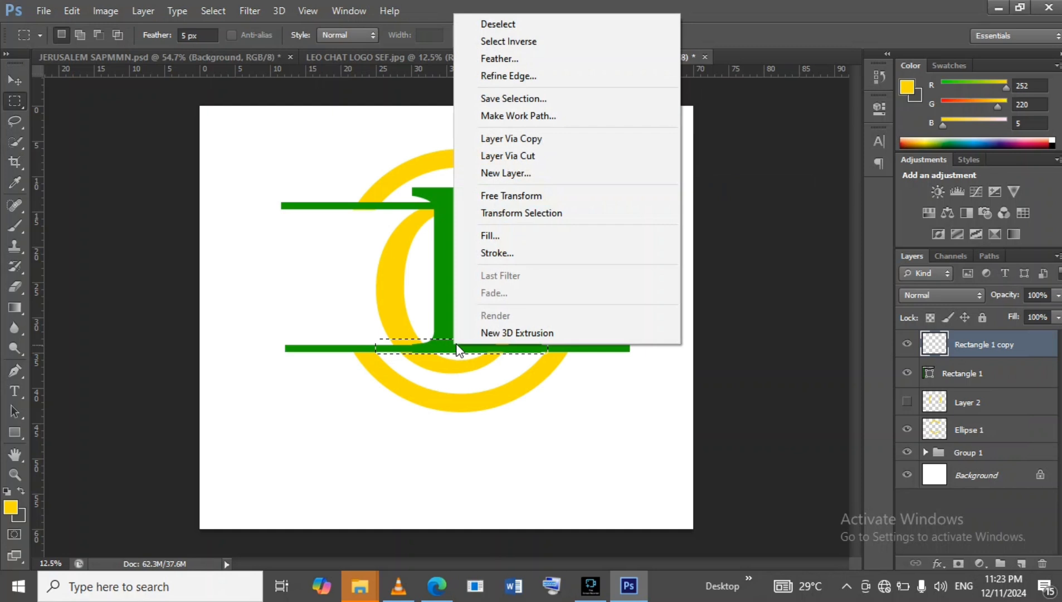
left_click(502, 149)
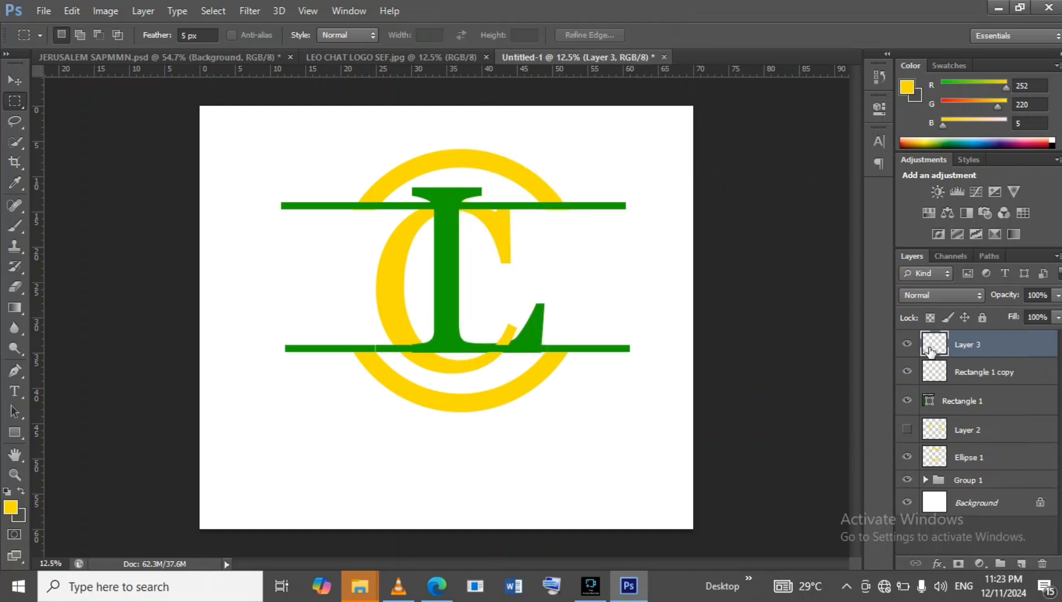
left_click(909, 346)
left_click(908, 347)
left_click(907, 345)
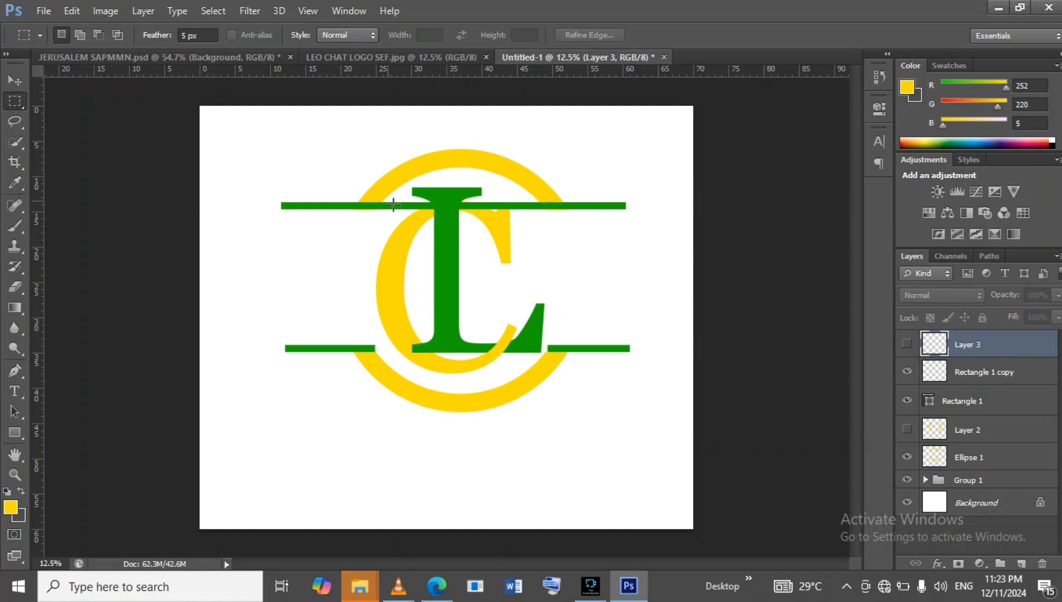
Select the middle stretch of the upper green bar and rasterize the upper bar's layer.
left_click(1017, 400)
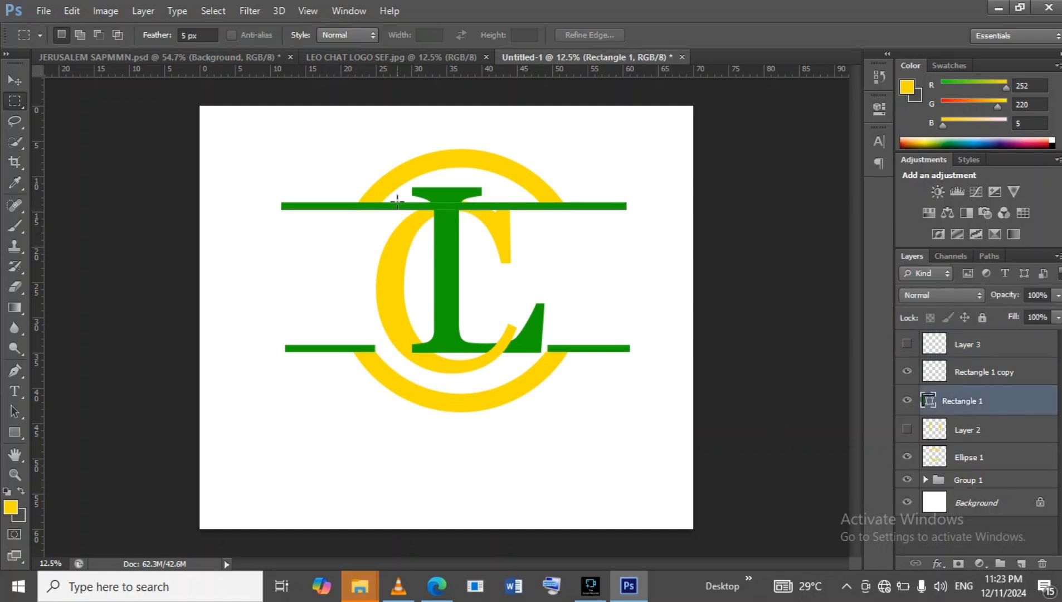
left_click_drag(381, 199, 547, 214)
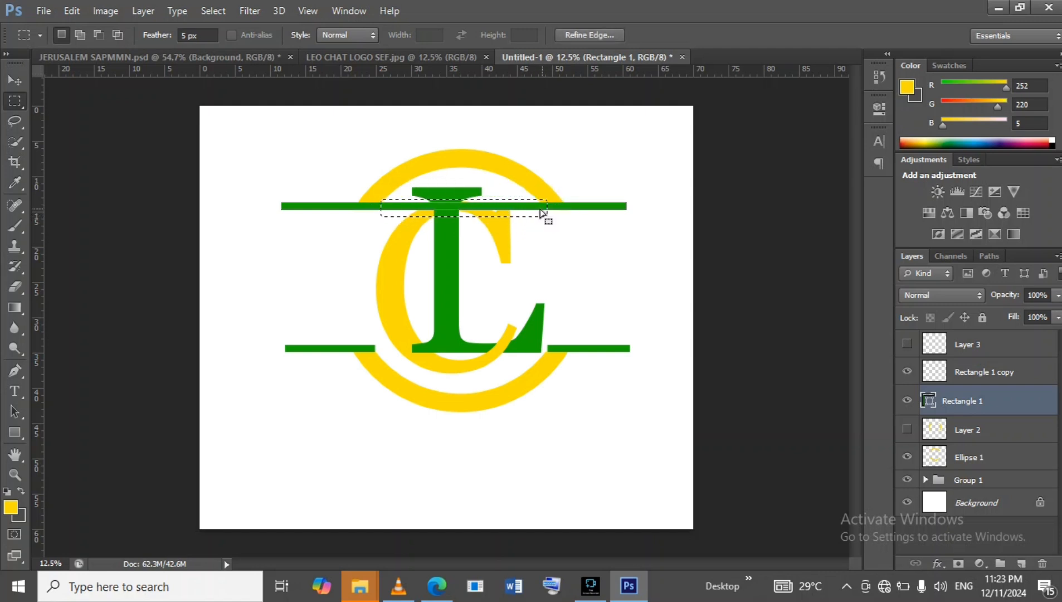
right_click(1019, 400)
left_click(736, 184)
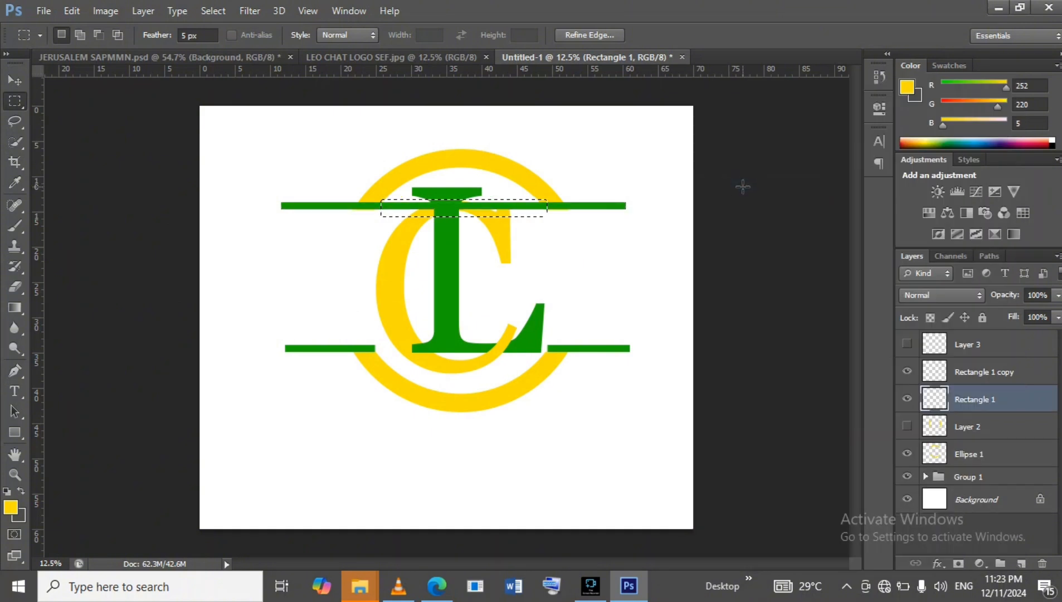
Cut the selected middle section of the upper bar to a new layer and hide it.
right_click(471, 210)
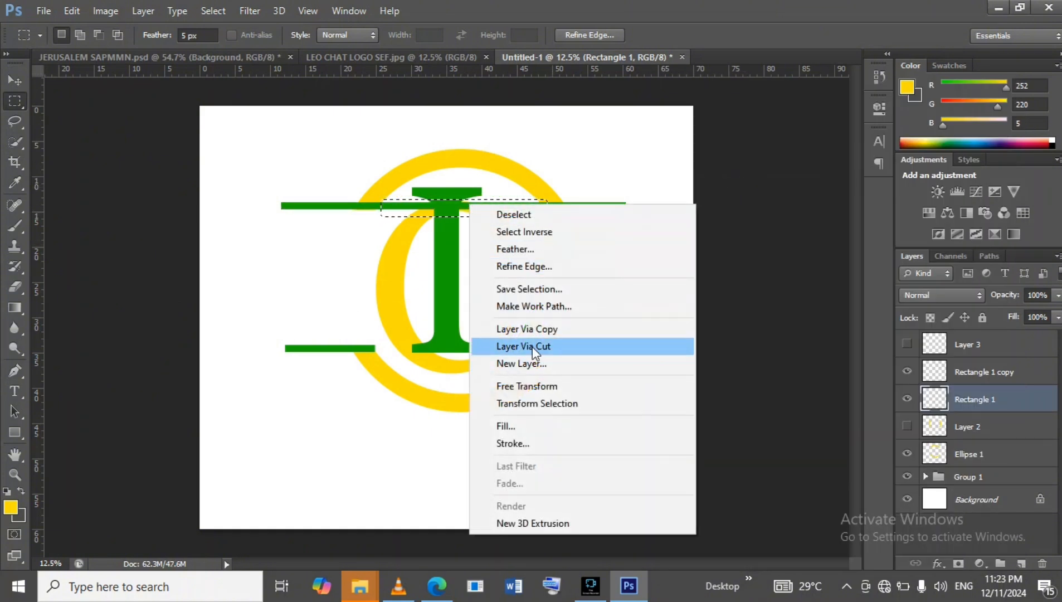
left_click(532, 346)
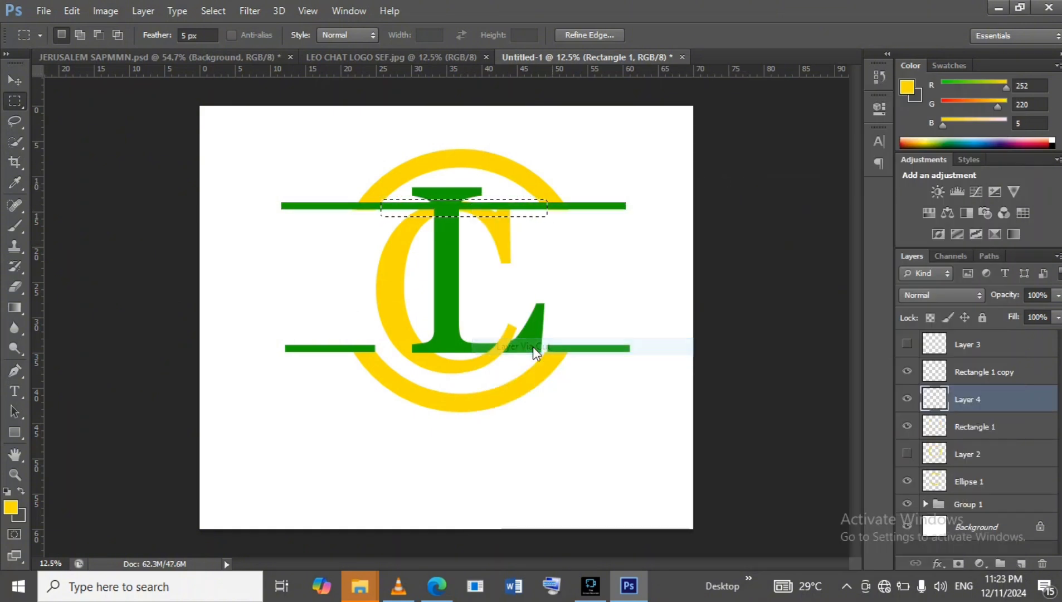
left_click(907, 399)
Delete the hidden cut-out layer of the upper bar, undoing an accidental deletion of the upper bar itself.
left_click(1042, 563)
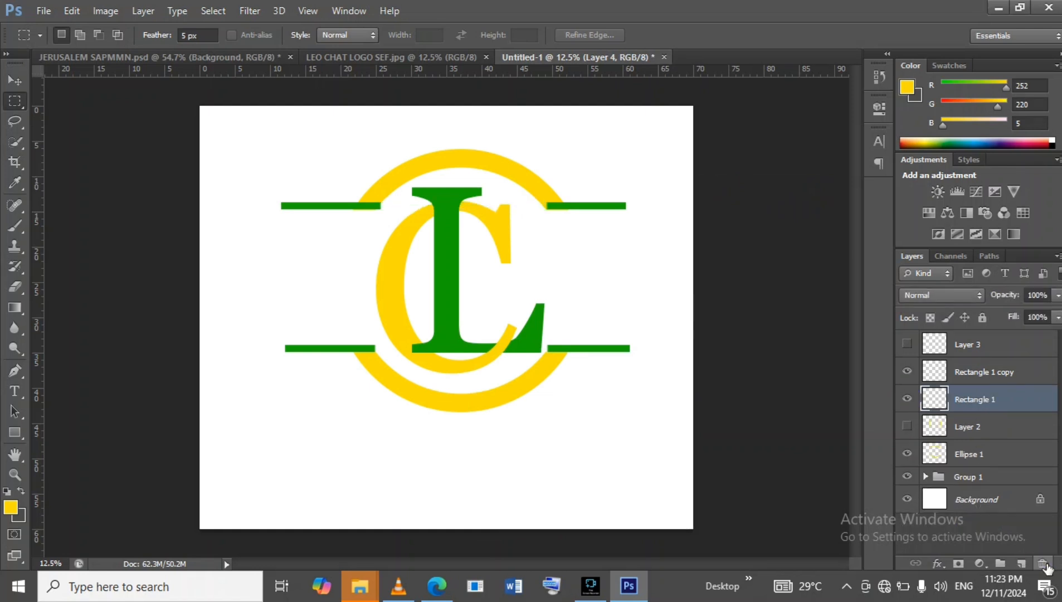
left_click(1042, 564)
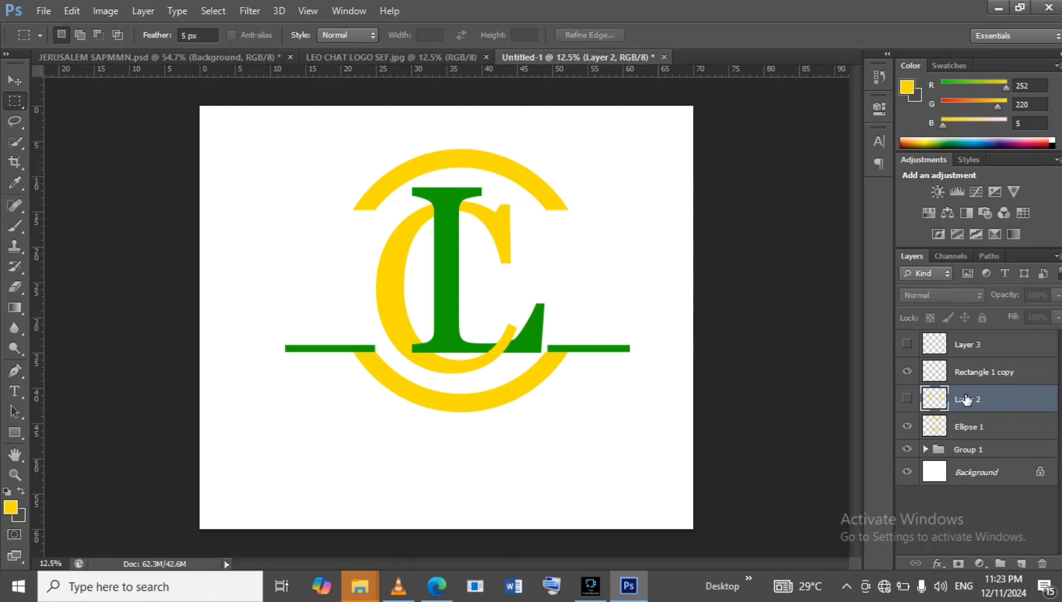
key("ctrl+z")
Delete the unused Layer 2 and the hidden cut-out Layer 3.
left_click(1011, 426)
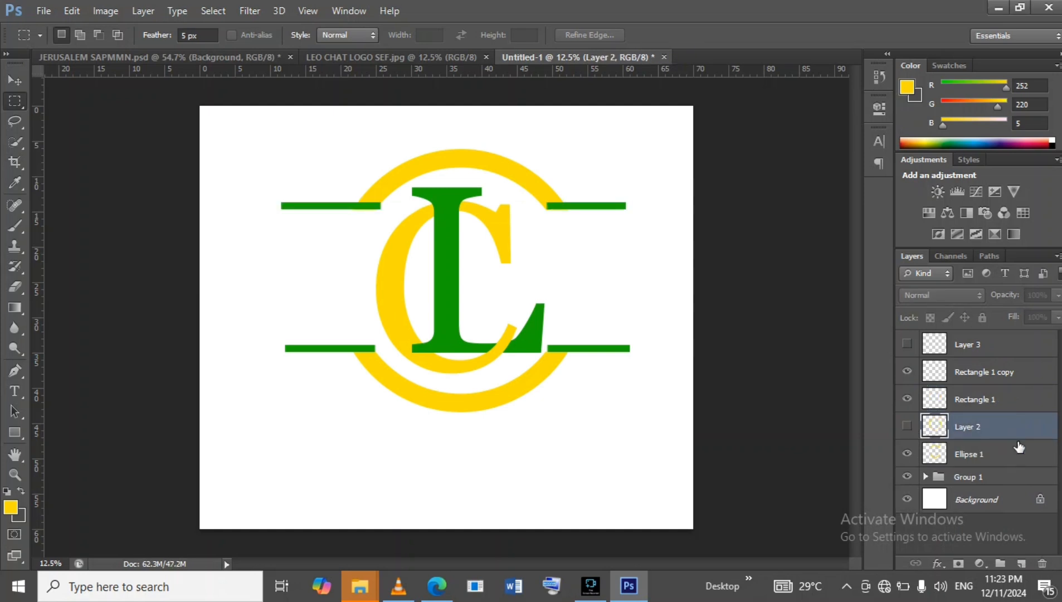
left_click(1043, 563)
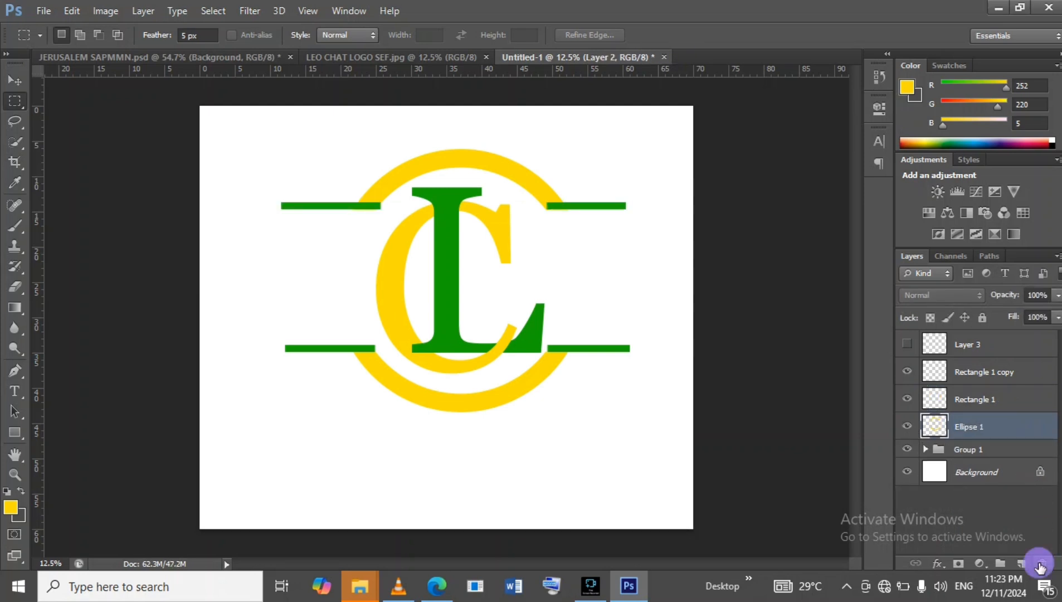
left_click(995, 351)
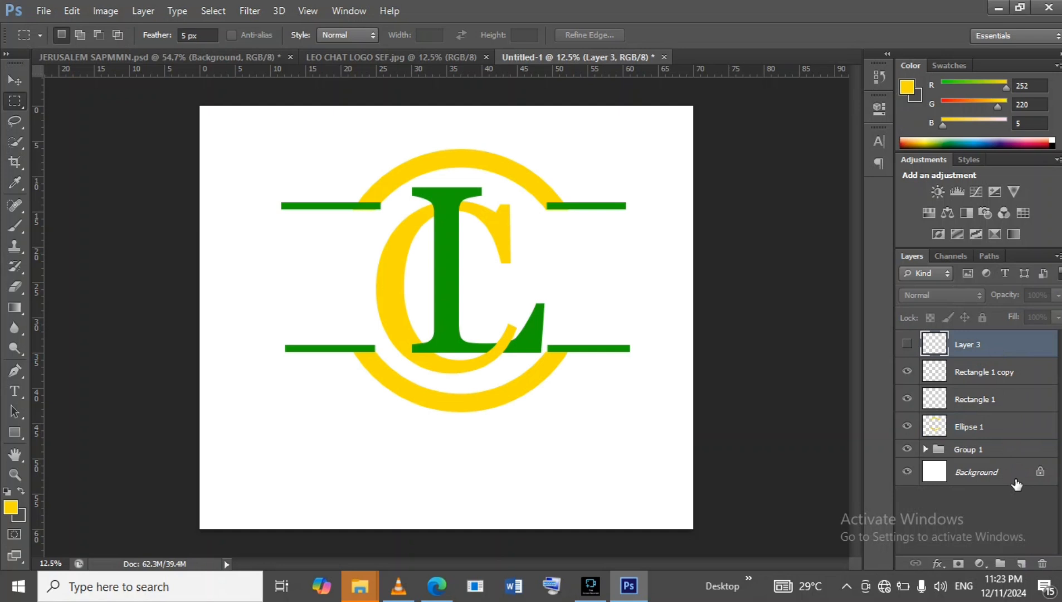
left_click(1043, 563)
Draw a second thin bar about 3448 by 88 px just below the upper bar and fill it green.
left_click(363, 57)
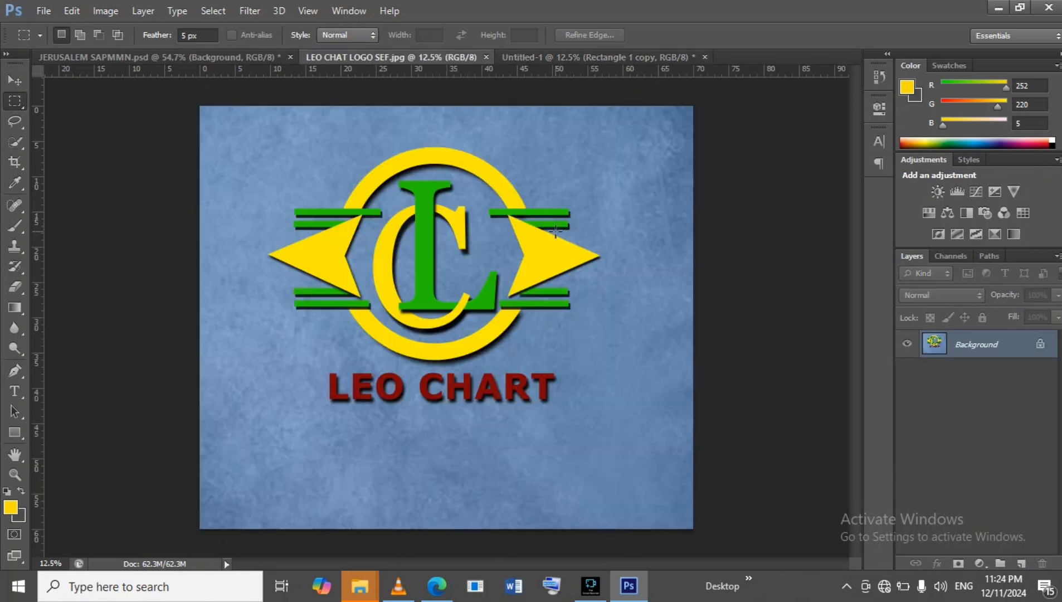
left_click(540, 56)
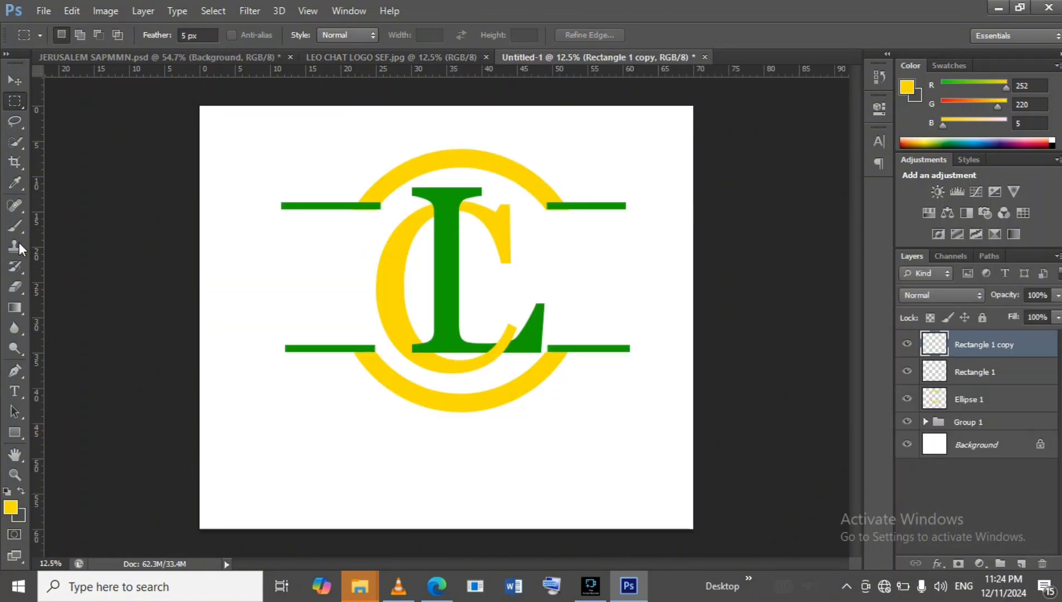
left_click(15, 432)
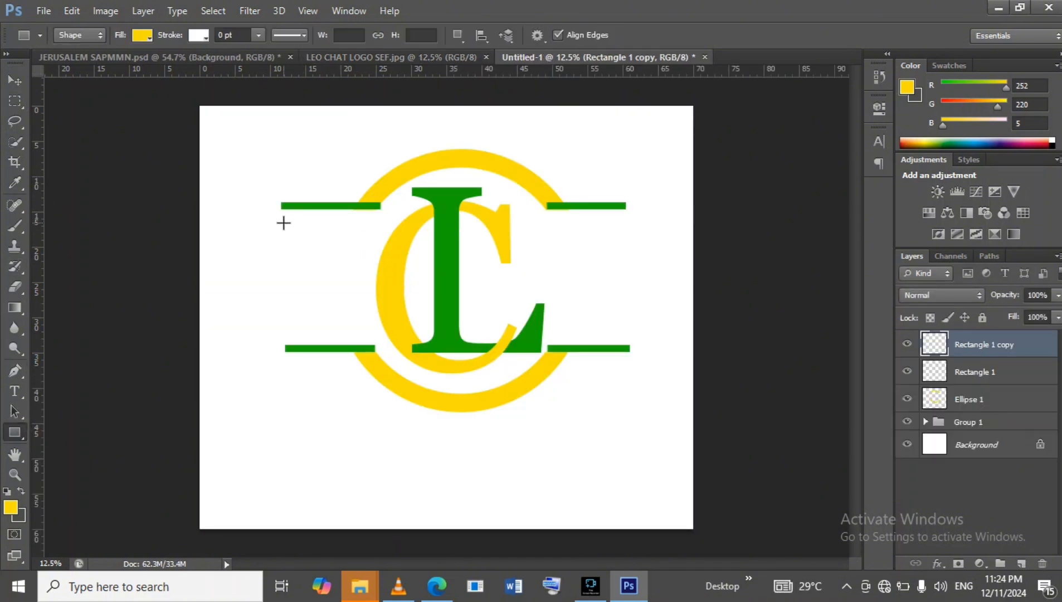
left_click_drag(284, 219, 621, 225)
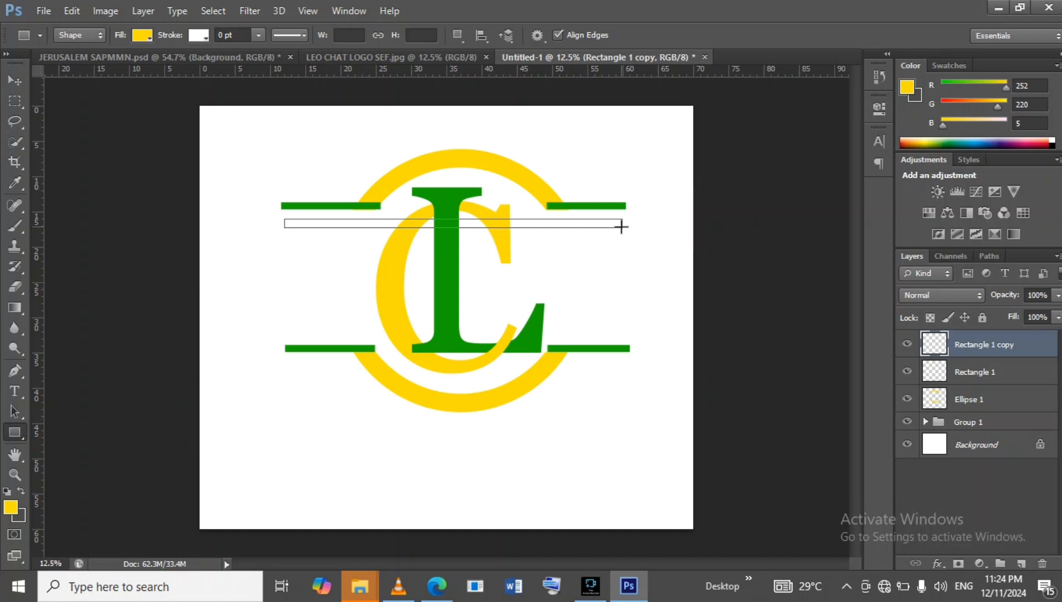
left_click(140, 36)
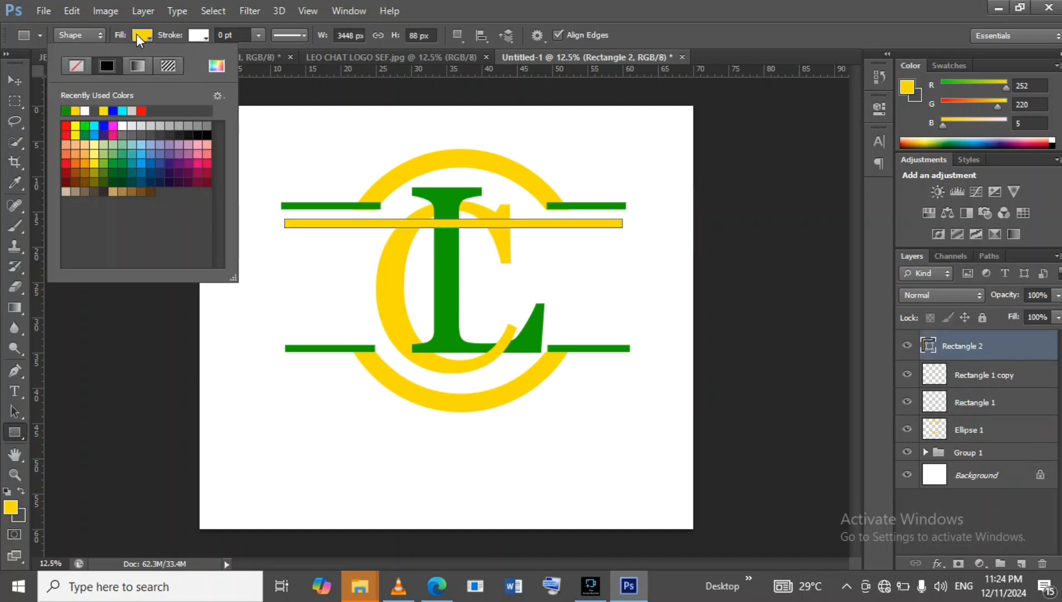
left_click(65, 110)
Move the new bar up against the upper bar and stretch it leftward to 103.28% width to match.
left_click(11, 80)
left_click(11, 79)
left_click_drag(360, 225, 372, 220)
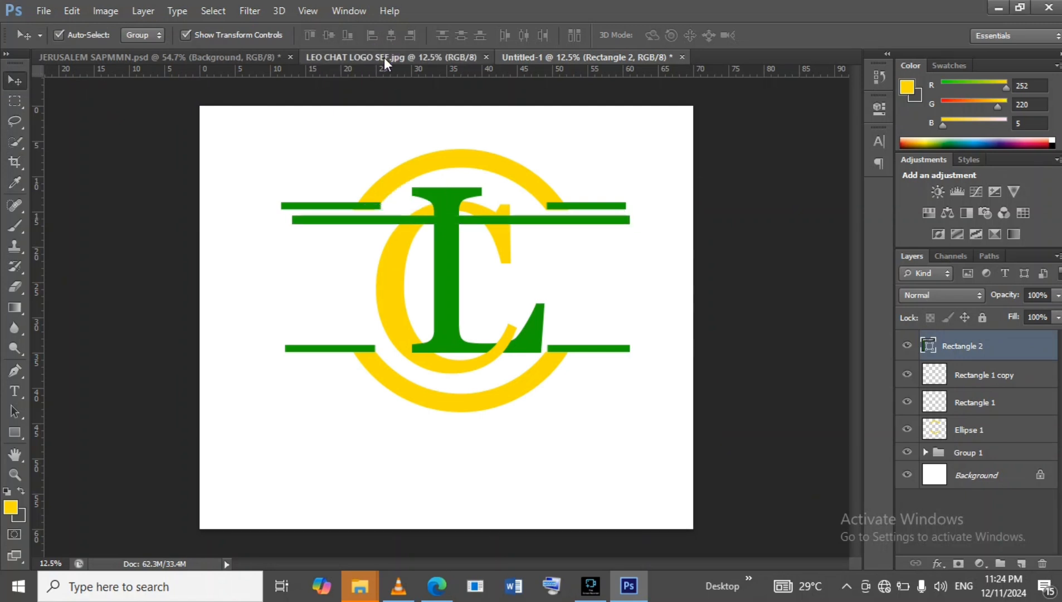
left_click(384, 58)
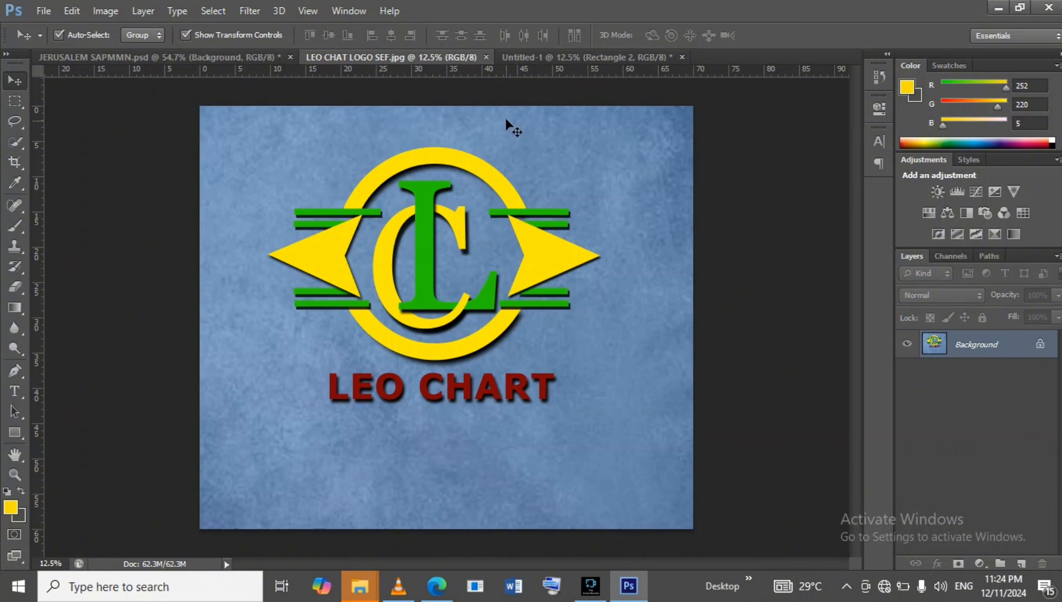
left_click(511, 52)
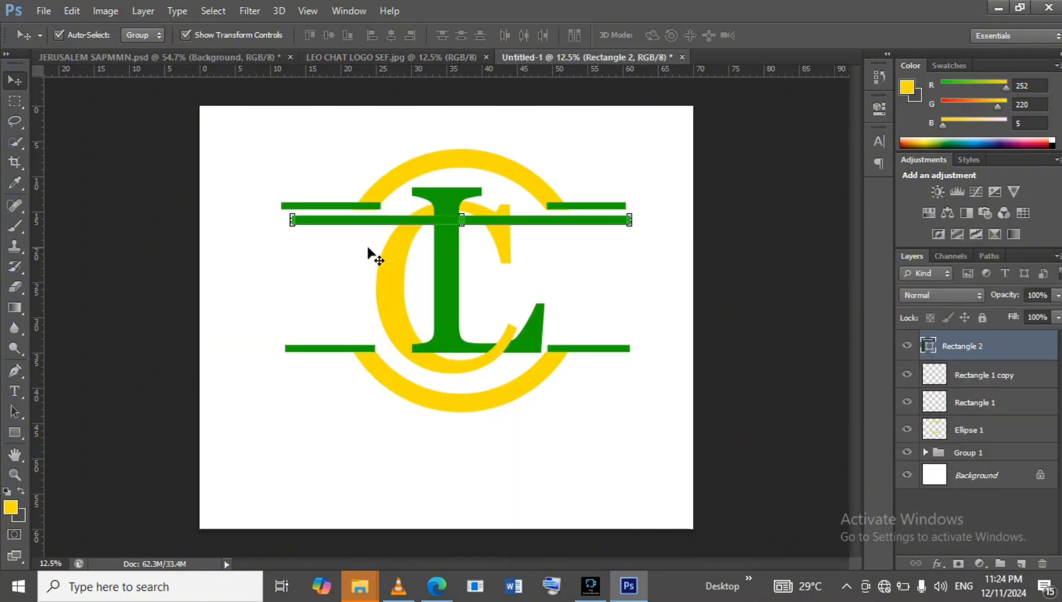
left_click_drag(292, 220, 283, 219)
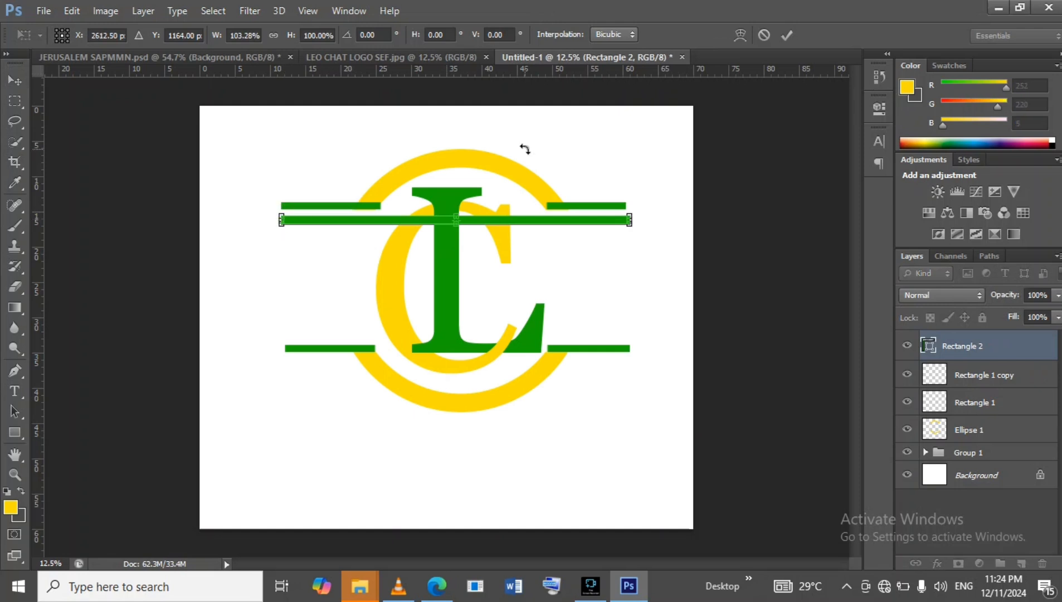
left_click(791, 36)
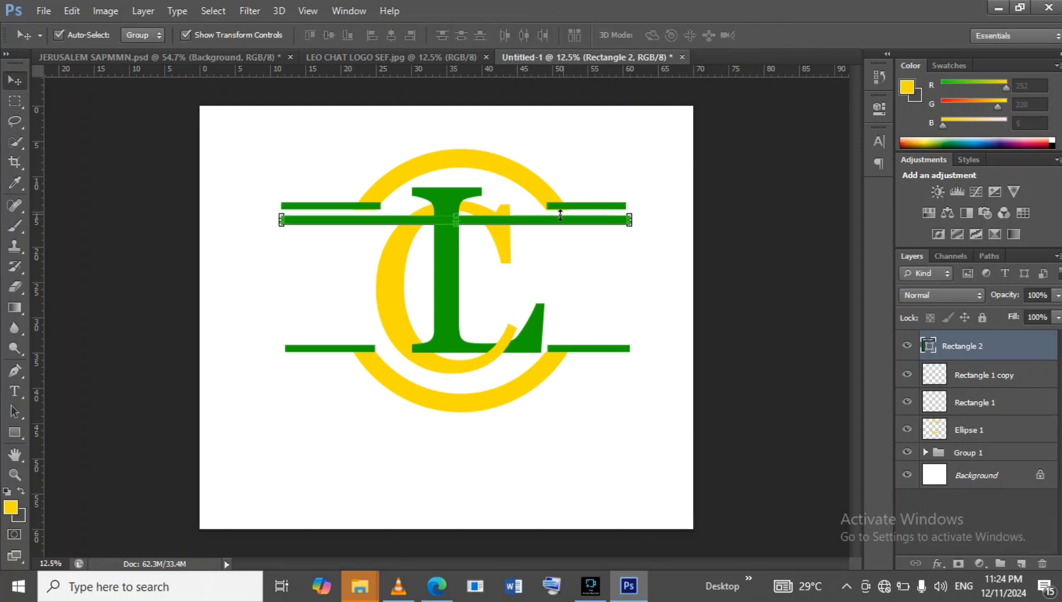
Select the middle stretch of the new green bar and rasterize its layer.
left_click(14, 100)
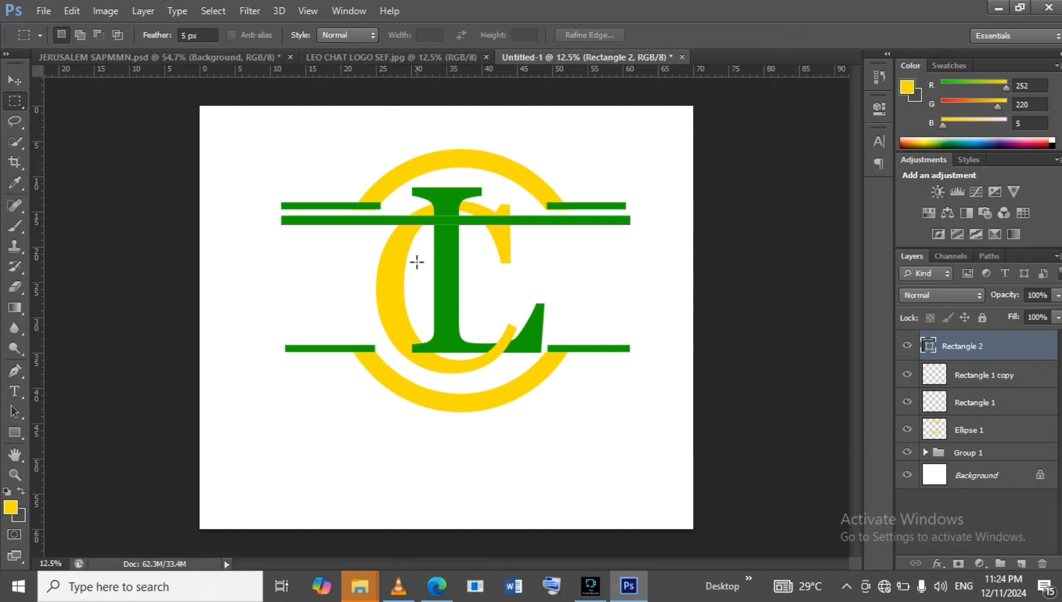
left_click(350, 215)
left_click_drag(371, 214, 553, 228)
left_click(546, 223)
left_click_drag(366, 215, 553, 221)
left_click(574, 234)
left_click(562, 214)
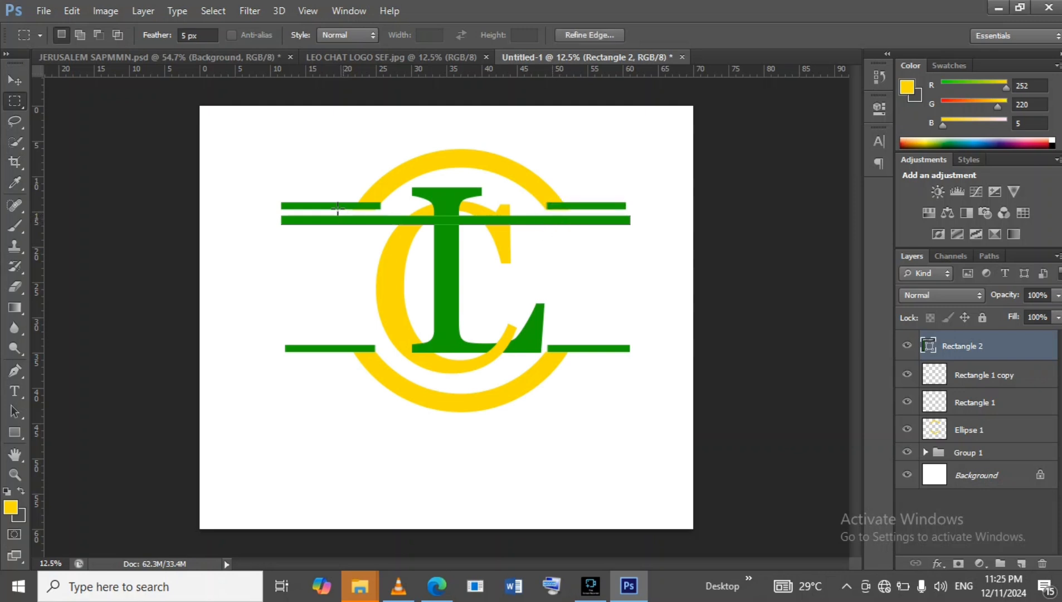
left_click_drag(367, 212, 555, 230)
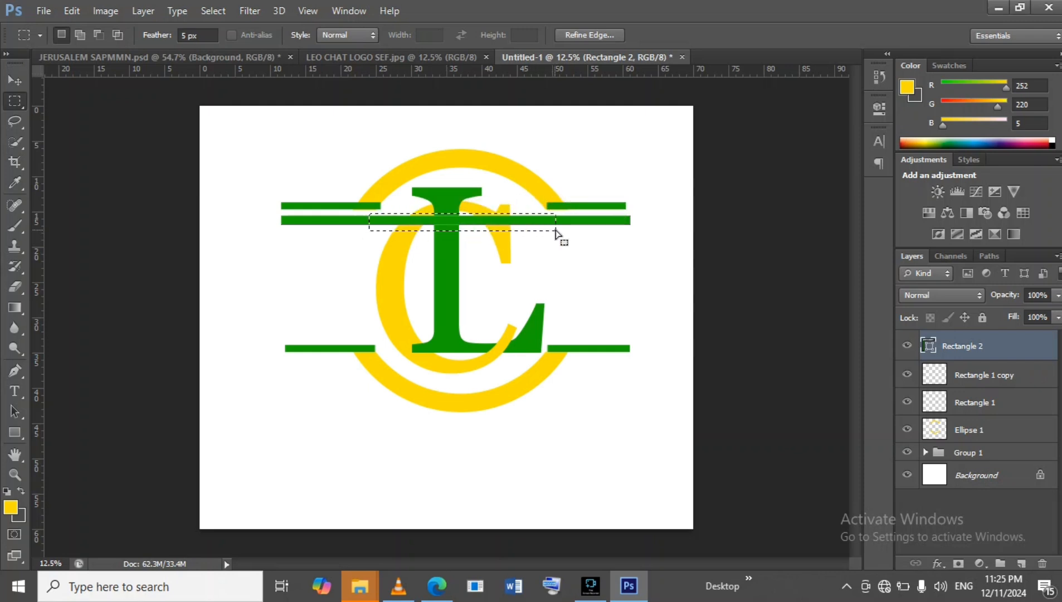
right_click(1009, 349)
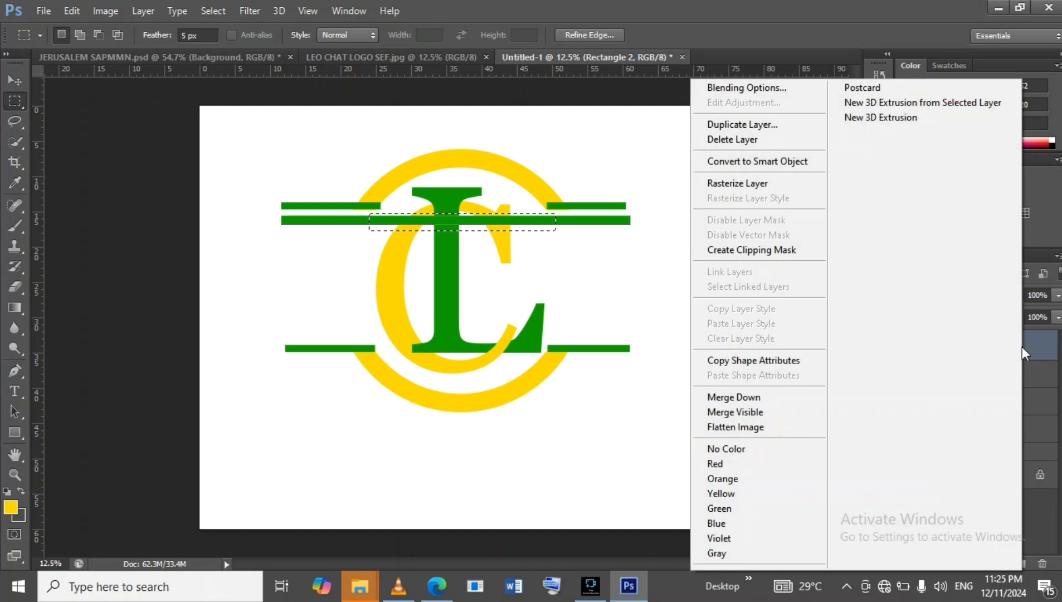
left_click(745, 184)
Cut the selected middle section of the new bar to a new layer and hide it.
right_click(526, 226)
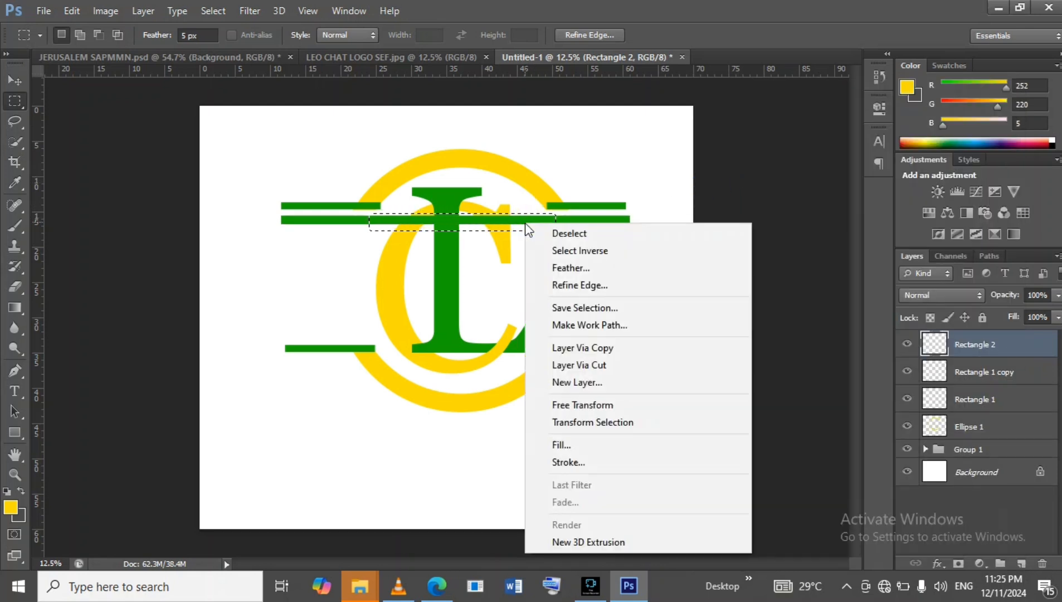
left_click(599, 365)
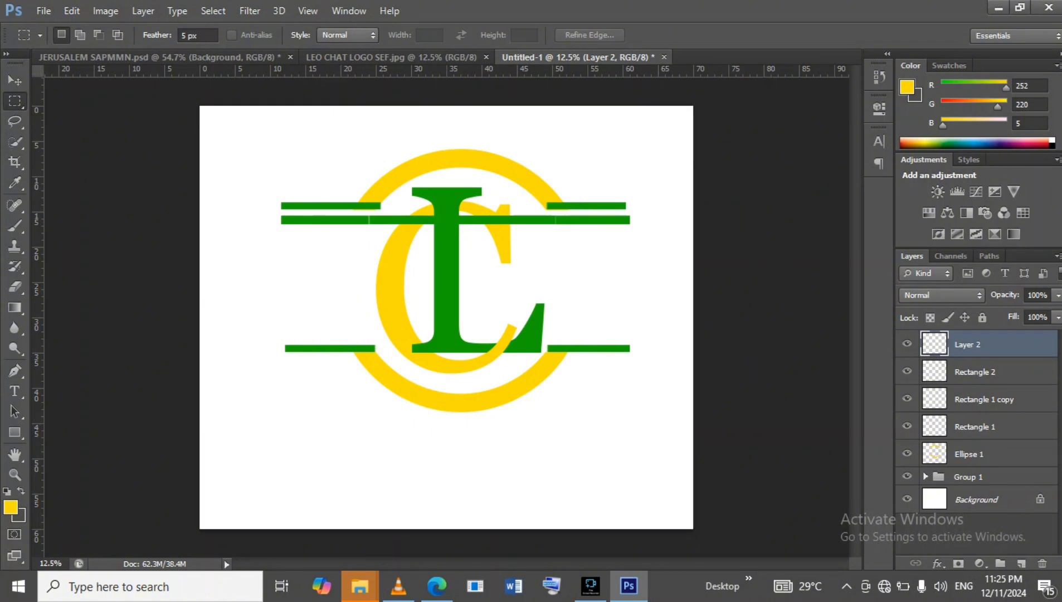
left_click(907, 346)
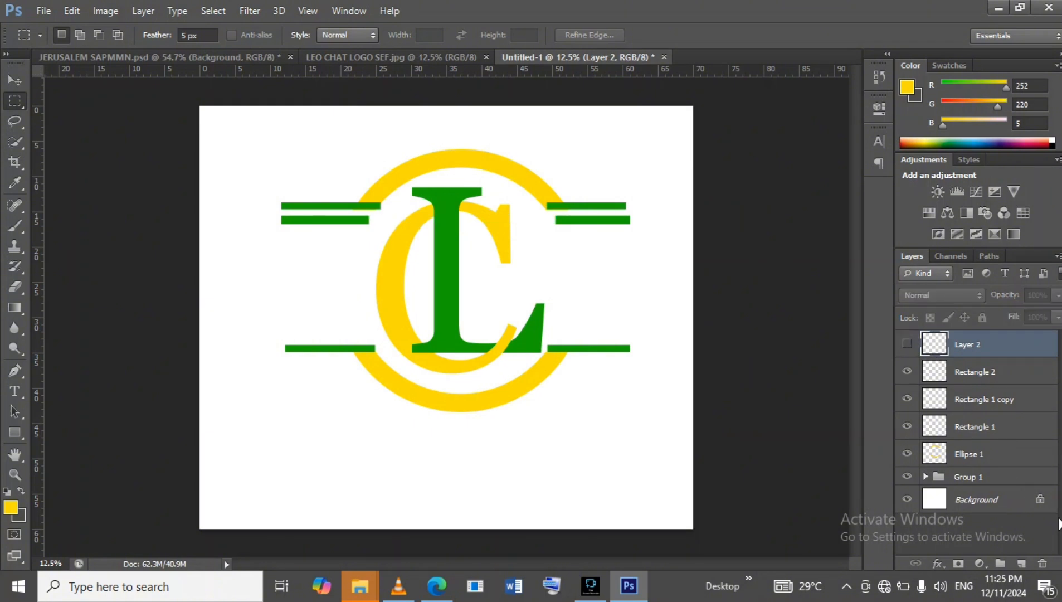
Delete the hidden layer holding the cut-out middle section.
left_click(1042, 563)
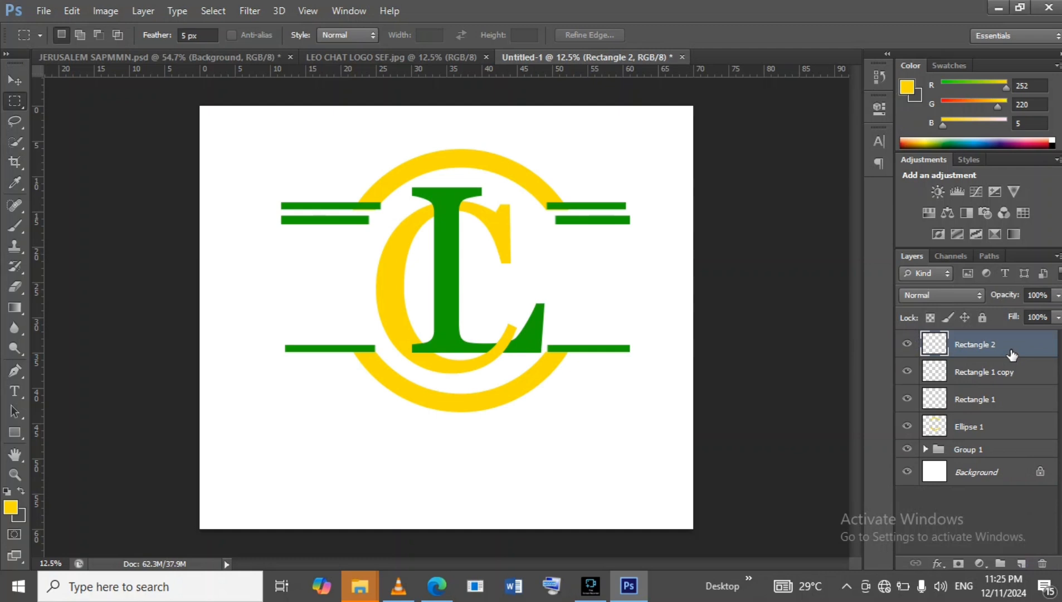
Duplicate the new green bar and move the copy down to sit just above the lower green bar.
key("ctrl+j")
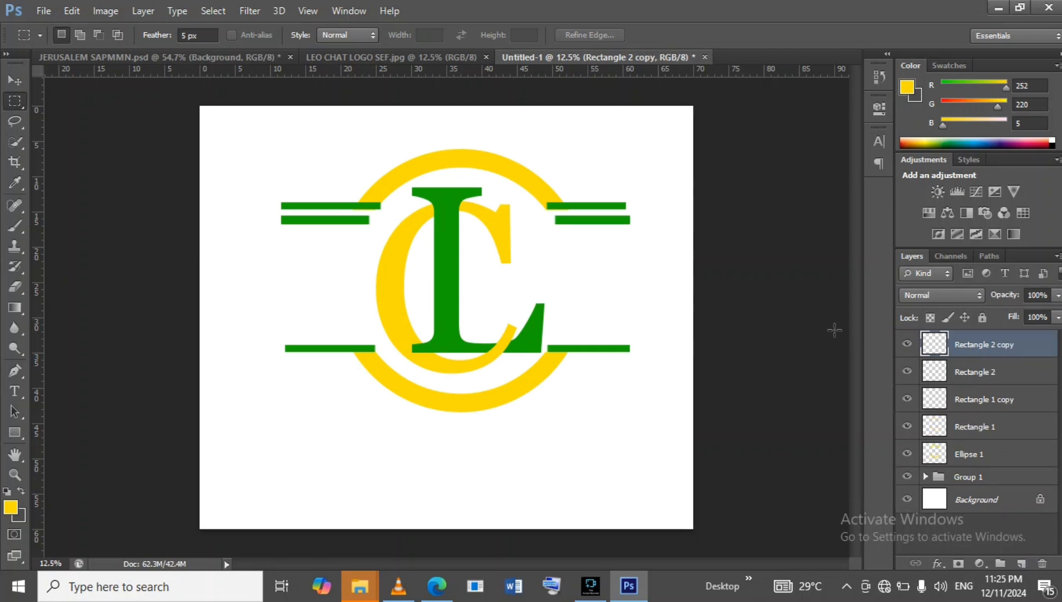
left_click(14, 81)
key("Down")
key("Down")
key("Down")
key("Down")
key("Down")
key("Down")
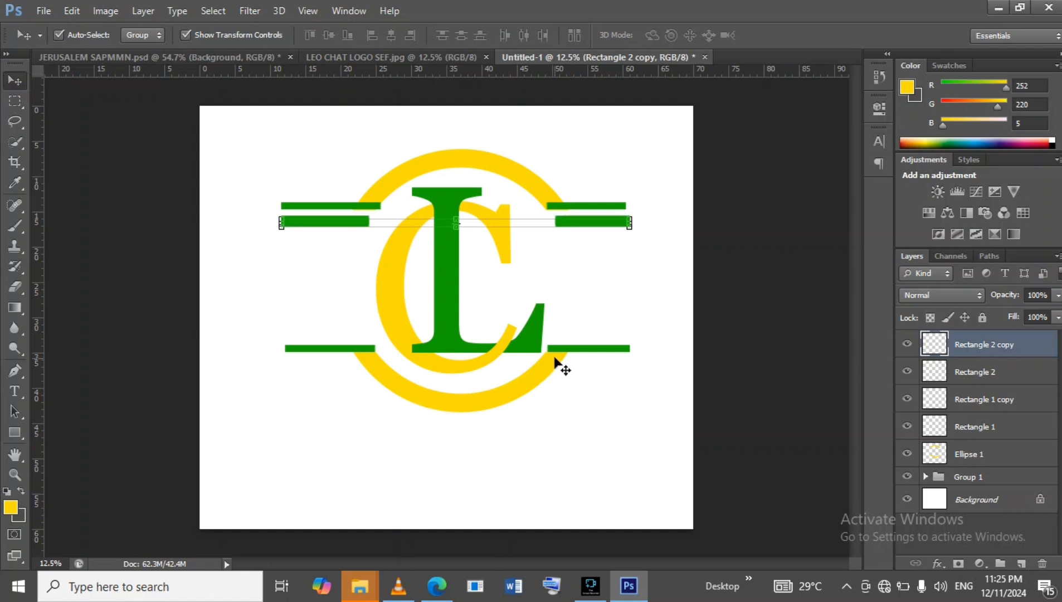
key("shift+Down")
key("shift+Down")
key("shift+Down")
key("shift+Down")
key("shift+Down")
key("shift+Down")
key("shift+Down")
key("shift+Down")
key("shift+Down")
key("shift+Down")
key("shift+Down")
key("shift+Down")
key("shift+Down")
key("shift+Down")
key("shift+Down")
key("shift+Down")
key("shift+Down")
key("shift+Down")
key("shift+Down")
key("shift+Down")
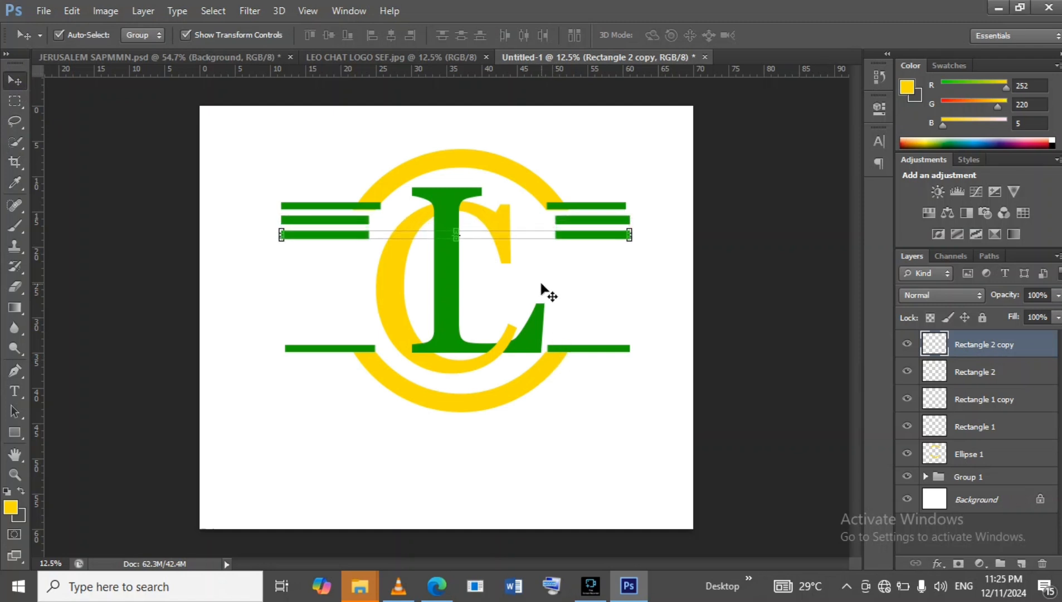
key("shift+Down")
key("shift+Down")
key("shift+Down")
key("shift+Down")
key("shift+Down")
key("shift+Down")
key("shift+Down")
key("shift+Down")
key("shift+Down")
key("shift+Down")
key("shift+Down")
key("shift+Down")
key("shift+Down")
key("shift+Down")
key("shift+Down")
key("shift+Down")
key("shift+Down")
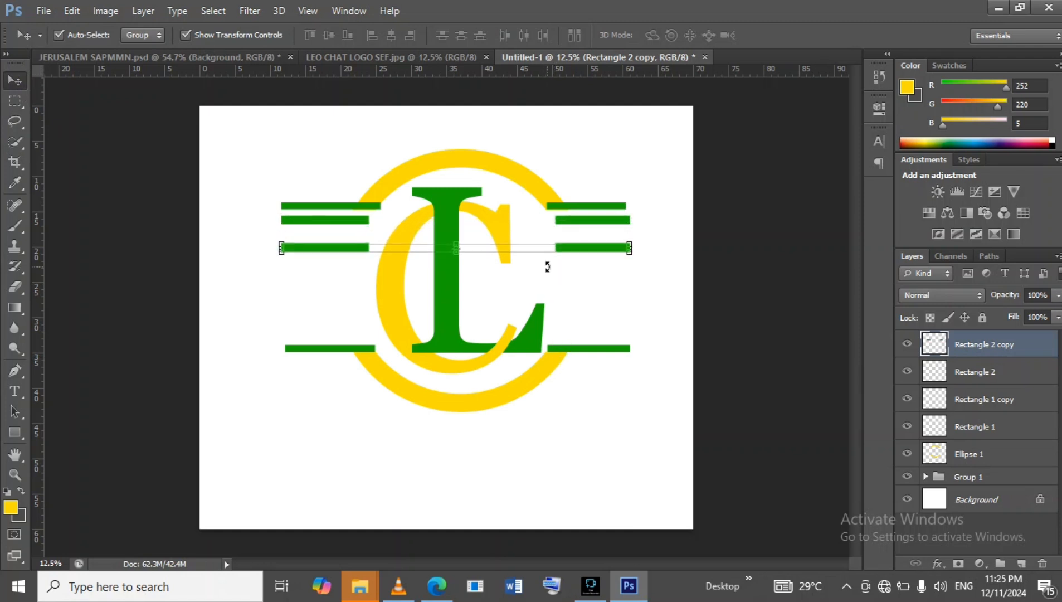
key("shift+Down")
key("shift+Down")
key("shift+Down")
key("shift+Down")
key("shift+Down")
key("shift+Down")
key("shift+Down")
key("shift+Down")
key("shift+Down")
key("shift+Down")
key("shift+Down")
key("shift+Down")
key("shift+Down")
key("shift+Down")
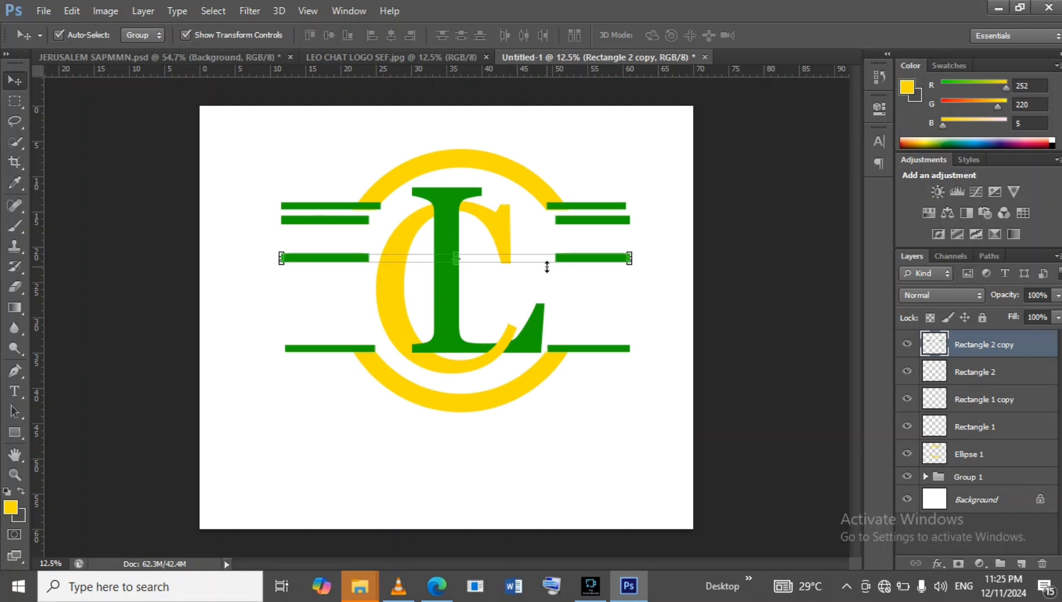
key("shift+Down")
key("shift+Down")
key("shift+Down")
key("shift+Down")
key("shift+Down")
left_click_drag(546, 265, 577, 334)
key("shift+Right")
key("shift+Right")
key("shift+Right")
key("shift+Down")
key("shift+Left")
key("shift+Left")
key("shift+Left")
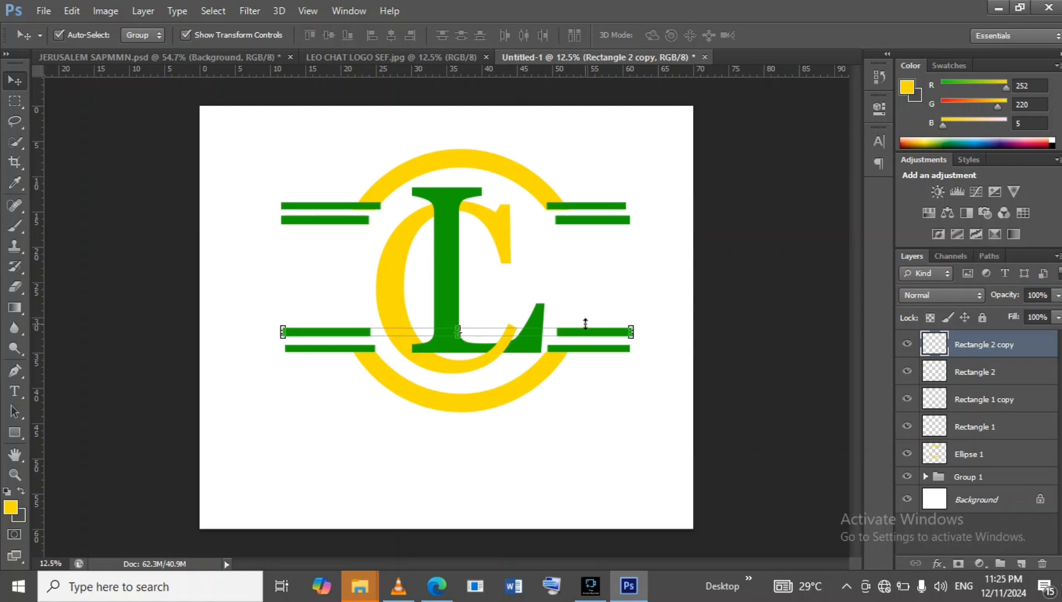
key("shift+Down")
key("shift+Left")
key("shift+Down")
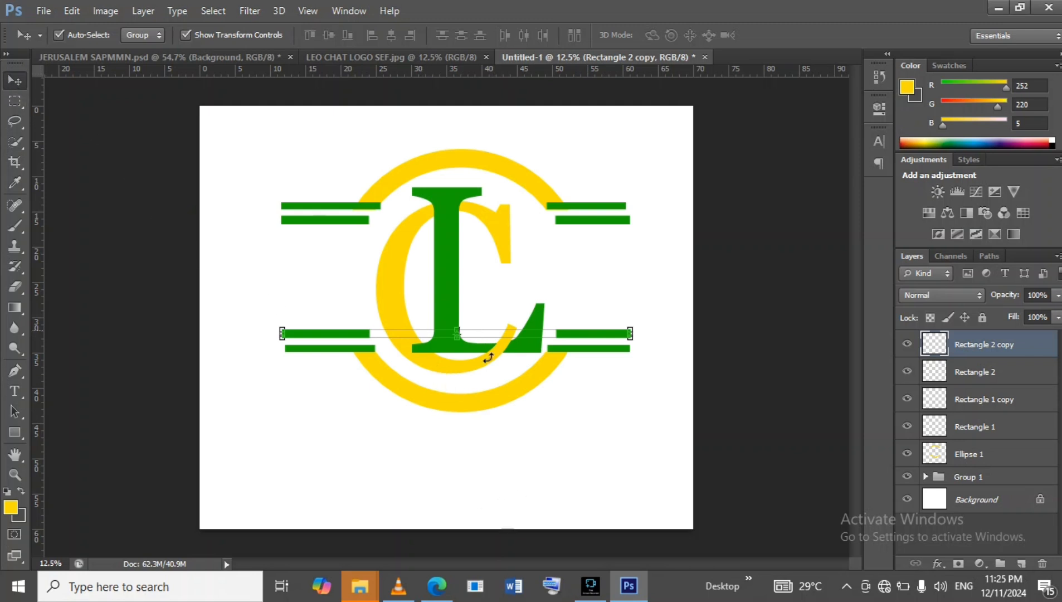
left_click(628, 435)
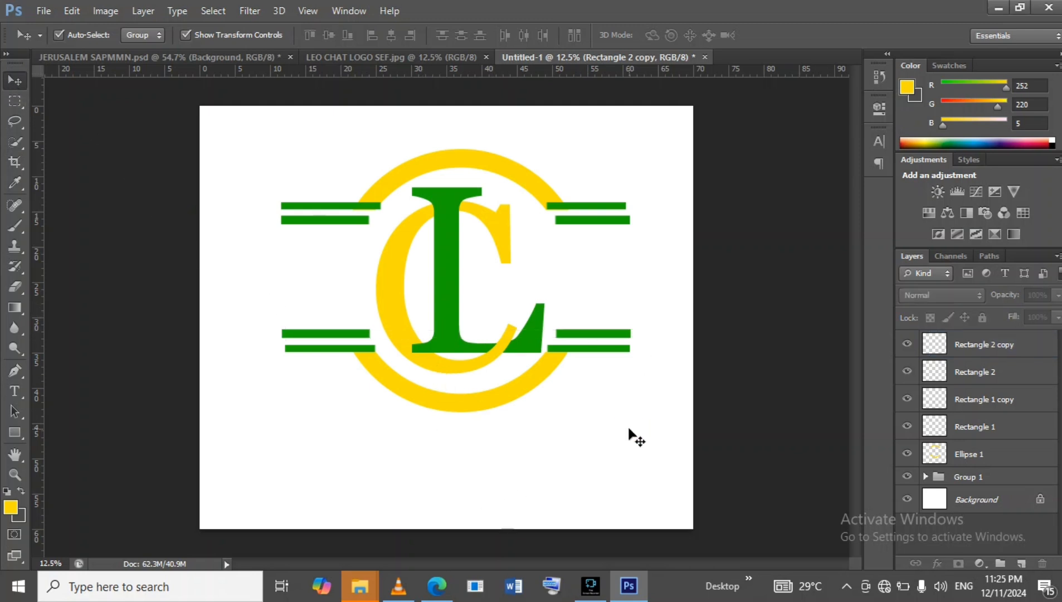
Compare the design against the LEO CHAT LOGO SEF.jpg reference image.
left_click(368, 56)
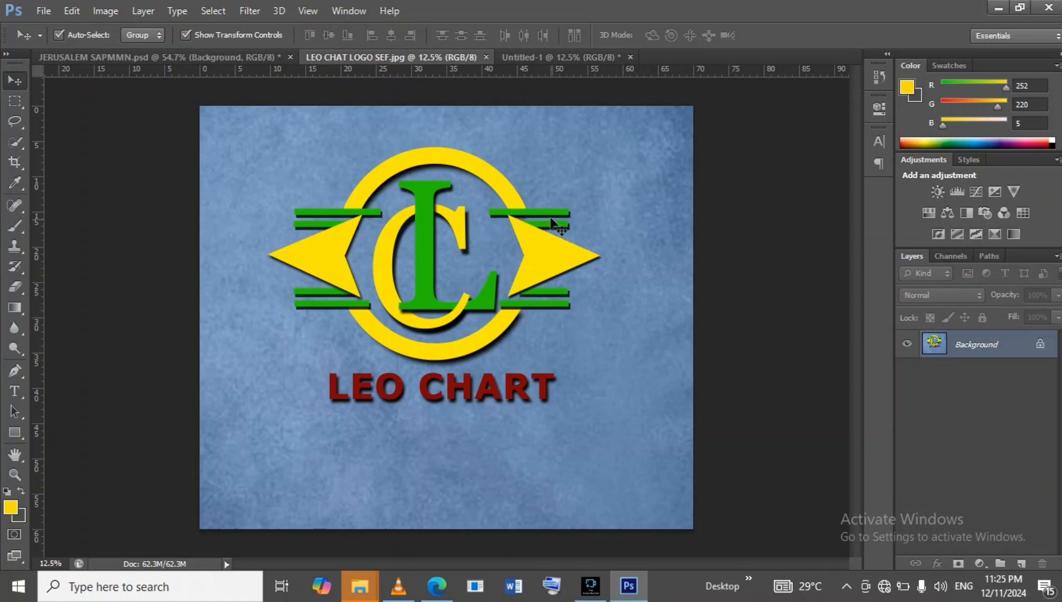
left_click(572, 57)
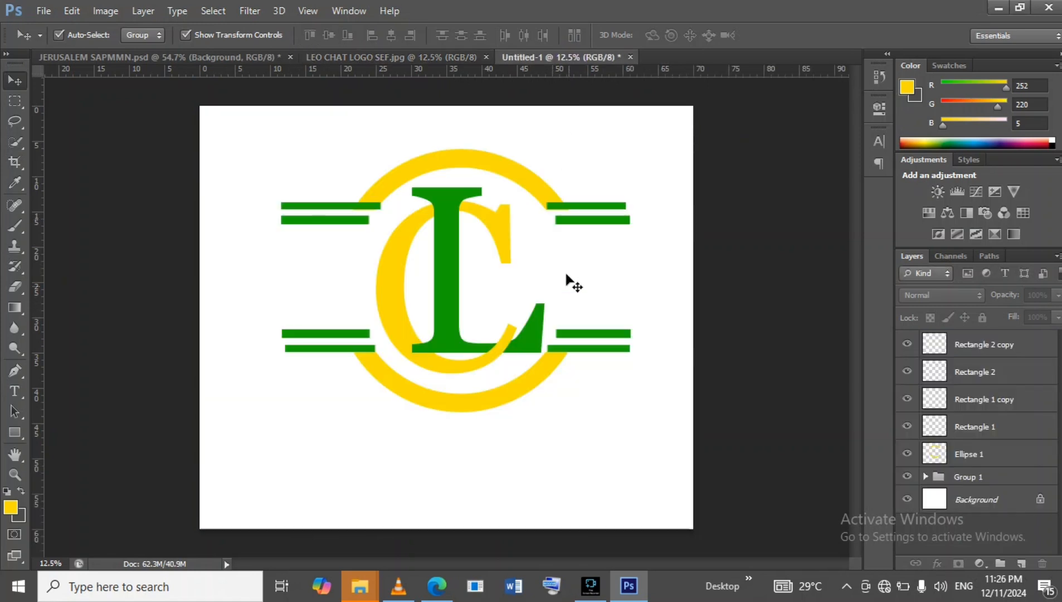
left_click(406, 56)
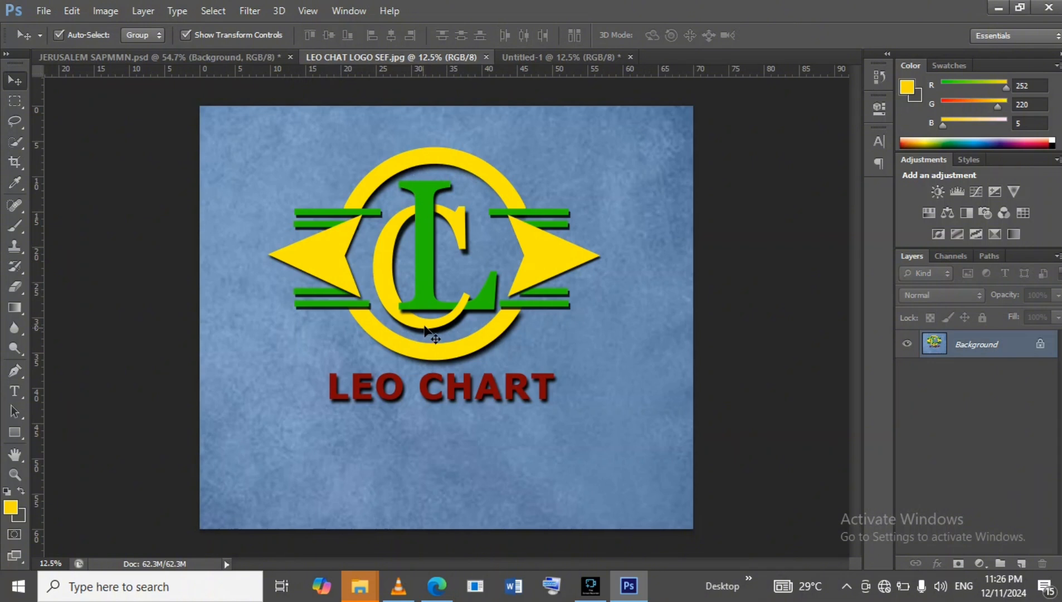
left_click(513, 55)
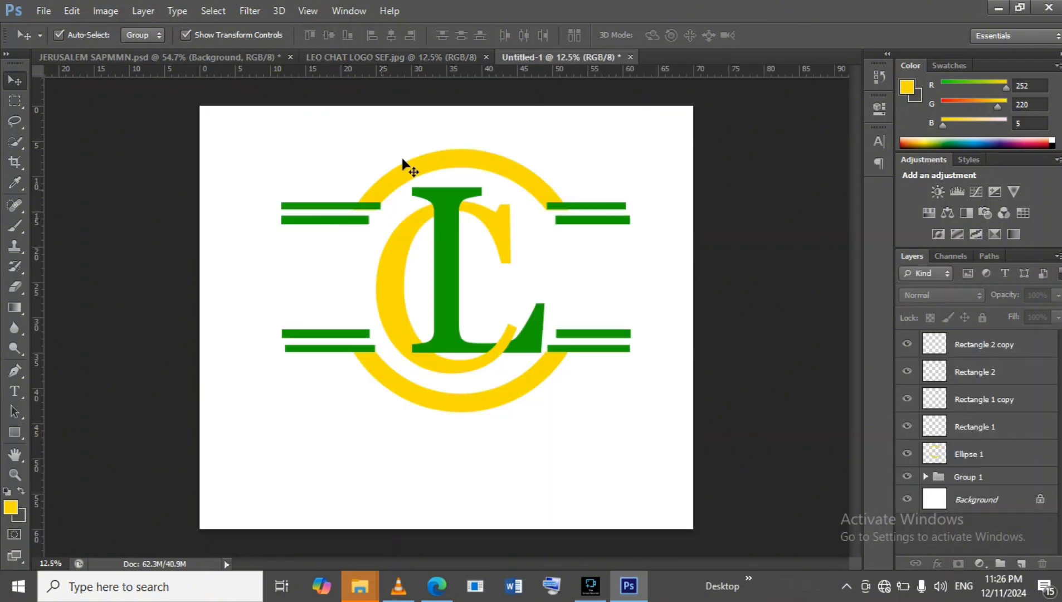
left_click(397, 57)
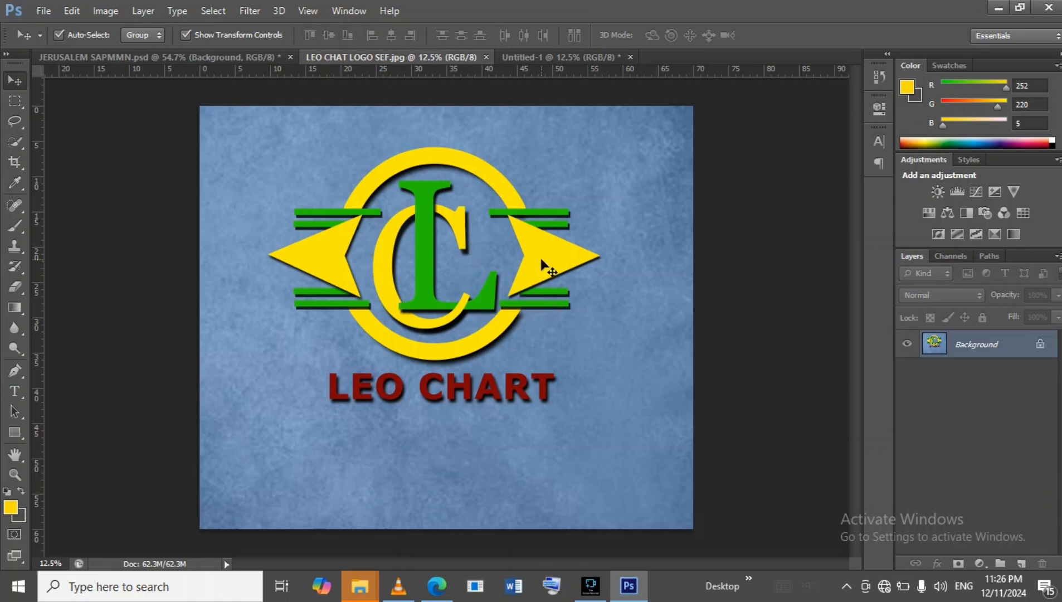
left_click(529, 57)
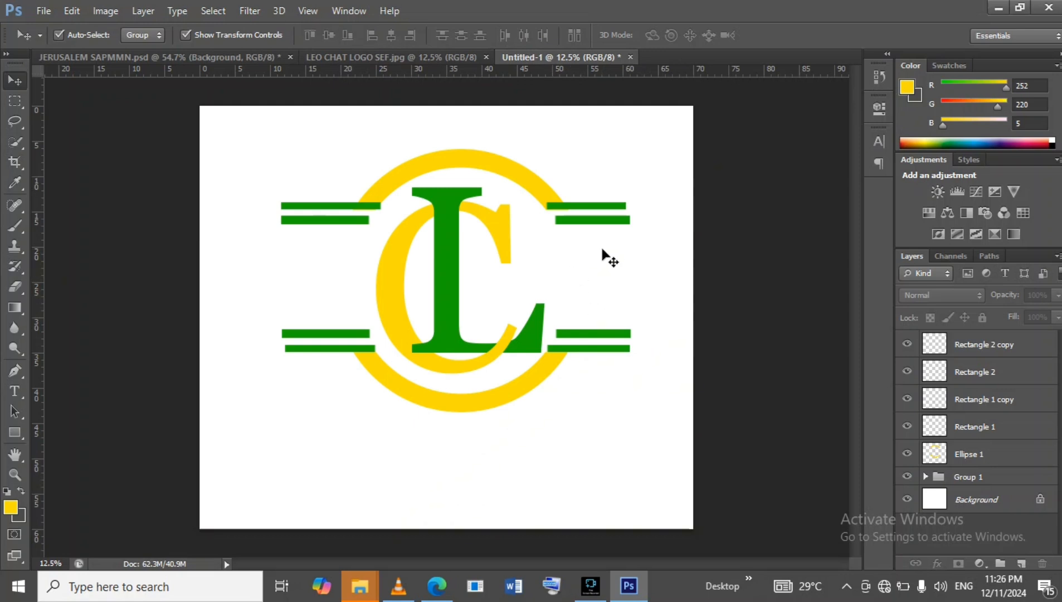
Draw a yellow arrowhead custom shape about 1454 by 1015 px over the right side of the ring.
left_click(13, 432)
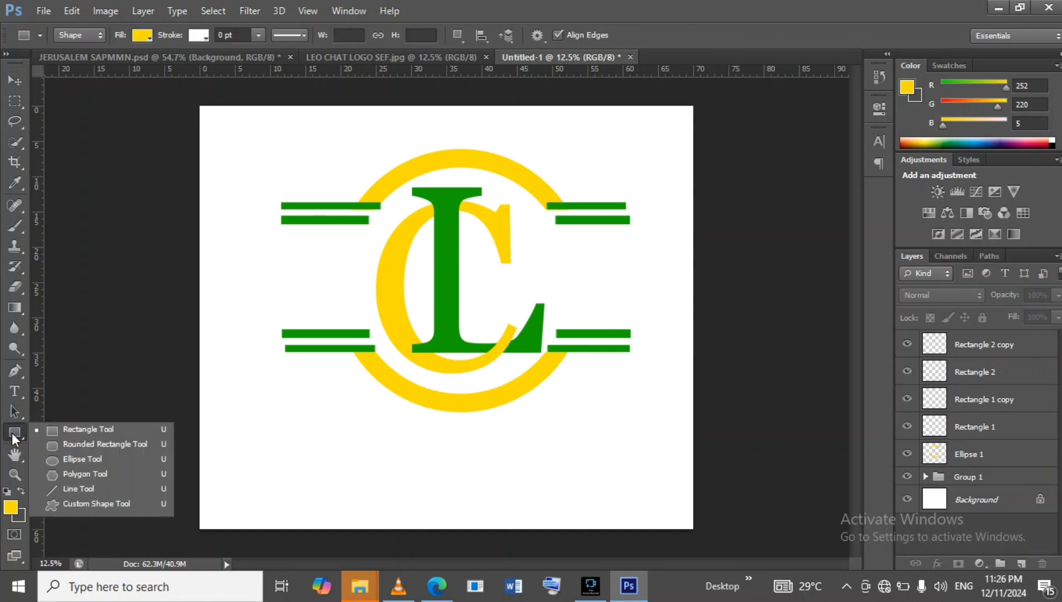
left_click(128, 502)
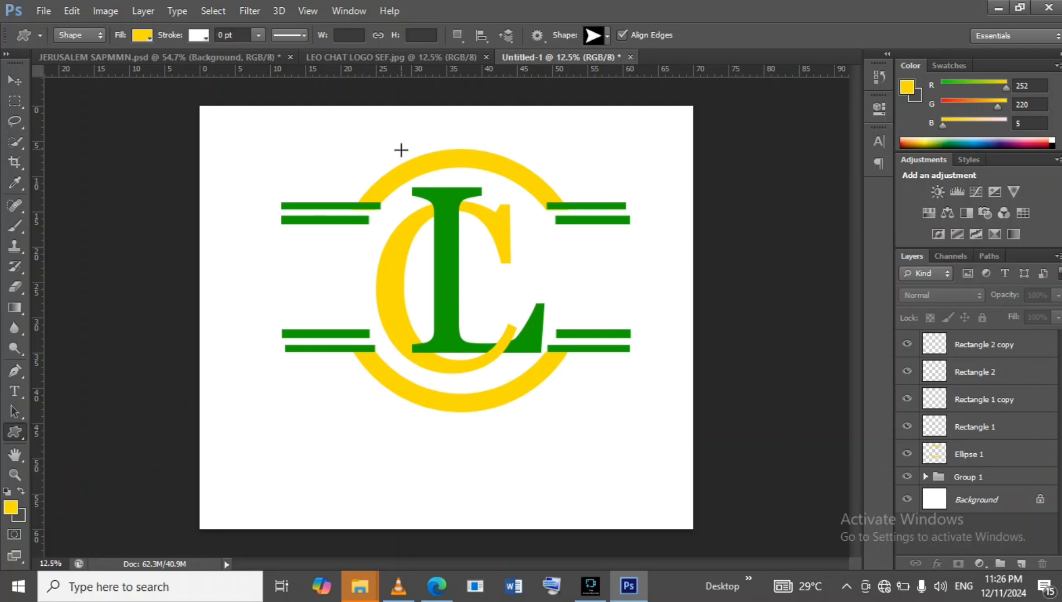
left_click(607, 35)
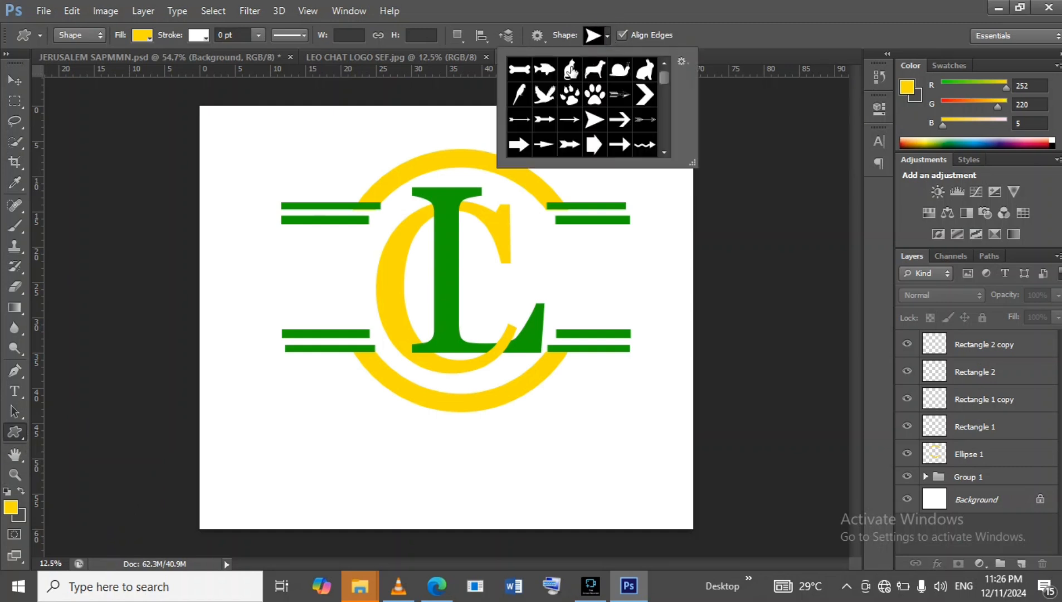
scroll(592, 118, "down", 5)
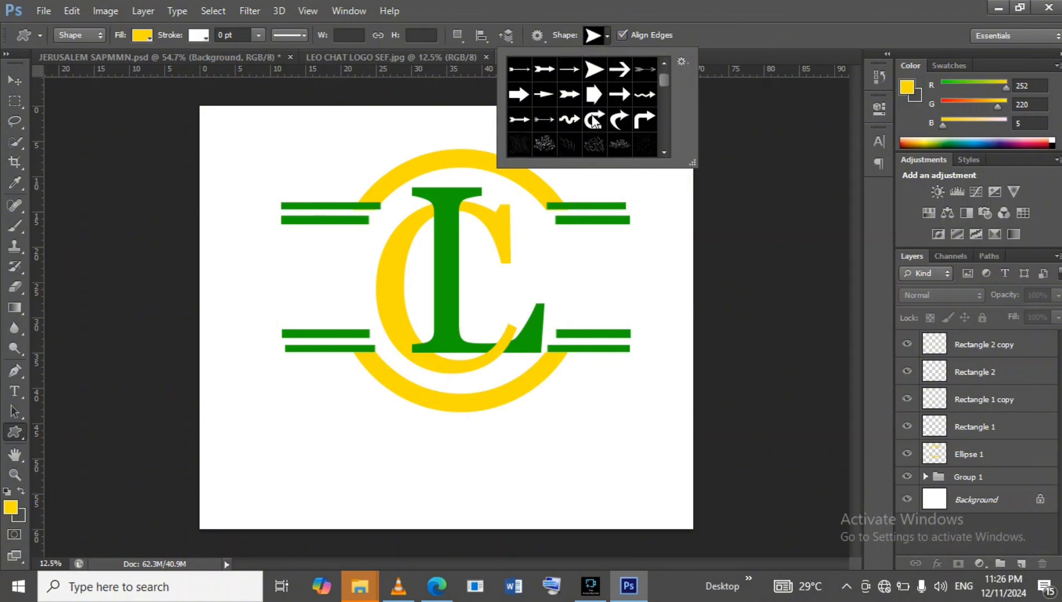
scroll(594, 120, "down", 6)
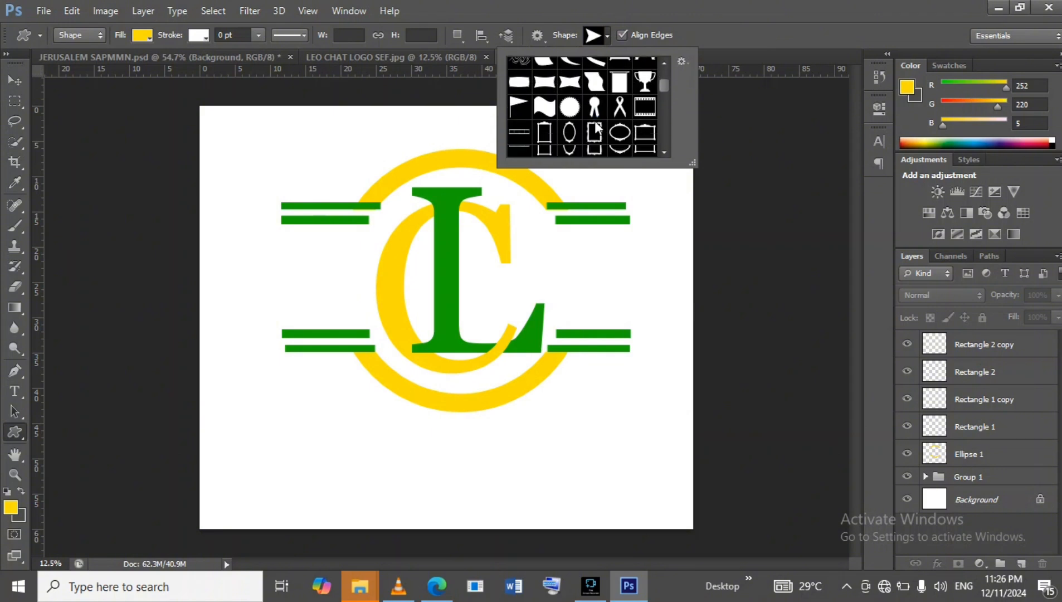
scroll(594, 119, "down", 5)
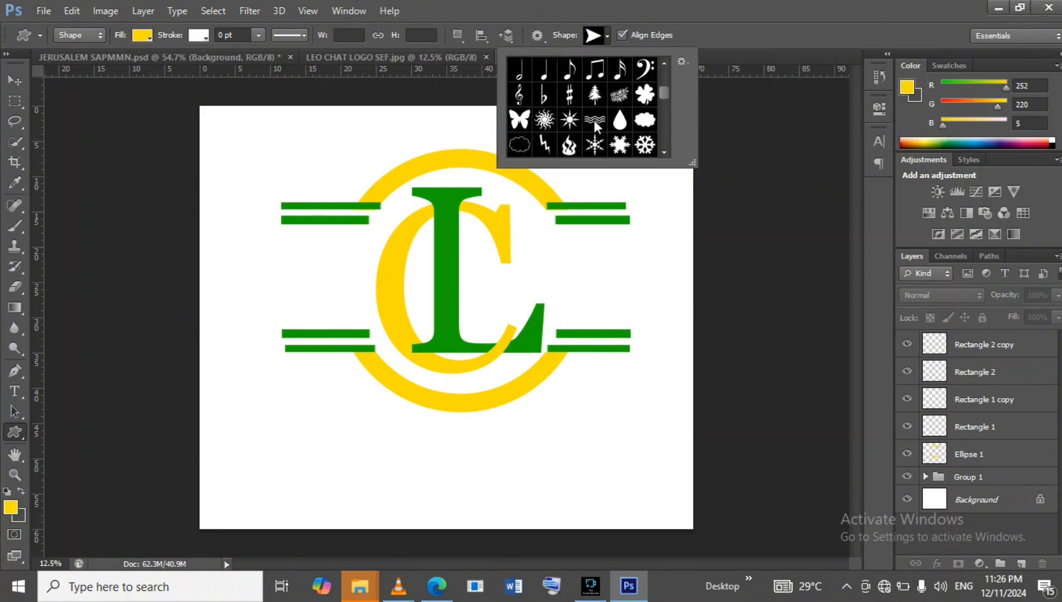
scroll(594, 119, "down", 6)
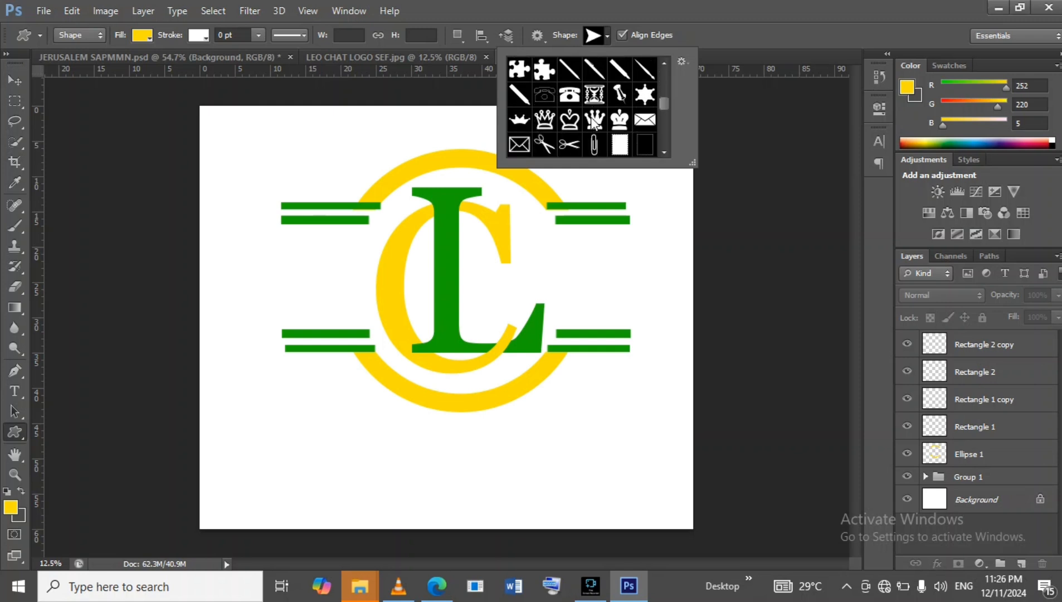
scroll(592, 118, "down", 3)
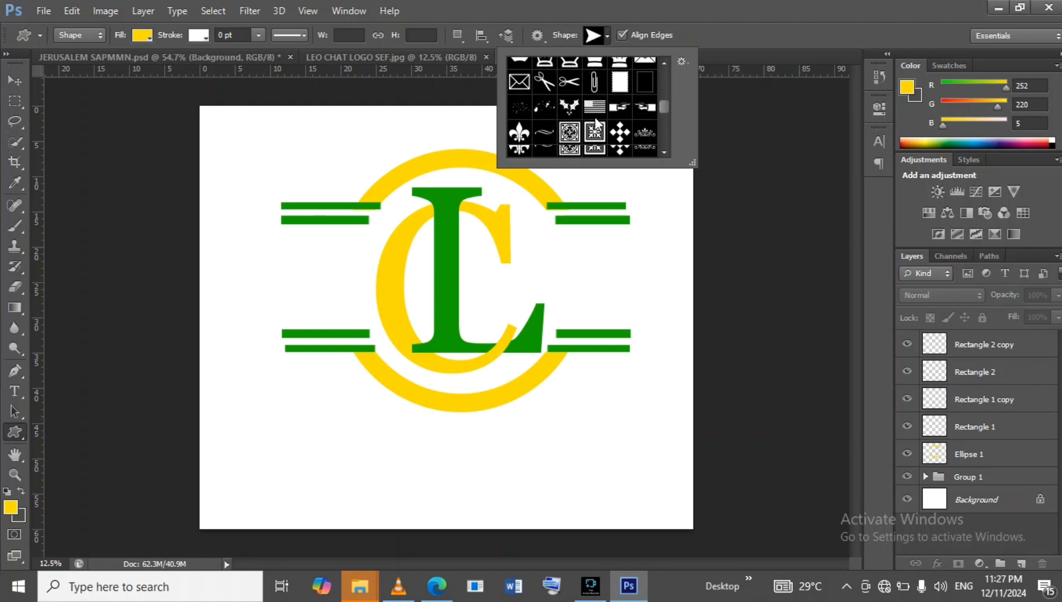
scroll(595, 120, "up", 10)
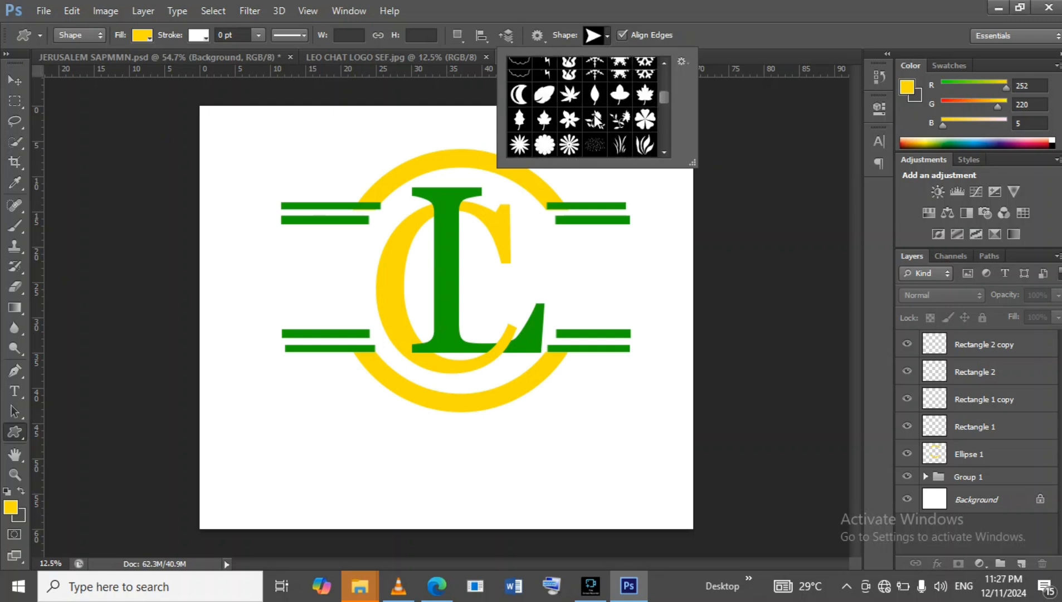
scroll(595, 119, "up", 8)
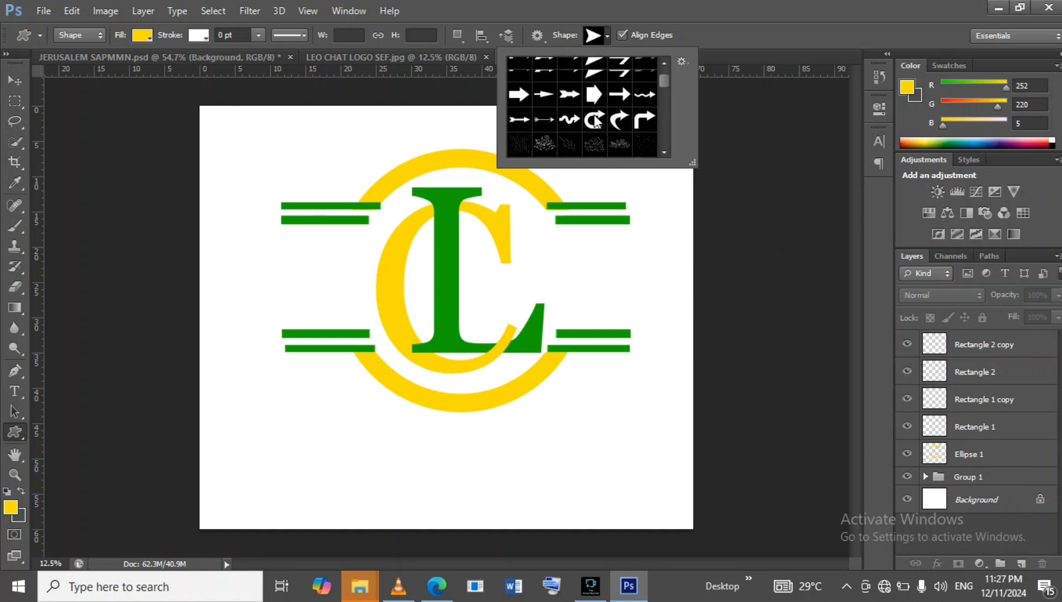
left_click(595, 113)
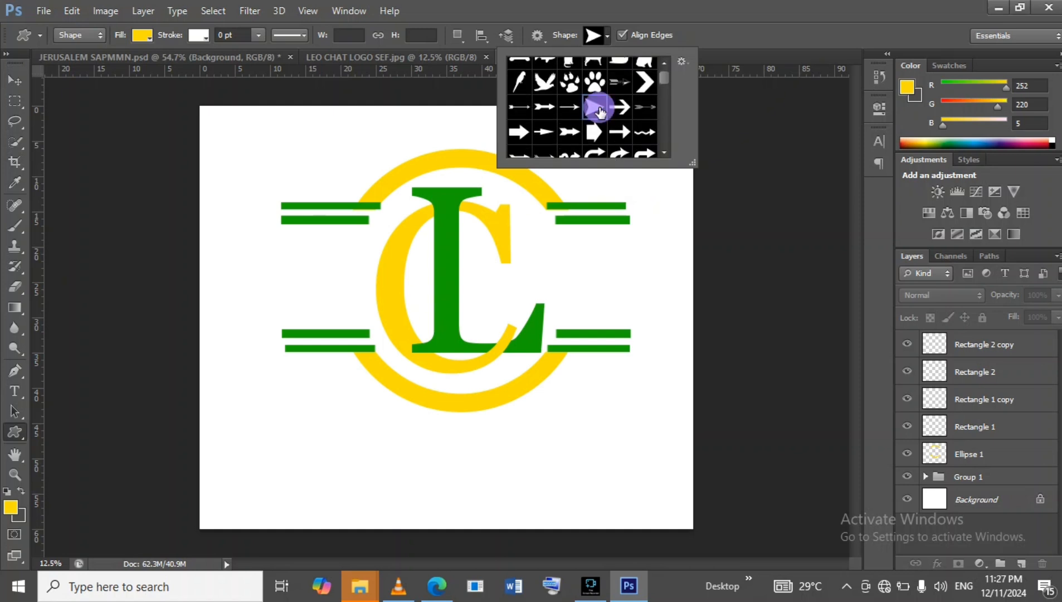
left_click(13, 86)
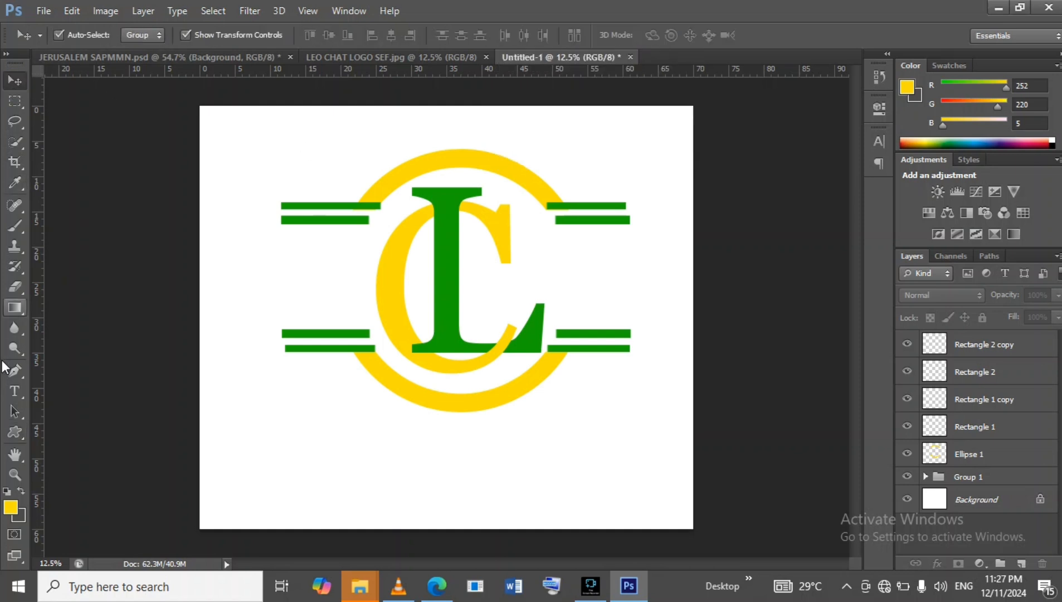
left_click(12, 434)
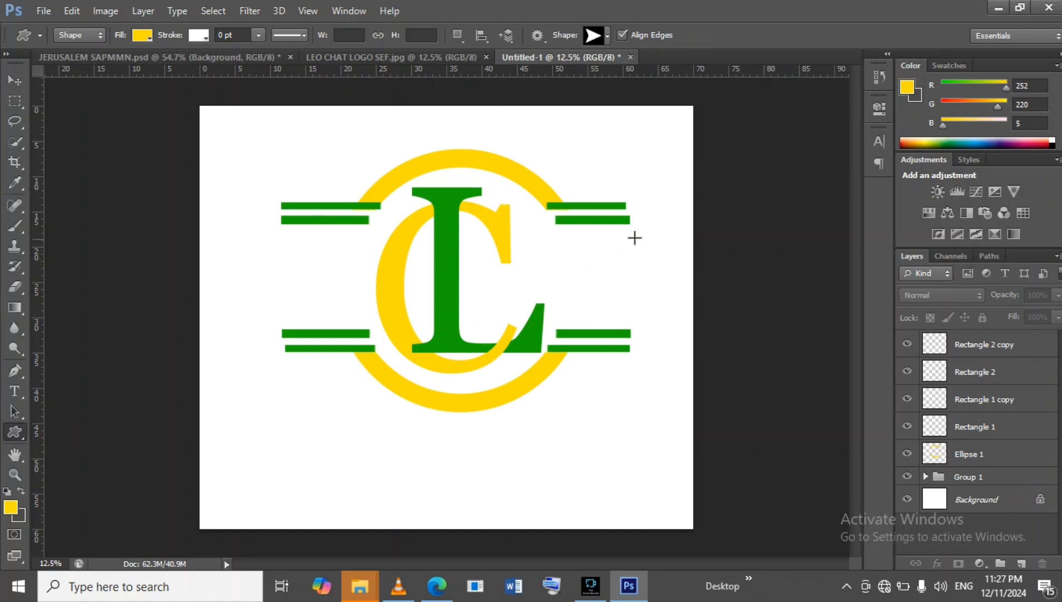
left_click_drag(568, 232, 708, 330)
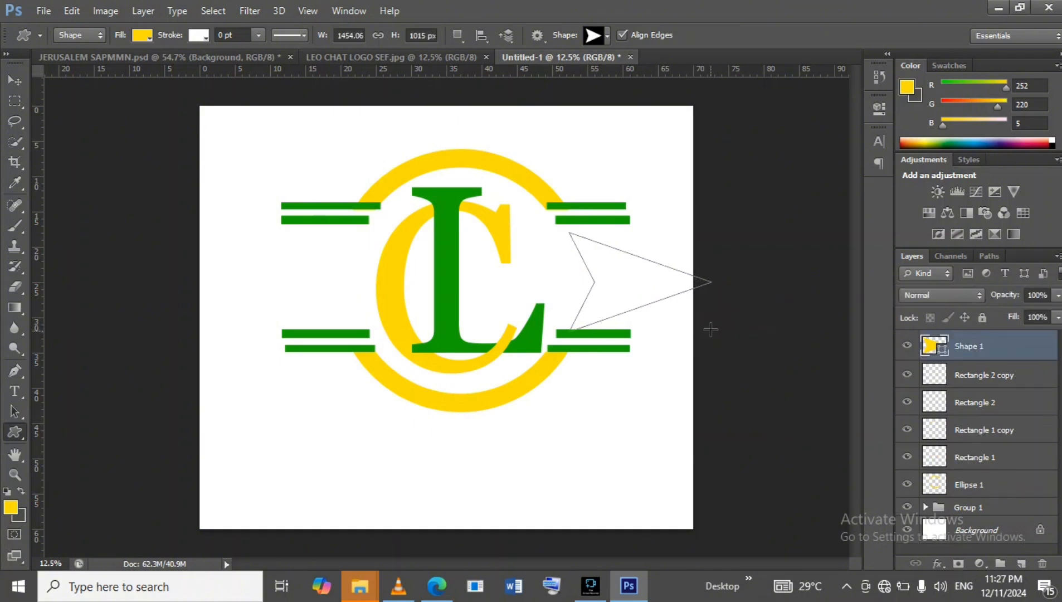
Move the arrowhead leftward against the ring and scale it to about 114.5%.
left_click(11, 81)
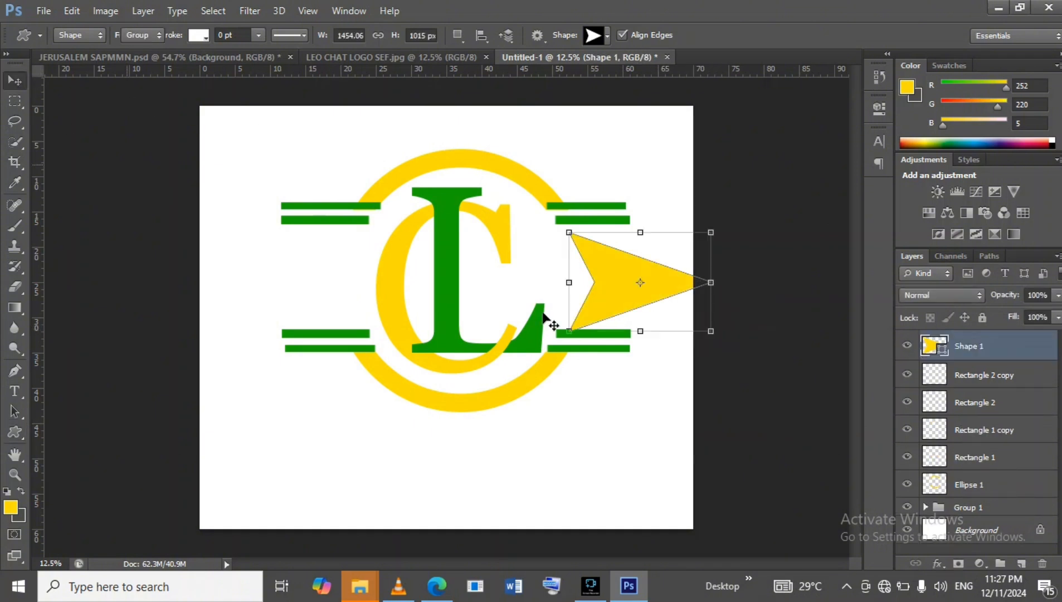
left_click_drag(610, 265, 596, 264)
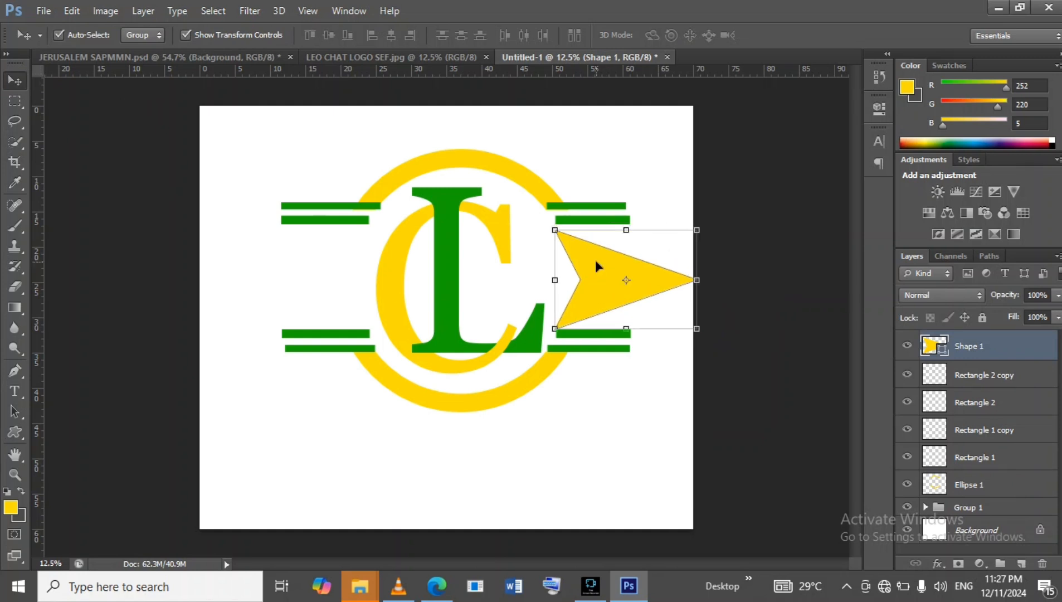
left_click_drag(553, 228, 536, 216)
left_click_drag(580, 245, 591, 245)
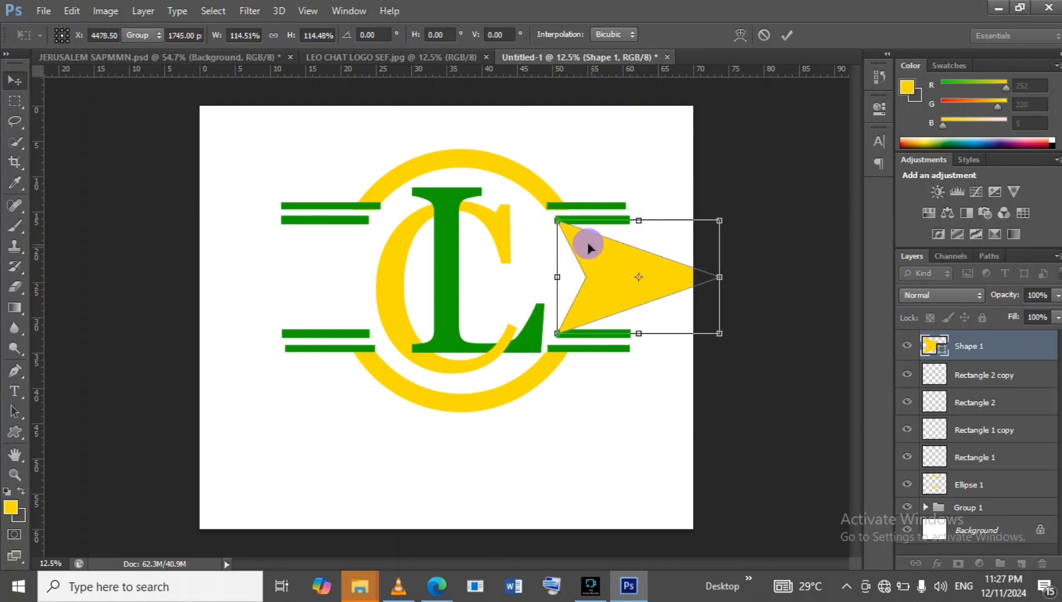
key("Return")
key("shift+Left")
key("shift+Left")
key("shift+Left")
key("shift+Left")
key("shift+Left")
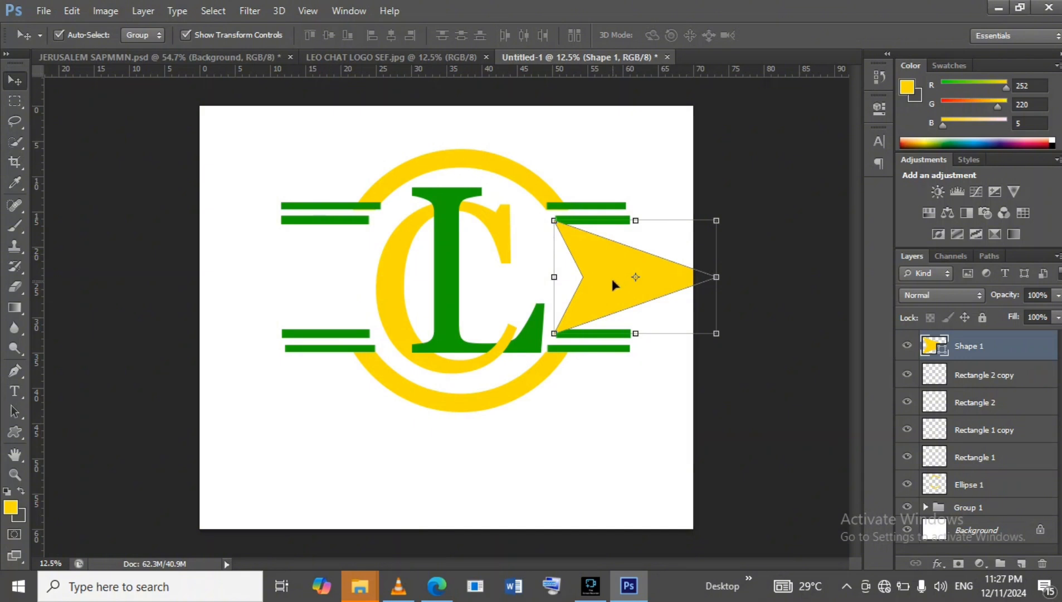
Duplicate the yellow arrowhead and attempt to move and rotate the copy onto the ring's left side, stepping back the move.
key("ctrl+j")
left_click_drag(611, 276, 329, 282)
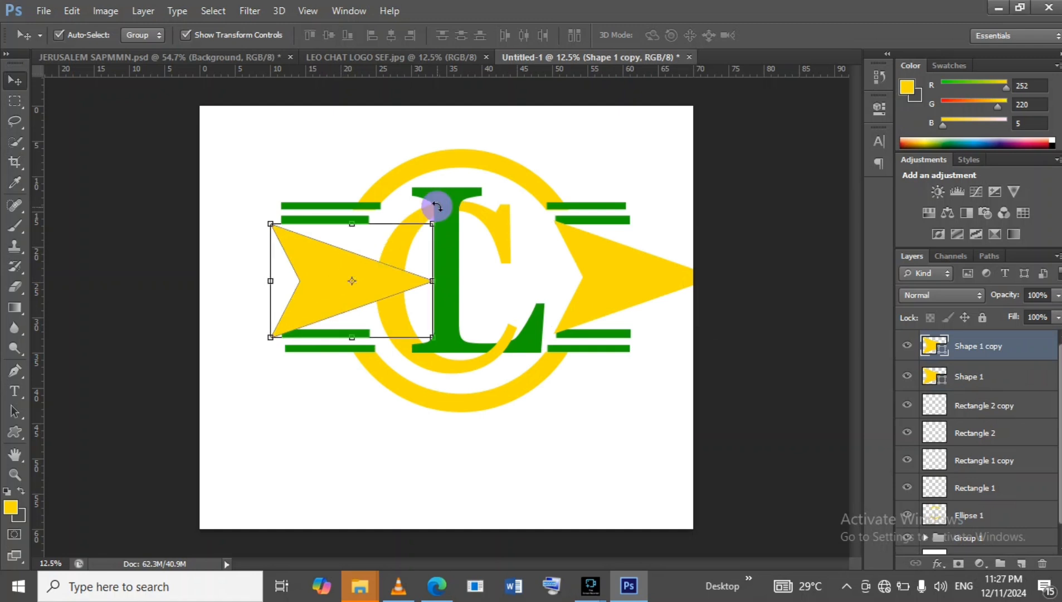
left_click_drag(437, 207, 258, 376)
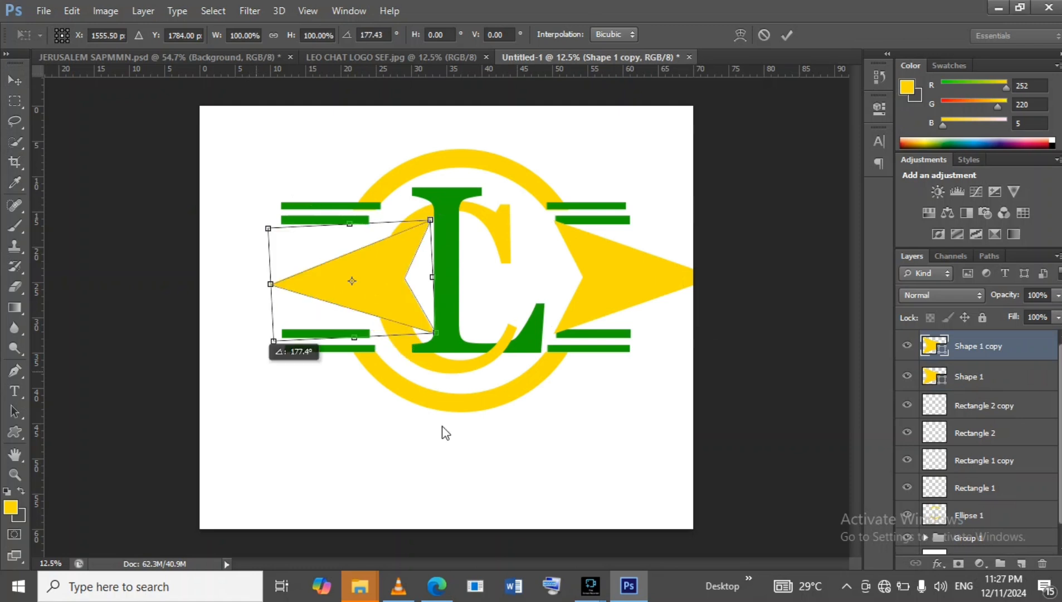
right_click(467, 514)
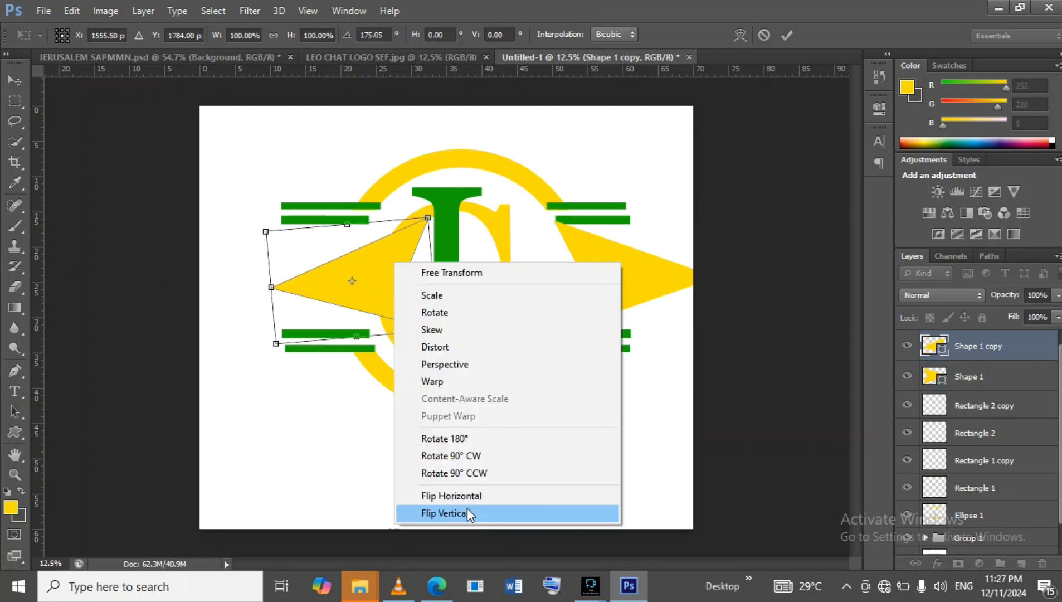
left_click(441, 308)
left_click_drag(439, 320, 442, 317)
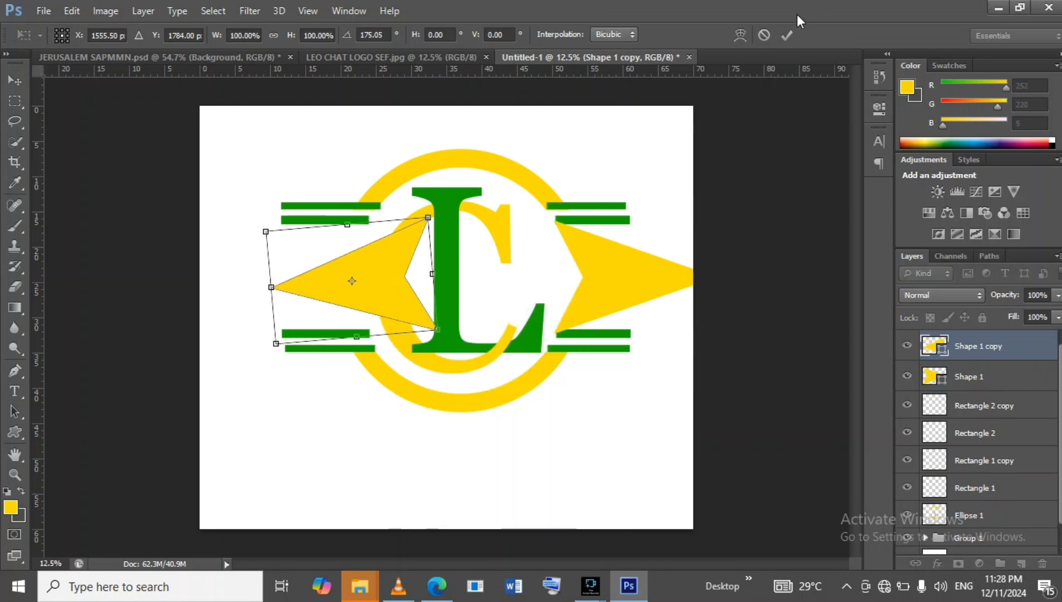
left_click(764, 35)
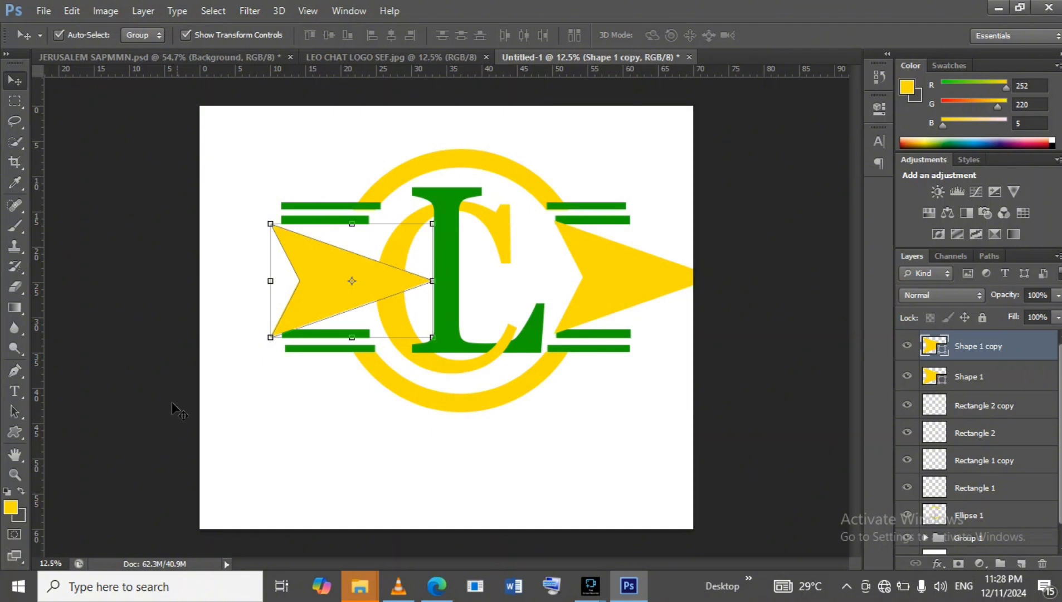
left_click(72, 10)
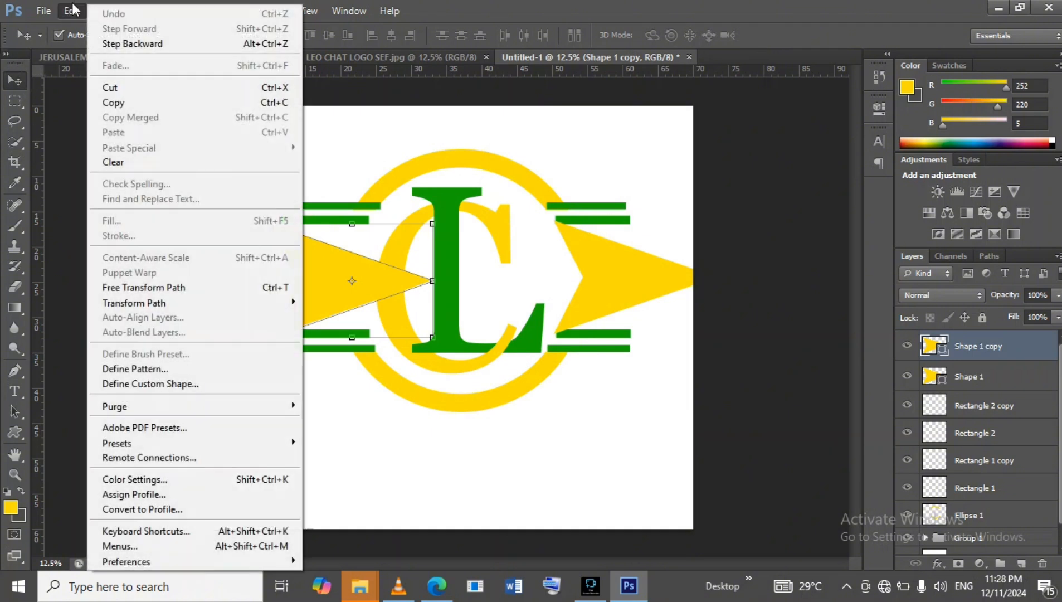
left_click(104, 42)
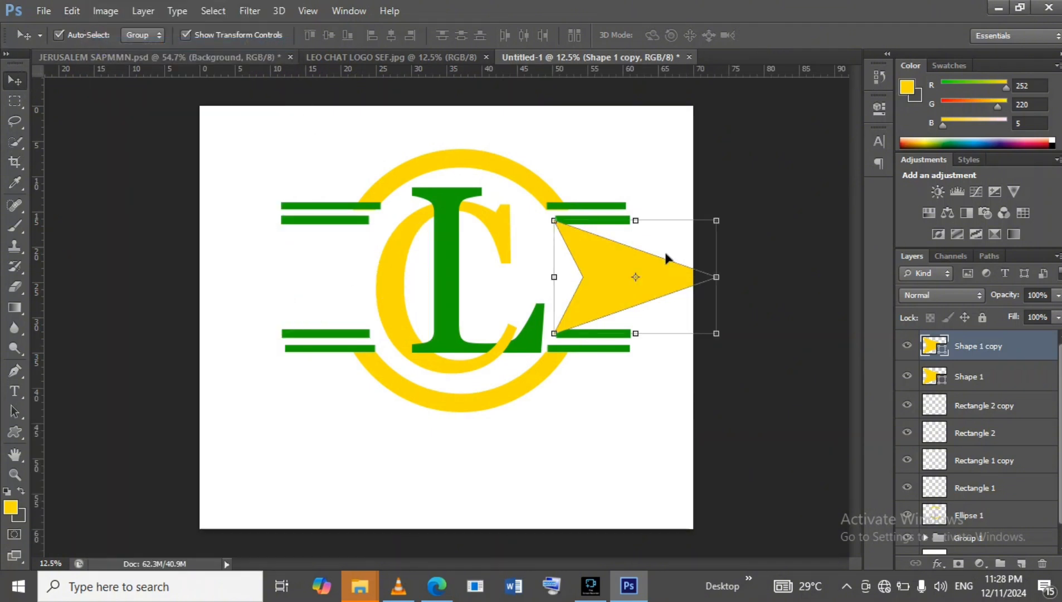
Move the arrowhead copy to the ring's left side and rotate it about 180° so it points left.
left_click_drag(606, 258, 326, 246)
right_click(326, 249)
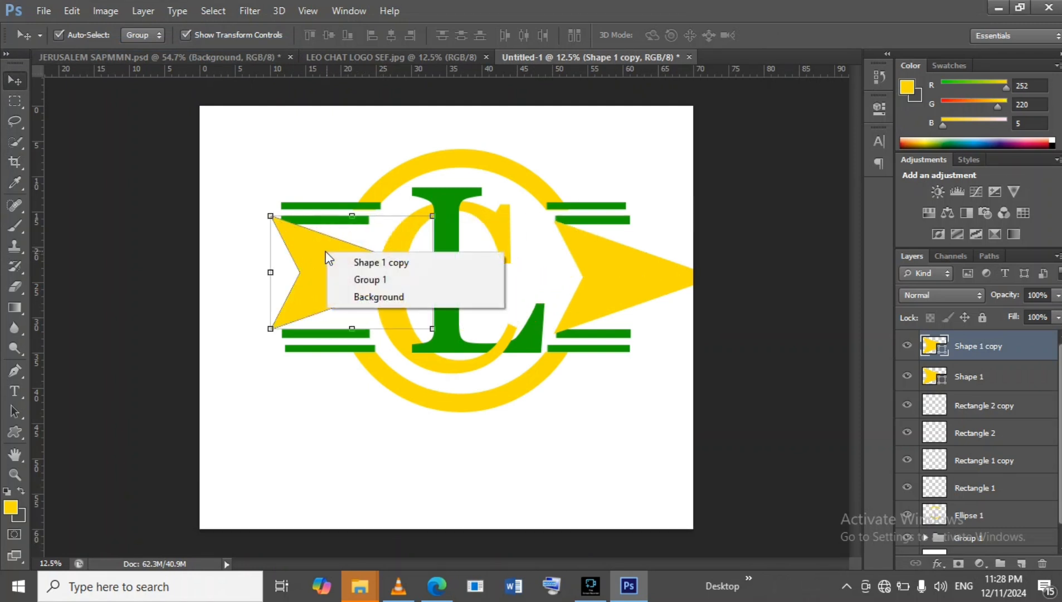
left_click(314, 254)
right_click(309, 274)
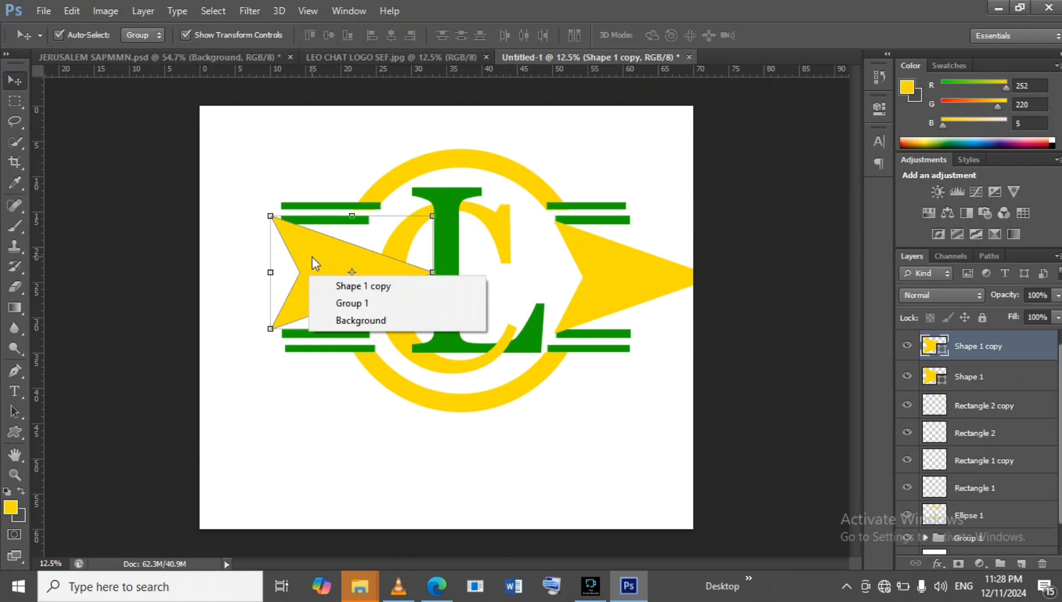
left_click(311, 250)
left_click_drag(310, 254, 312, 264)
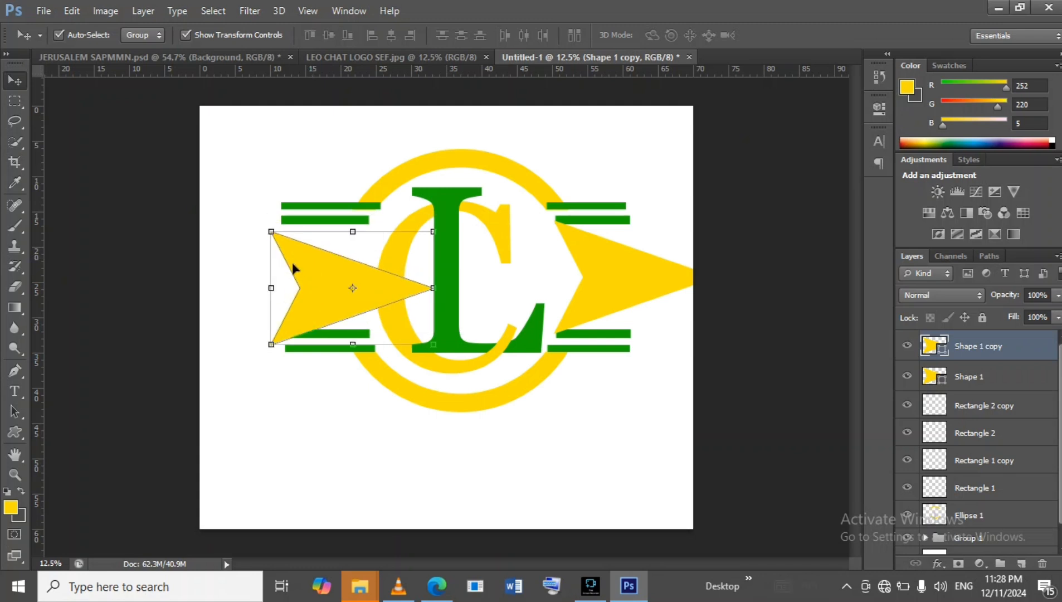
right_click(298, 278)
left_click(312, 288)
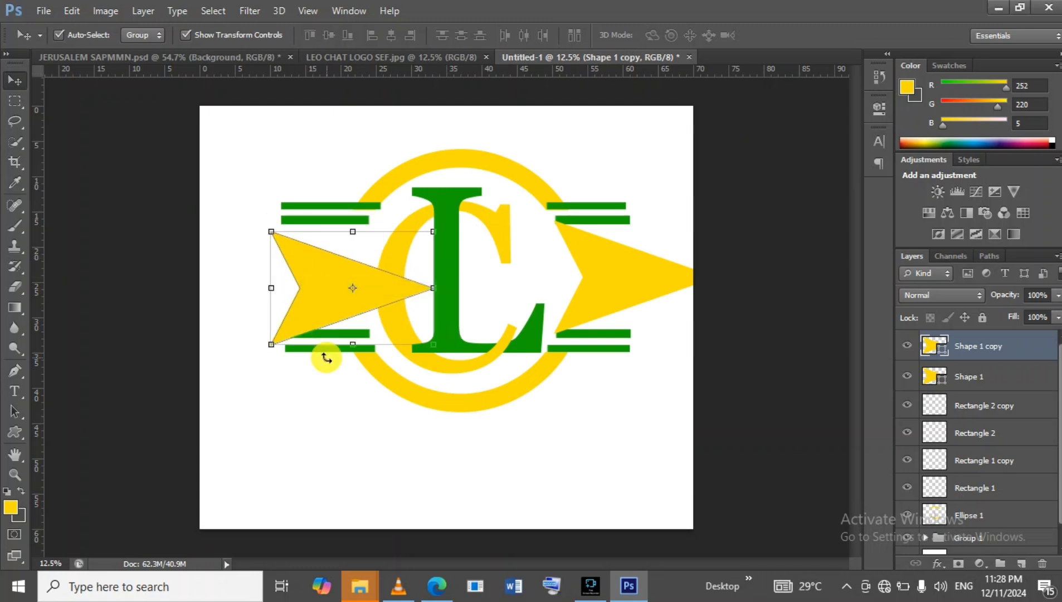
right_click(330, 356)
left_click(306, 296)
left_click_drag(260, 222, 415, 329)
left_click_drag(379, 280, 326, 273)
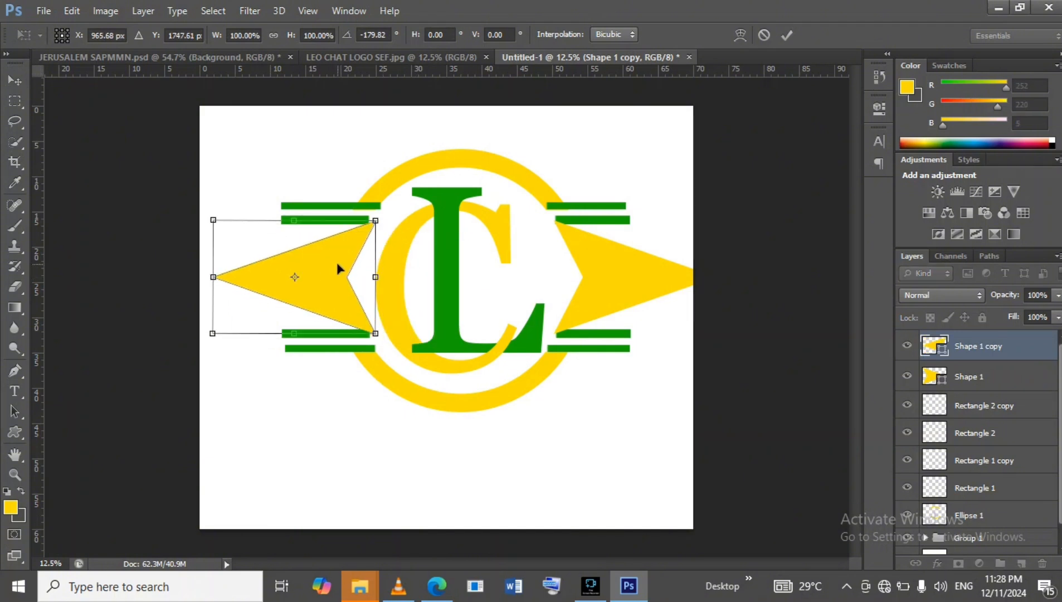
key("Left")
key("Left")
key("Left")
key("Left")
key("Left")
key("Left")
key("Left")
key("Left")
key("Left")
key("Left")
key("Left")
key("Left")
key("Right")
key("Right")
key("Right")
key("Right")
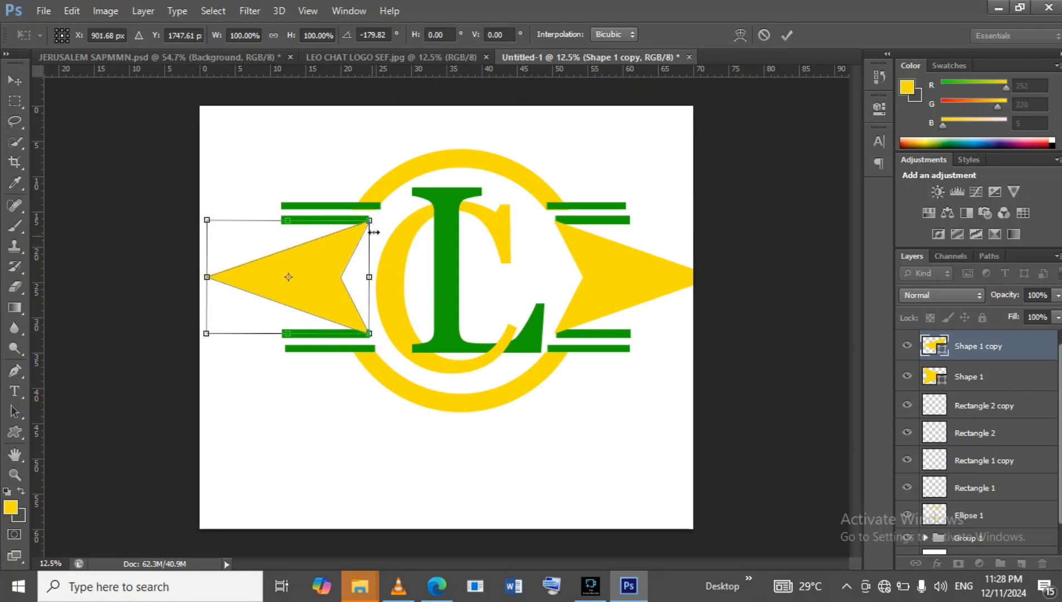
left_click(785, 37)
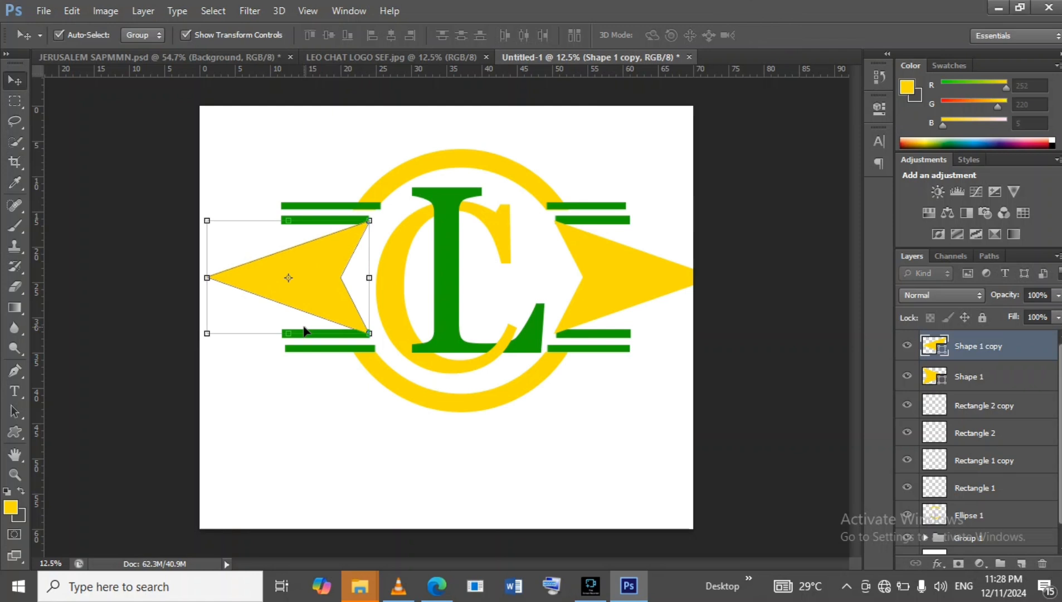
Nudge the left arrowhead horizontally until it sits snugly against the ring, then deselect.
right_click(320, 300)
left_click(320, 297)
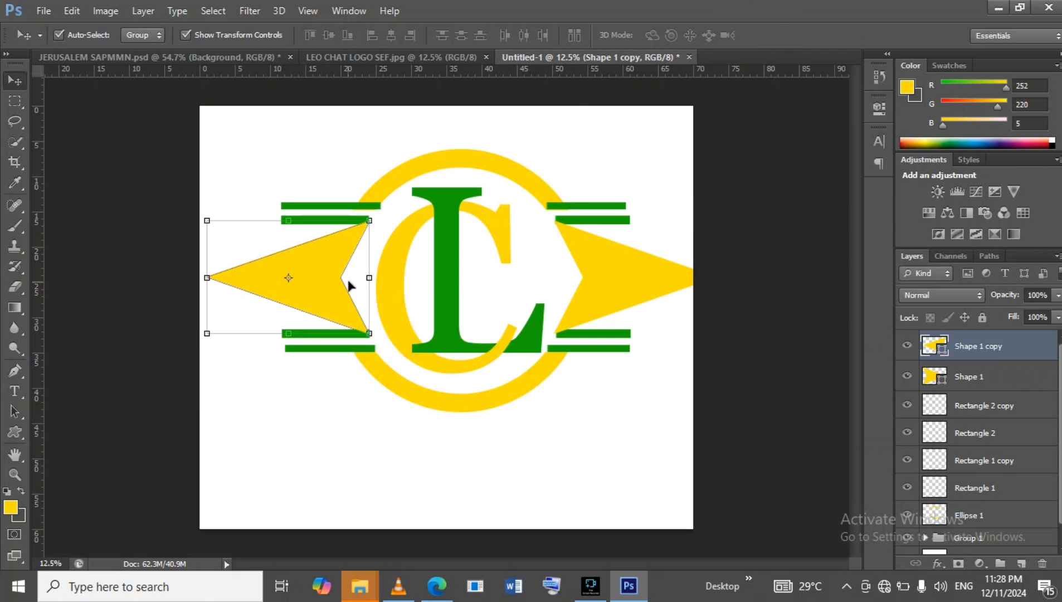
key("Right")
key("Right")
key("Right")
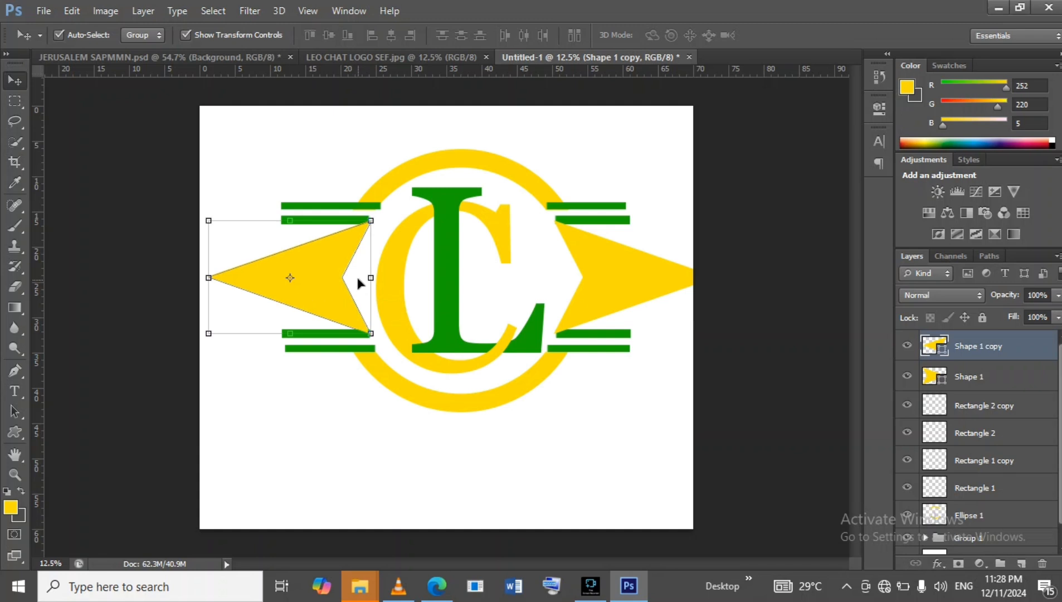
key("Left")
key("Left")
key("Left")
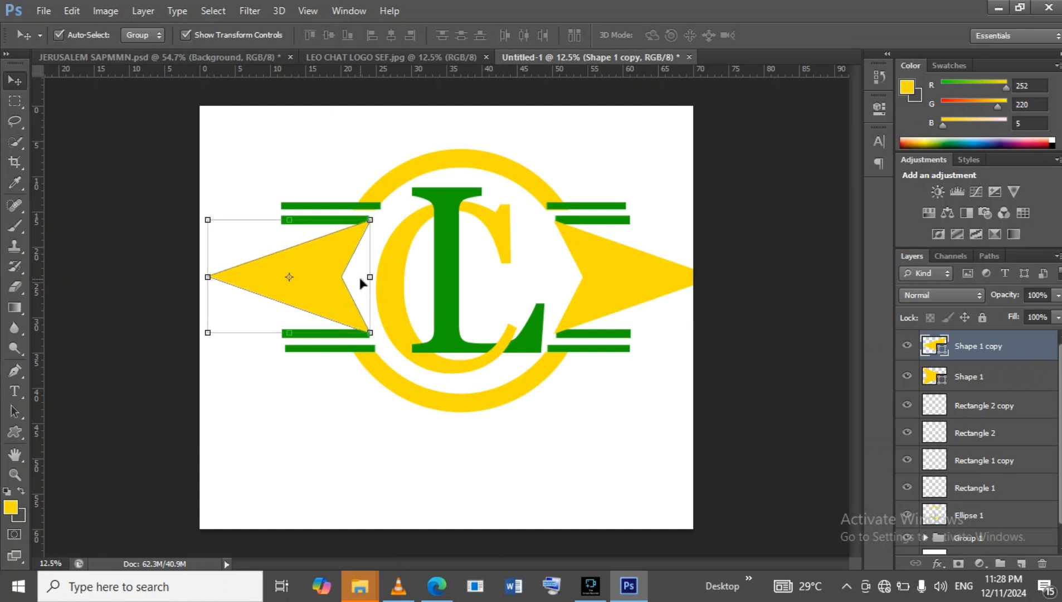
left_click(558, 473)
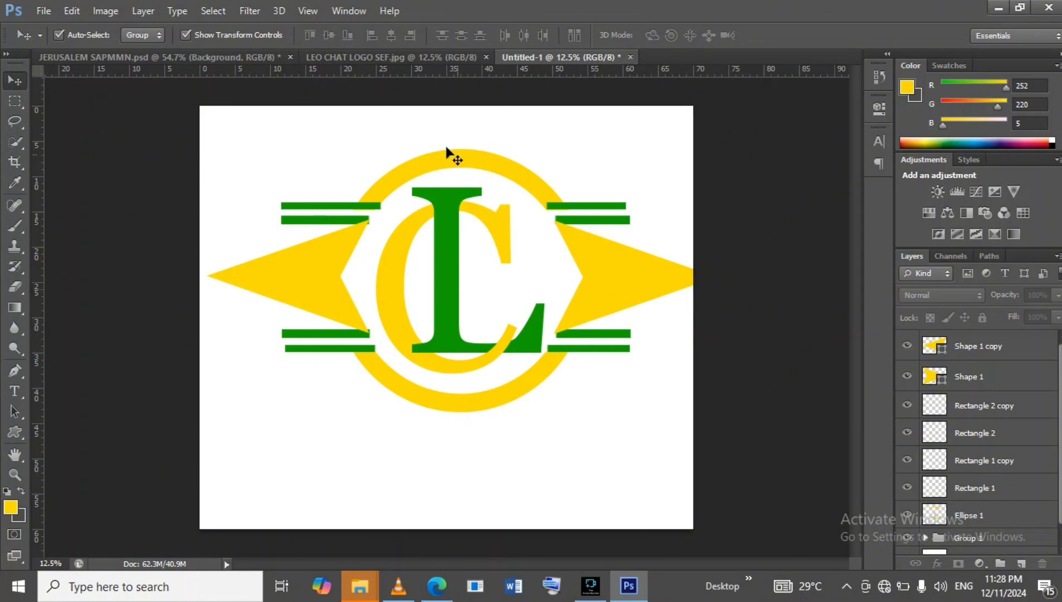
Compare the design against the LEO CHAT LOGO SEF.jpg reference image.
left_click(395, 58)
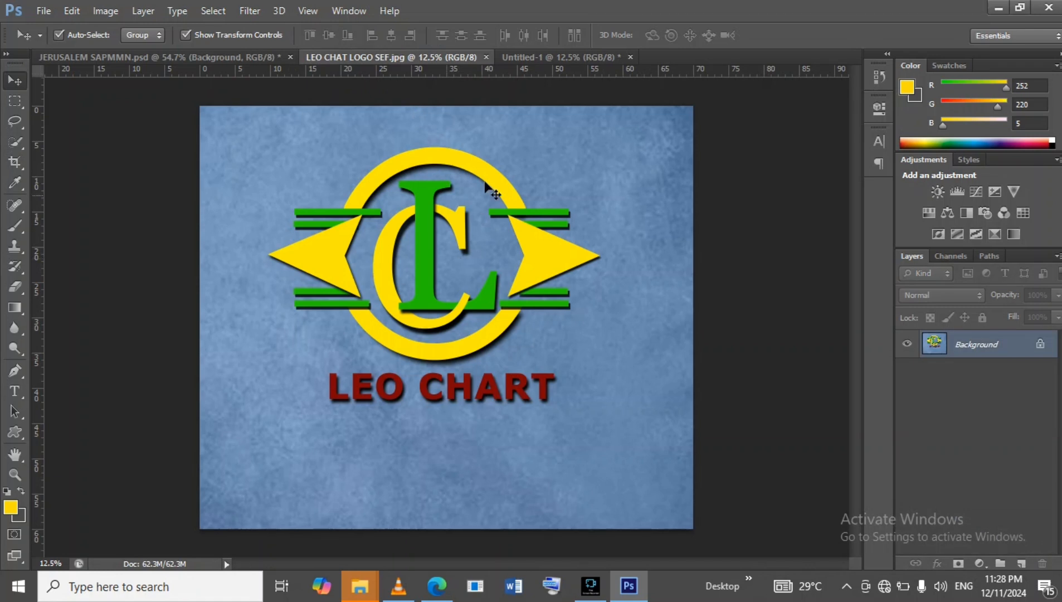
left_click(536, 56)
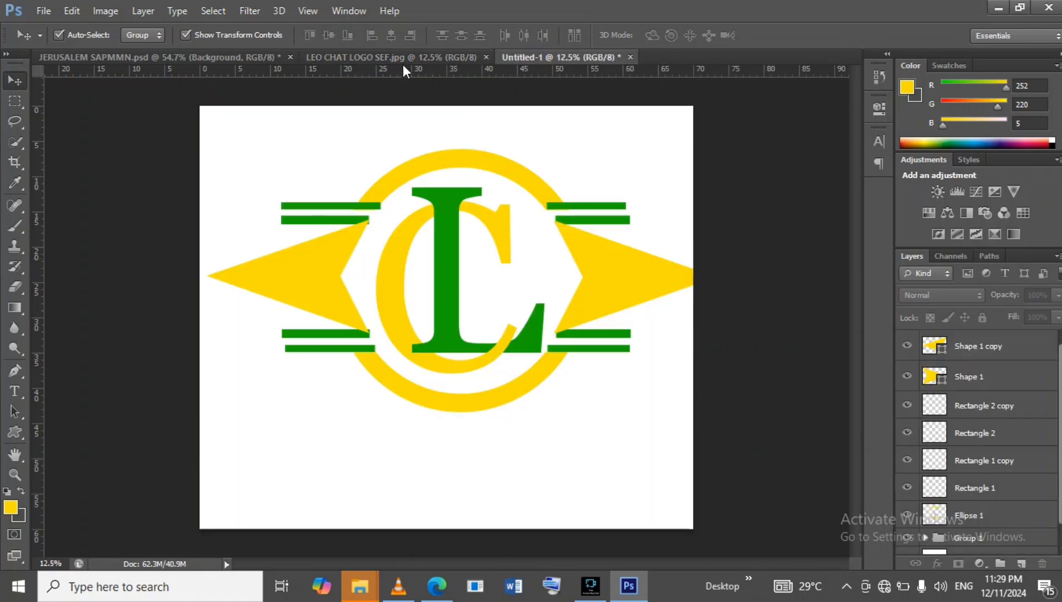
left_click(393, 61)
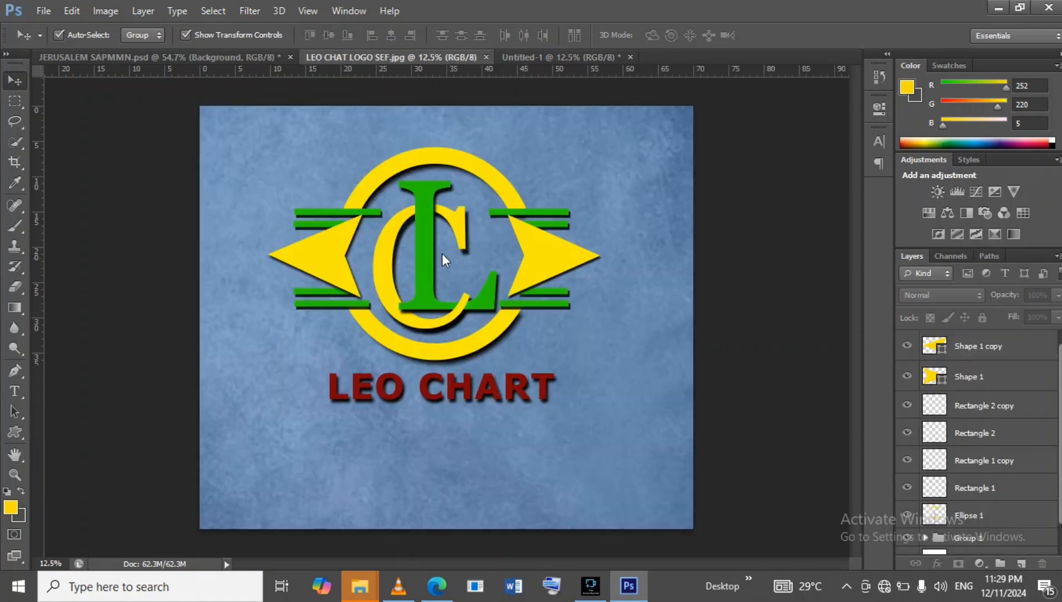
left_click(517, 60)
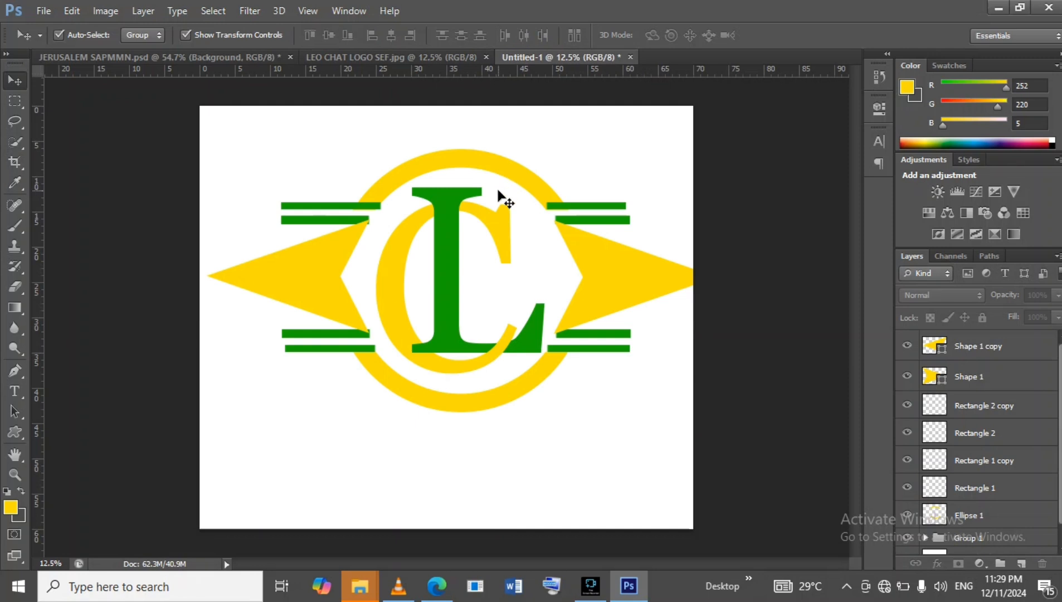
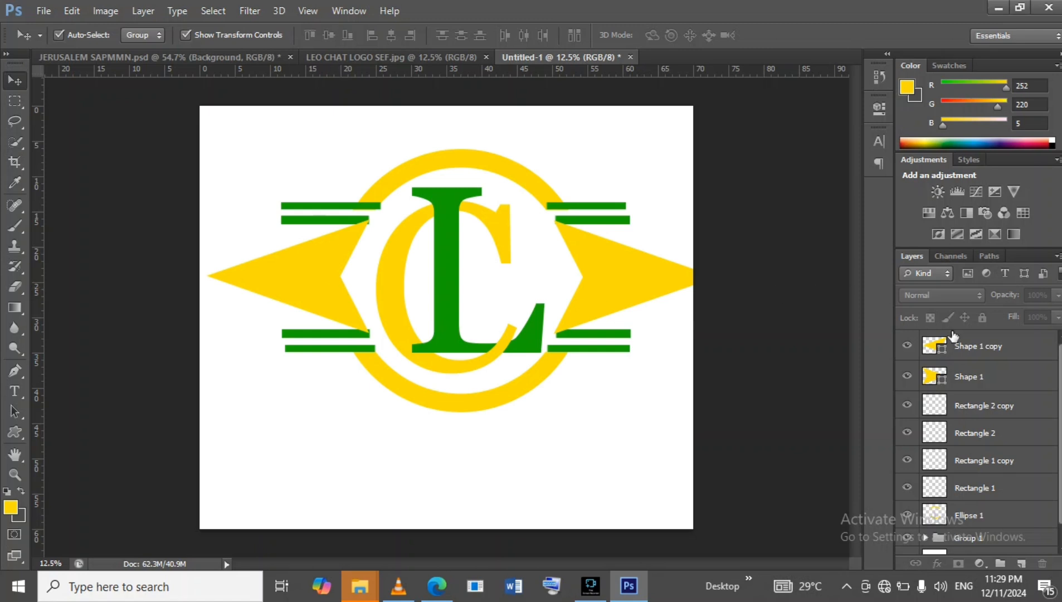
Group the two yellow arrowhead layers together and name the group ARROW.
left_click(1036, 358)
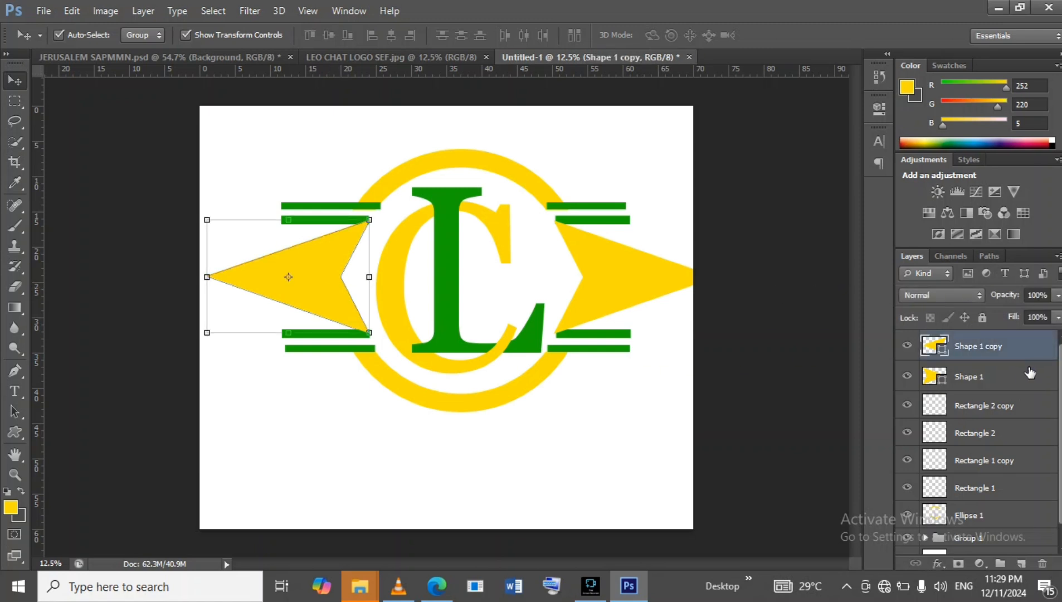
left_click(1024, 377, "shift")
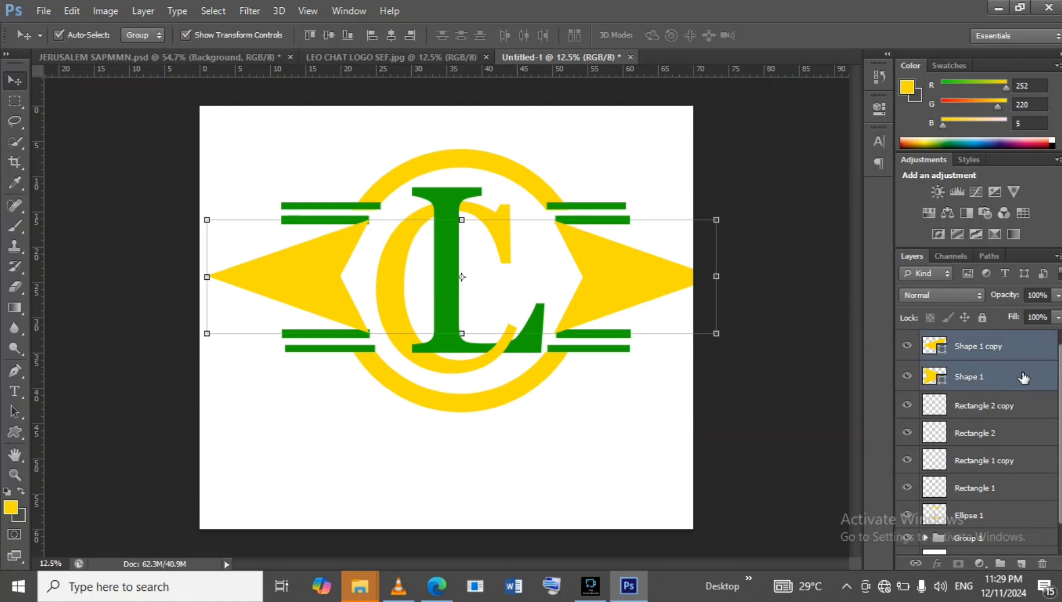
key("ctrl+g")
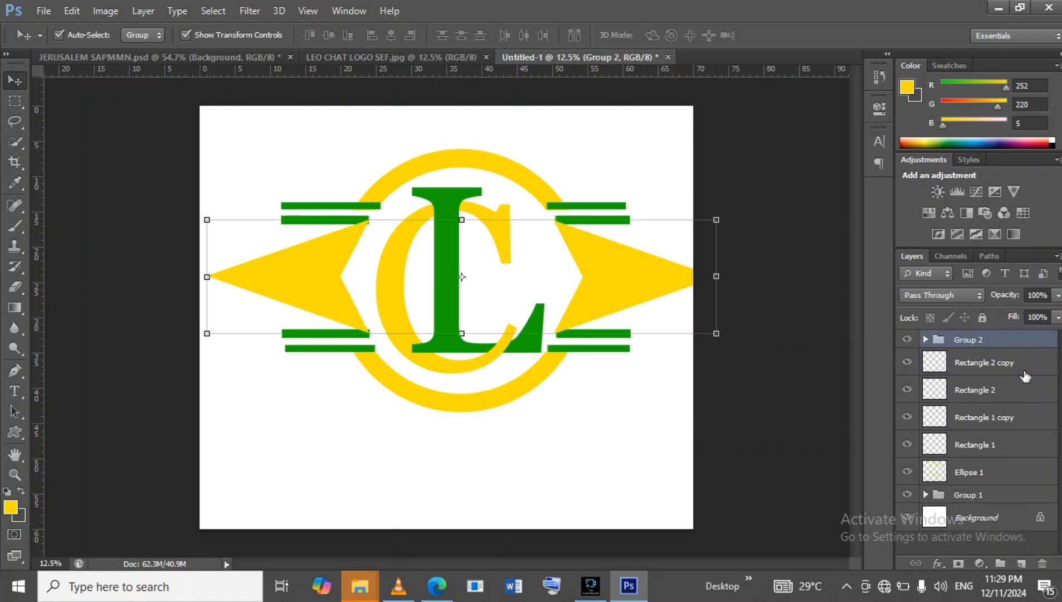
double_click(971, 339)
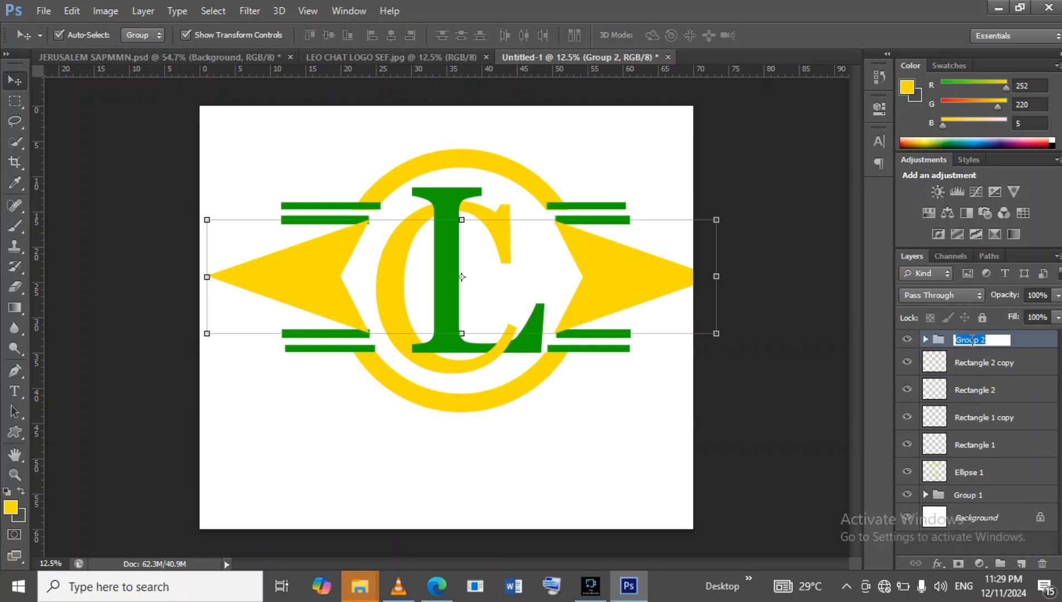
type("ARROW")
key("Return")
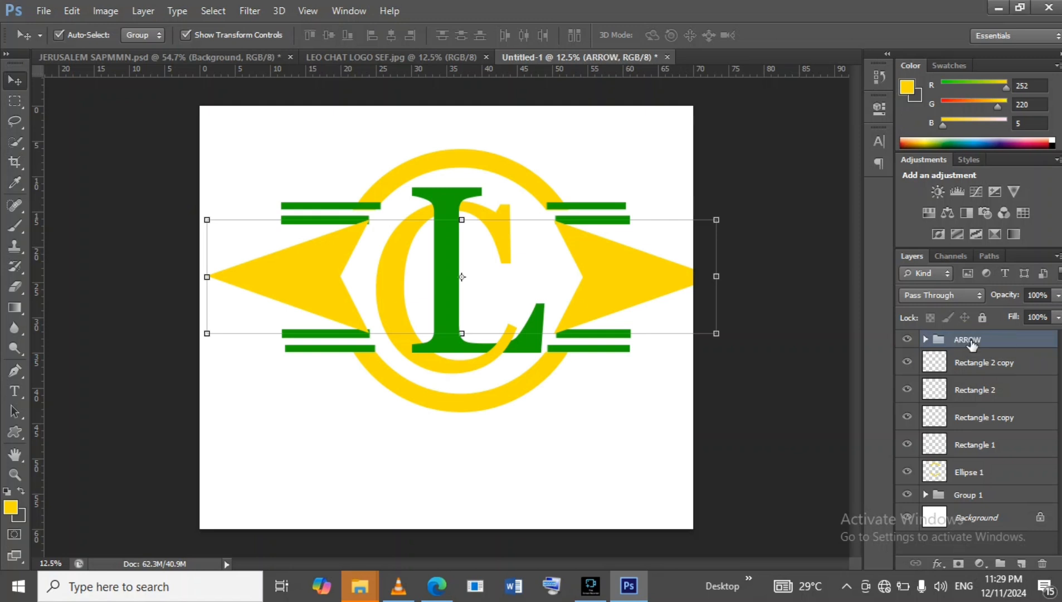
Group the four green bar rectangle layers together and name the group RECTANGLES.
left_click(1022, 365)
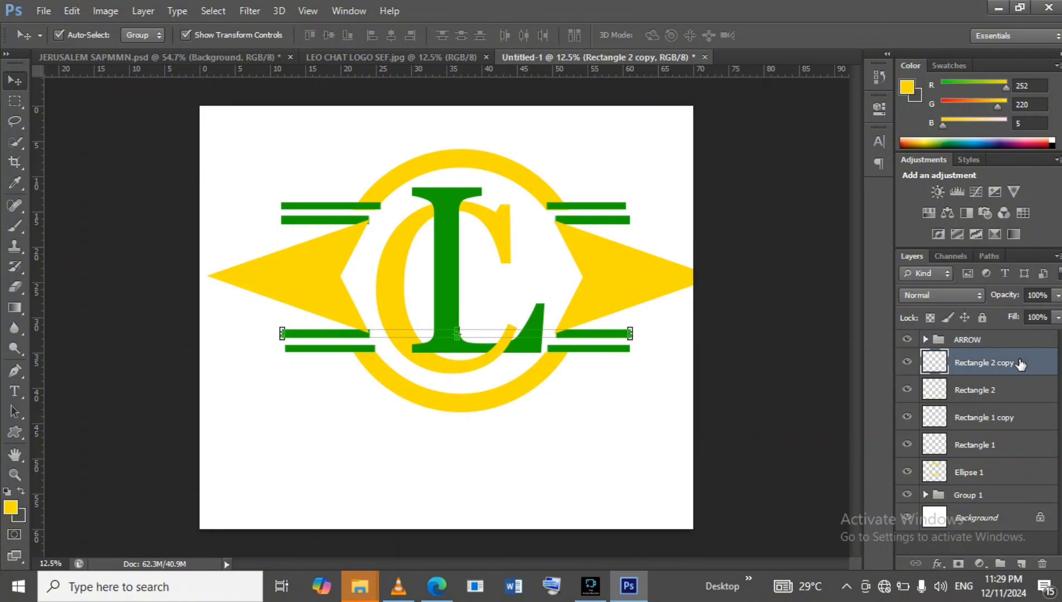
left_click(1019, 390, "shift")
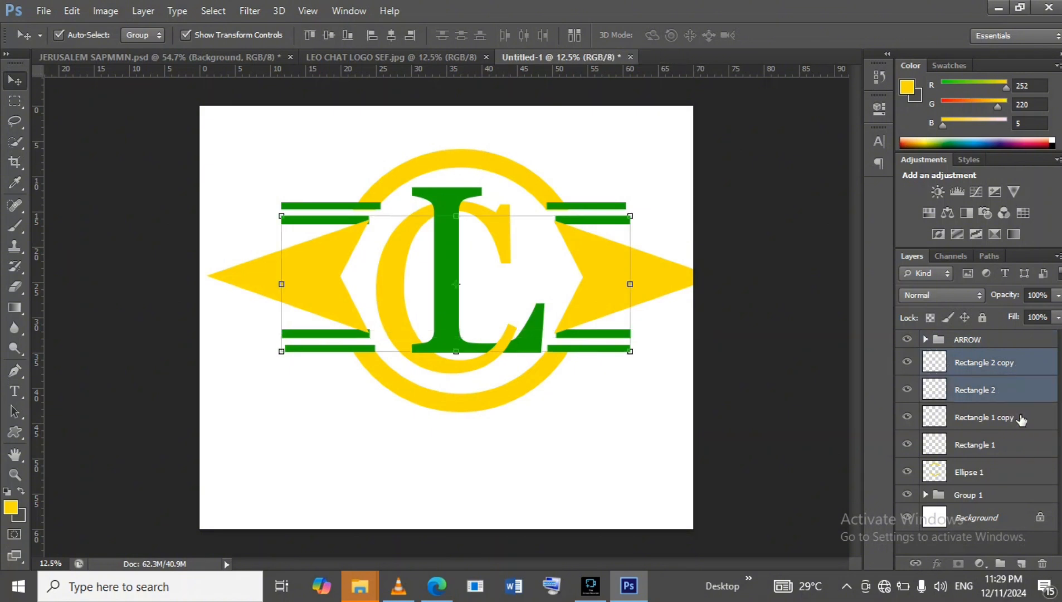
left_click(1021, 420, "shift")
left_click(1020, 446, "shift")
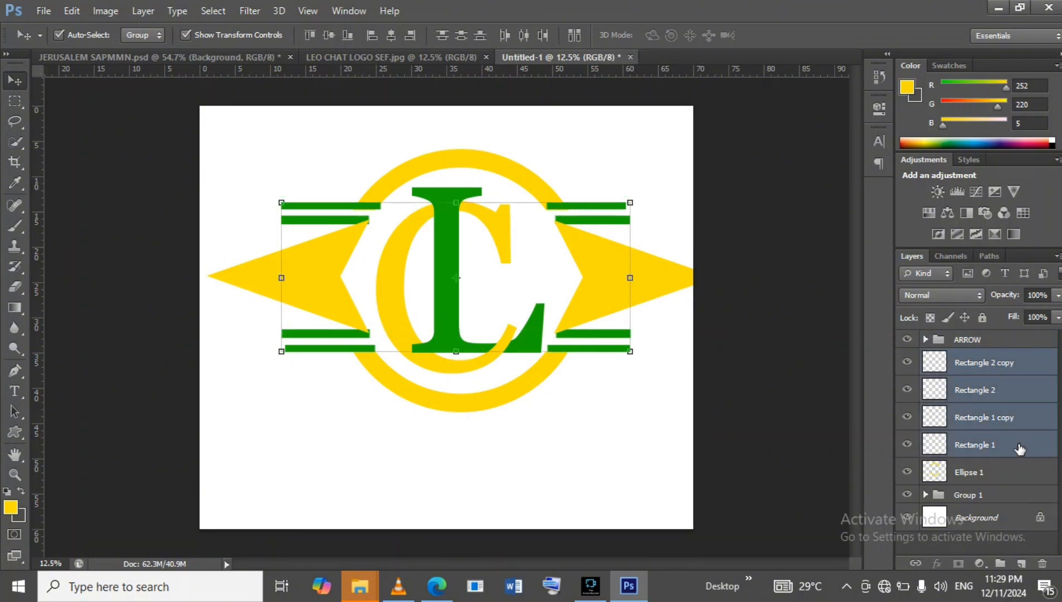
key("ctrl+g")
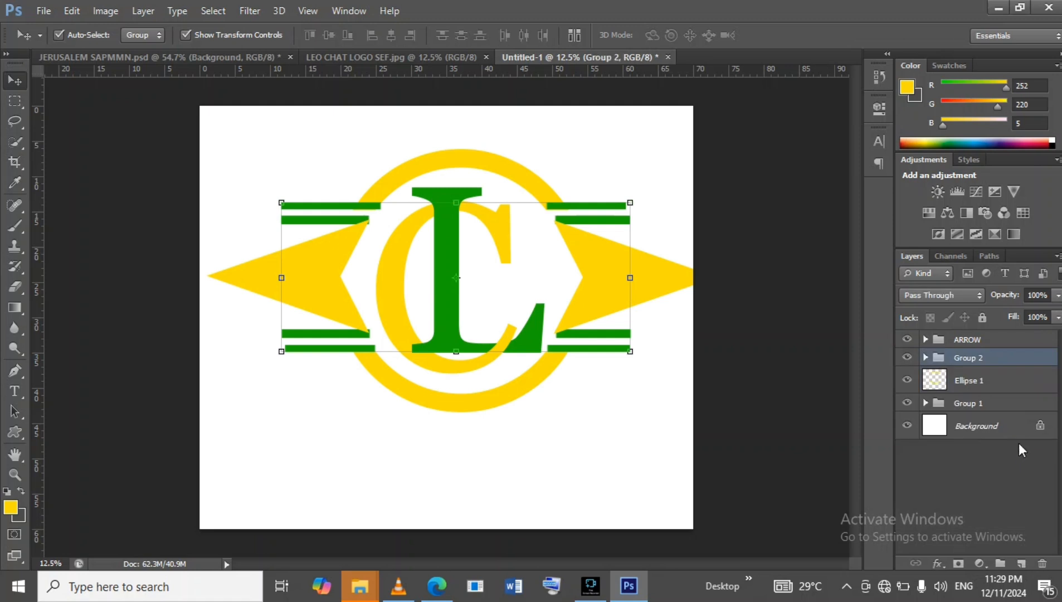
double_click(975, 357)
type("RECT")
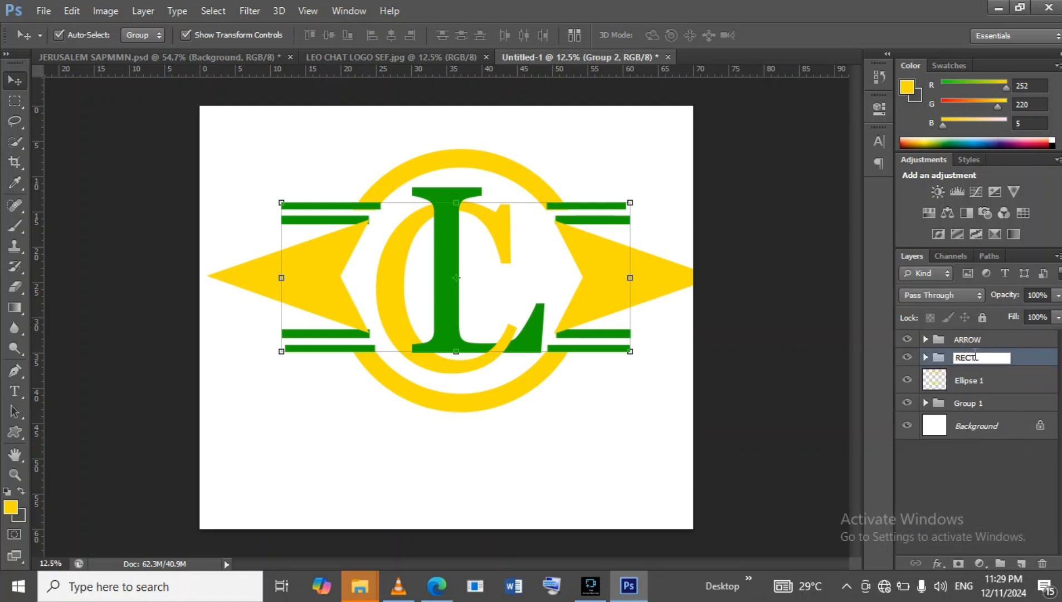
type("ANGLES")
key("Return")
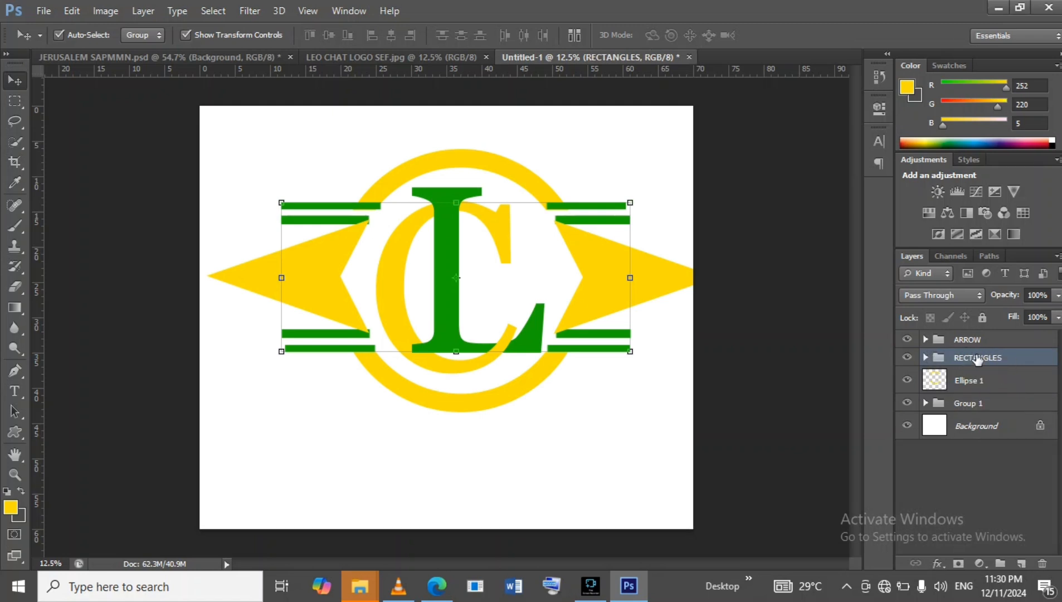
left_click(926, 358)
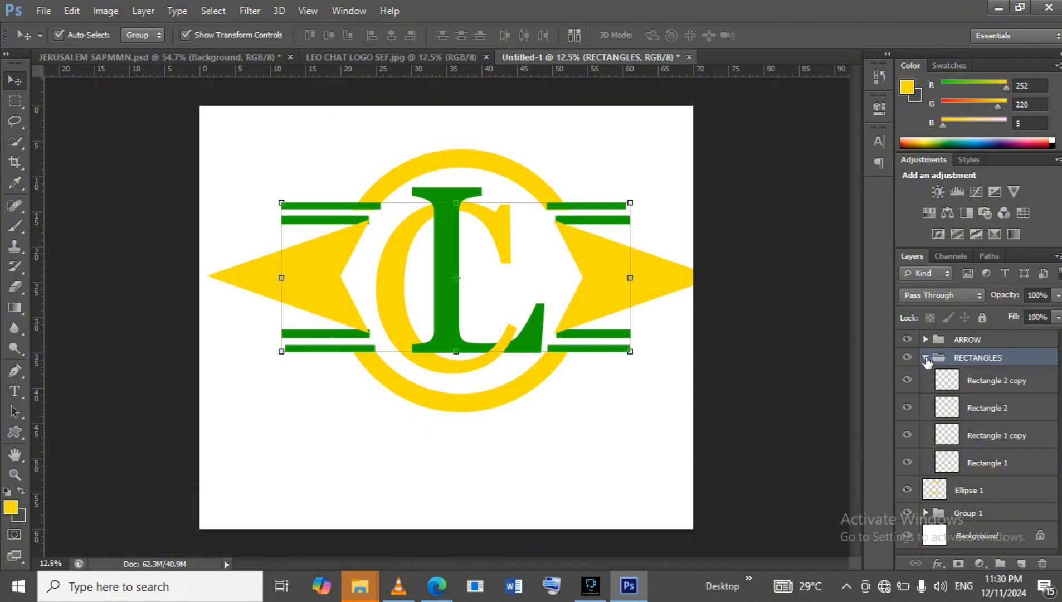
left_click(1031, 380)
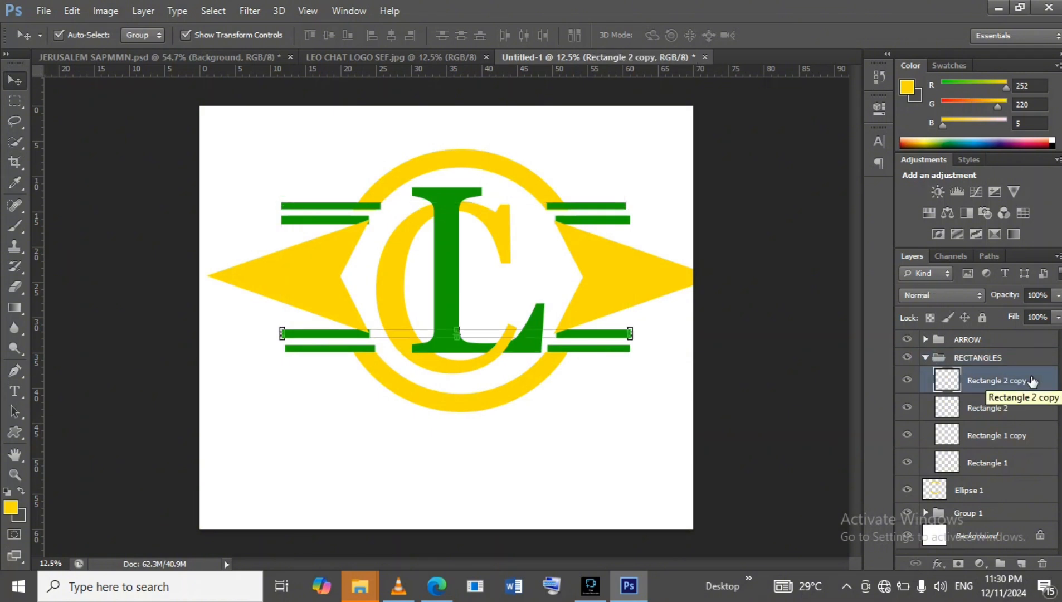
left_click(925, 357)
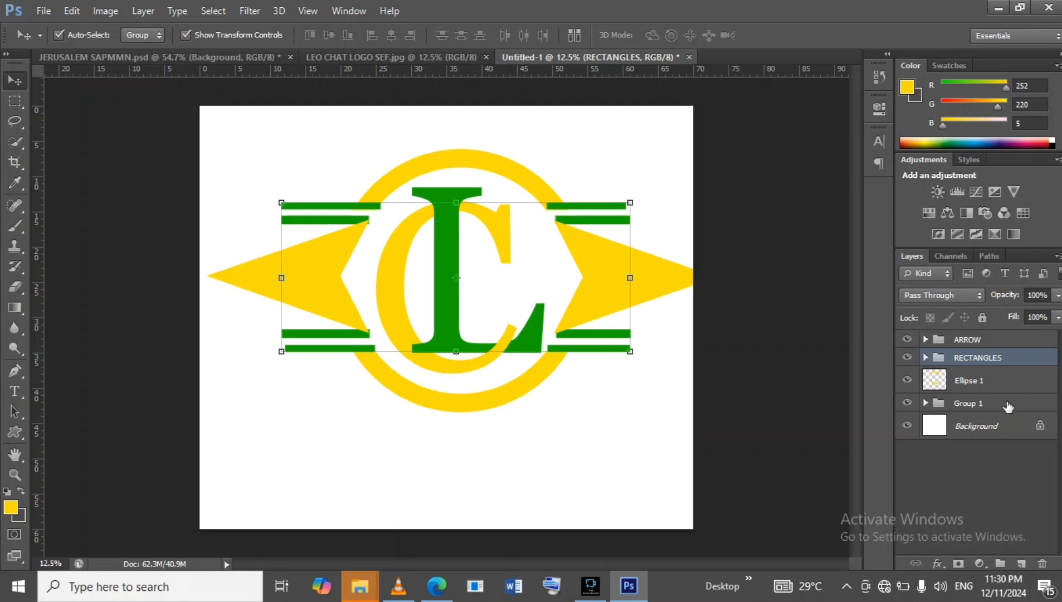
left_click(1003, 384)
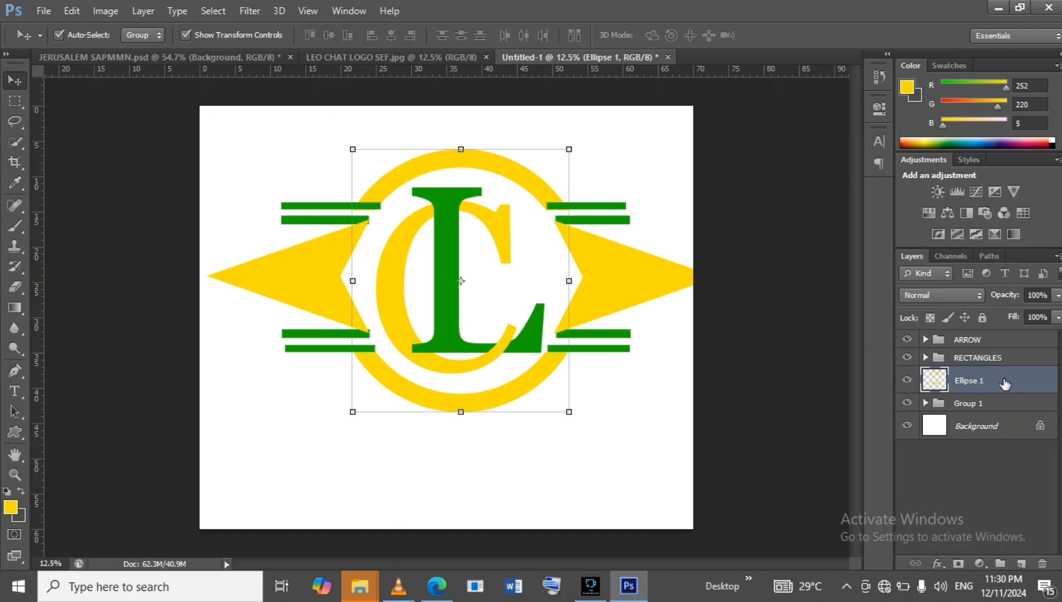
double_click(1004, 384)
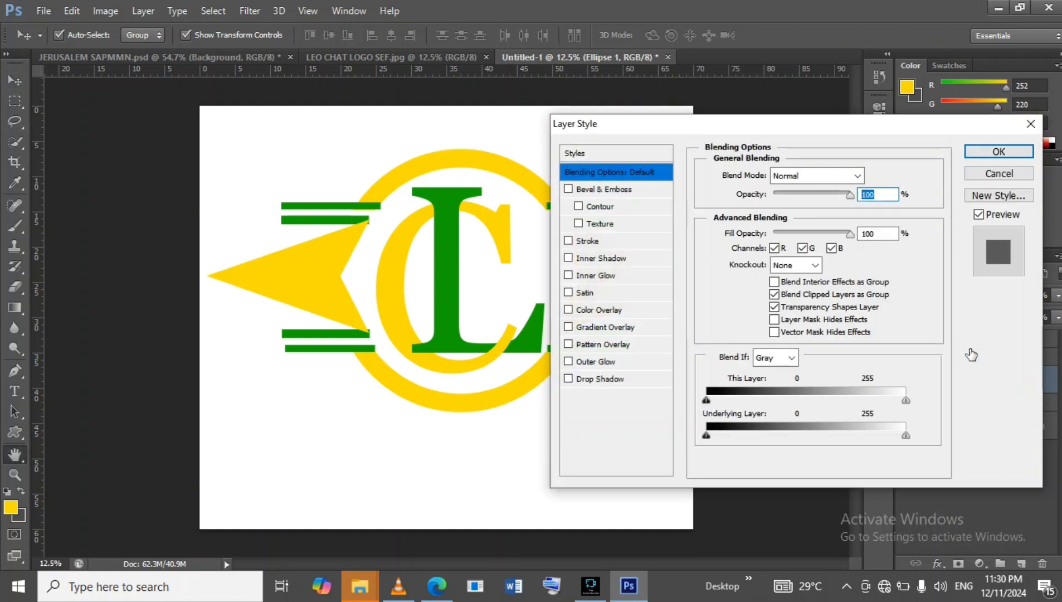
left_click(998, 174)
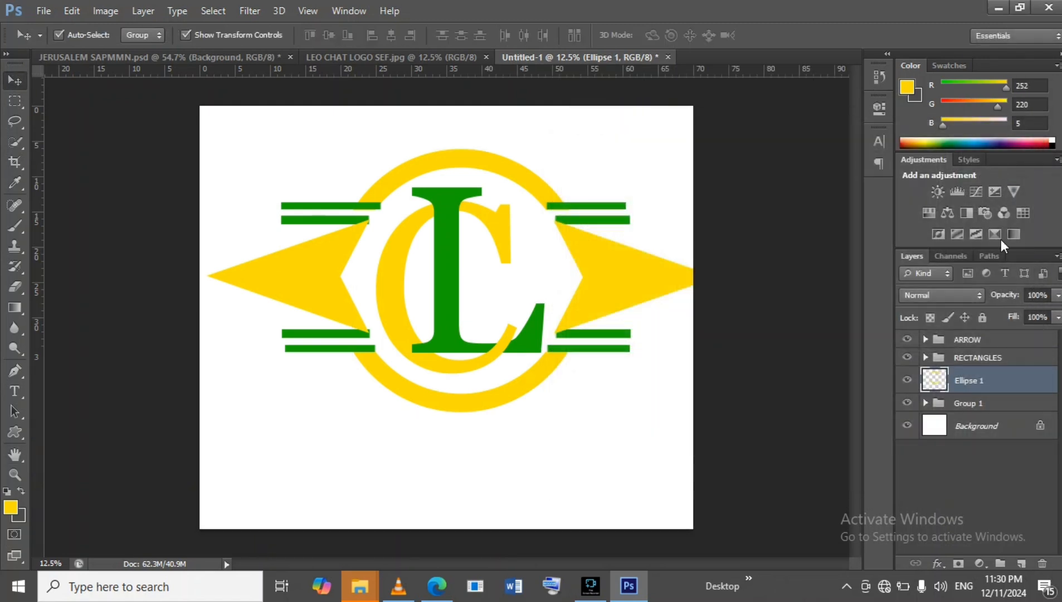
left_click(938, 563)
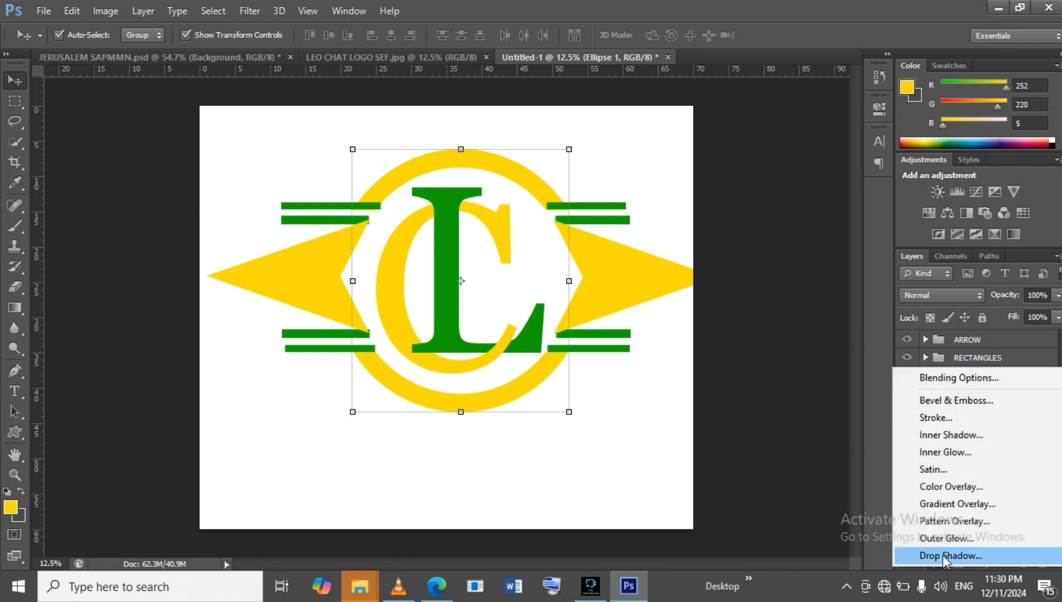
left_click(823, 491)
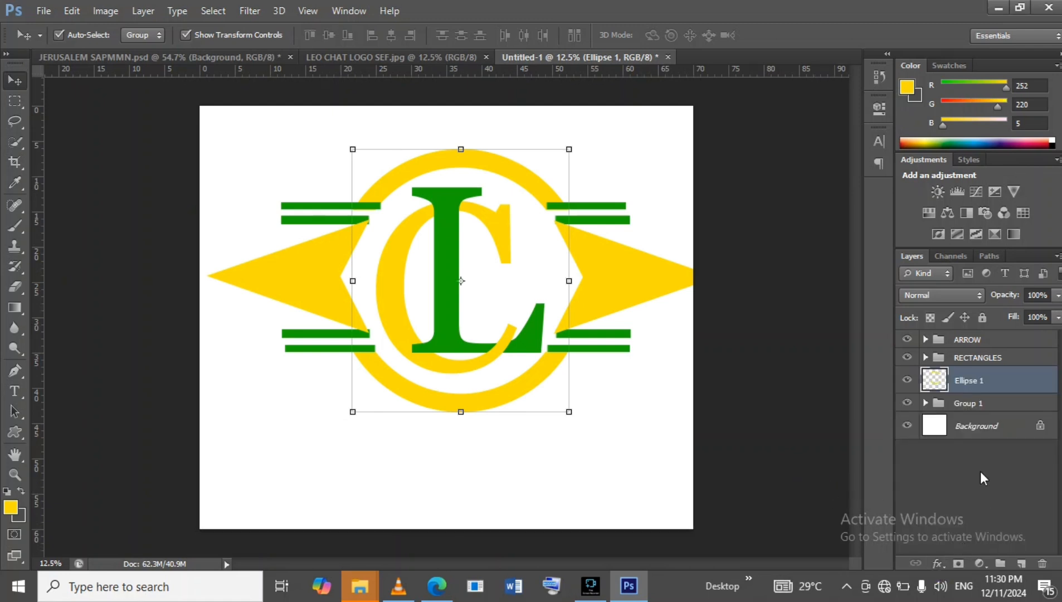
right_click(1011, 382)
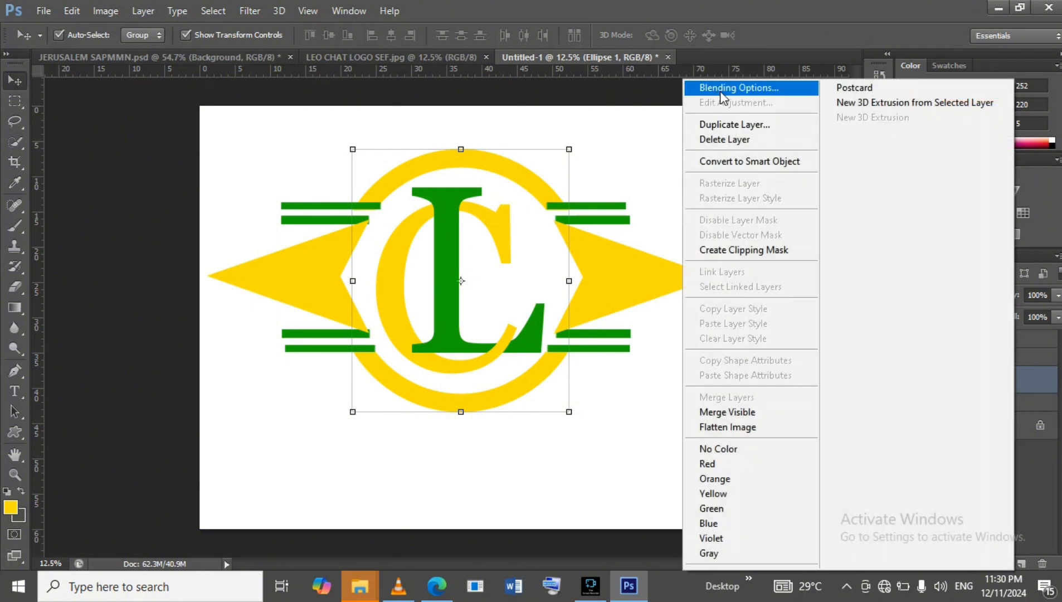
left_click(1030, 387)
left_click(1026, 379)
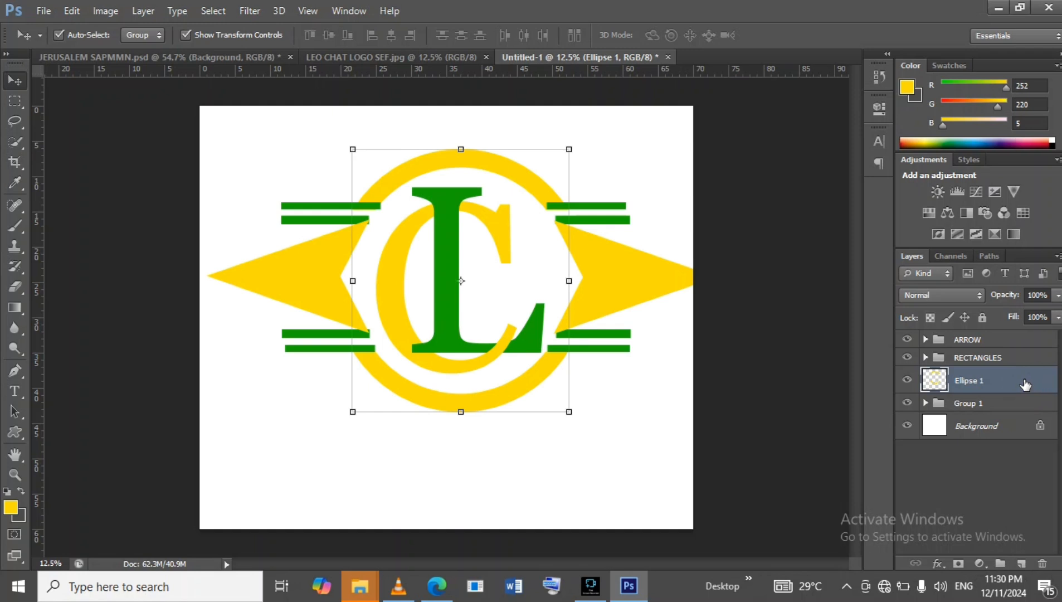
double_click(1025, 383)
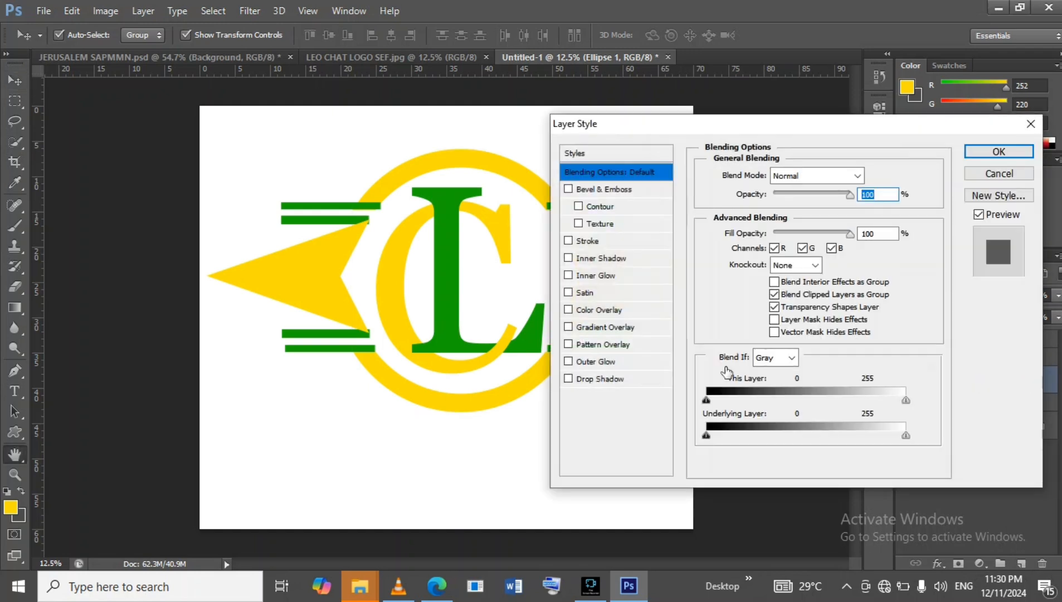
left_click(605, 380)
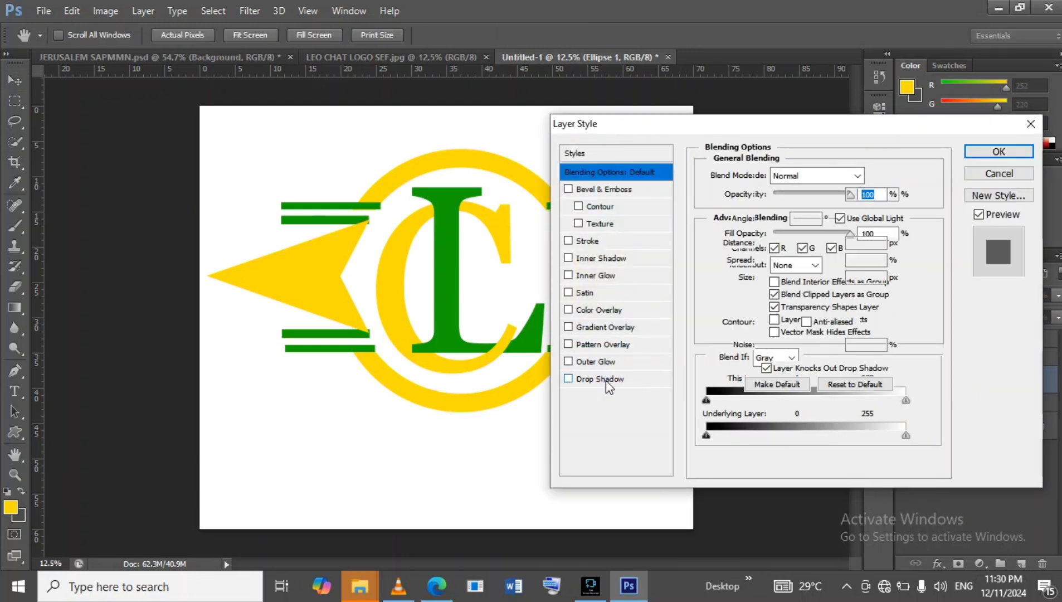
left_click_drag(645, 129, 683, 131)
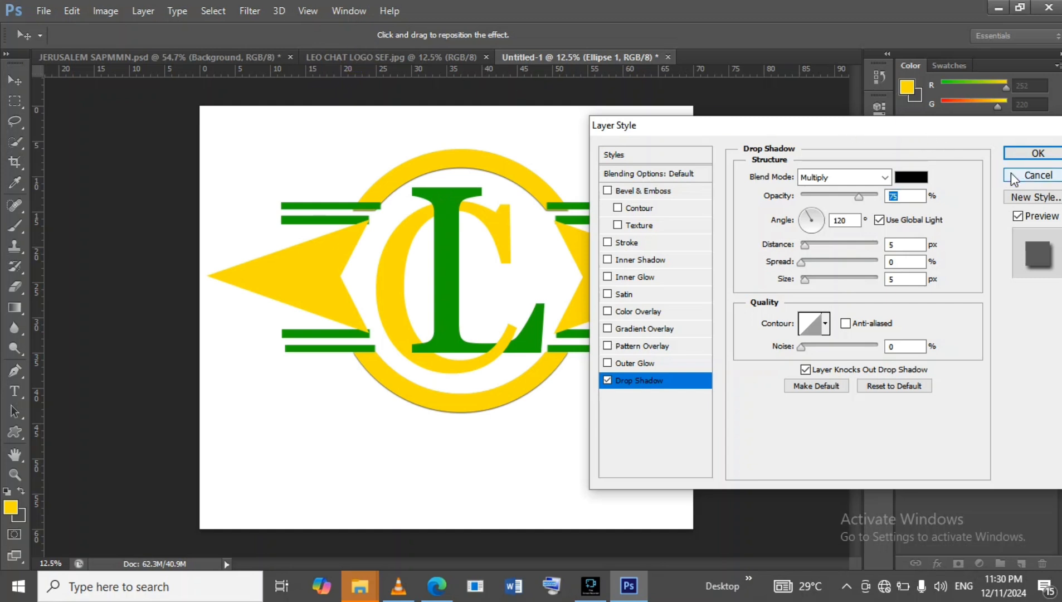
left_click(1031, 175)
Add a drop shadow to the yellow ring ellipse with 100% opacity, 35 px distance and 35 px size.
left_click(366, 54)
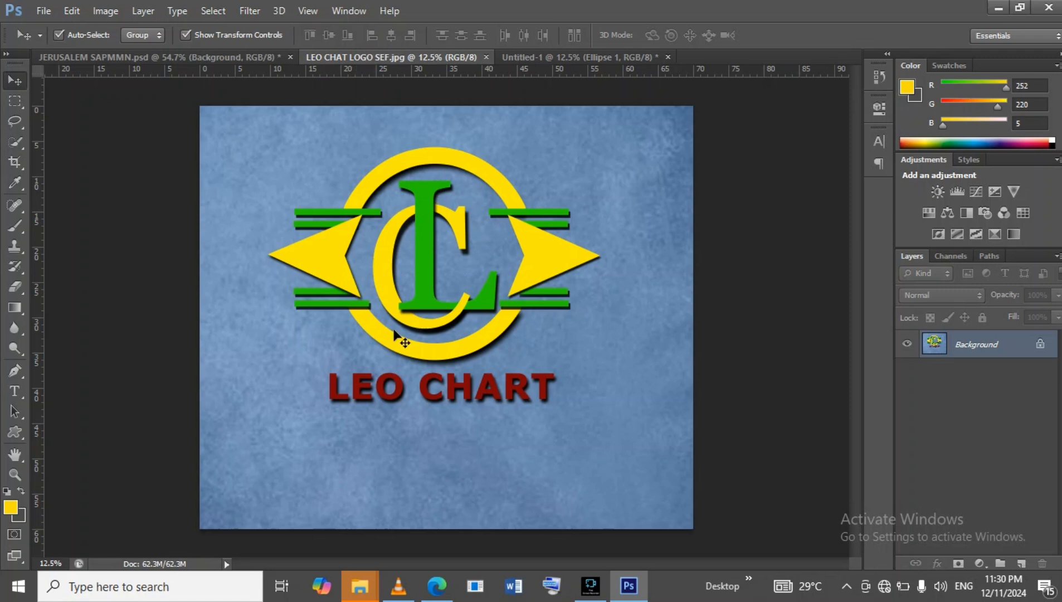
left_click(562, 55)
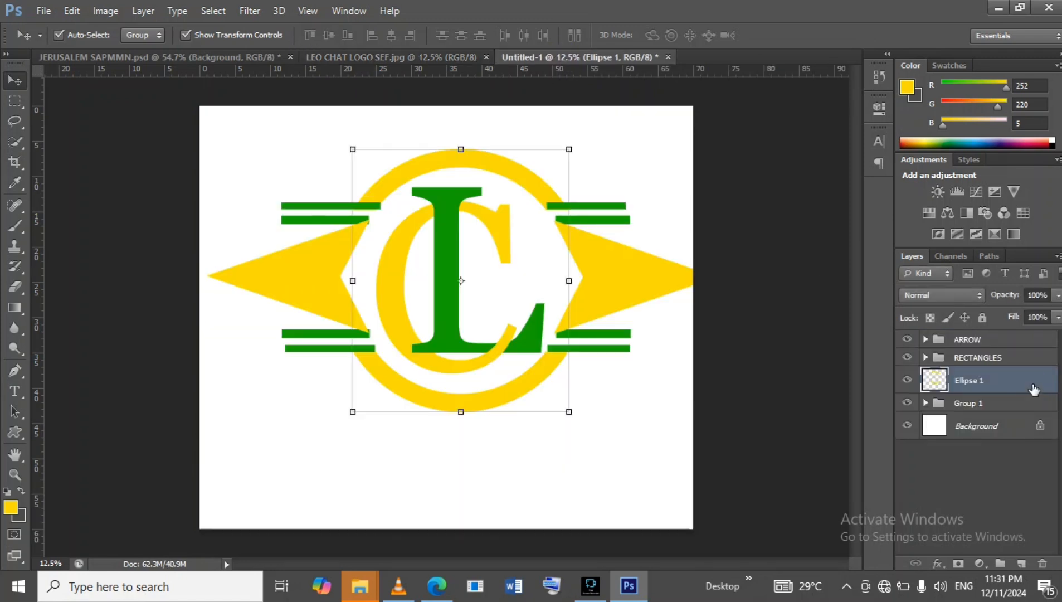
double_click(1033, 389)
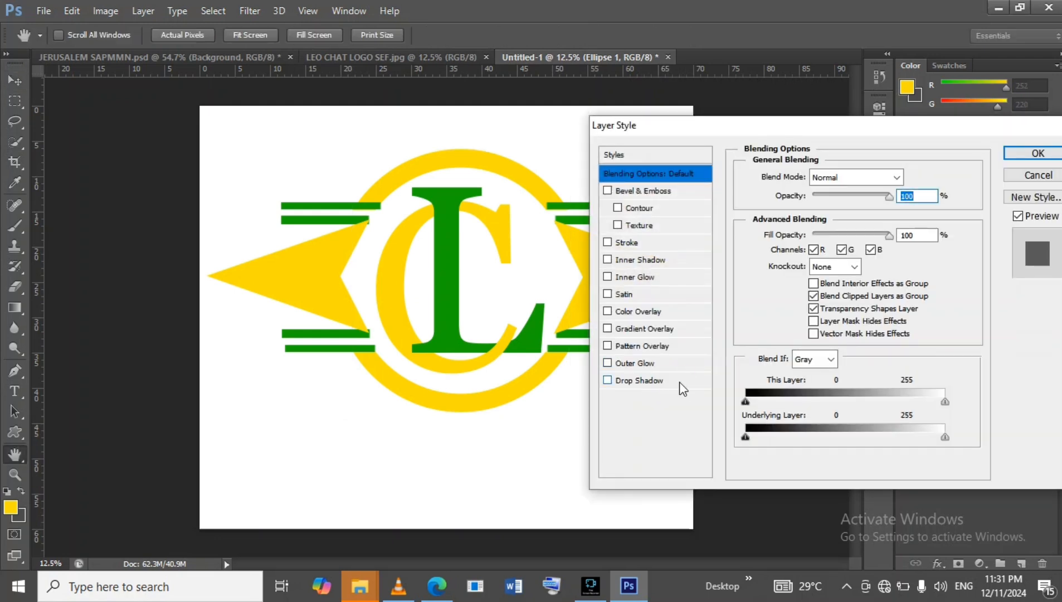
left_click(679, 381)
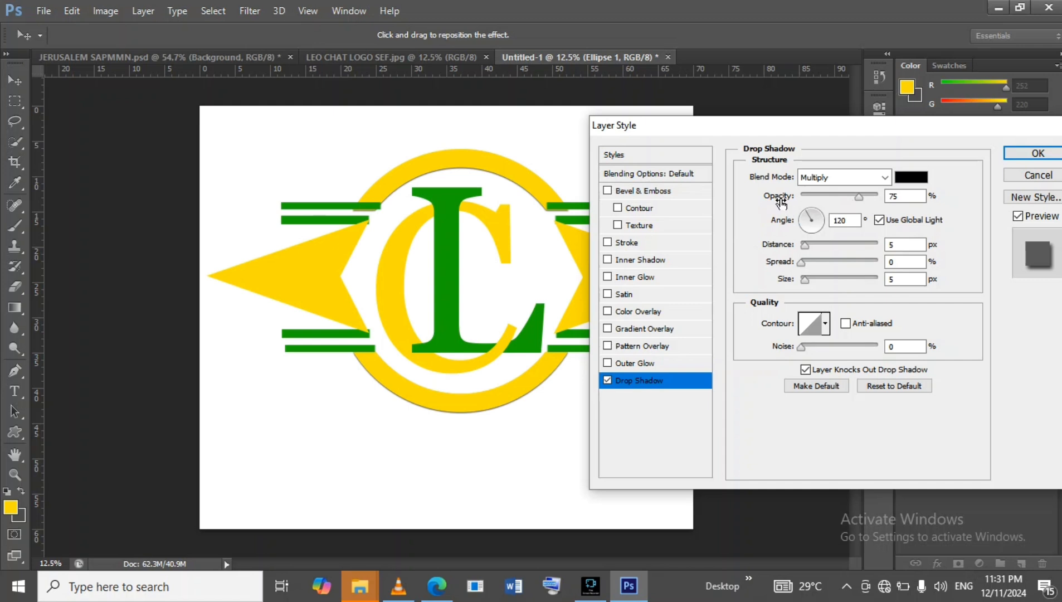
left_click_drag(858, 197, 879, 193)
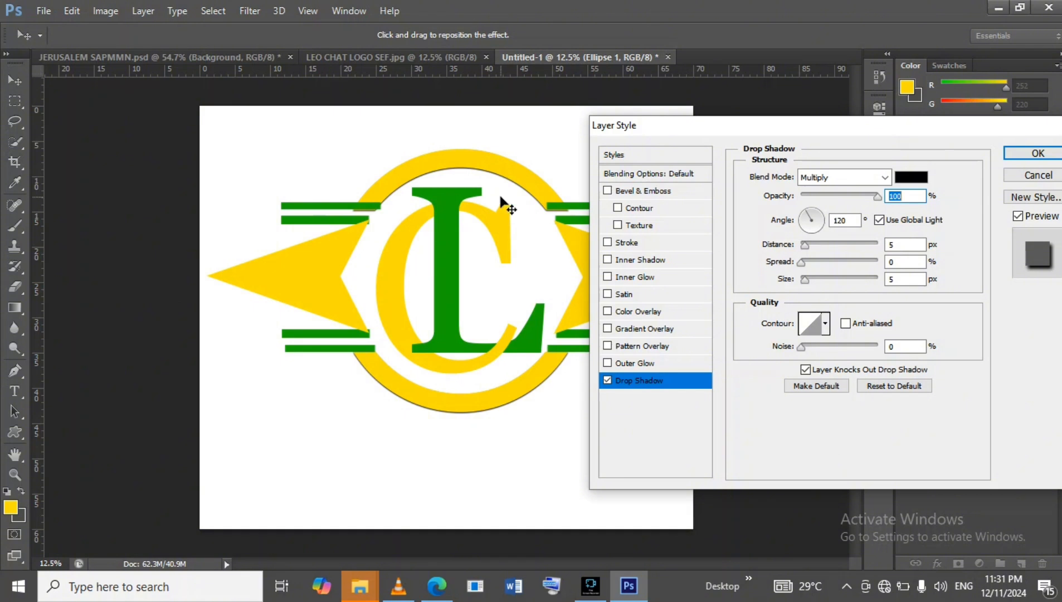
left_click_drag(806, 247, 821, 247)
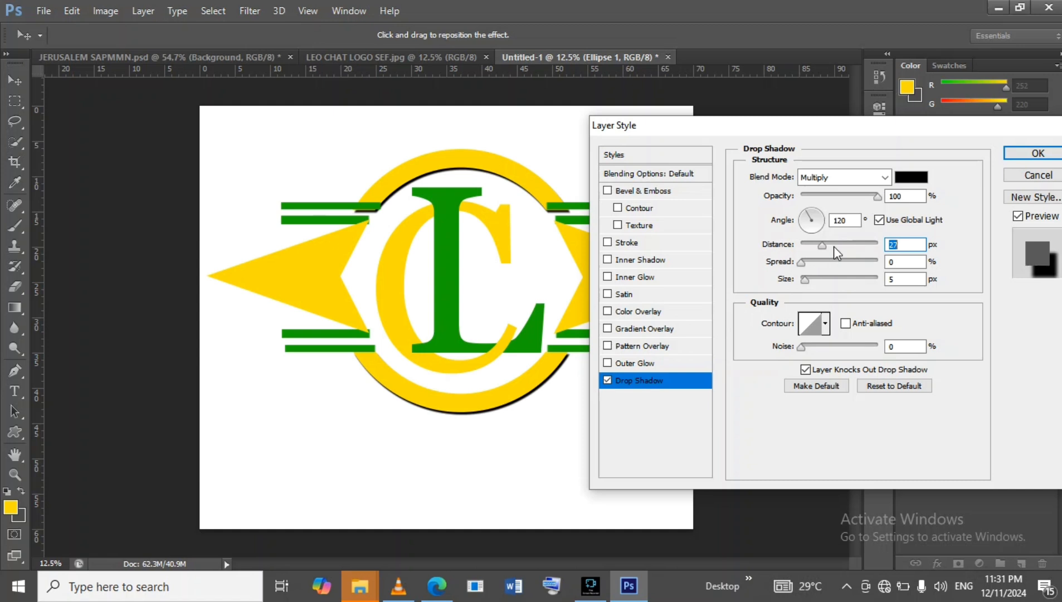
left_click_drag(802, 280, 828, 246)
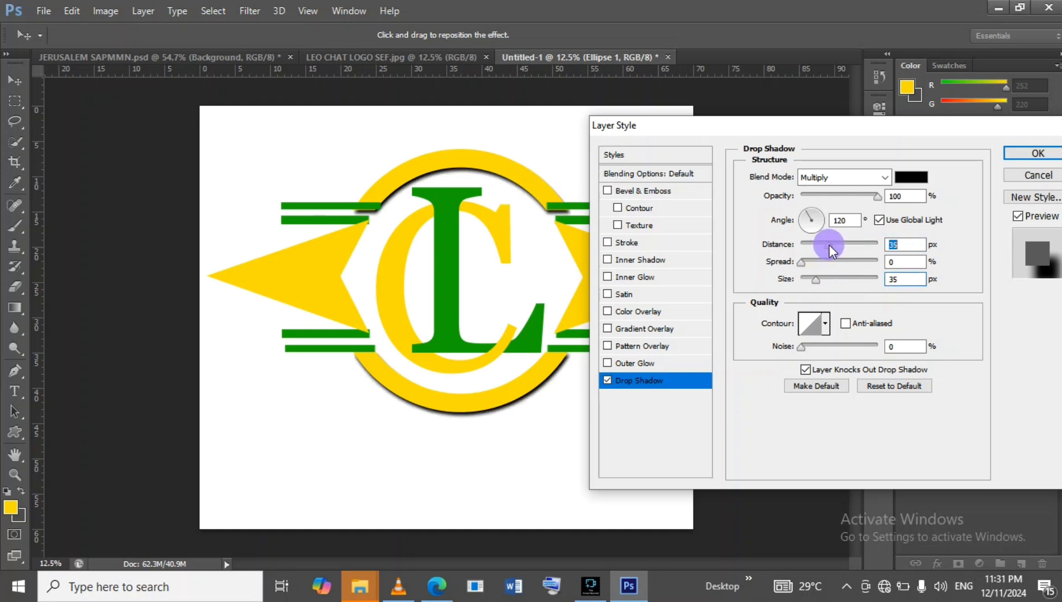
left_click_drag(832, 245, 833, 245)
left_click(1021, 152)
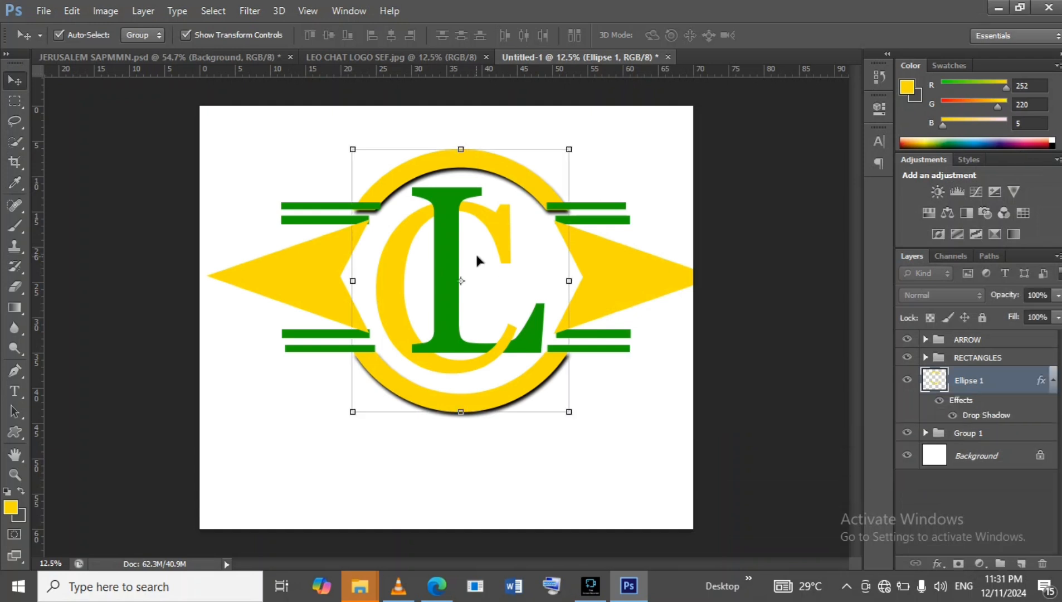
left_click(1011, 344)
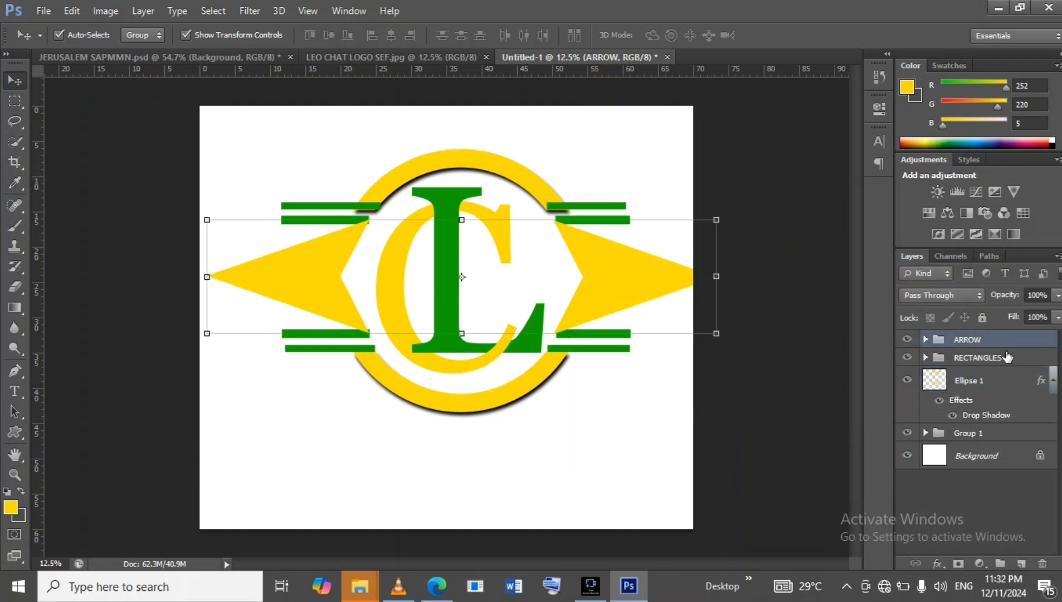
left_click(925, 358)
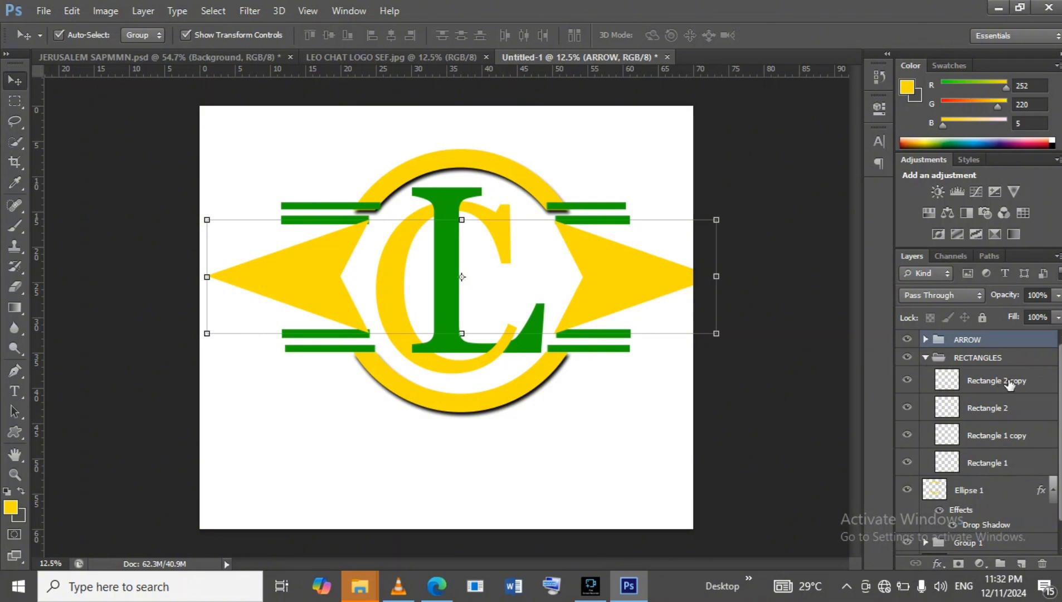
double_click(1031, 380)
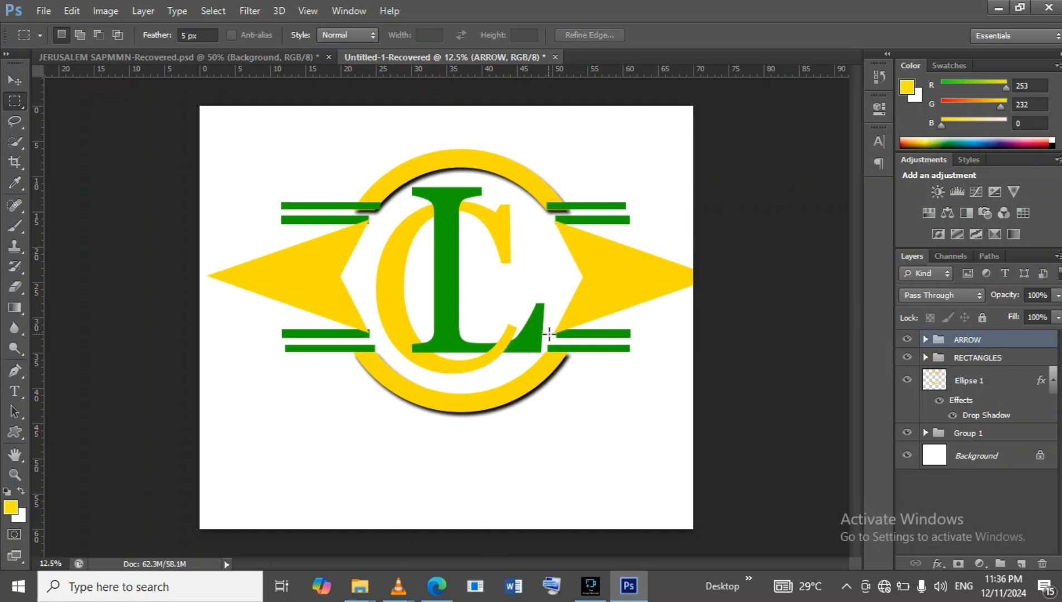
Add a drop shadow to the Rectangle 1 bar in the RECTANGLES group with 100% opacity, 32 px distance and 24 px size.
left_click(925, 357)
left_click(924, 357)
left_click(926, 358)
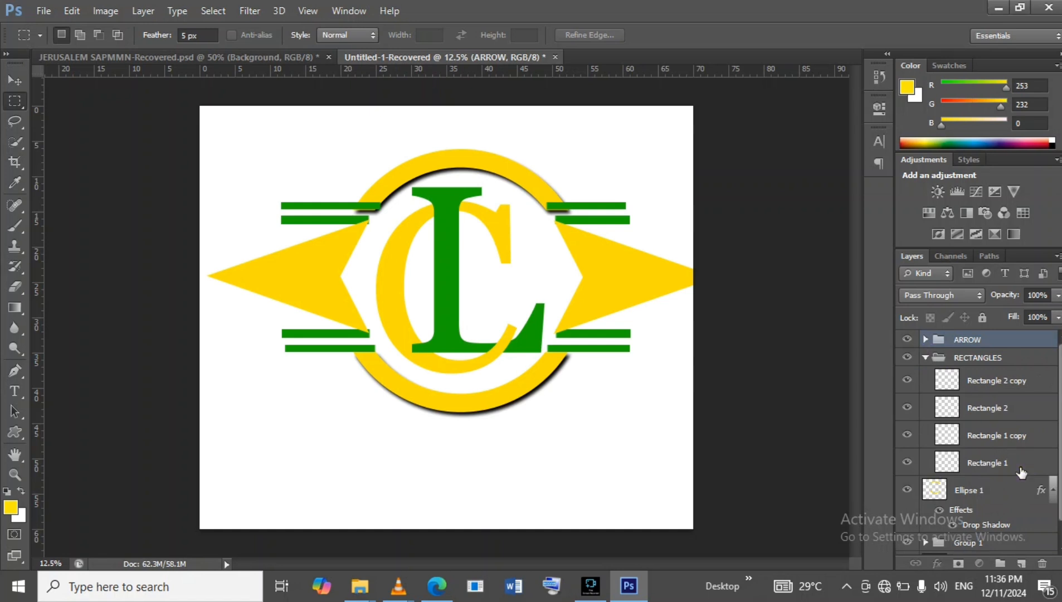
left_click(1020, 472)
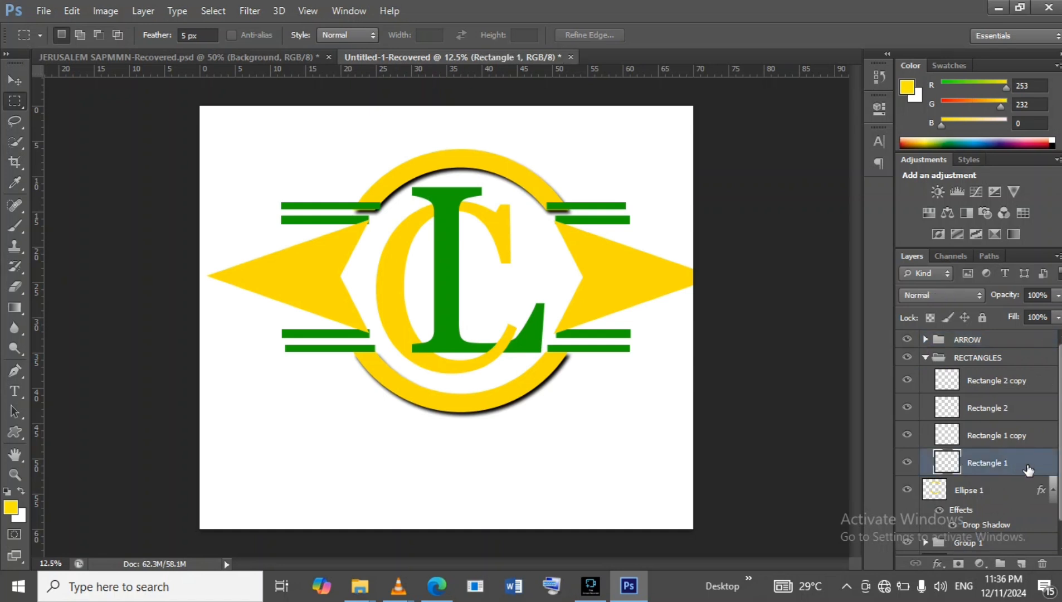
left_click(15, 81)
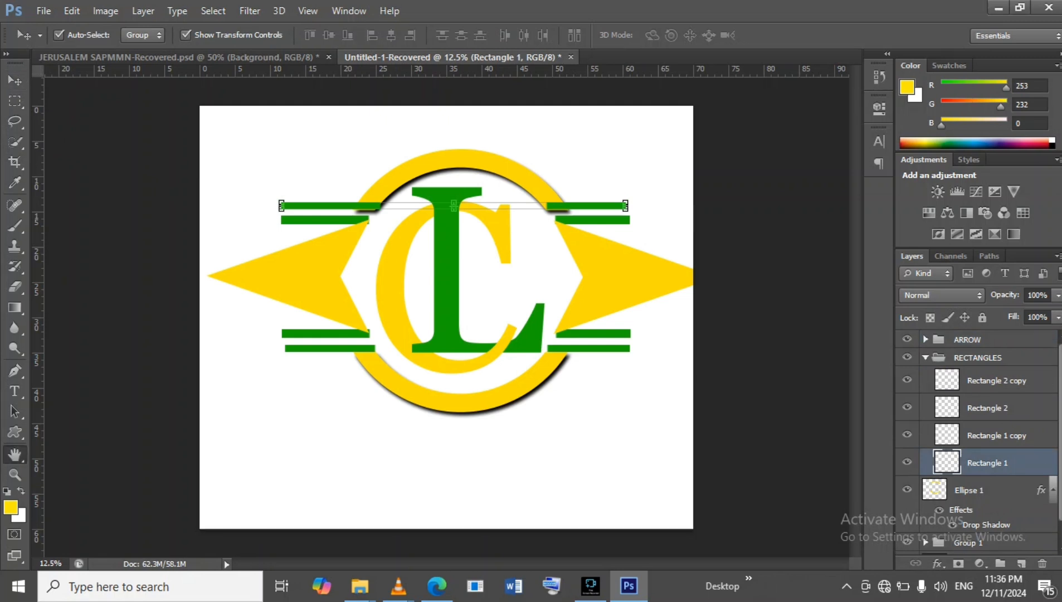
double_click(1037, 462)
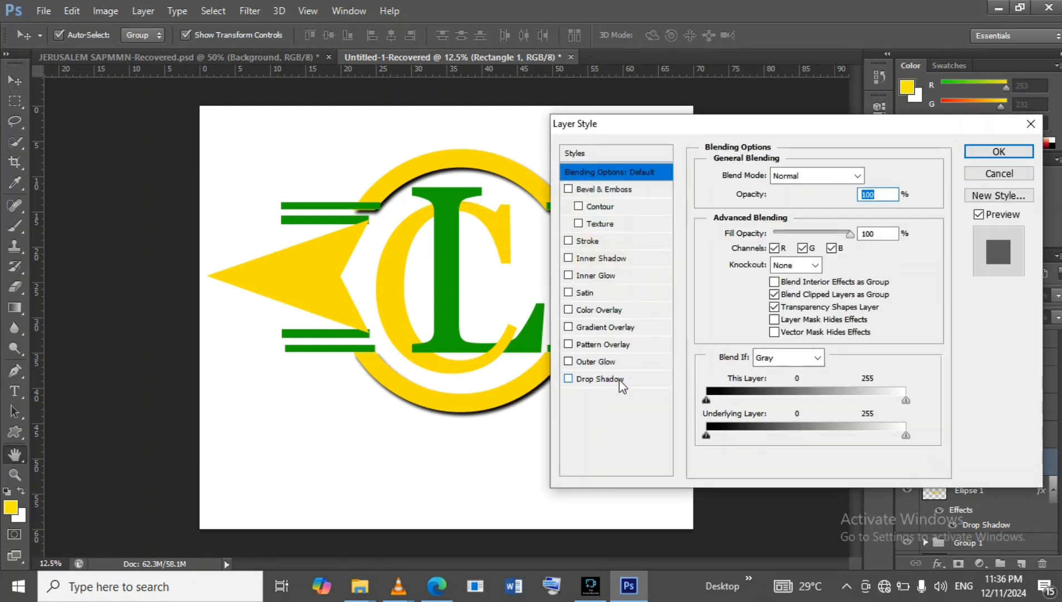
left_click(620, 379)
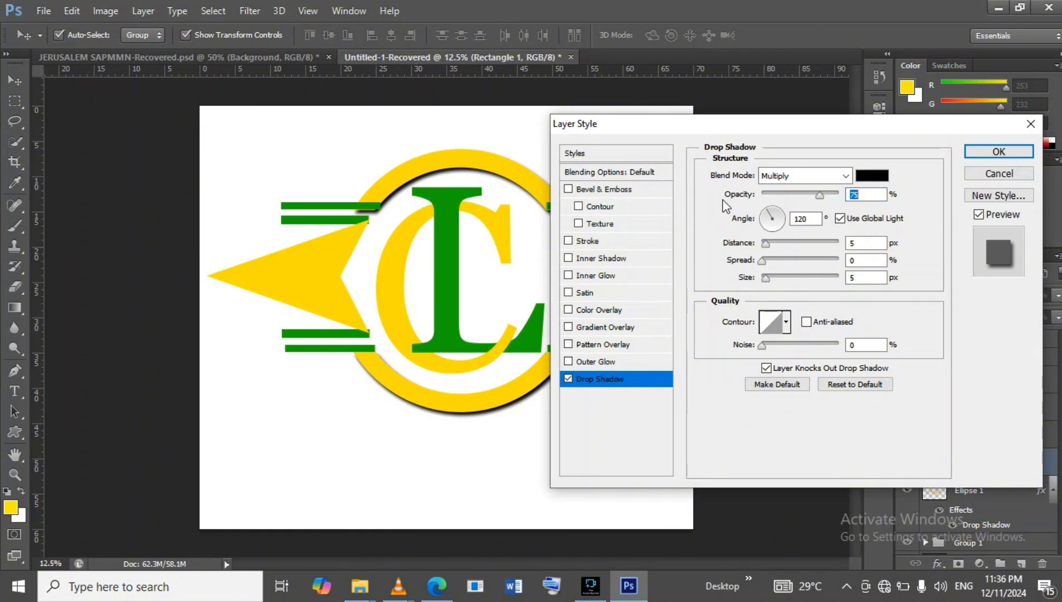
left_click_drag(826, 199, 840, 196)
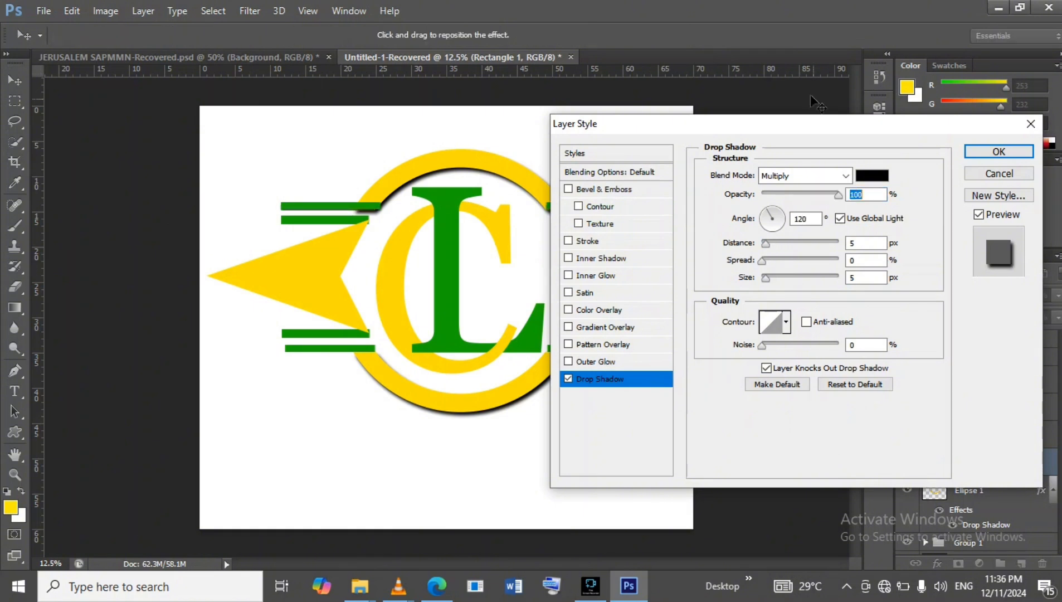
left_click_drag(801, 125, 868, 124)
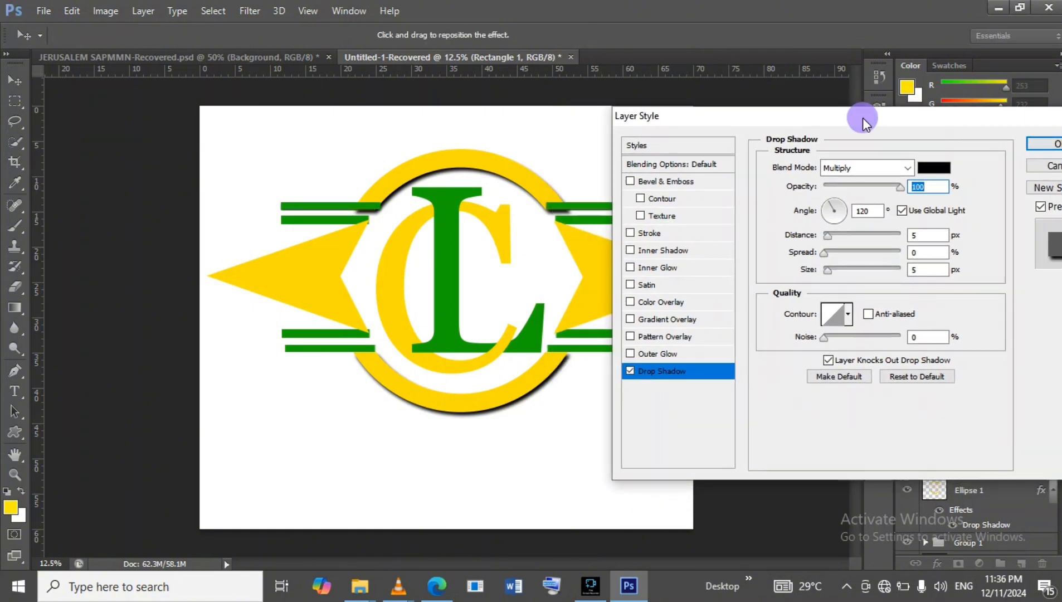
left_click_drag(827, 233, 840, 234)
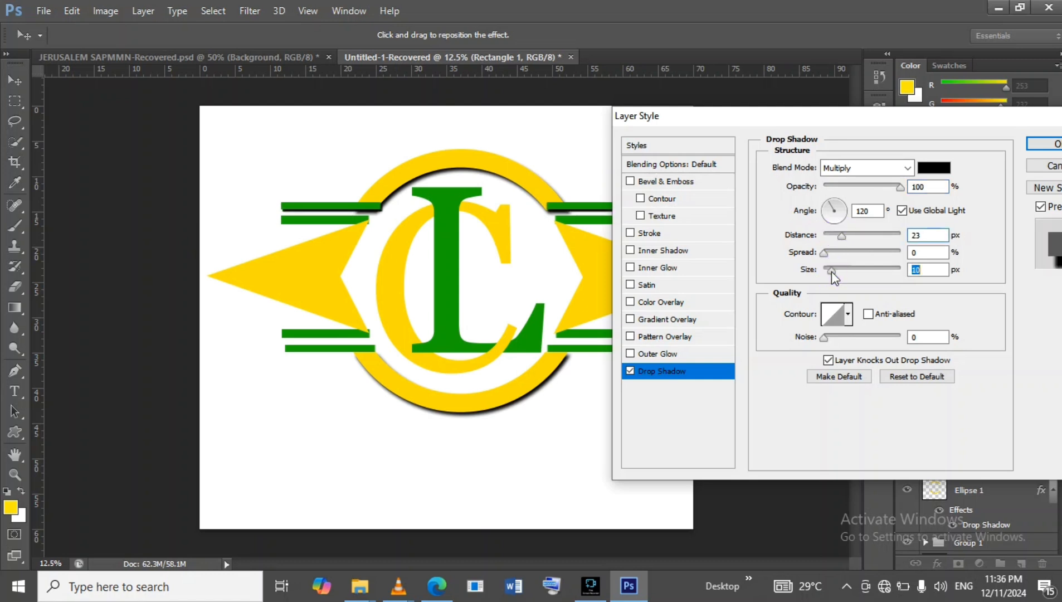
left_click_drag(834, 270, 836, 268)
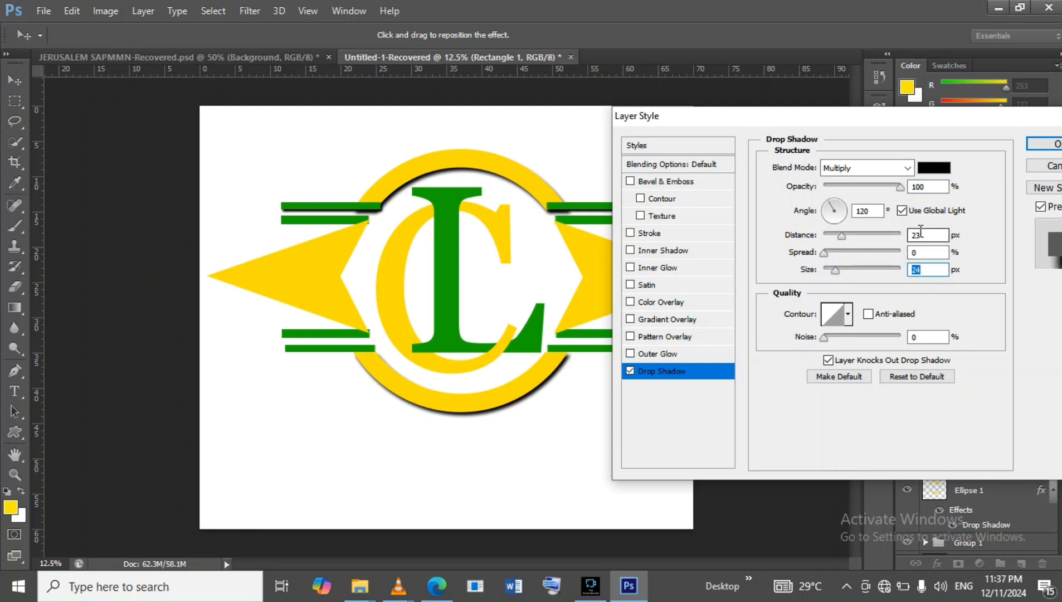
left_click_drag(841, 235, 849, 237)
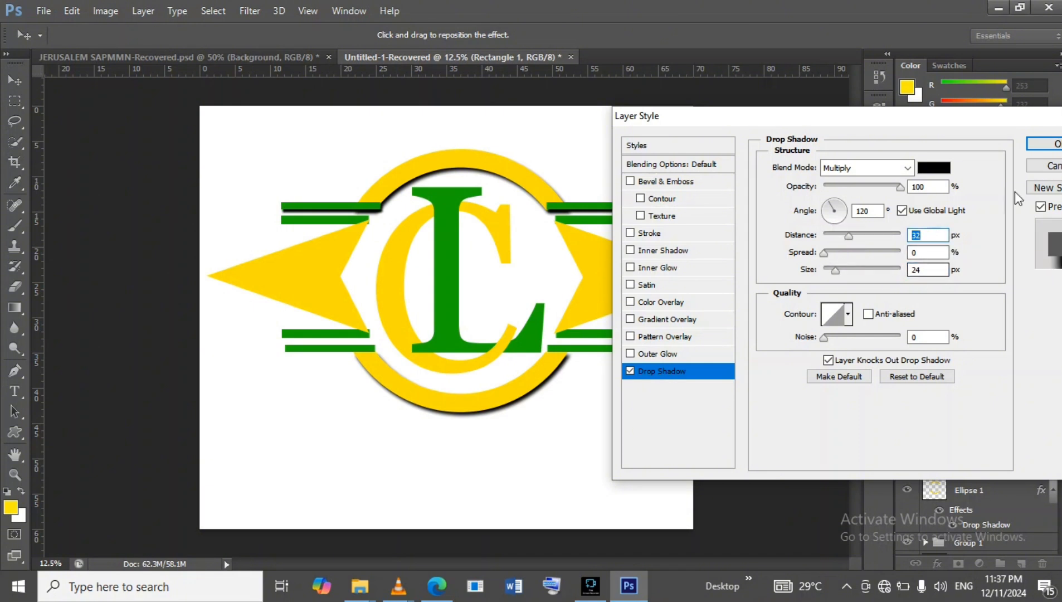
left_click(1045, 145)
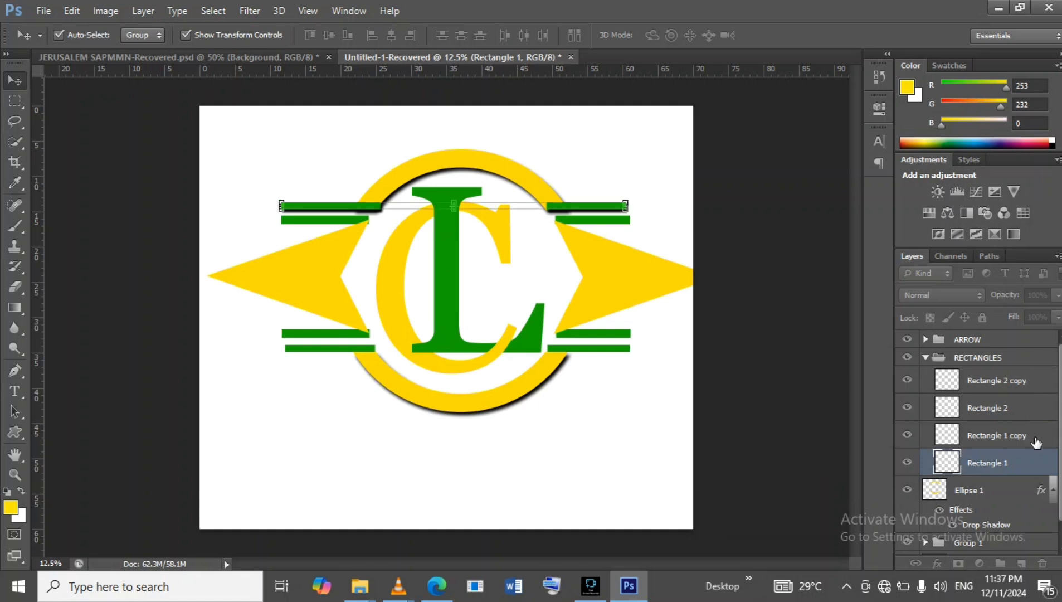
Add a drop shadow to the Rectangle 1 copy bar with 32 px distance, 24 px size and 99% opacity.
left_click(1041, 438)
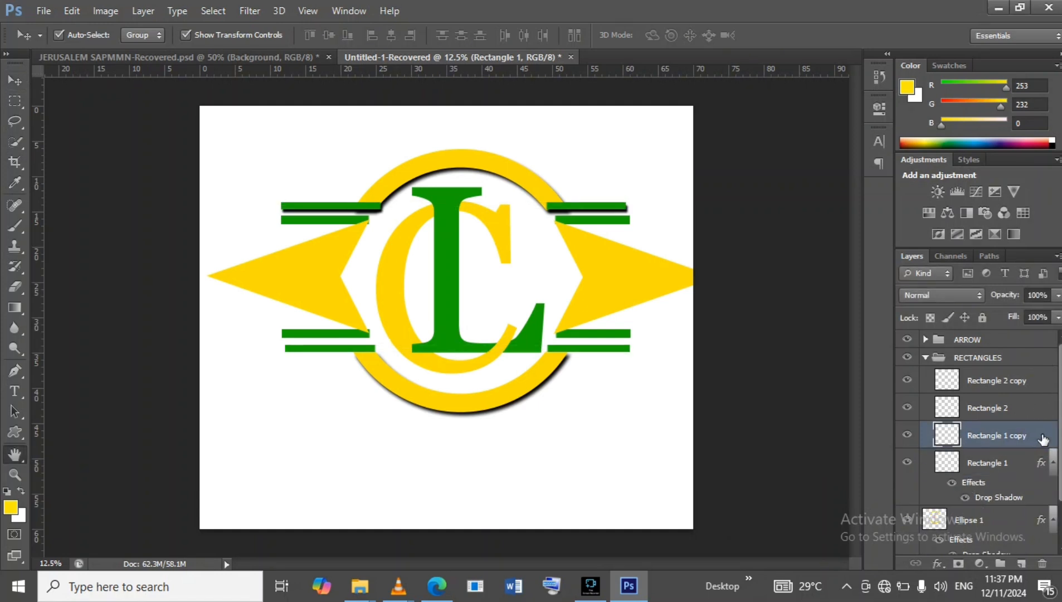
double_click(1042, 440)
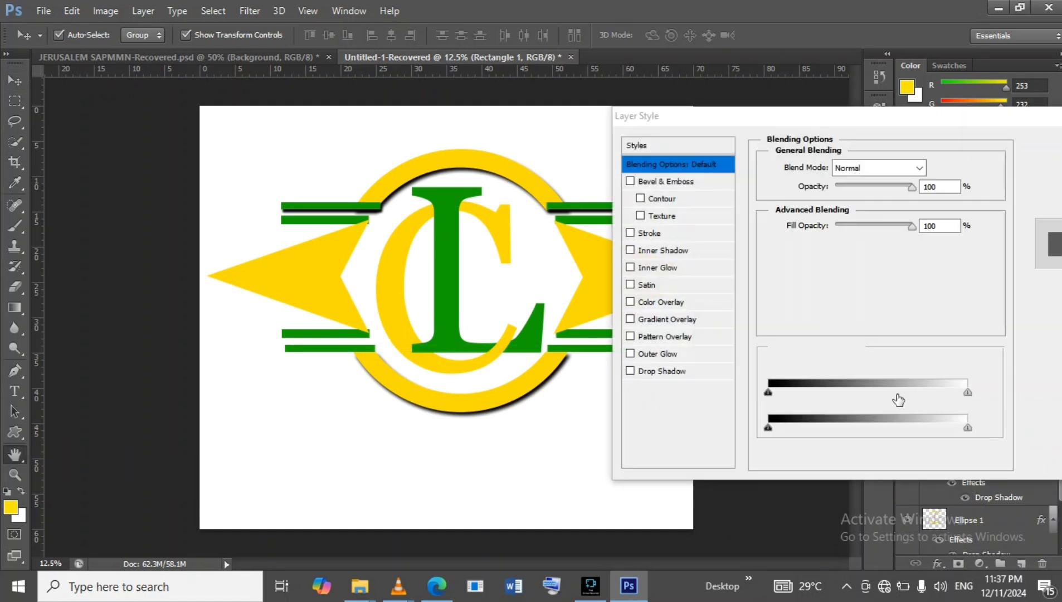
left_click(694, 372)
left_click(911, 235)
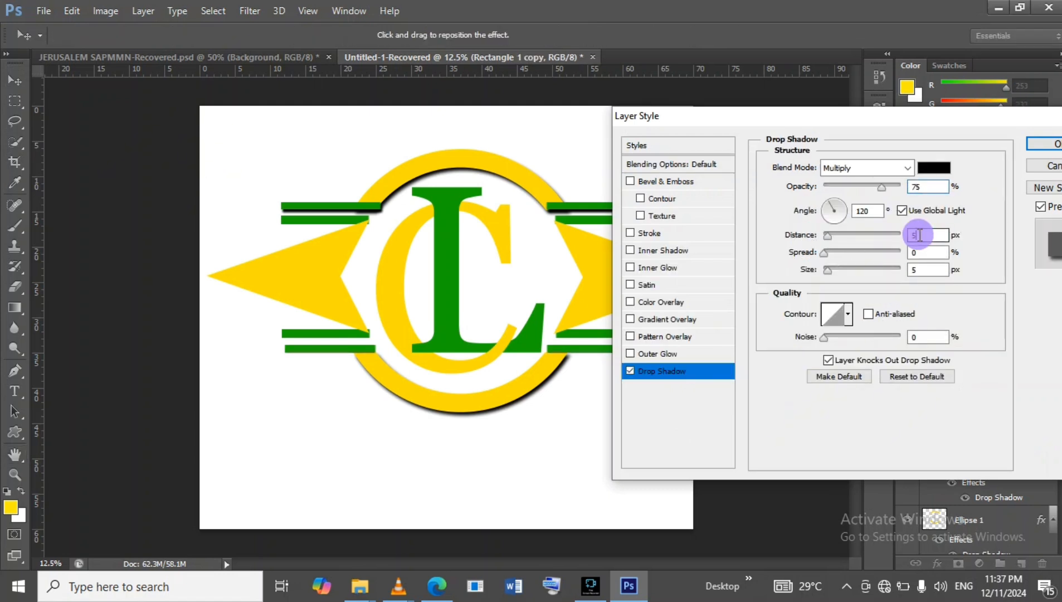
type("32")
left_click(913, 269)
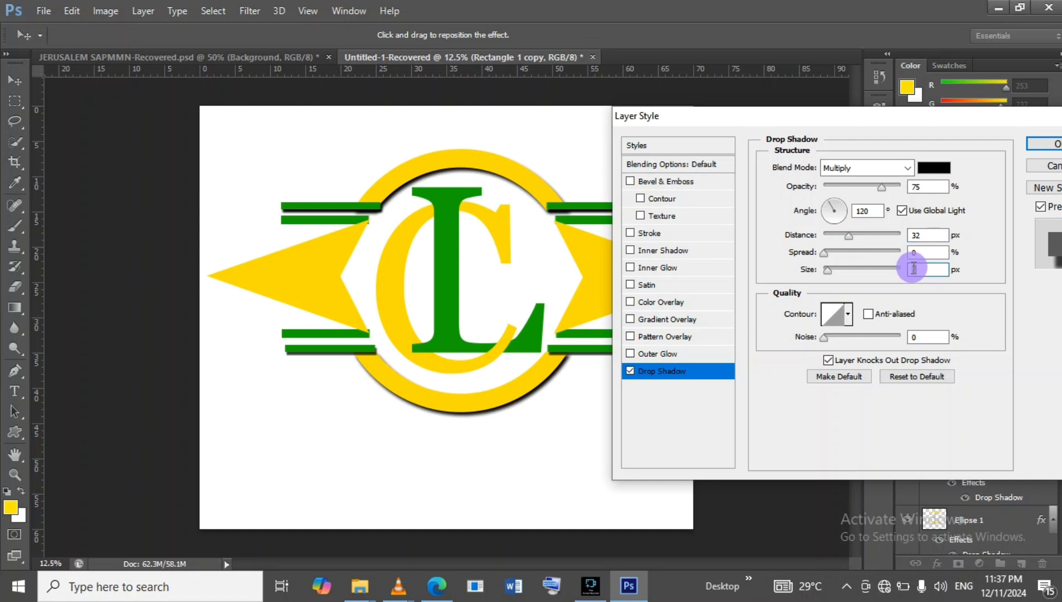
type("24")
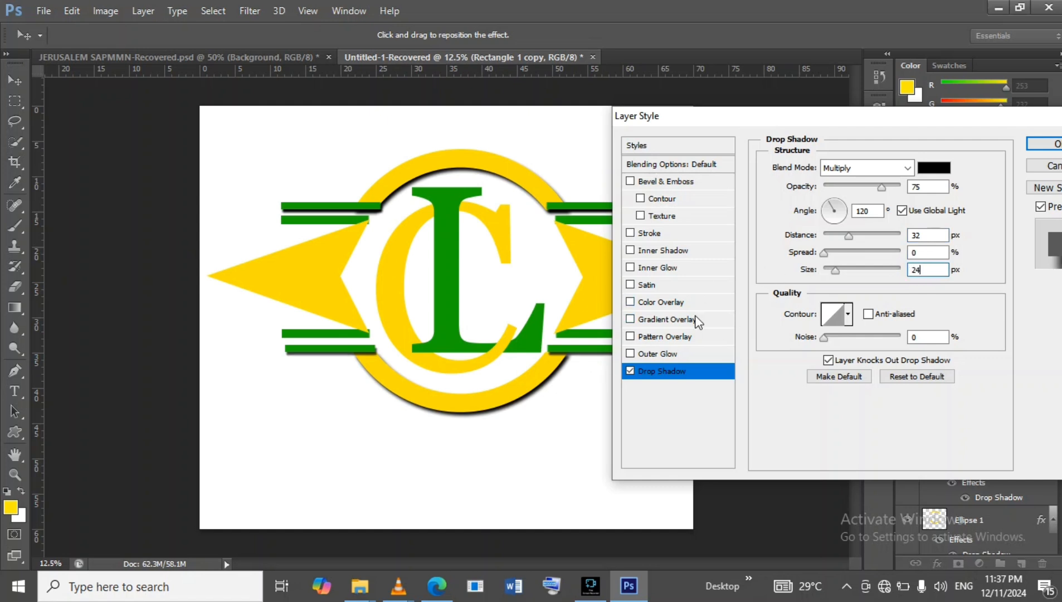
left_click(882, 188)
left_click_drag(887, 190, 899, 187)
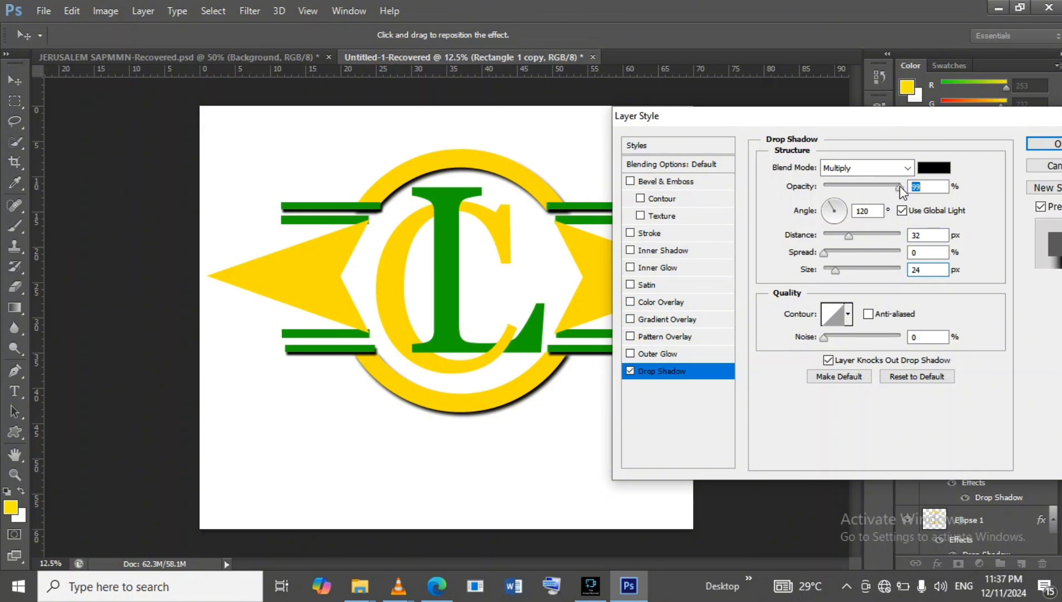
left_click(1040, 144)
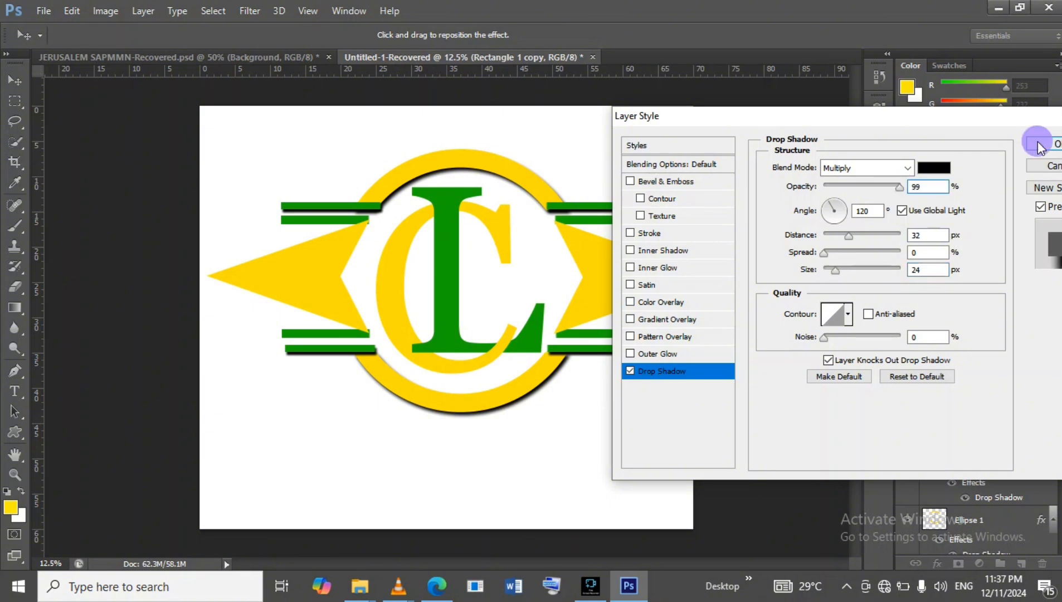
Add a drop shadow to the Rectangle 2 bar with 100% opacity, 32 px distance and 24 px size.
left_click(1040, 411)
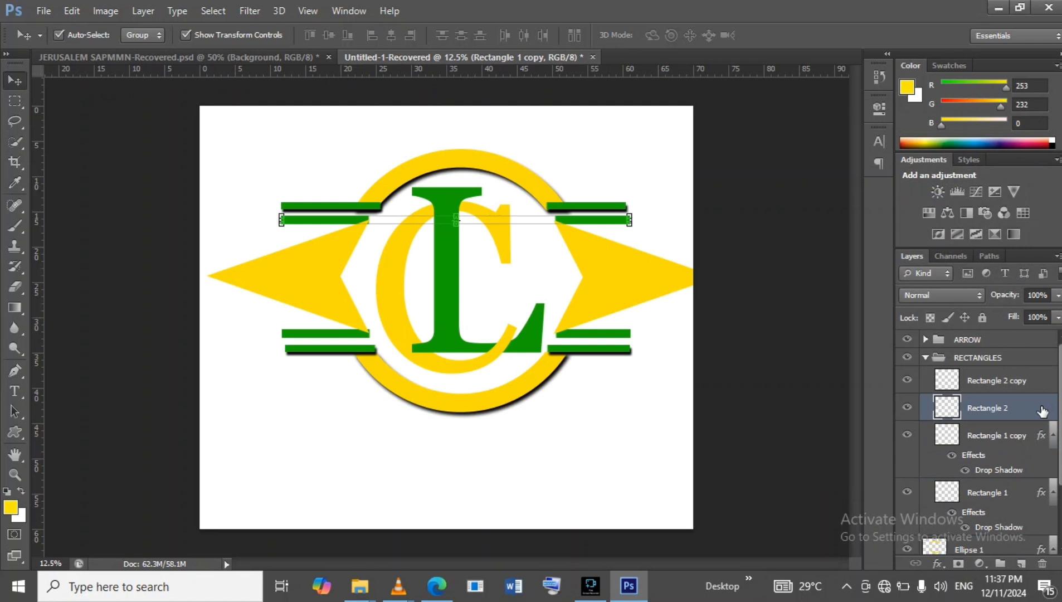
double_click(1042, 411)
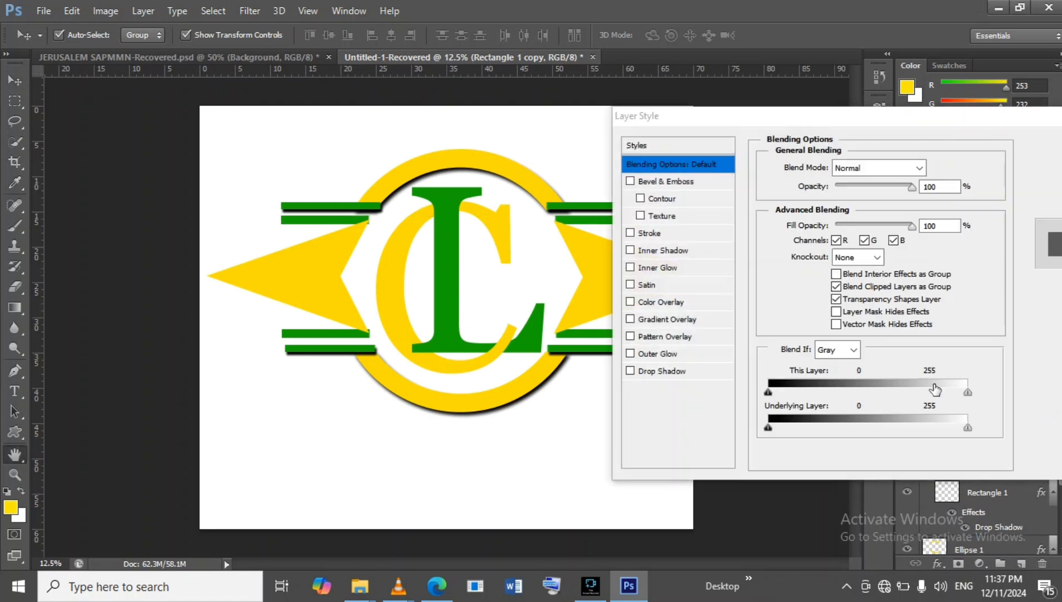
left_click(702, 371)
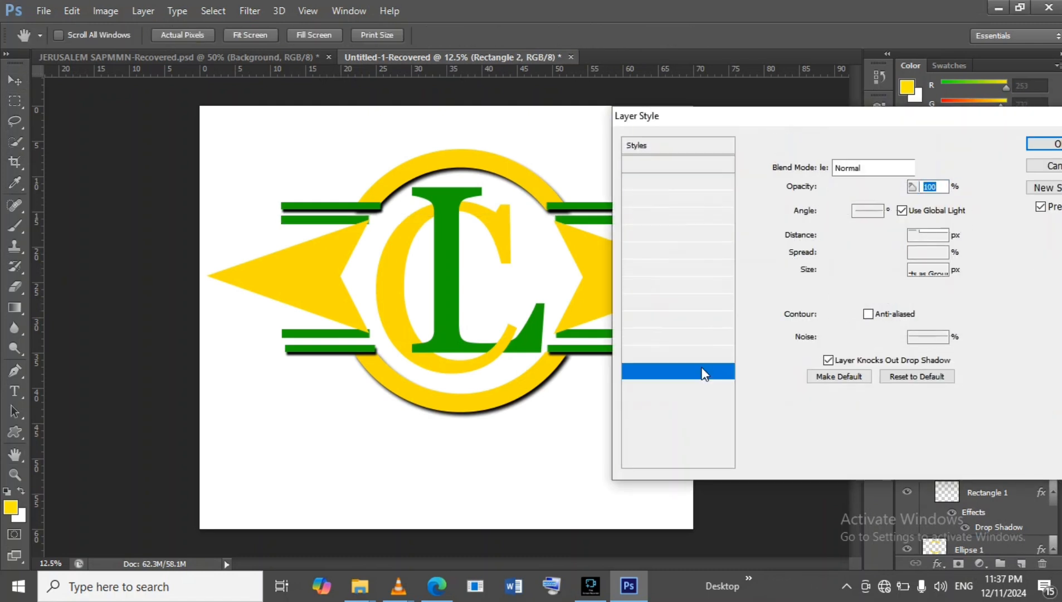
left_click(889, 187)
left_click_drag(897, 185, 899, 185)
left_click(908, 236)
type("32")
left_click(926, 271)
left_click(912, 273)
type("245")
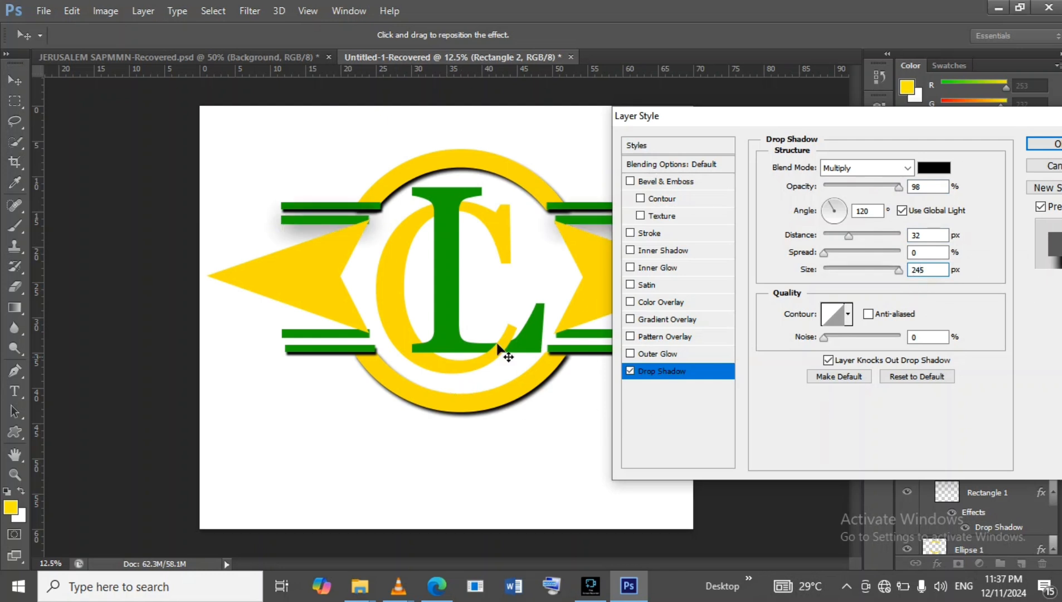
left_click_drag(903, 186, 911, 186)
double_click(914, 271)
type("24")
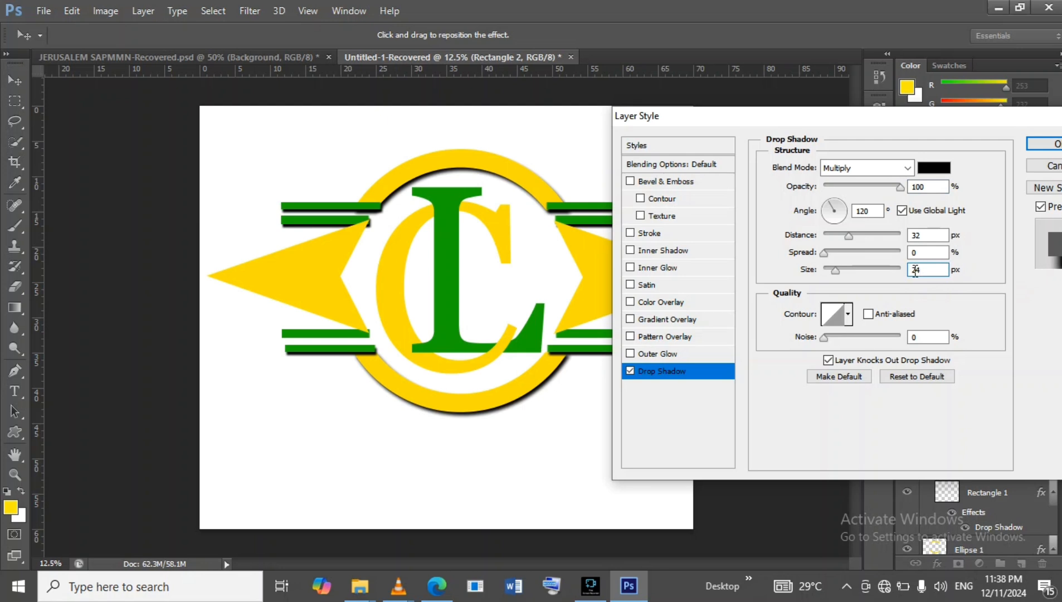
left_click(1045, 147)
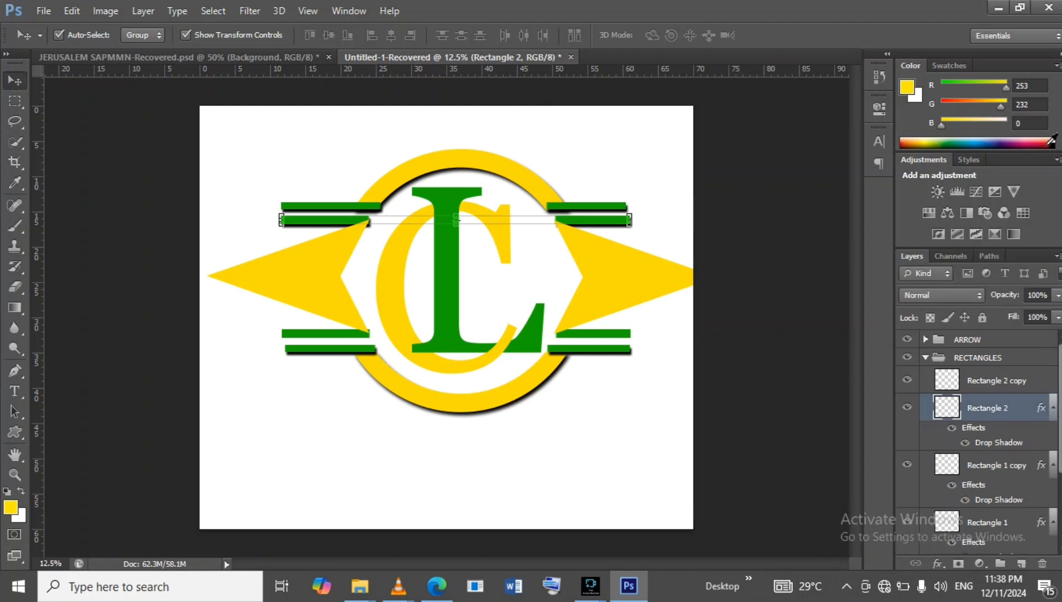
Add a drop shadow to the Rectangle 2 copy bar with 100% opacity, 32 px distance and 24 px size.
left_click(1042, 386)
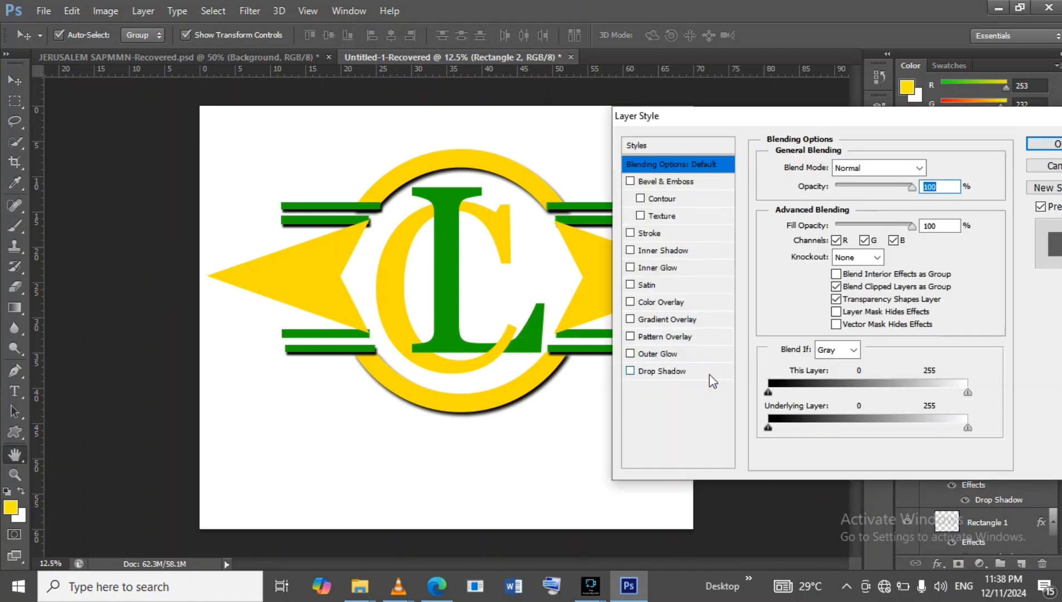
left_click(709, 375)
left_click_drag(870, 192, 908, 188)
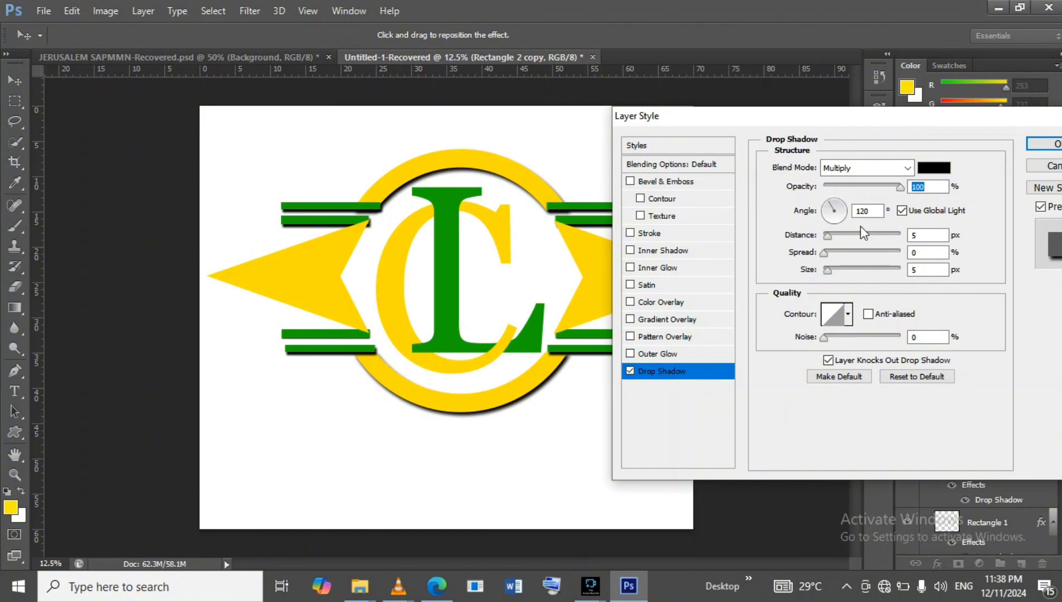
left_click(914, 235)
type("32")
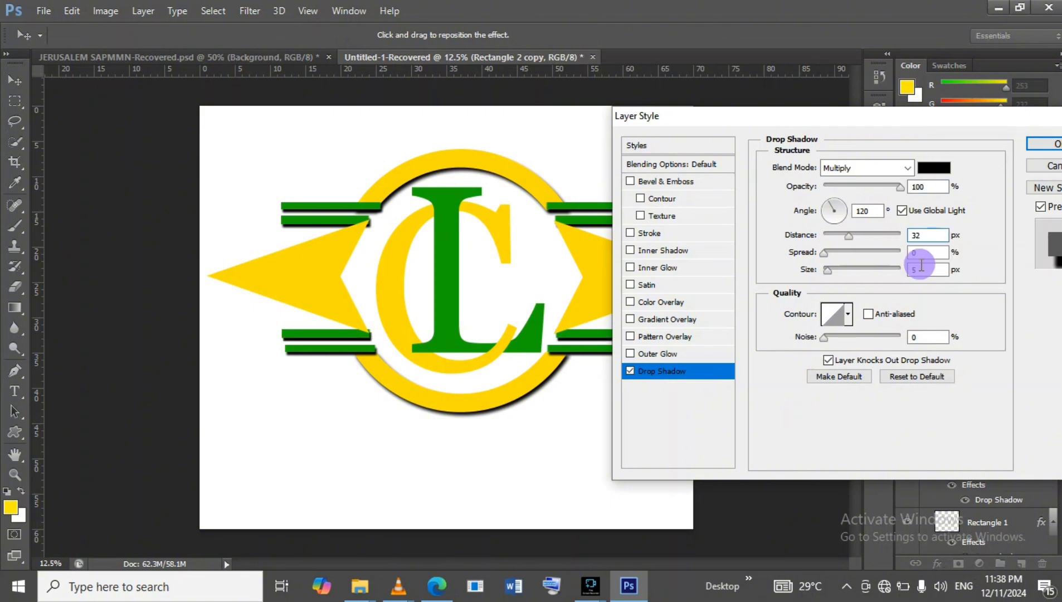
left_click(921, 266)
type("24")
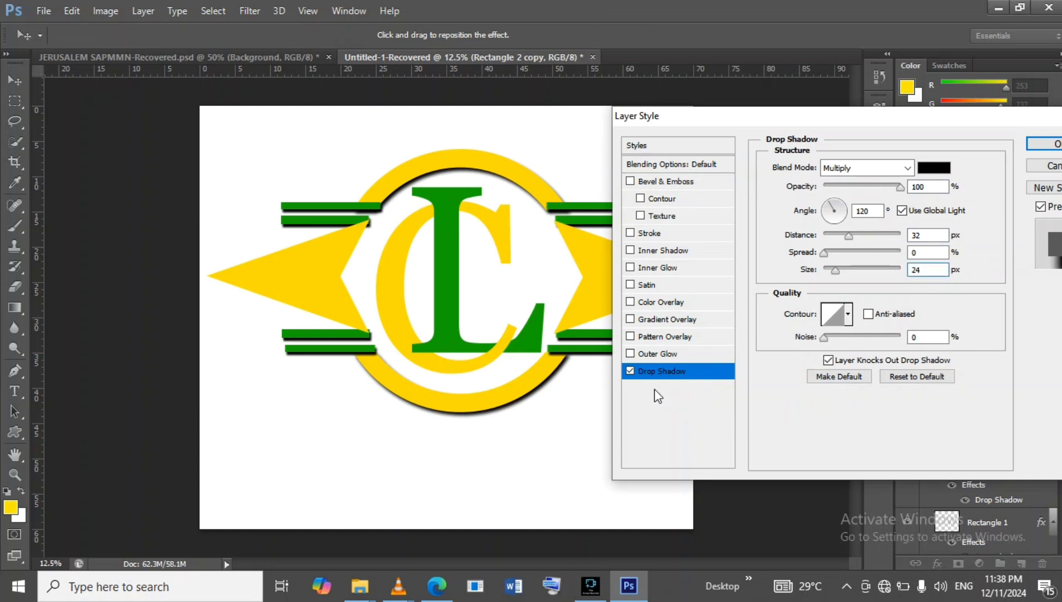
left_click(1042, 144)
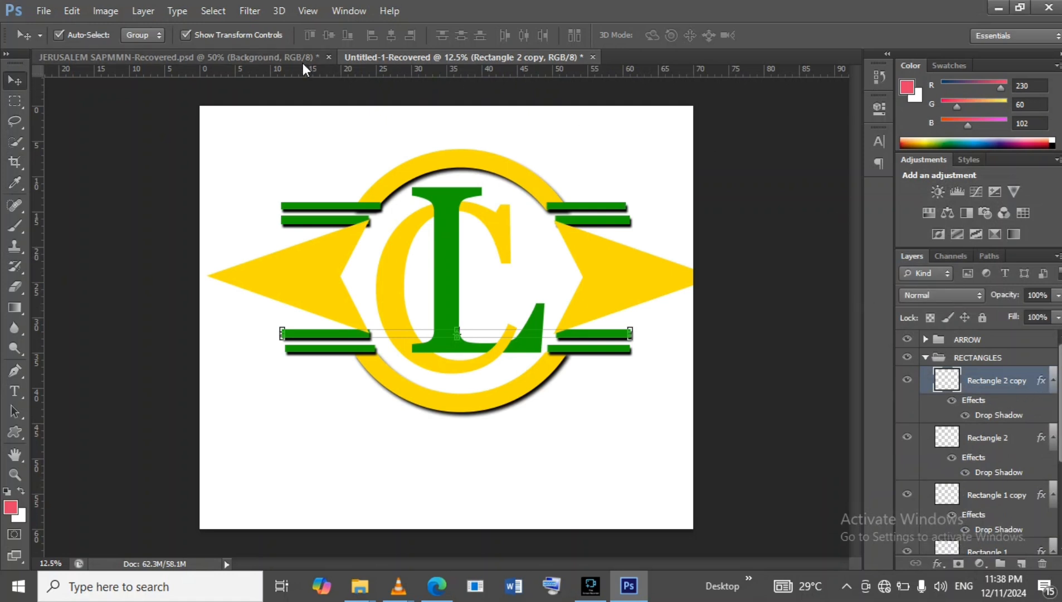
left_click(283, 59)
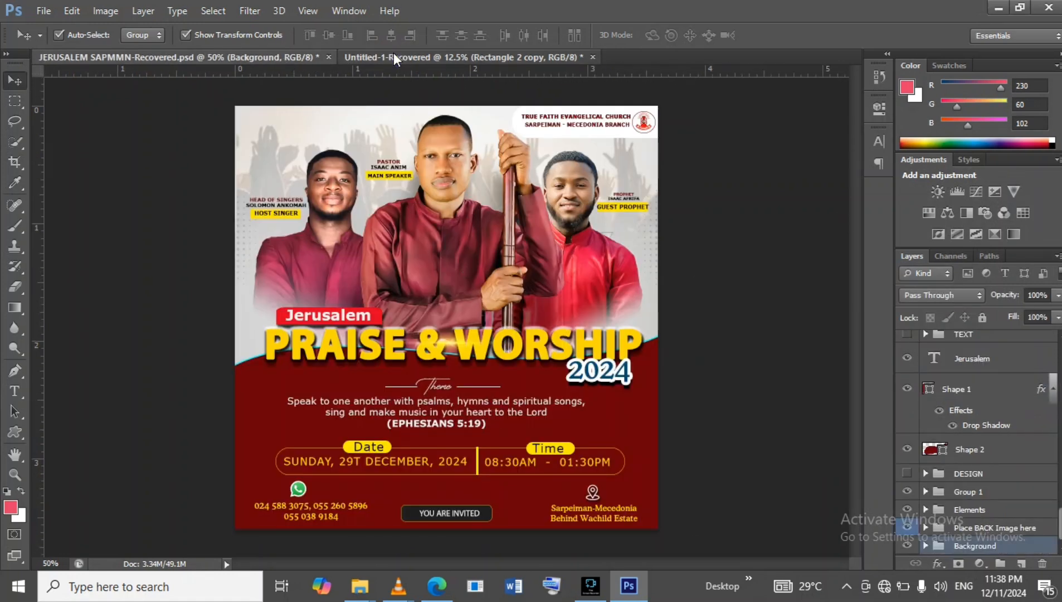
left_click(393, 52)
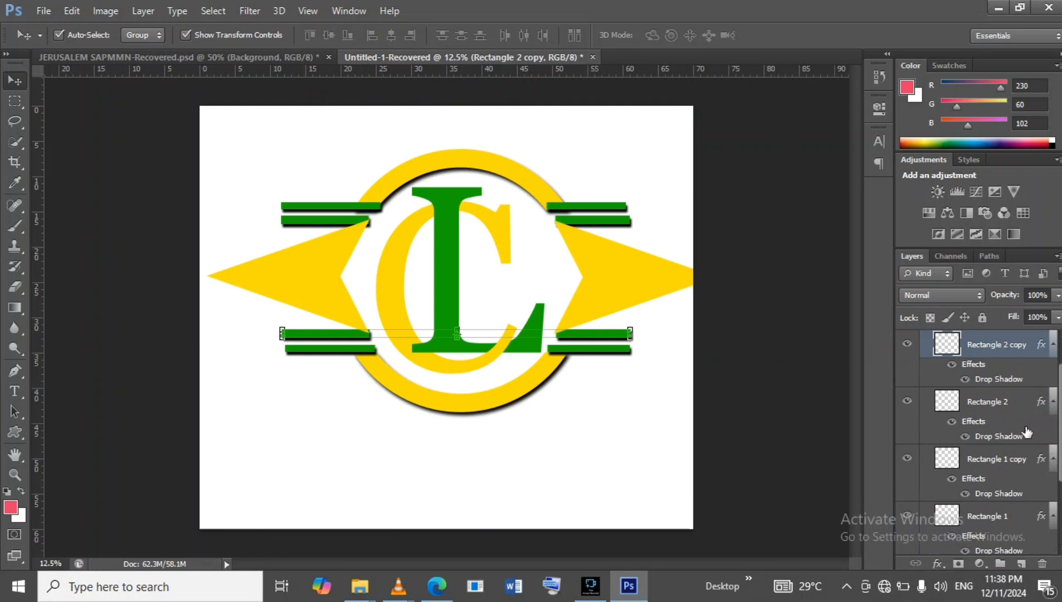
Add a drop shadow to the Shape 1 copy arrowhead in the ARROW group with 100% opacity, 41 px distance and a larger size.
scroll(975, 357, "up", 2)
left_click(925, 359)
left_click(926, 360)
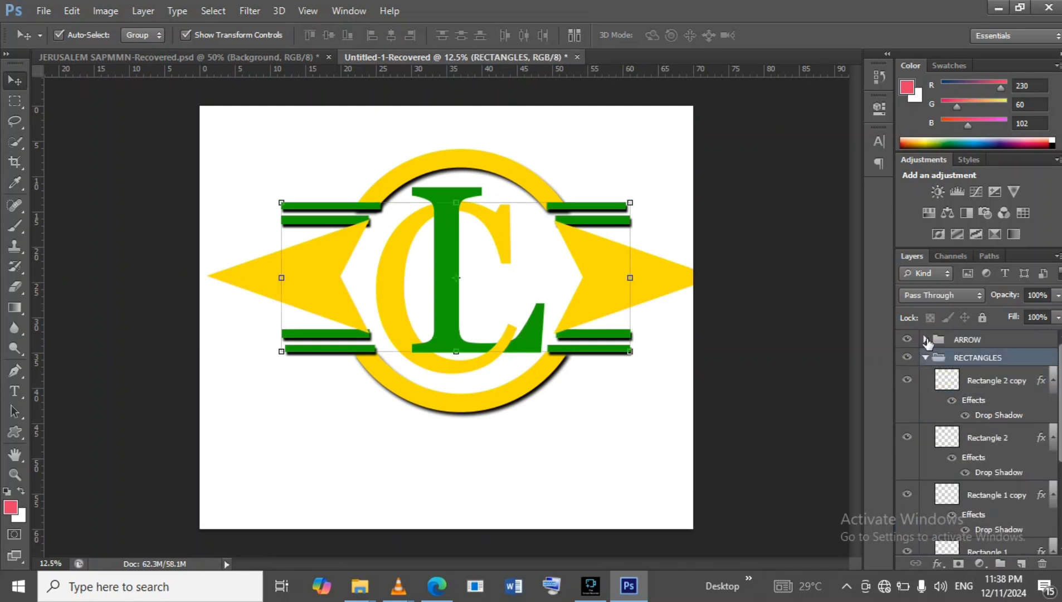
left_click(925, 357)
left_click(925, 340)
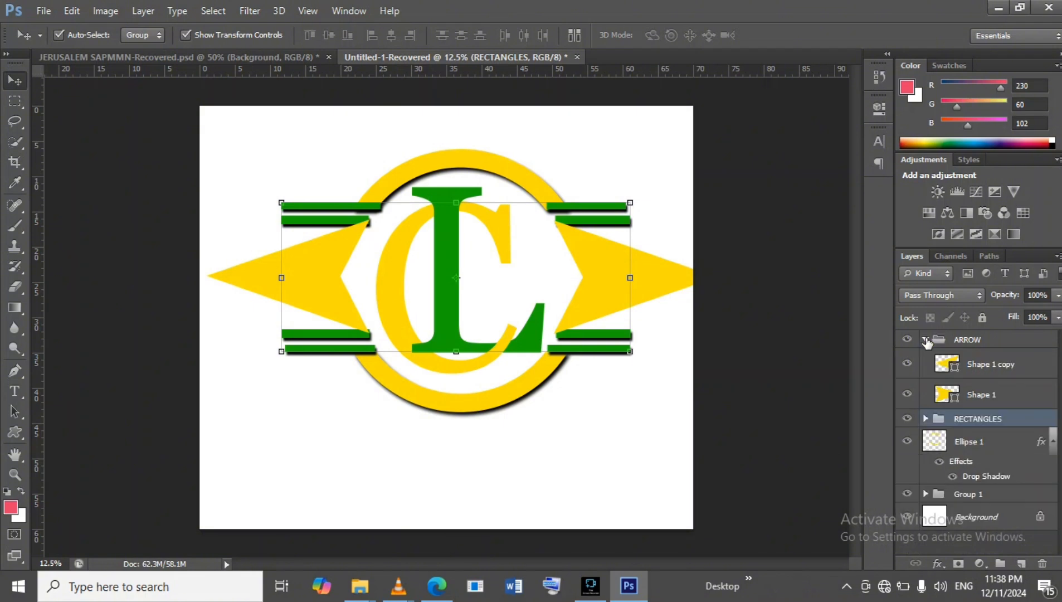
left_click(1036, 368)
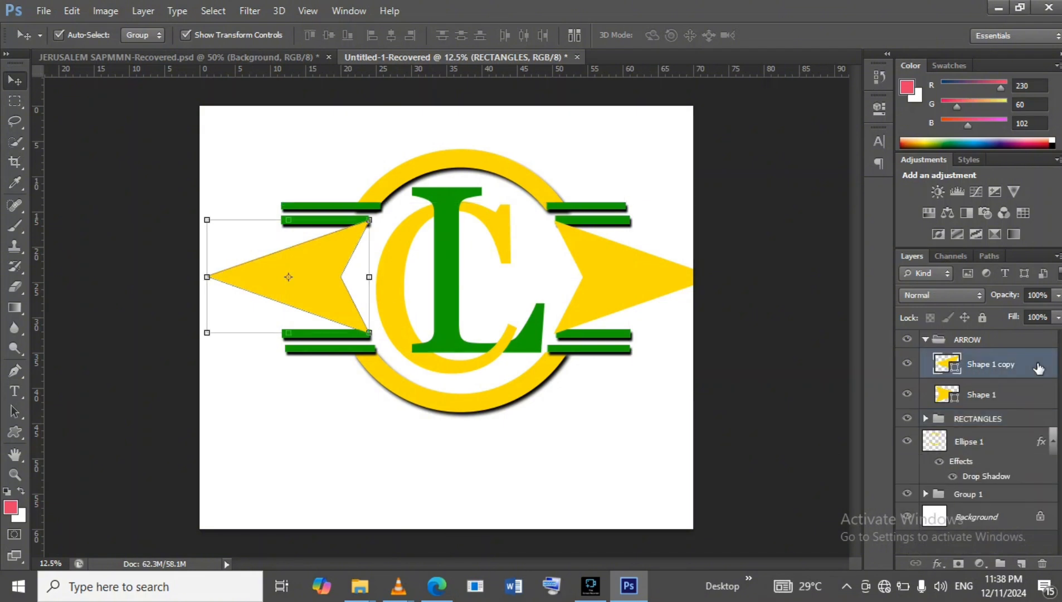
double_click(1038, 368)
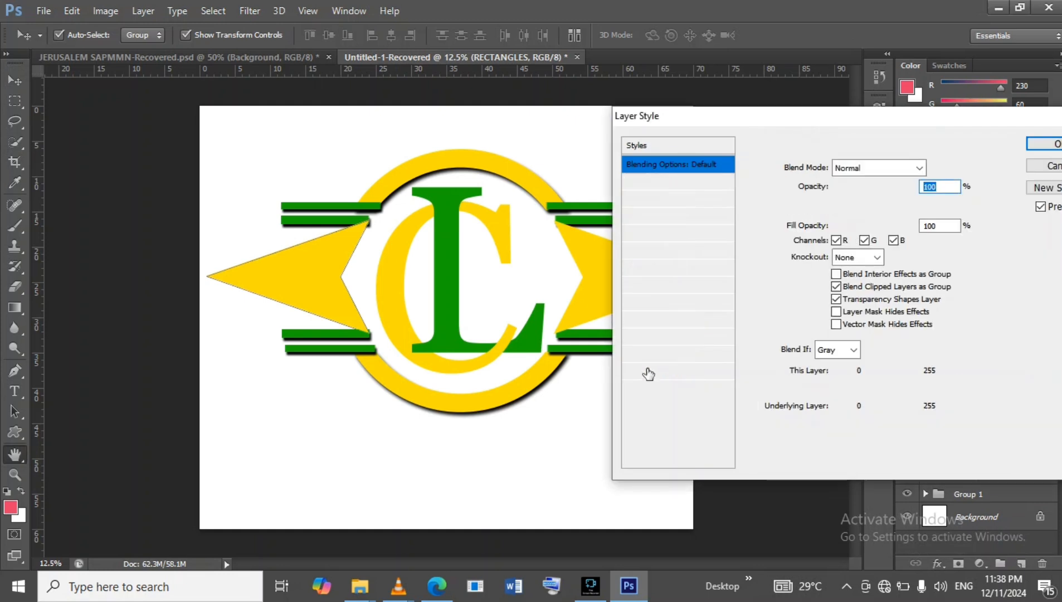
left_click(708, 371)
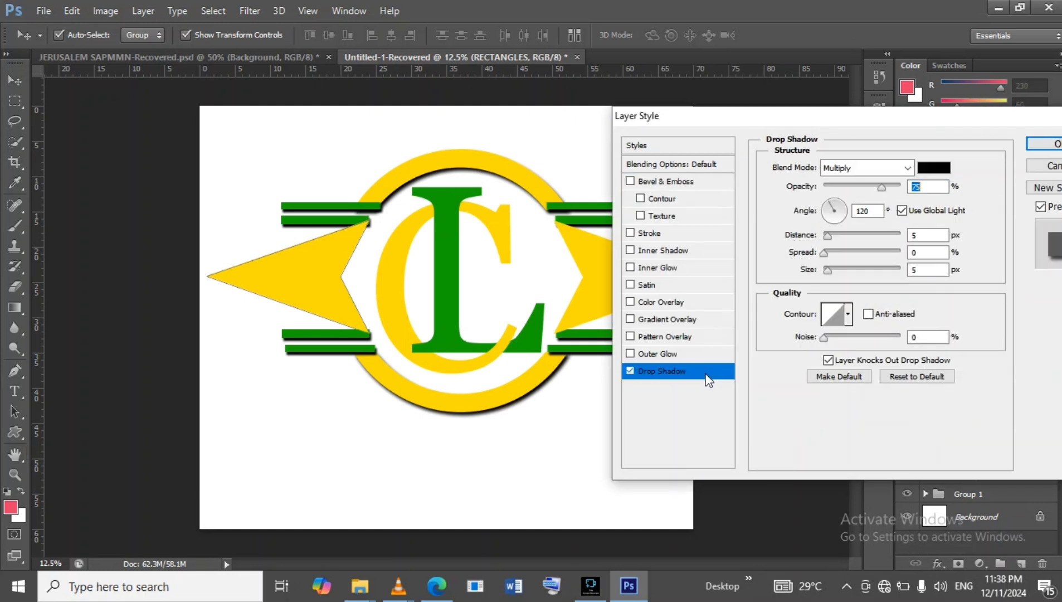
left_click(882, 188)
left_click_drag(883, 188, 901, 184)
left_click(912, 236)
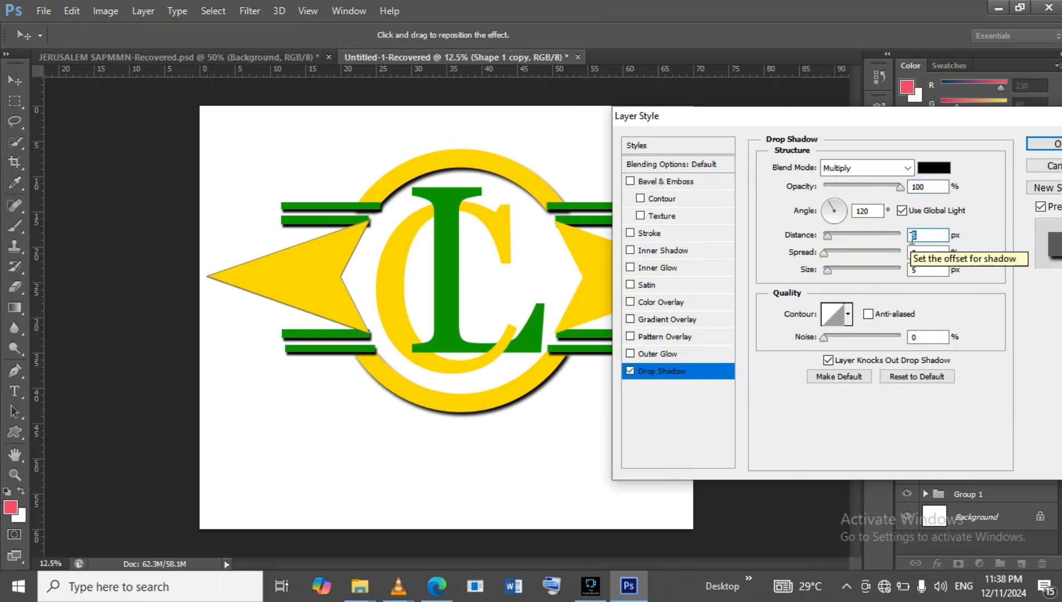
type("3")
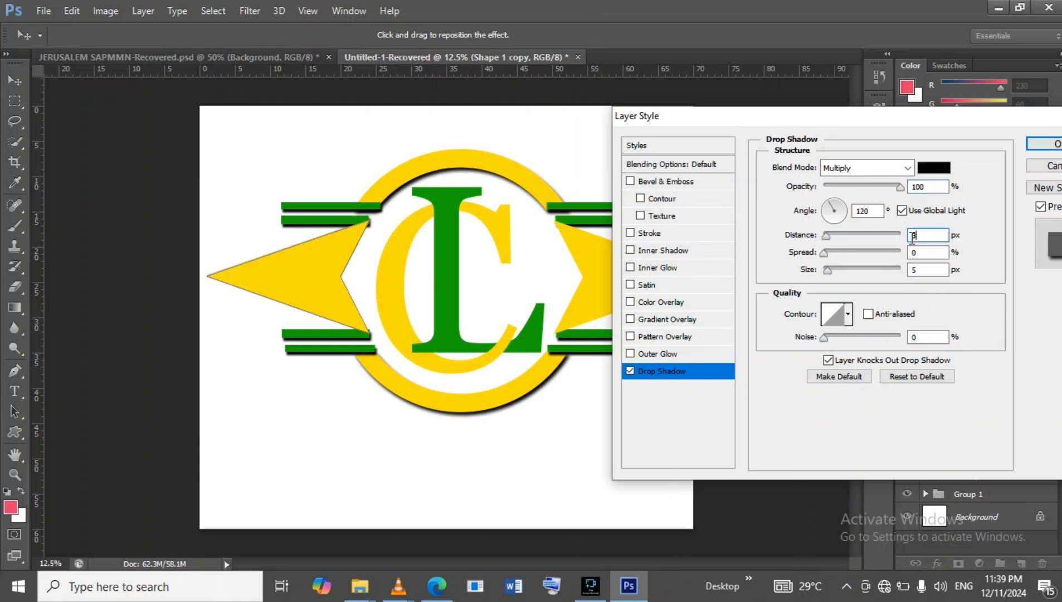
type("2")
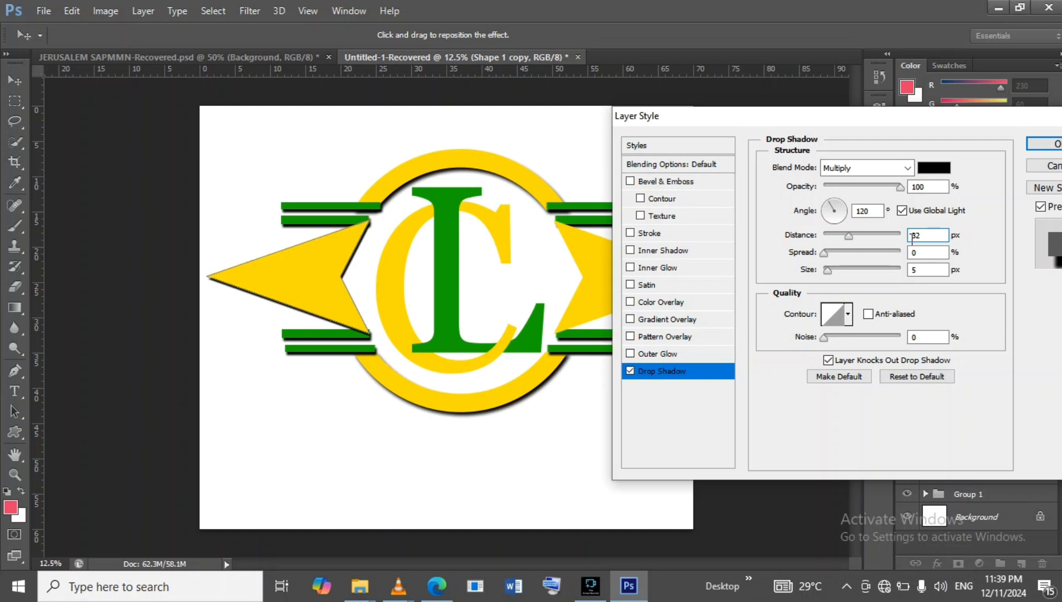
left_click(850, 234)
left_click_drag(855, 233, 856, 233)
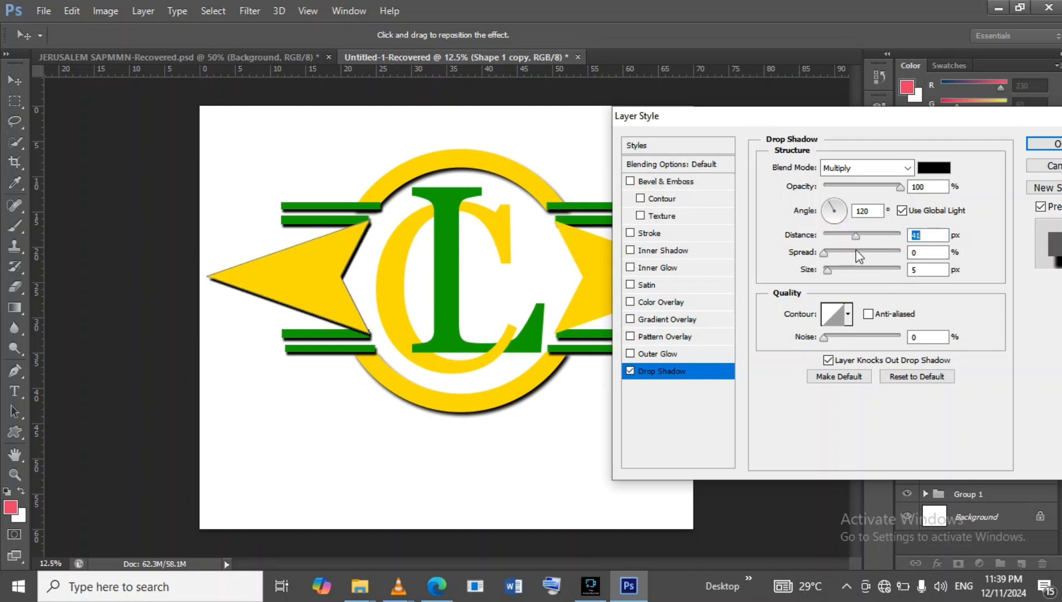
left_click_drag(827, 271, 837, 264)
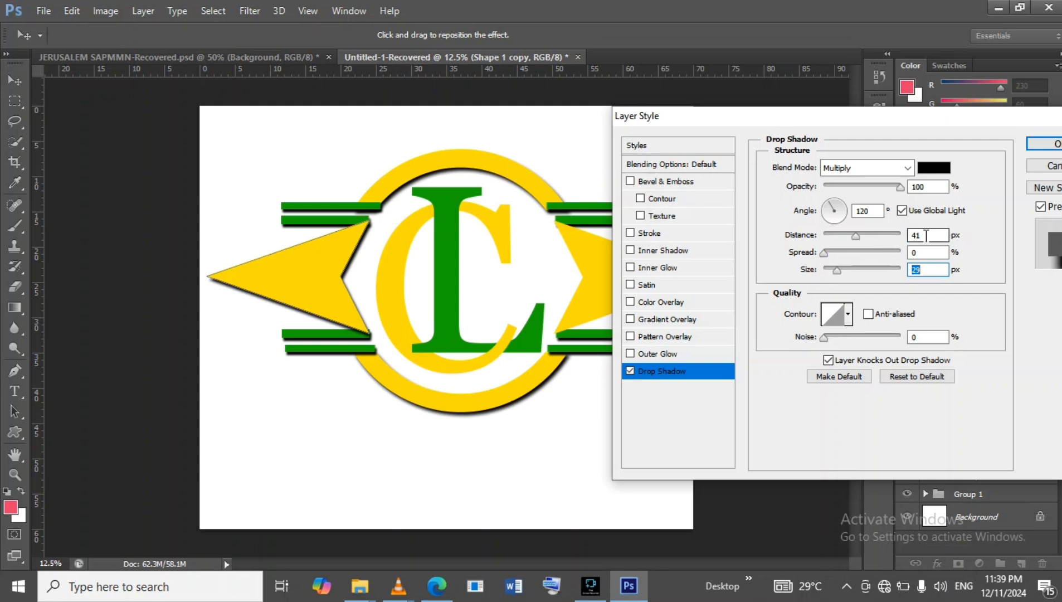
left_click(1053, 145)
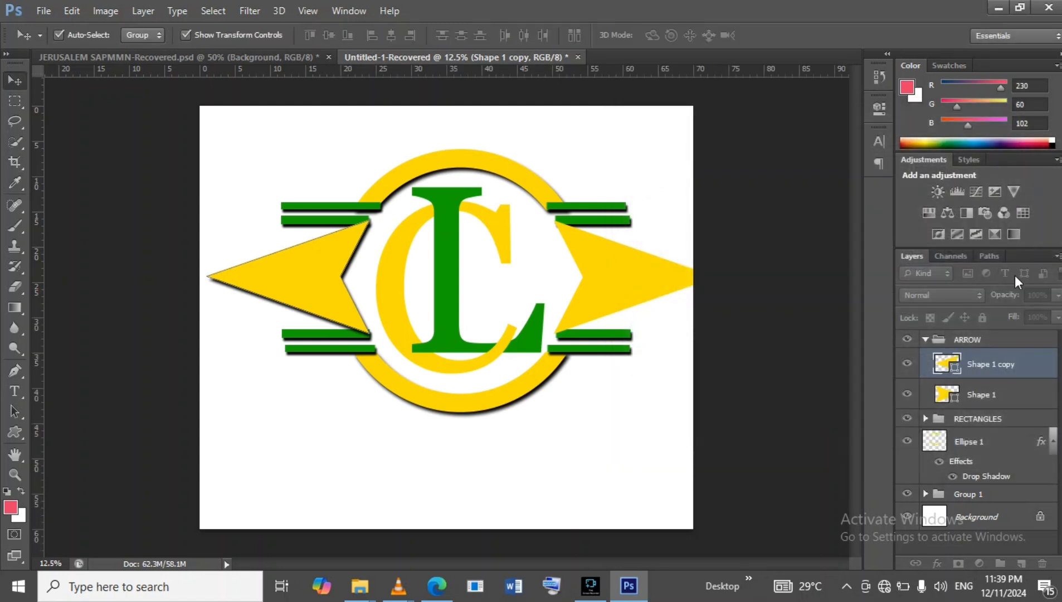
Add a drop shadow to the Shape 1 arrowhead with 100% opacity, 49 px distance and 21 px size.
left_click(1036, 425)
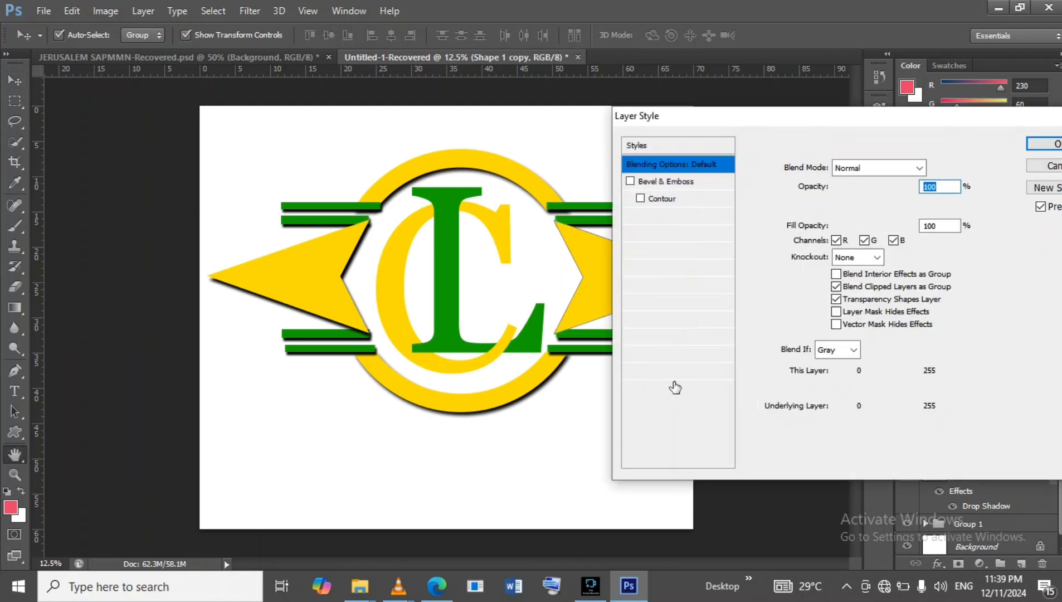
left_click(661, 371)
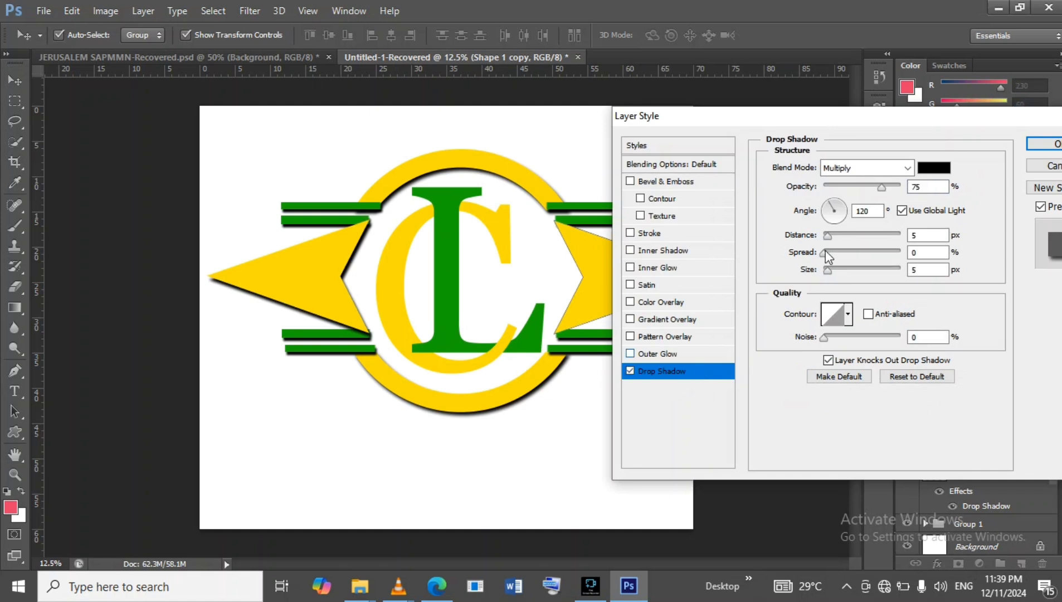
left_click(931, 233)
double_click(907, 233)
type("49")
double_click(909, 269)
type("21")
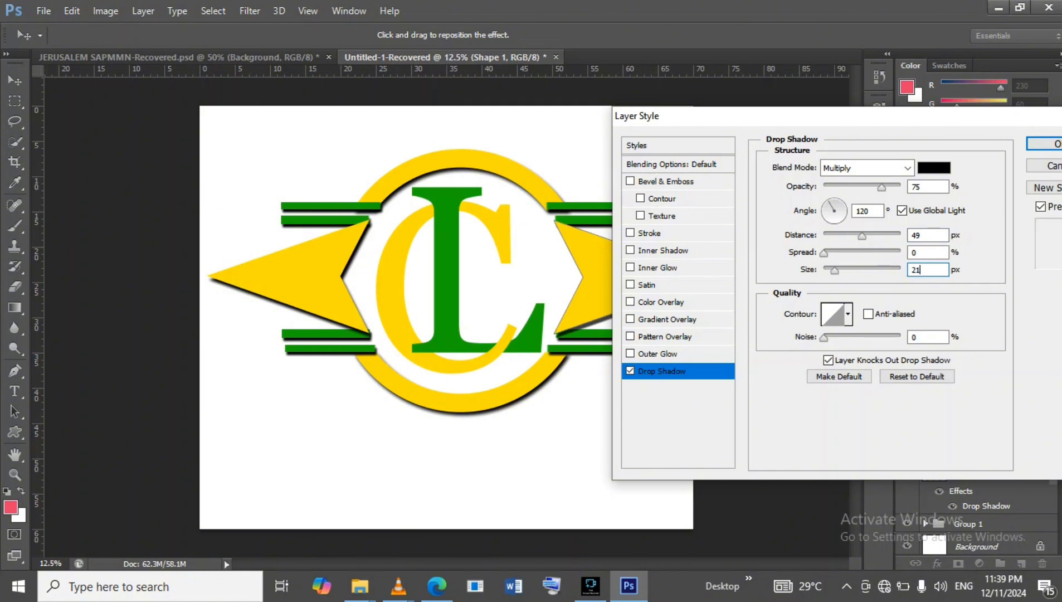
left_click(885, 188)
left_click_drag(901, 185, 913, 187)
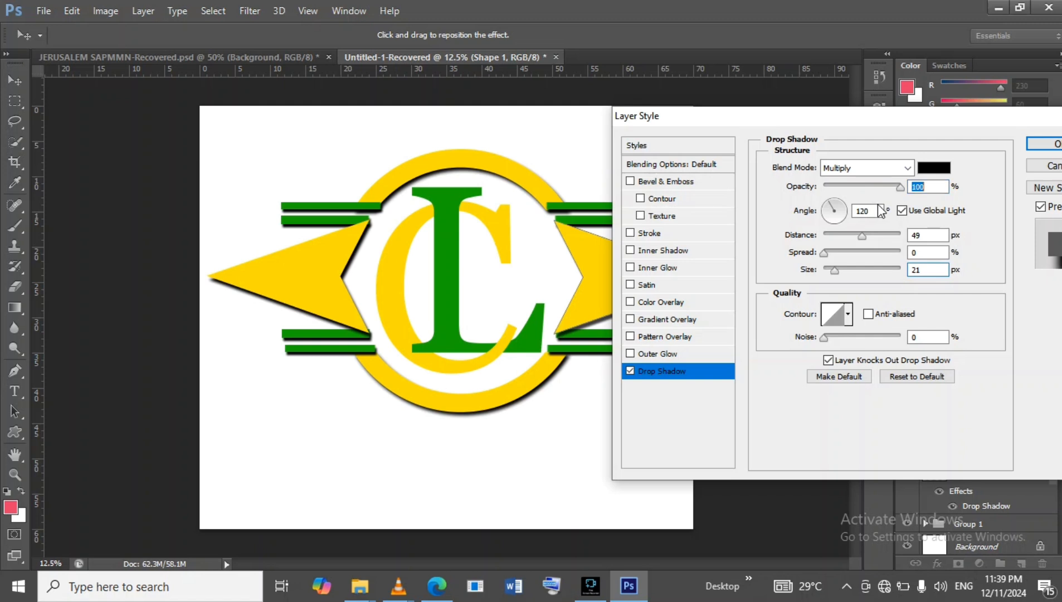
left_click(1033, 146)
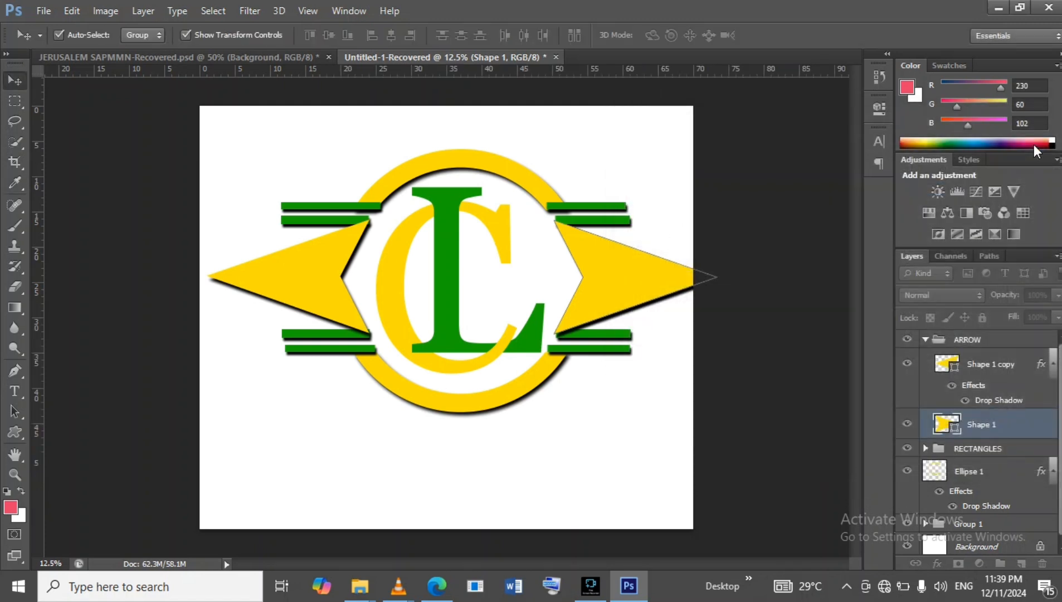
Add a drop shadow to Layer 1 in Group 1 with 100% opacity, 42 px distance and 24 px size.
left_click(929, 344)
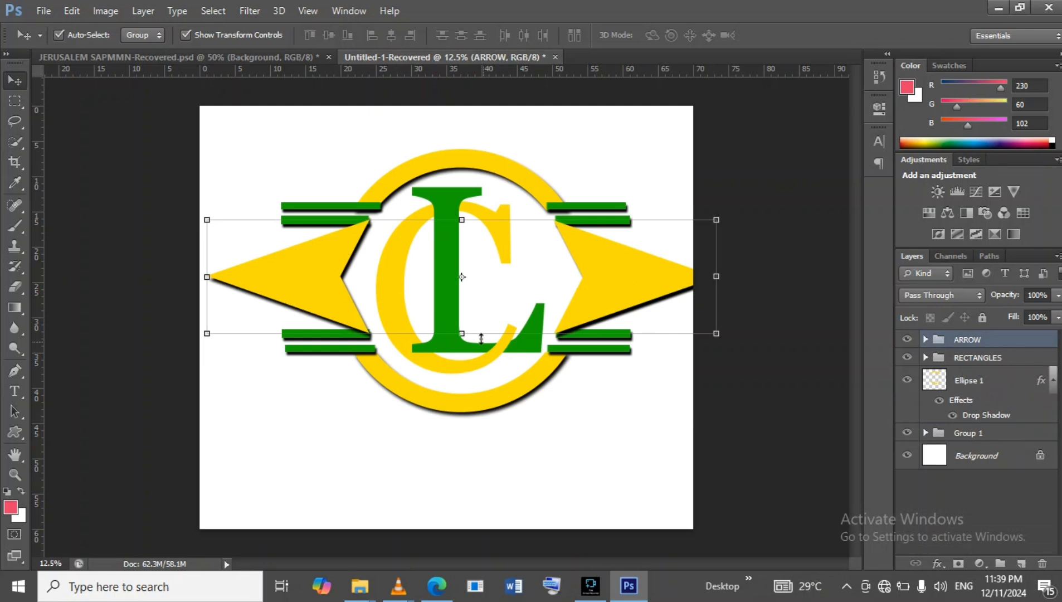
left_click(926, 433)
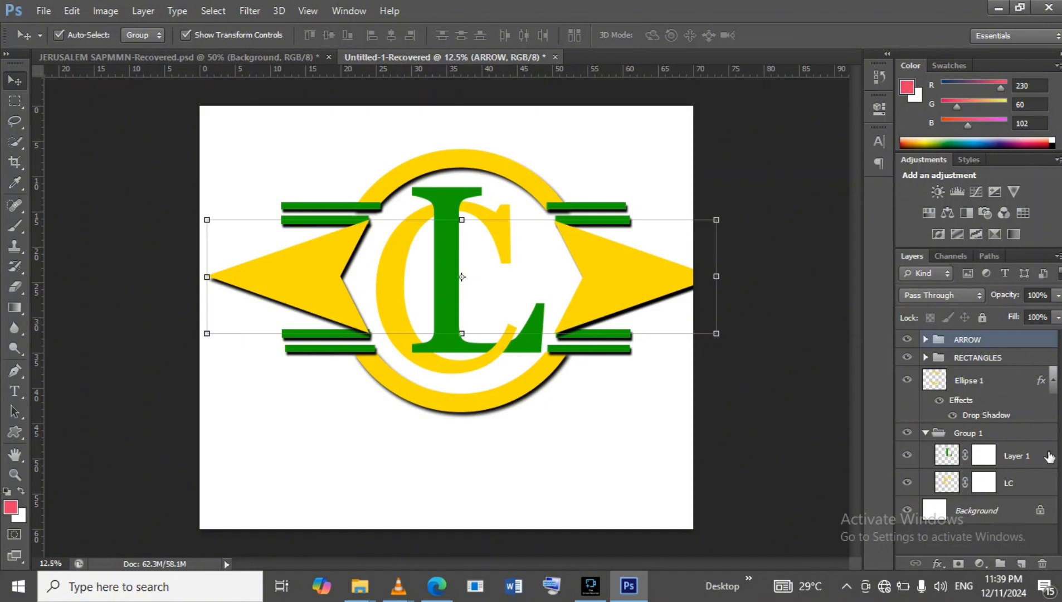
left_click(1049, 457)
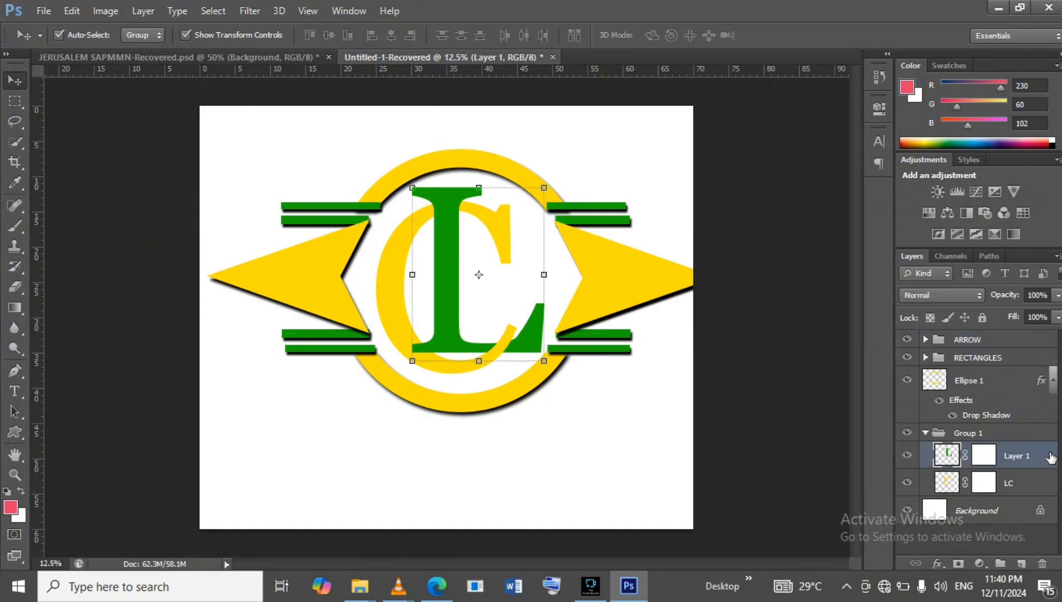
double_click(1050, 457)
left_click(696, 373)
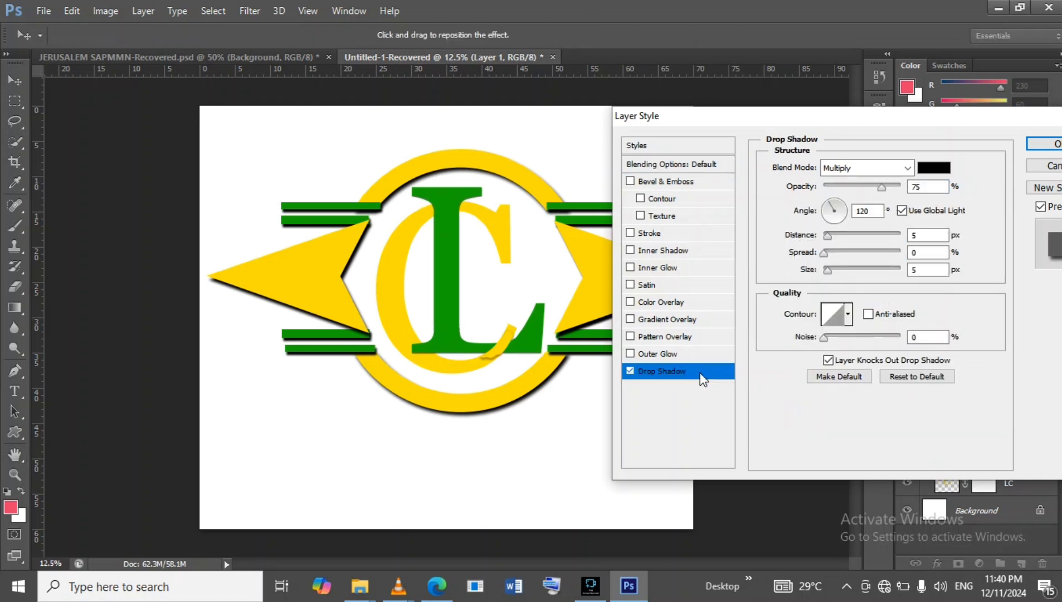
left_click_drag(882, 186, 900, 190)
left_click_drag(829, 236, 845, 234)
left_click_drag(827, 270, 857, 231)
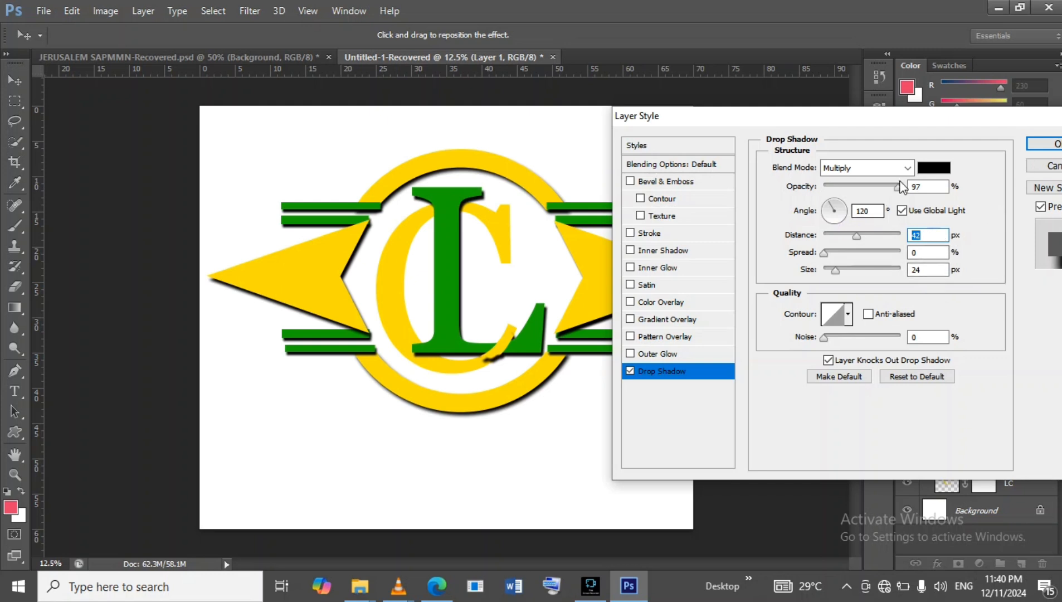
left_click_drag(899, 191, 907, 190)
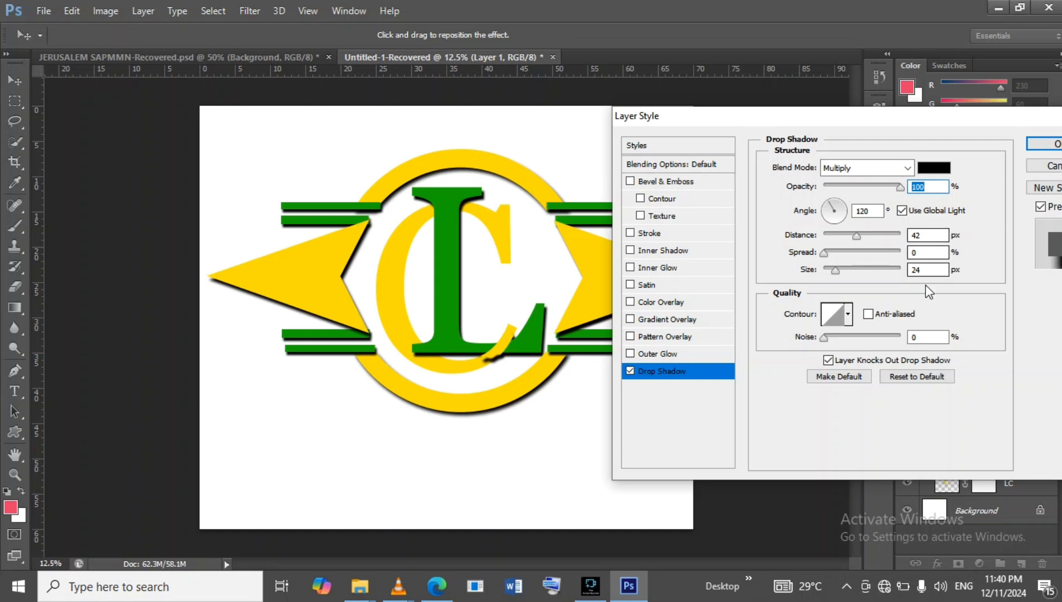
left_click(1050, 144)
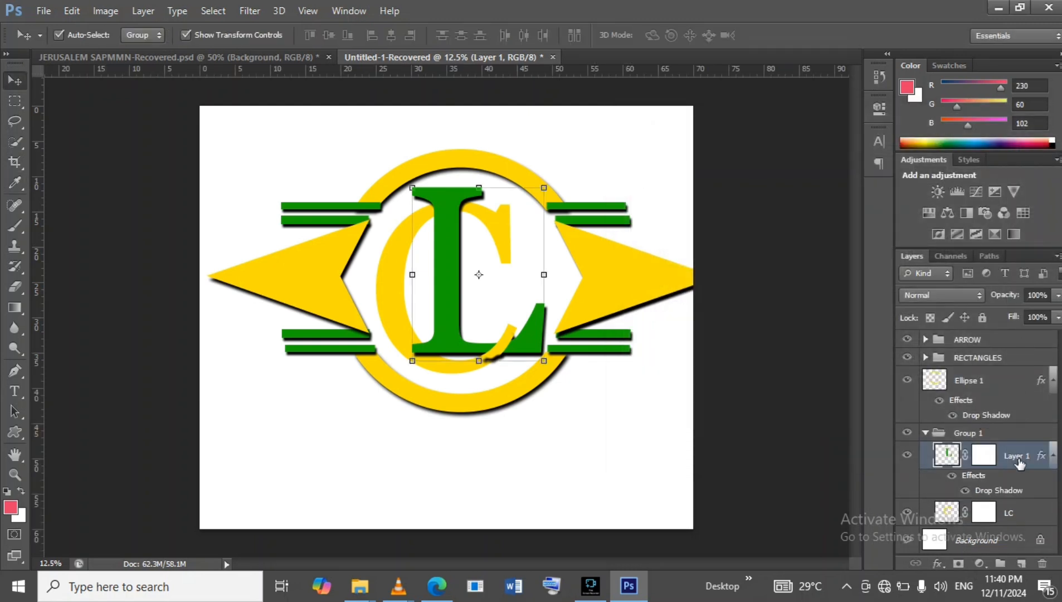
Add a drop shadow to the LC layer with 100% opacity, 42 px distance and 24 px size.
left_click(1049, 519)
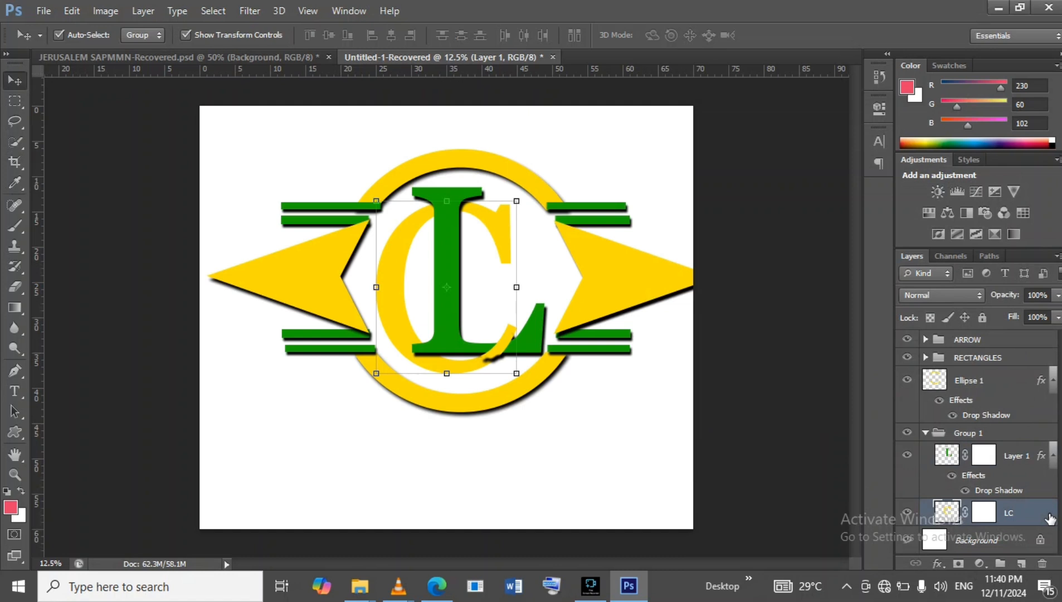
key("h")
double_click(1053, 515)
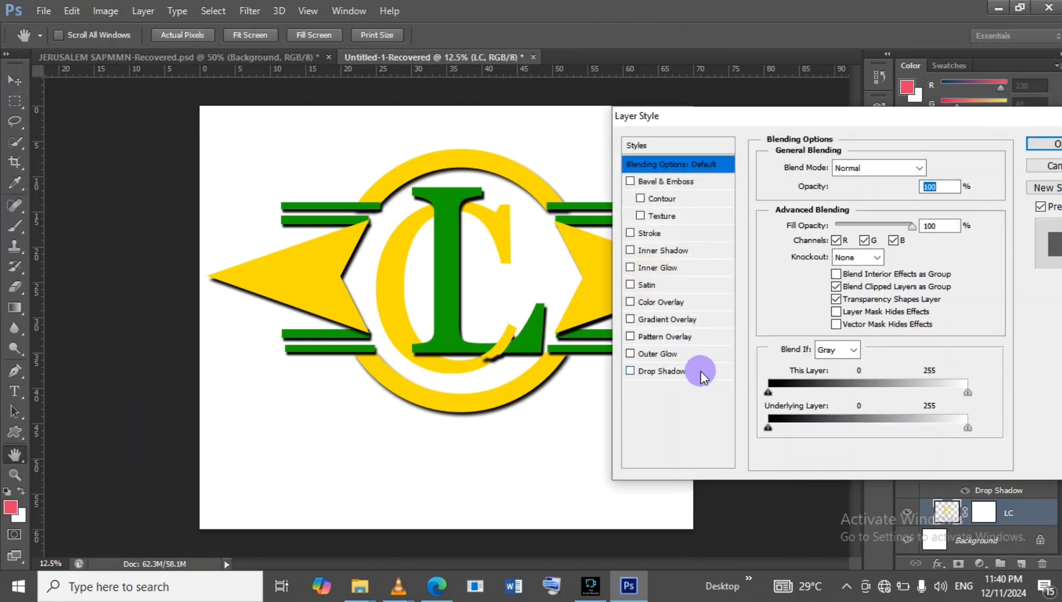
left_click(700, 371)
left_click(887, 189)
left_click_drag(895, 193, 905, 189)
left_click(911, 234)
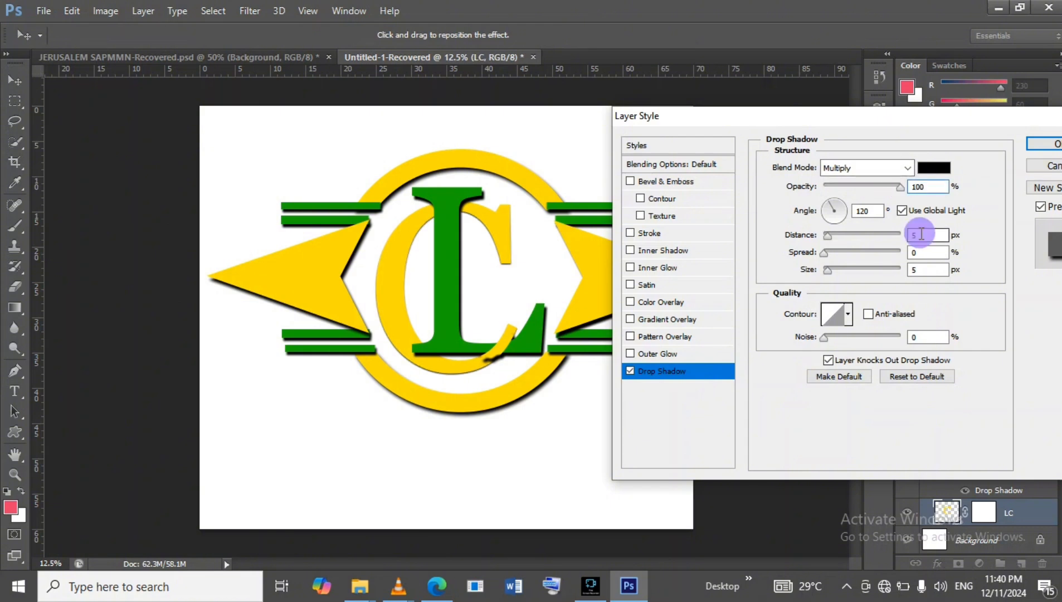
type("42")
left_click(914, 270)
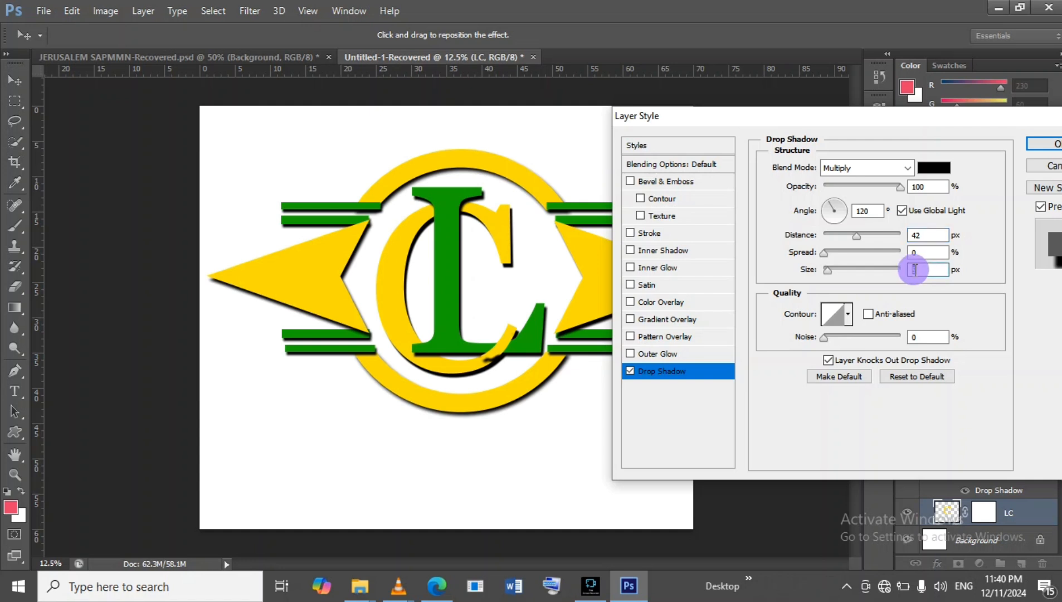
type("24")
left_click(1038, 146)
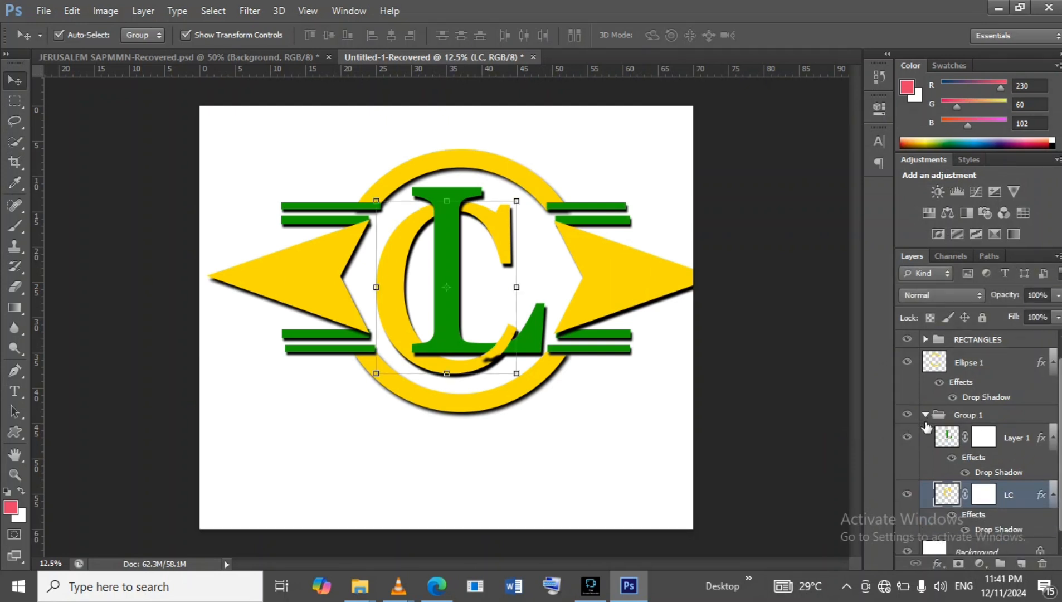
Load the LC layer's pixels as a selection.
left_click(769, 348)
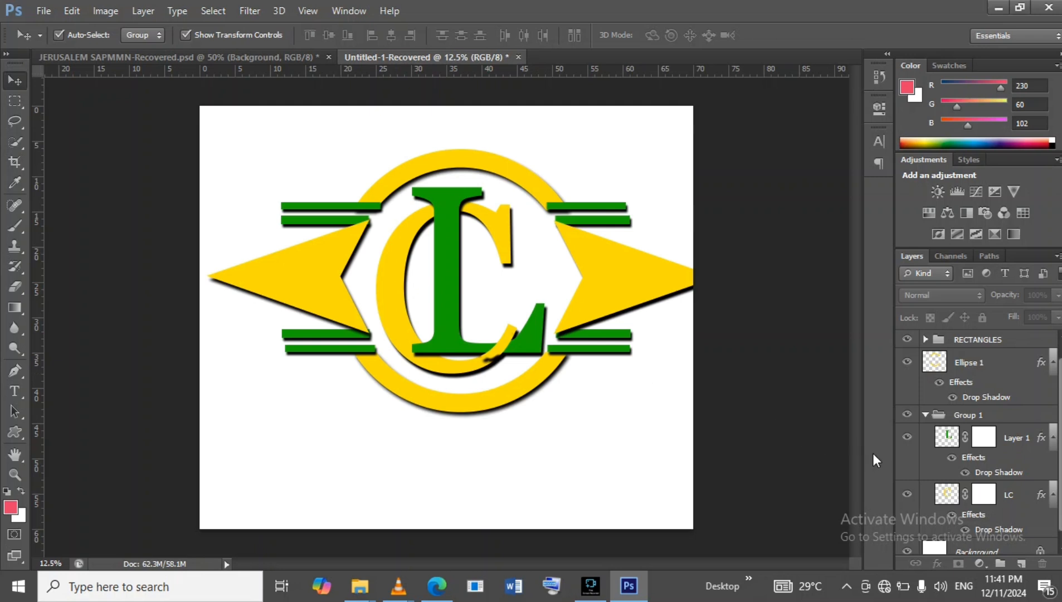
left_click(947, 494)
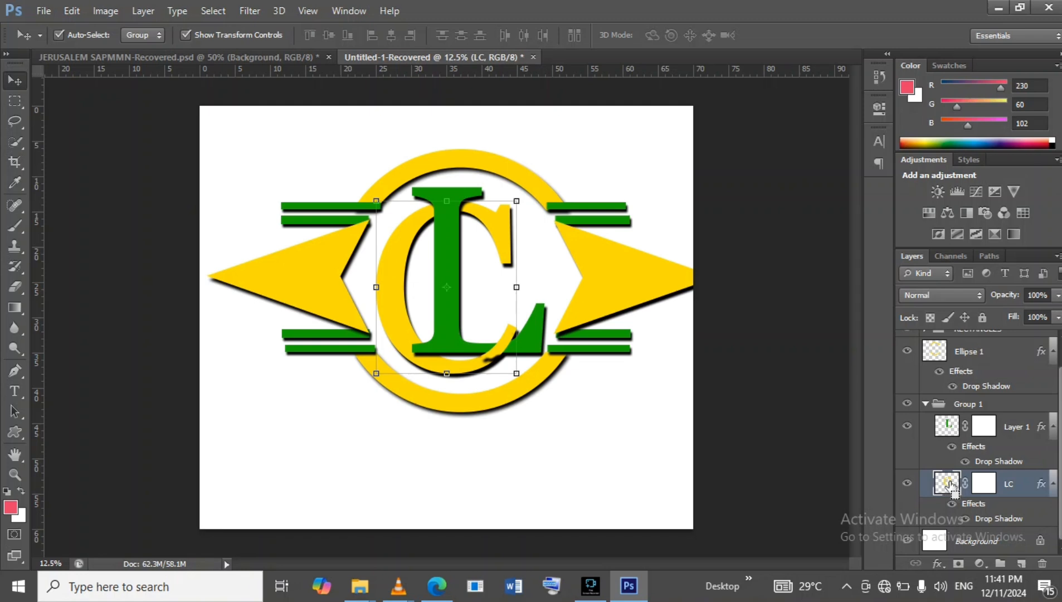
left_click(951, 486, "ctrl")
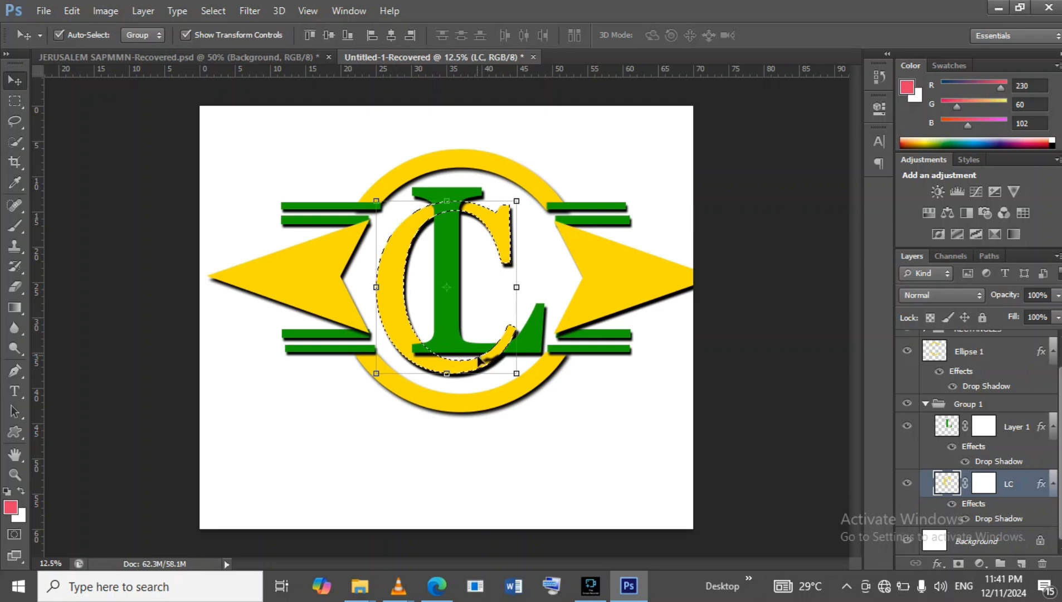
Set the foreground color to the C's yellow, fcdc05, by sampling it from the canvas.
left_click(11, 227)
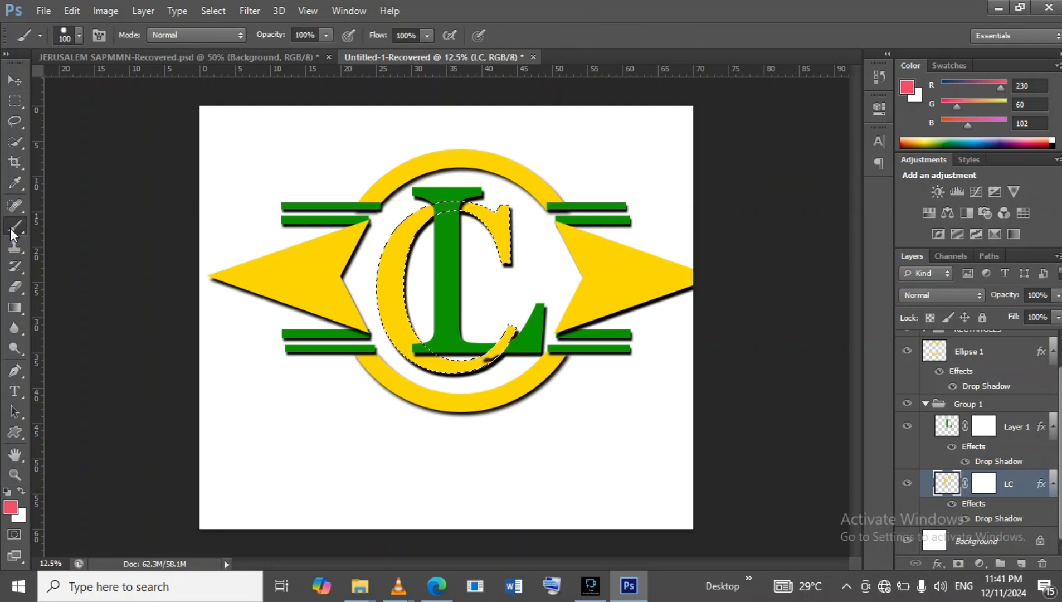
left_click(10, 506)
left_click(393, 279)
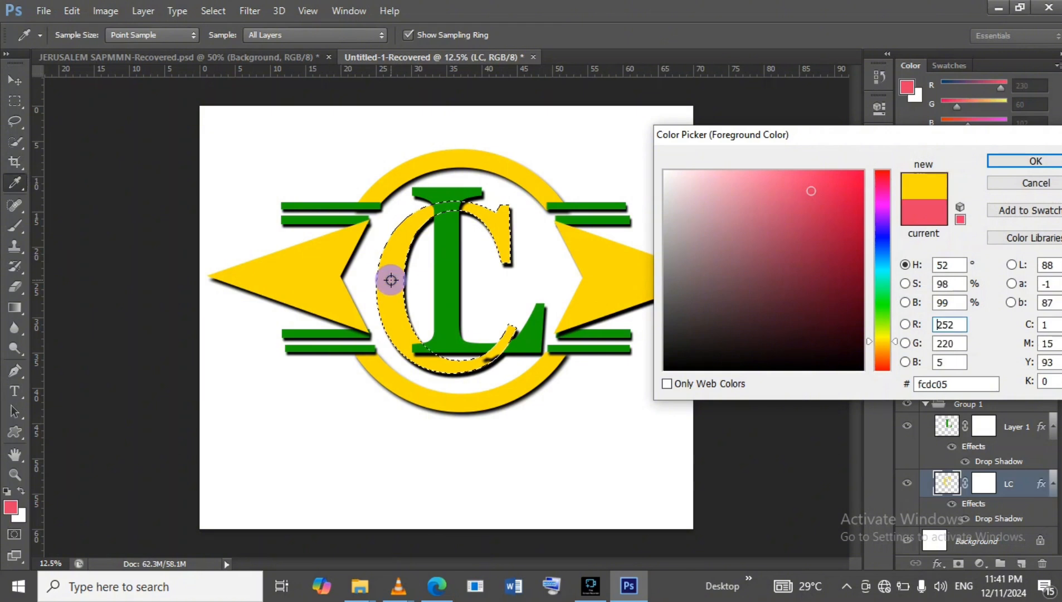
left_click(1035, 162)
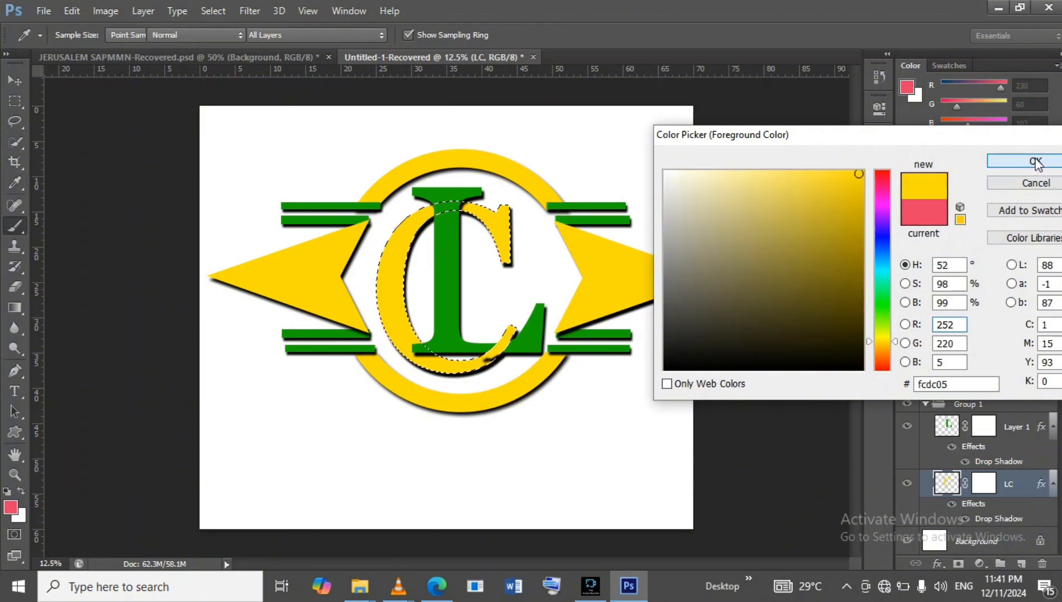
Select Layer 1 and clear the active LC selection.
left_click(951, 430)
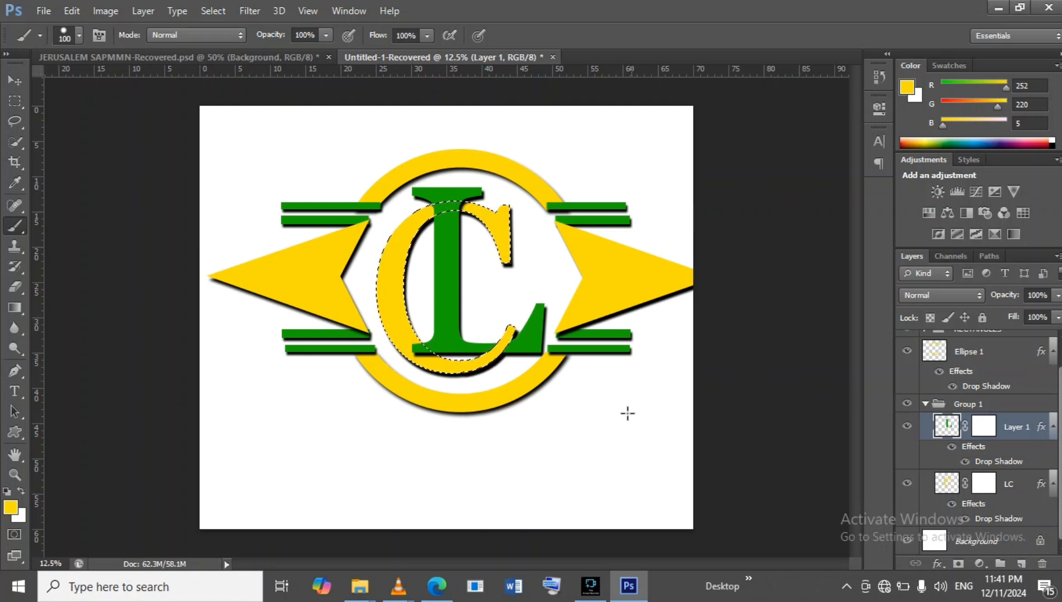
left_click(15, 100)
left_click(630, 126)
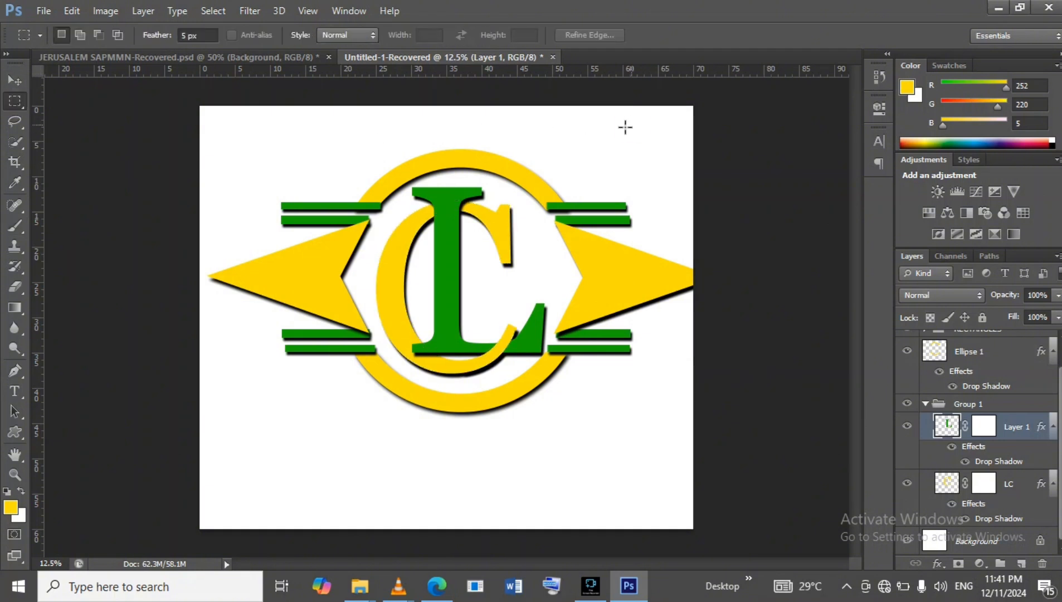
Collapse Group 1 and group ARROW, RECTANGLES, Ellipse 1 and Group 1 together into a new group.
left_click(15, 88)
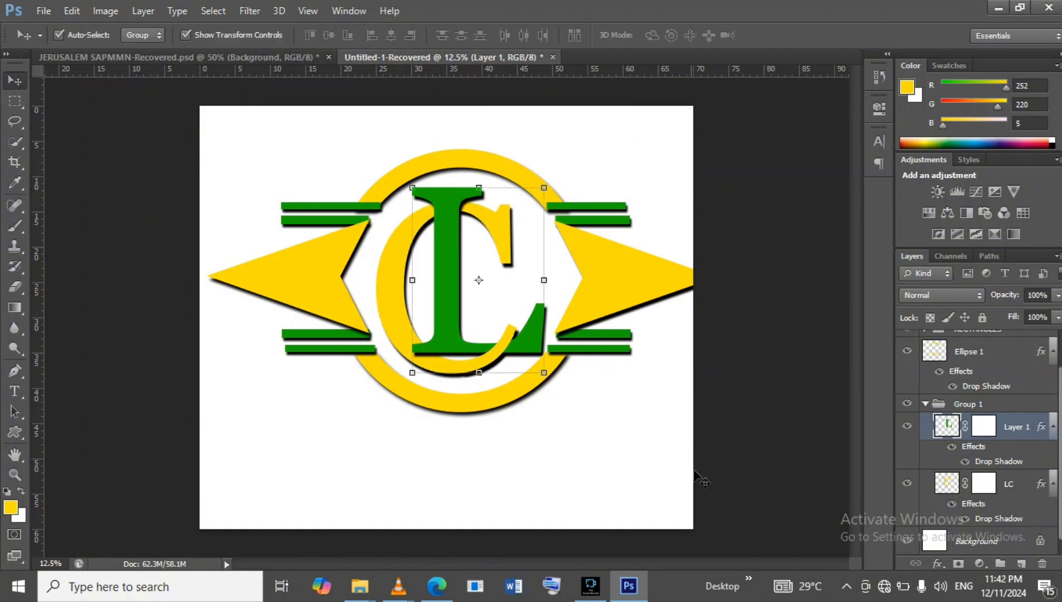
left_click(746, 464)
left_click(926, 404)
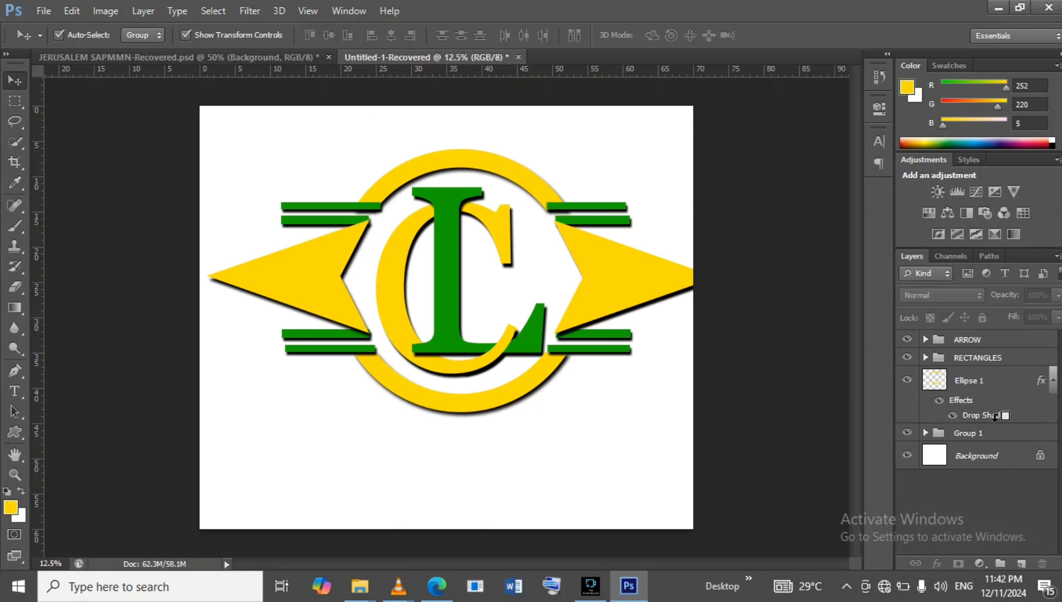
left_click(1030, 433)
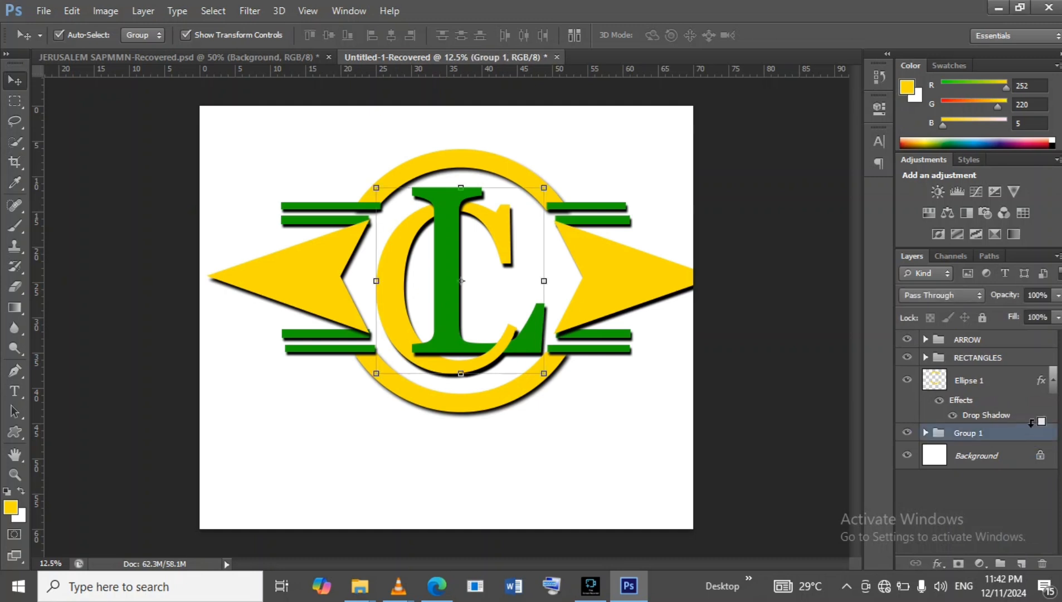
left_click(1016, 383, "ctrl")
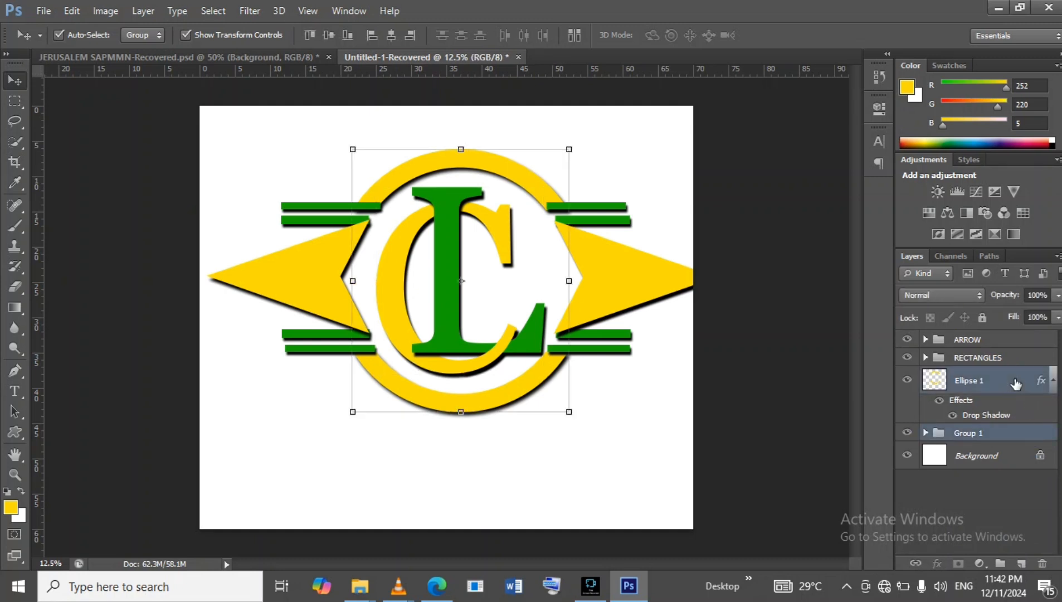
left_click(1021, 360, "ctrl")
left_click(1020, 341, "ctrl")
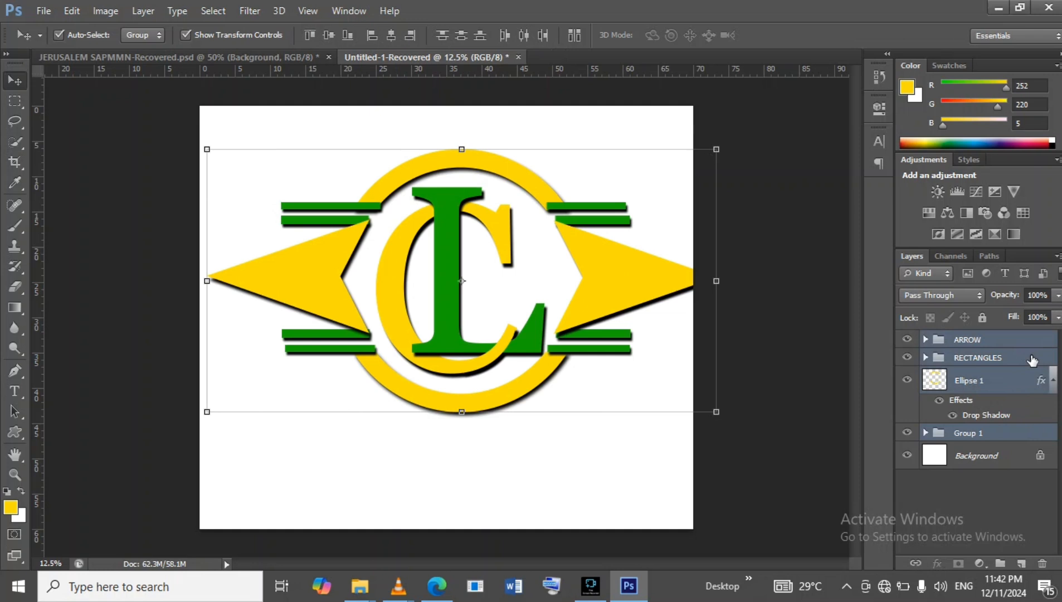
key("ctrl+g")
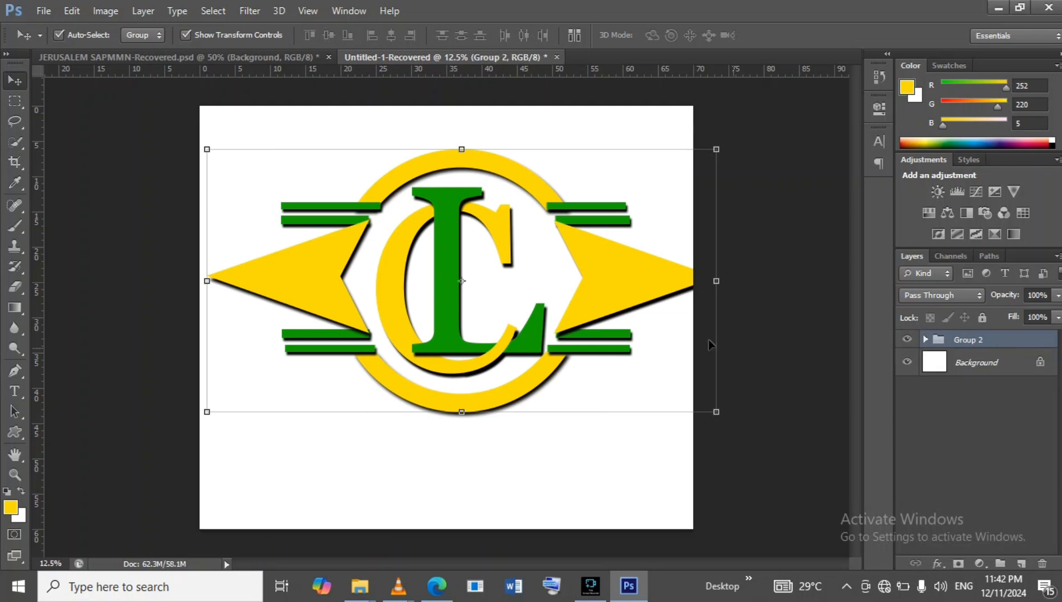
Scale the whole logo group down to about 80% and move it toward the top of the canvas.
mouse_move(448, 259)
left_mouse_down()
mouse_move(420, 261)
mouse_move(465, 266)
mouse_move(444, 268)
left_mouse_up()
left_click_drag(712, 155, 608, 209)
left_click_drag(433, 224, 478, 147)
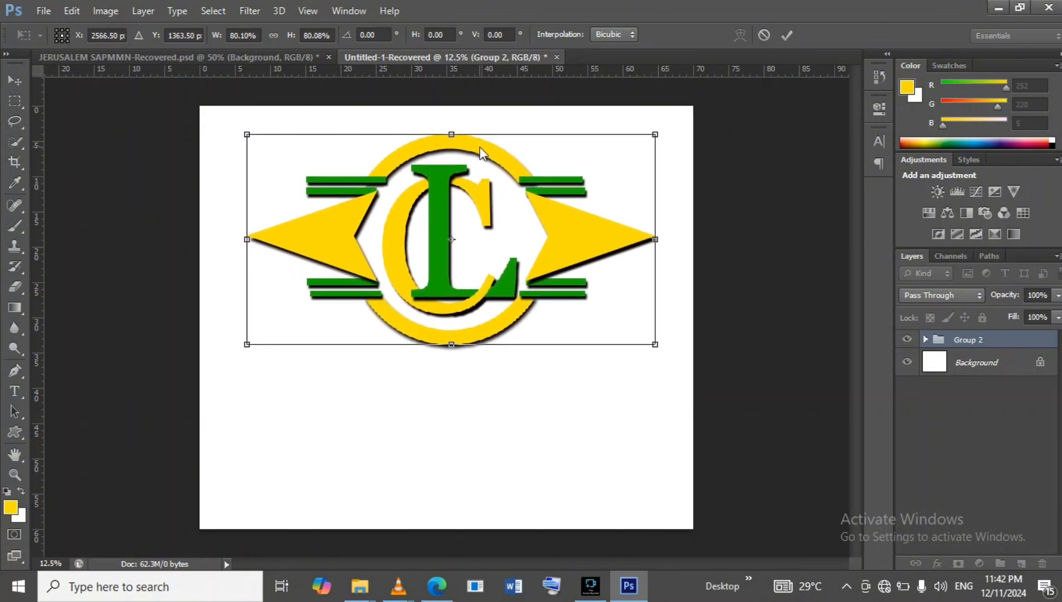
left_click(785, 34)
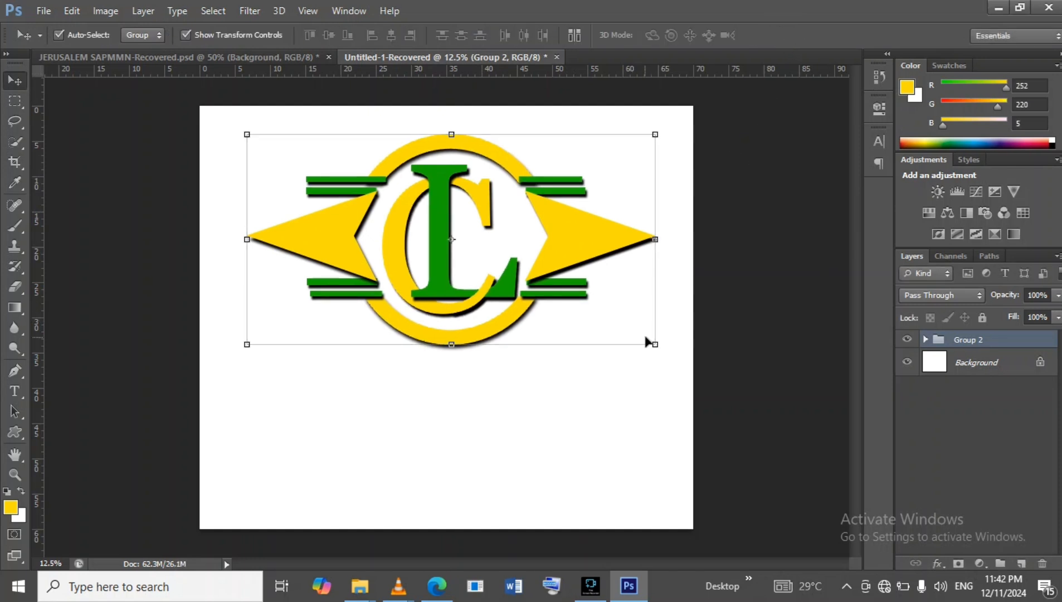
Enlarge the logo group slightly from its corner and nudge it a few pixels left.
left_click_drag(656, 345, 670, 353)
left_click(786, 35)
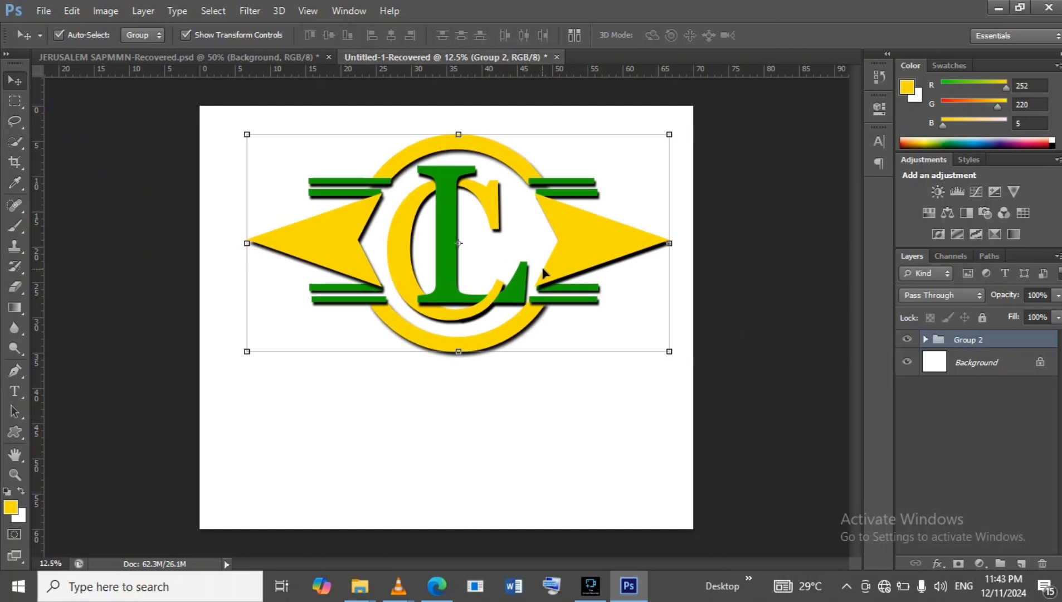
key("Left")
key("Left")
key("Left")
key("Left")
key("Left")
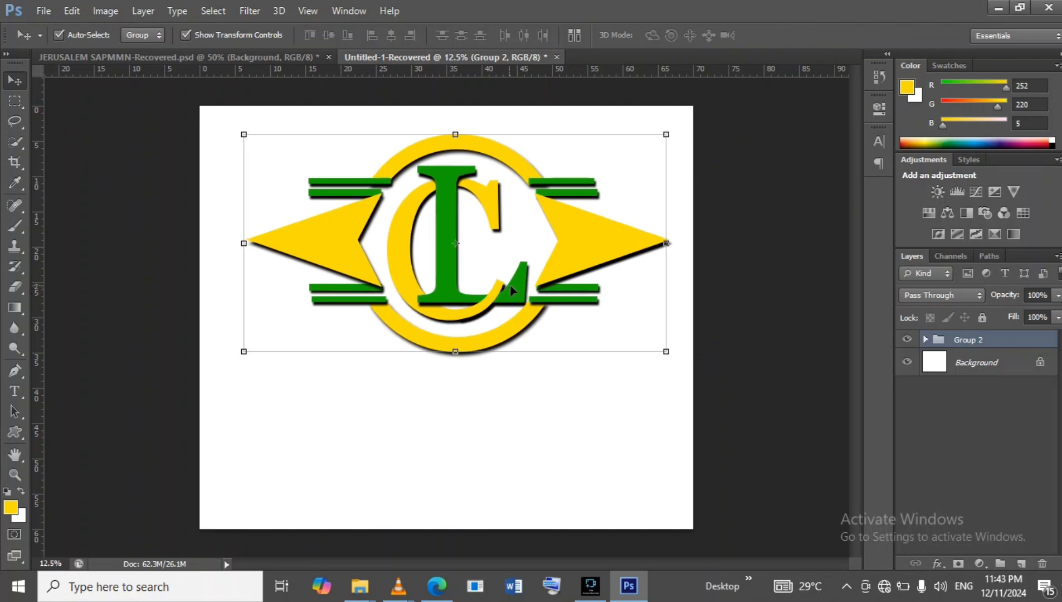
key("Left")
key("Left")
key("Left")
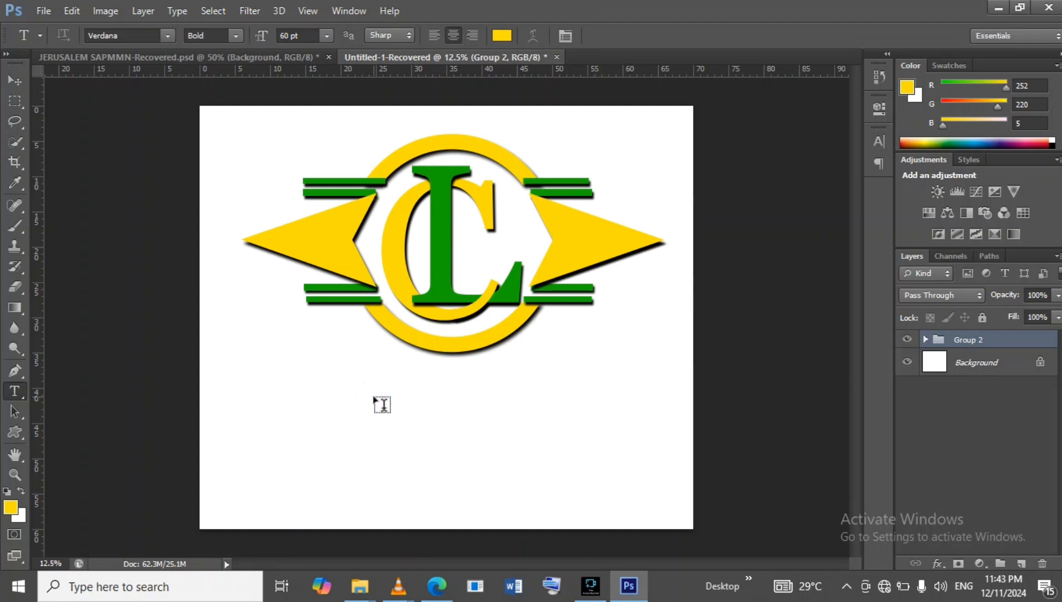
Add the text LEO CHART below the logo in Verdana Bold 60 pt.
left_click(374, 394)
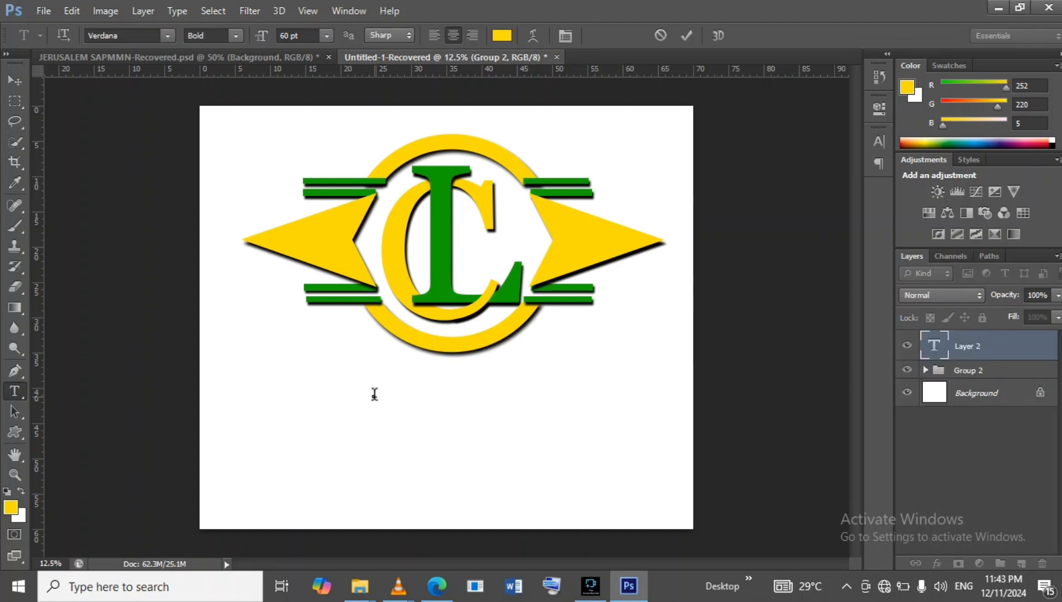
type("LOG")
Select all the text, set its color to dark red 510703 and commit the text.
right_click(375, 394)
left_click(422, 113)
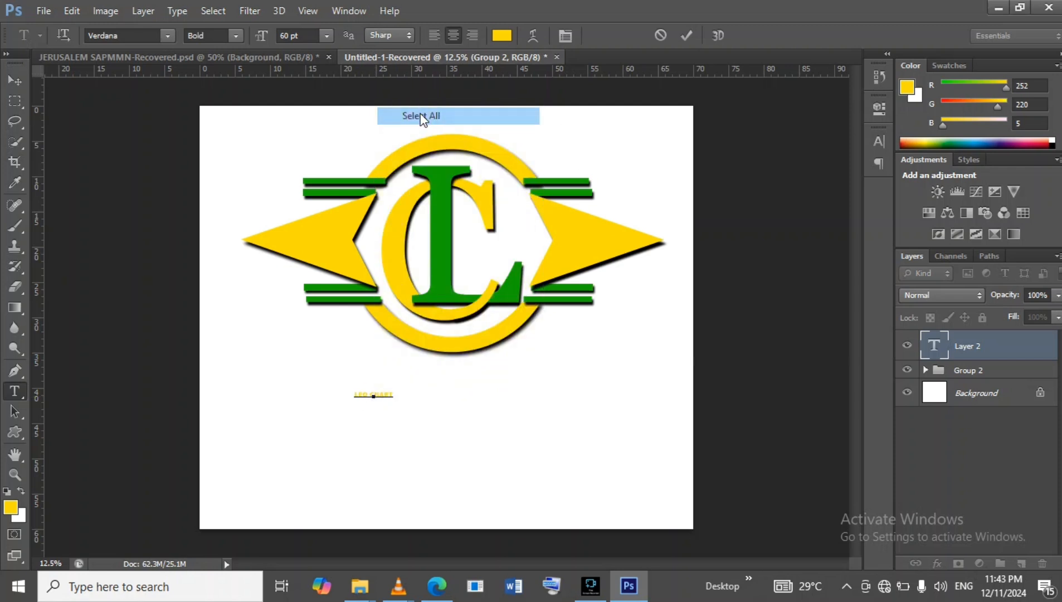
left_click(501, 37)
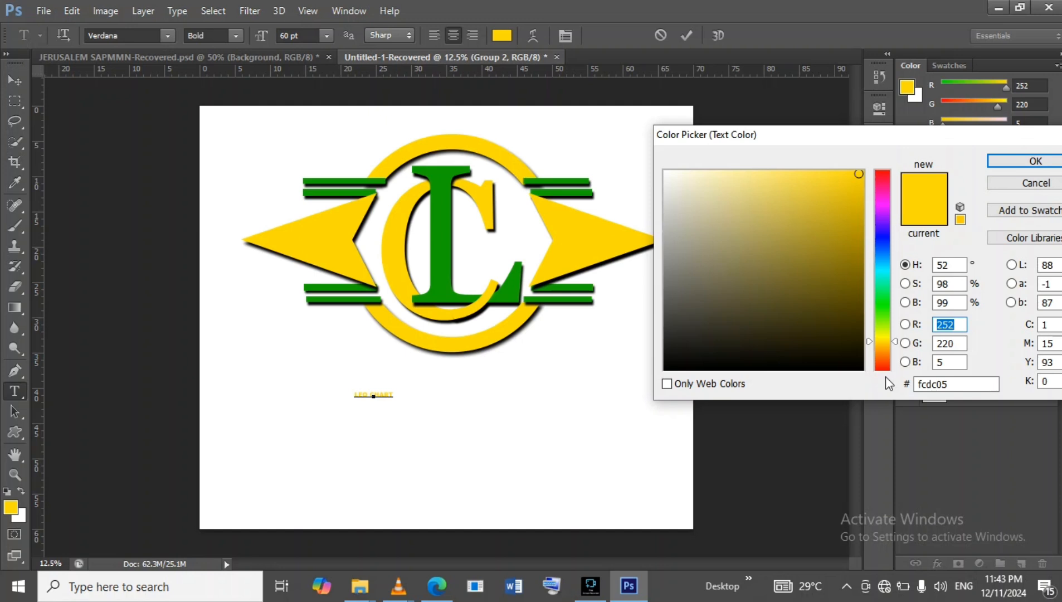
left_click(883, 368)
left_click(854, 298)
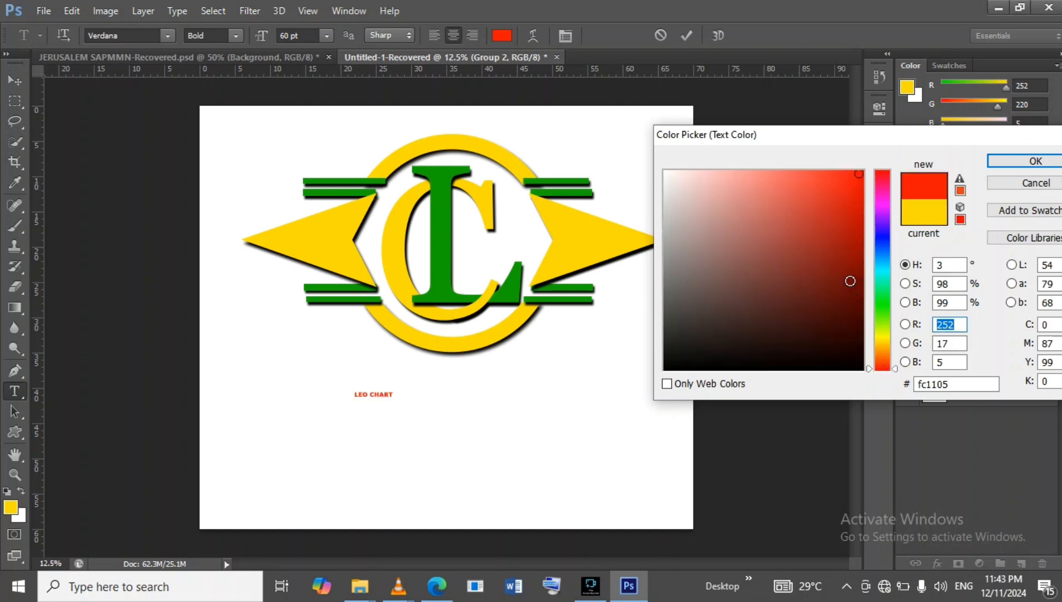
left_click(853, 280)
left_click(858, 292)
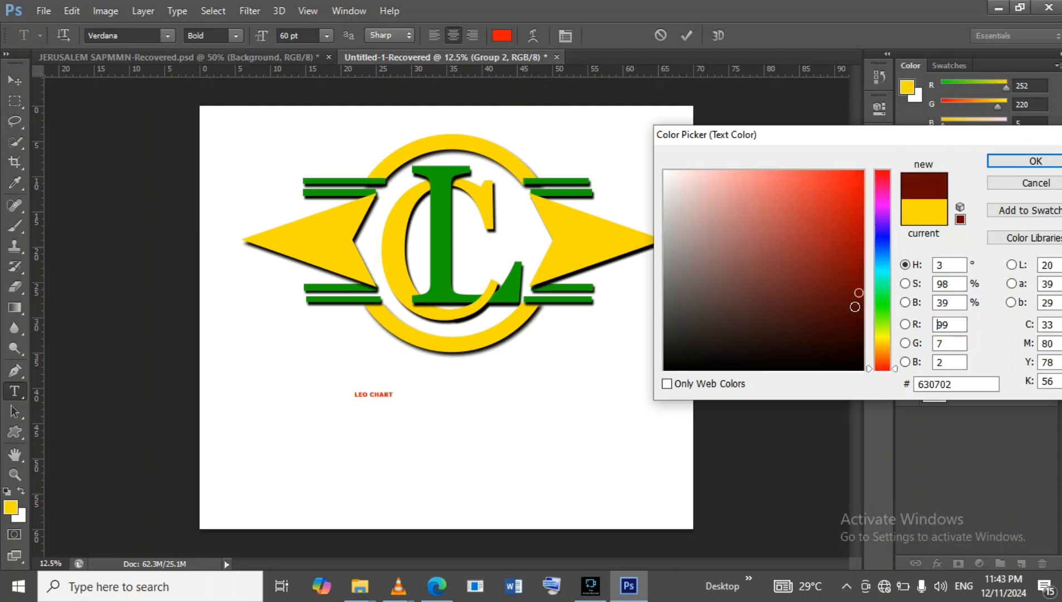
left_click(854, 306)
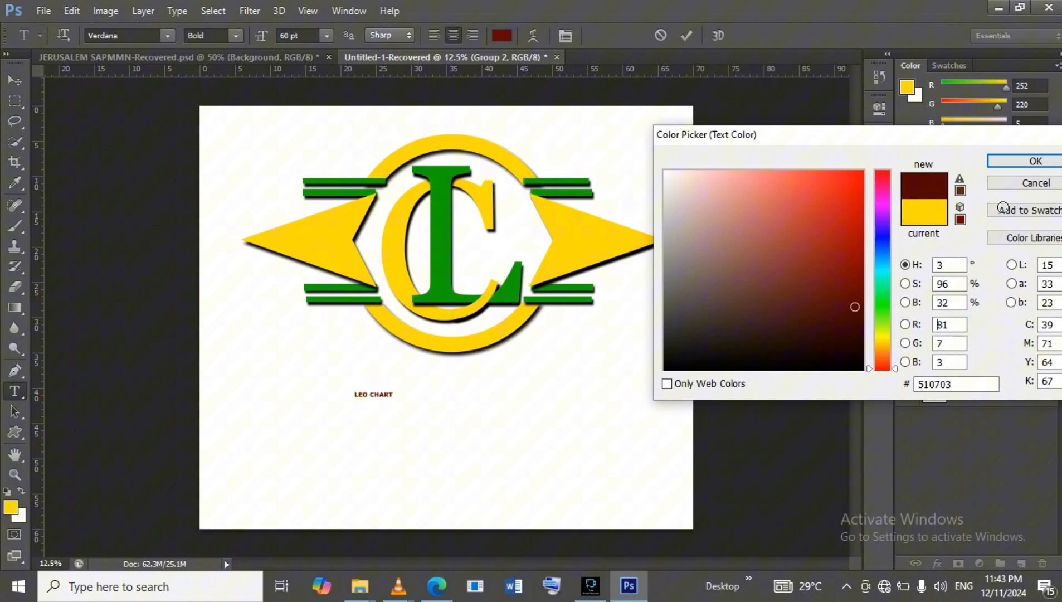
left_click(1012, 159)
left_click(692, 38)
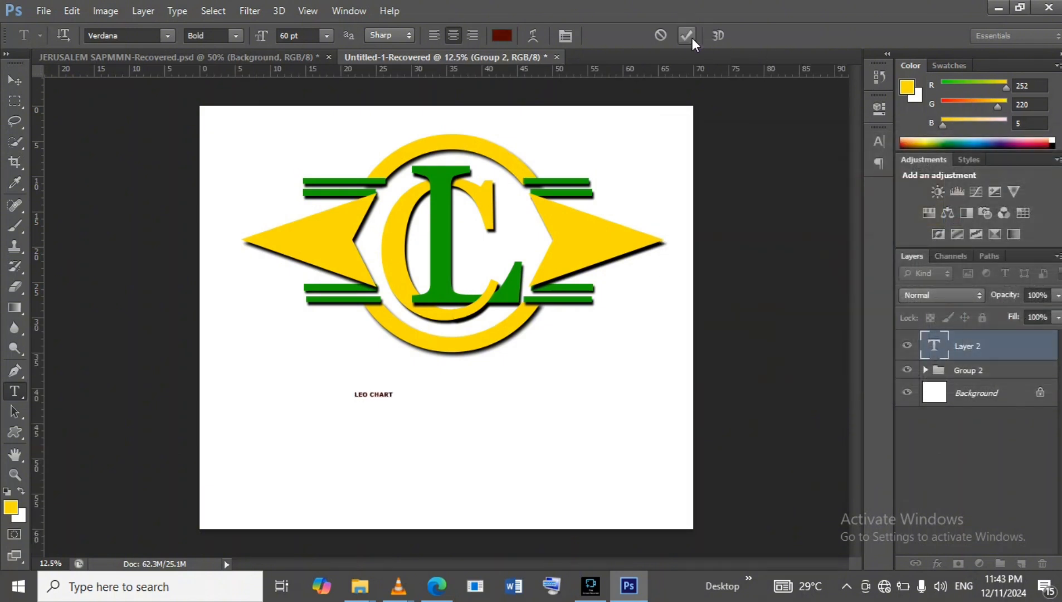
Scale the LEO CHART text to about 677% and center it beneath the logo.
left_click(19, 81)
left_click_drag(398, 391, 605, 338)
left_click_drag(559, 369, 536, 385)
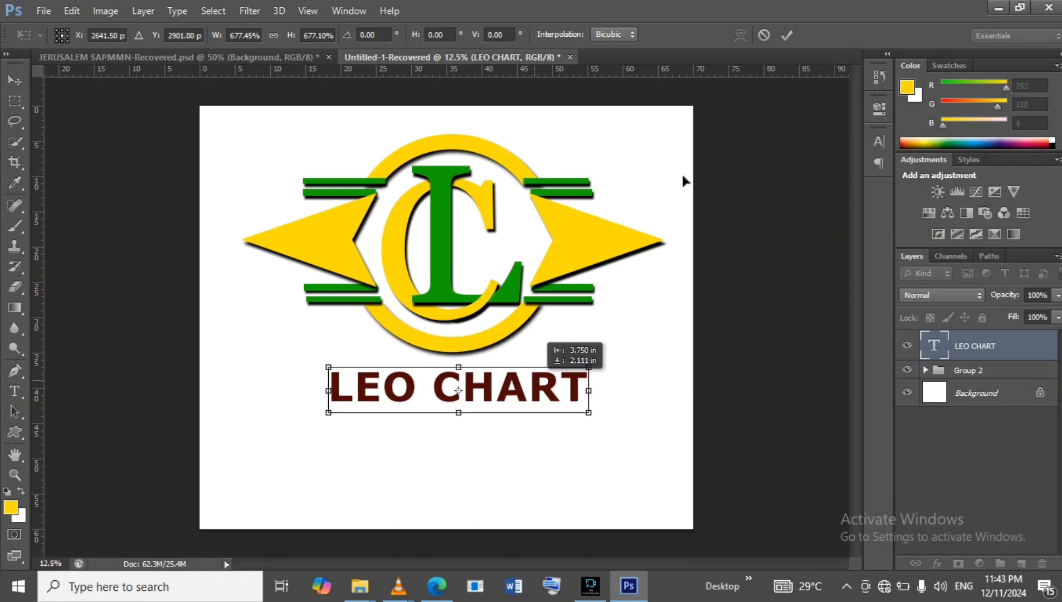
left_click(792, 35)
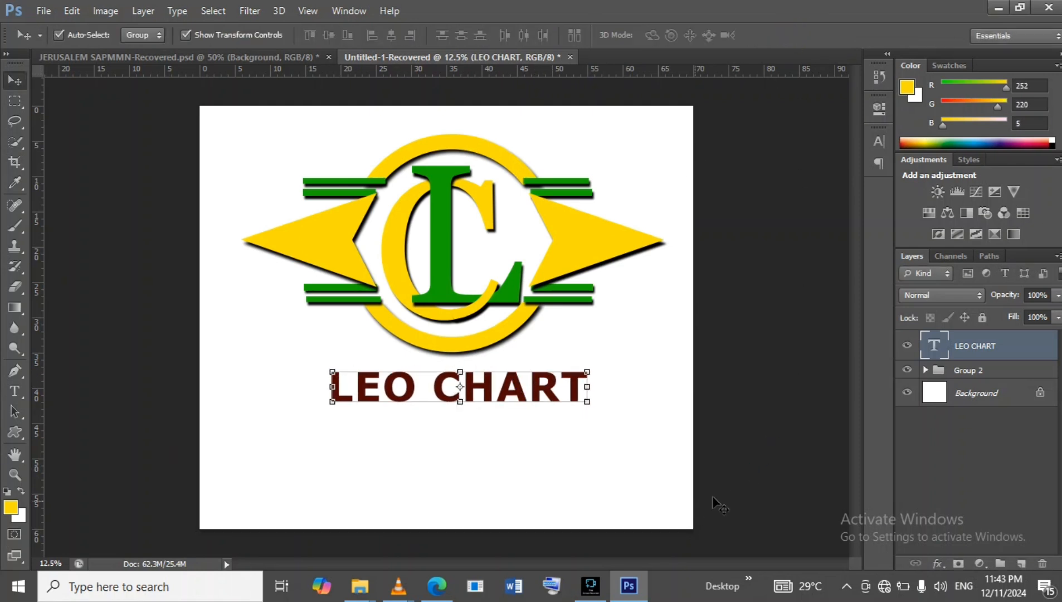
Add a drop shadow to the LEO CHART text with 100% opacity, 29 px distance, 4% spread and 18 px size.
key("space")
double_click(1024, 350)
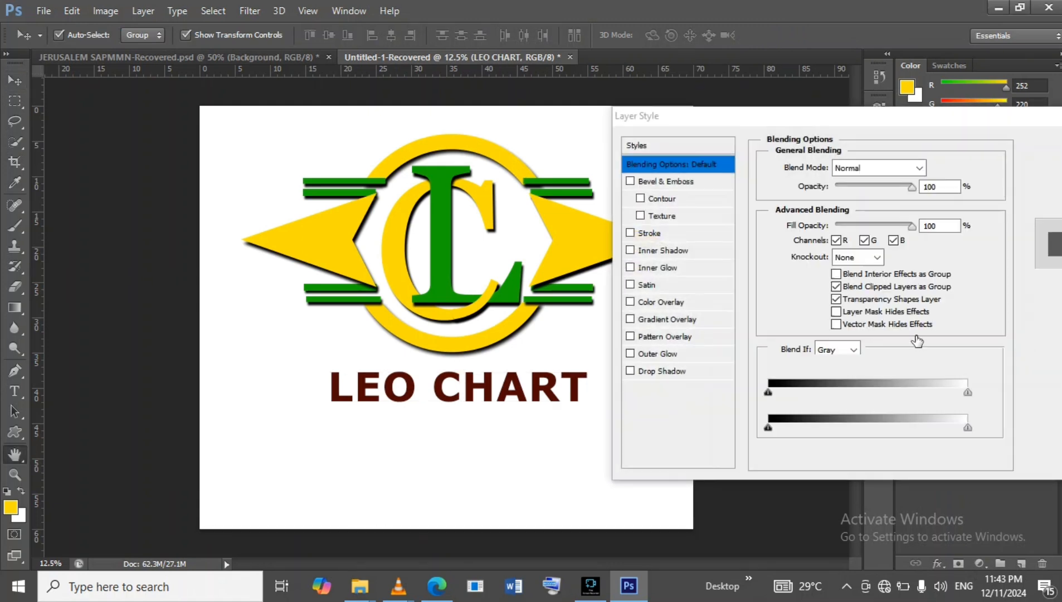
left_click(711, 378)
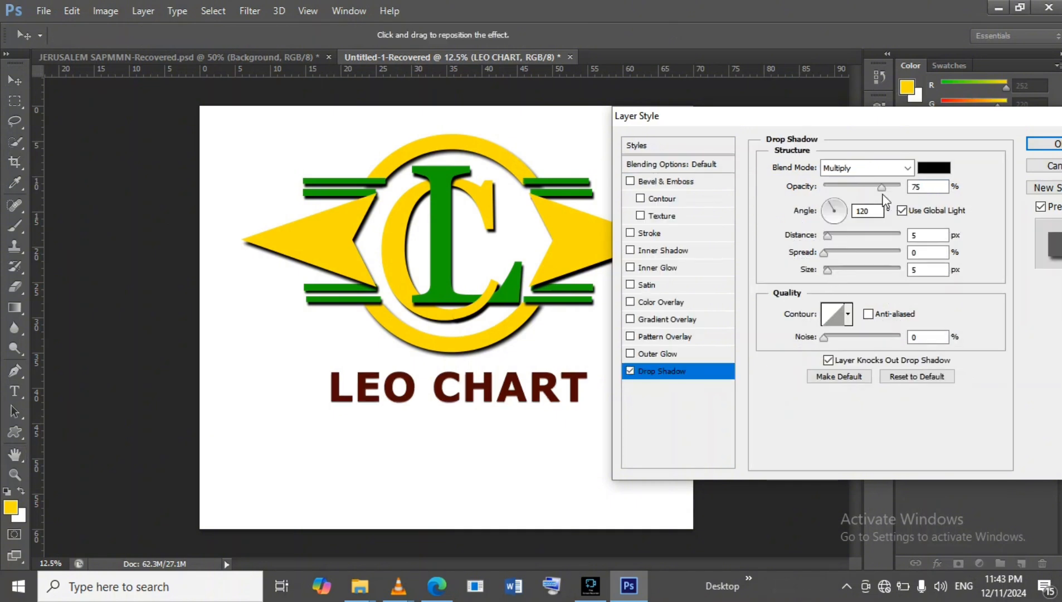
left_click_drag(886, 187, 904, 185)
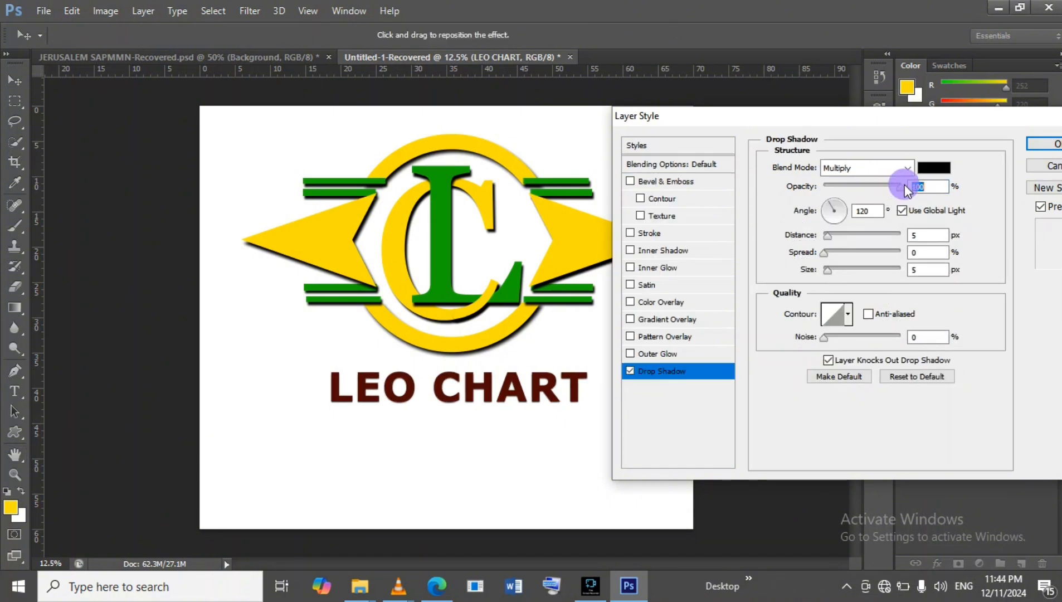
left_click(829, 236)
mouse_move(829, 235)
left_mouse_down()
mouse_move(844, 236)
mouse_move(838, 271)
mouse_move(829, 254)
left_mouse_up()
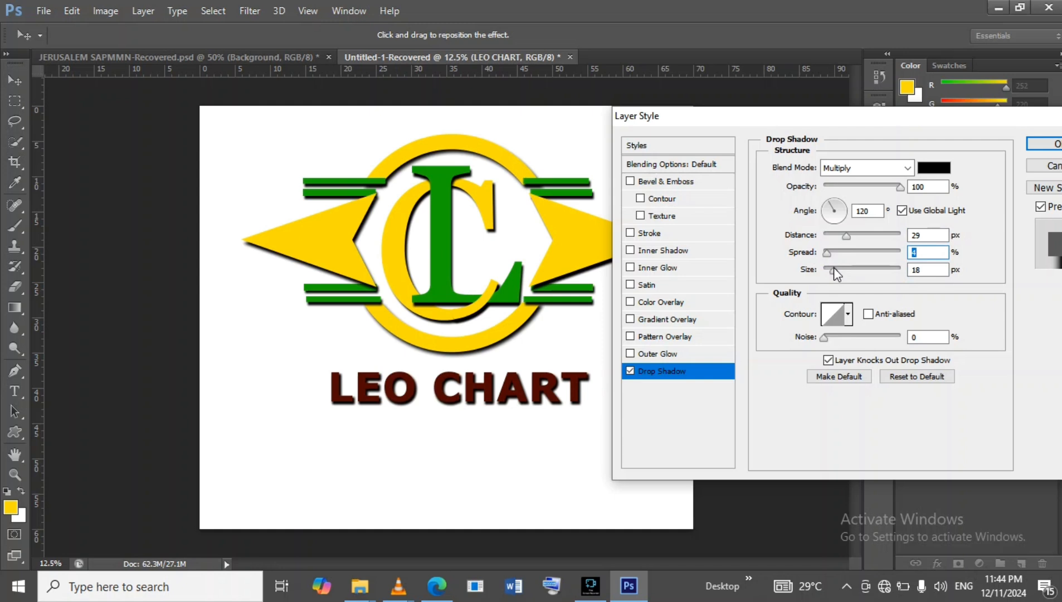
left_click(835, 268)
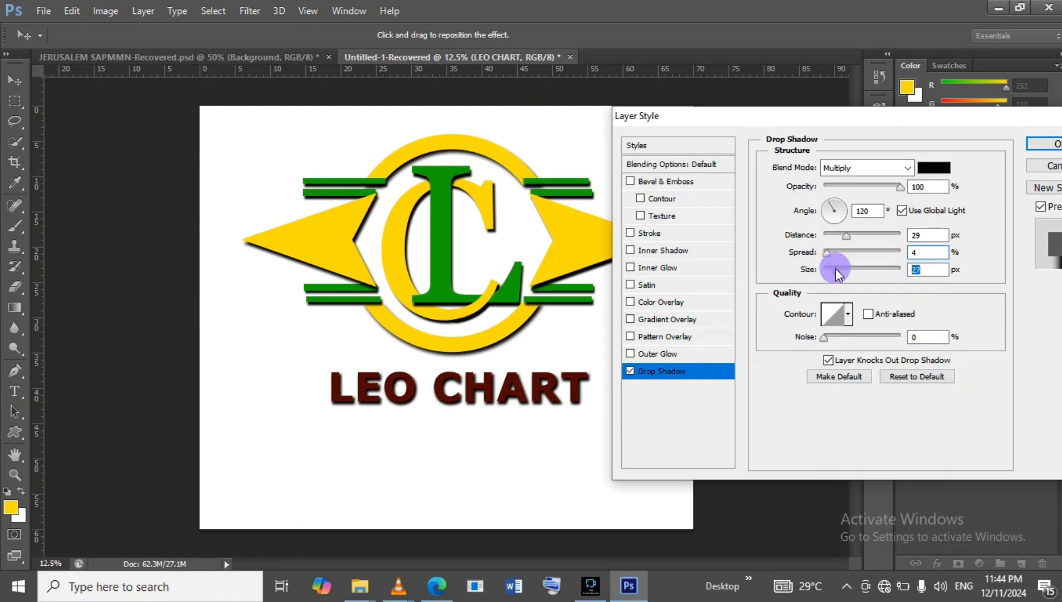
left_click_drag(835, 268, 833, 270)
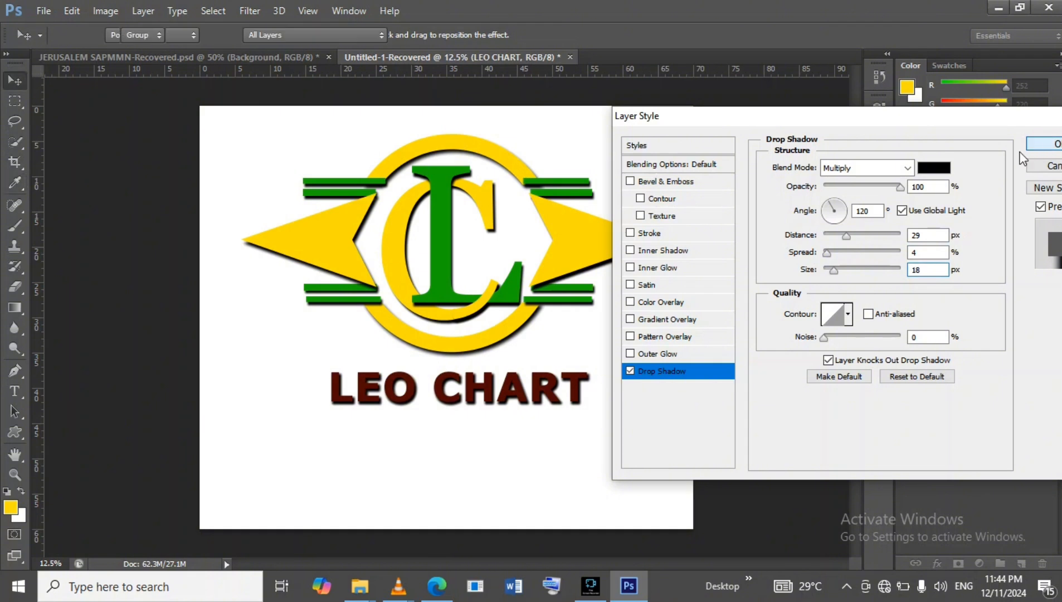
left_click(1037, 144)
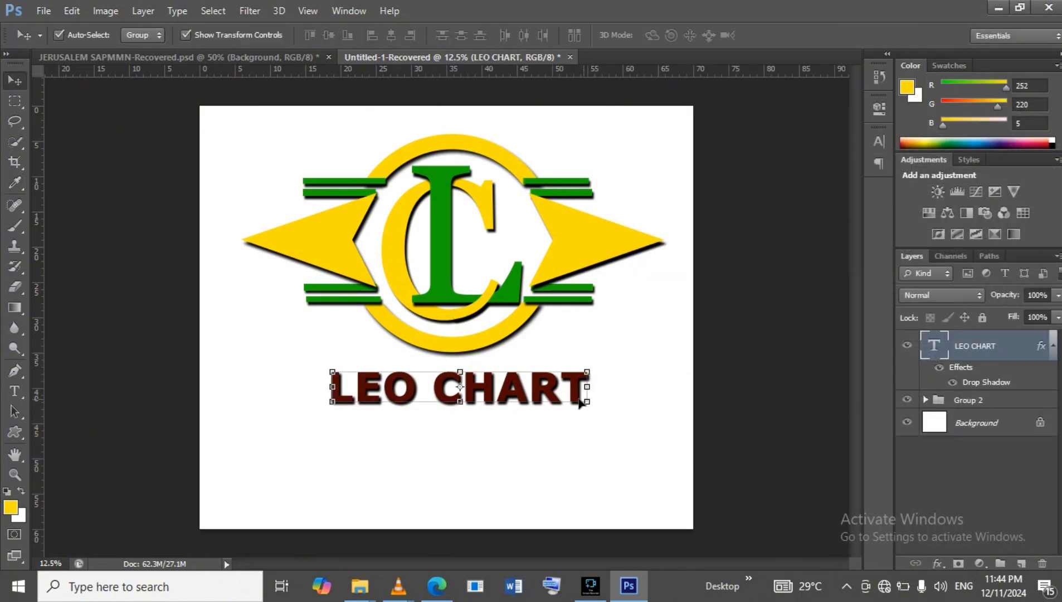
Place the blue depositphotos background image from the Desktop's dekstop > LOGO ITEMSS folder just above the Background layer.
left_click(617, 480)
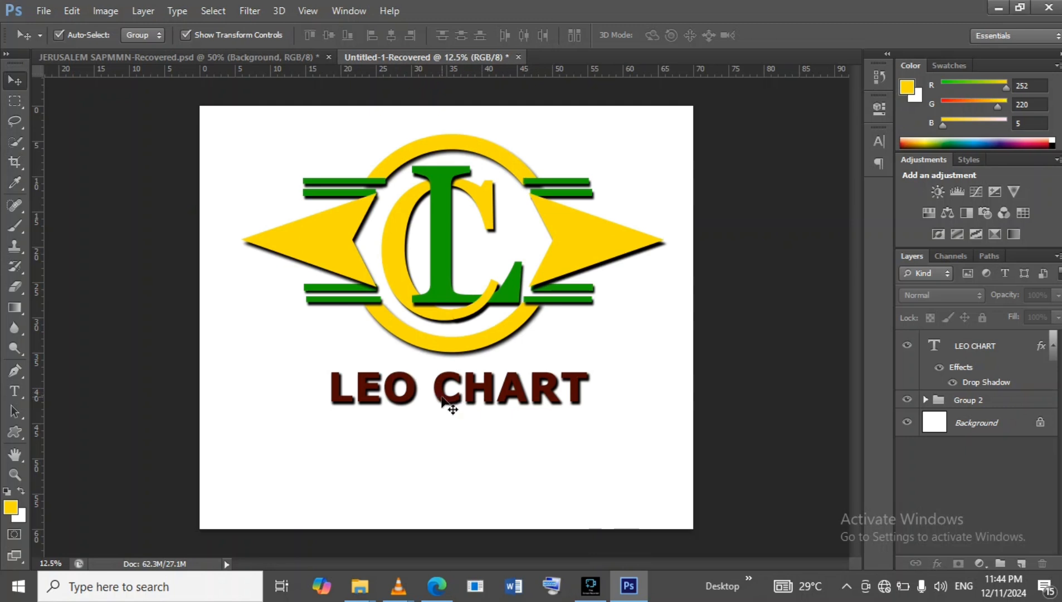
left_click(1018, 427)
left_click(42, 11)
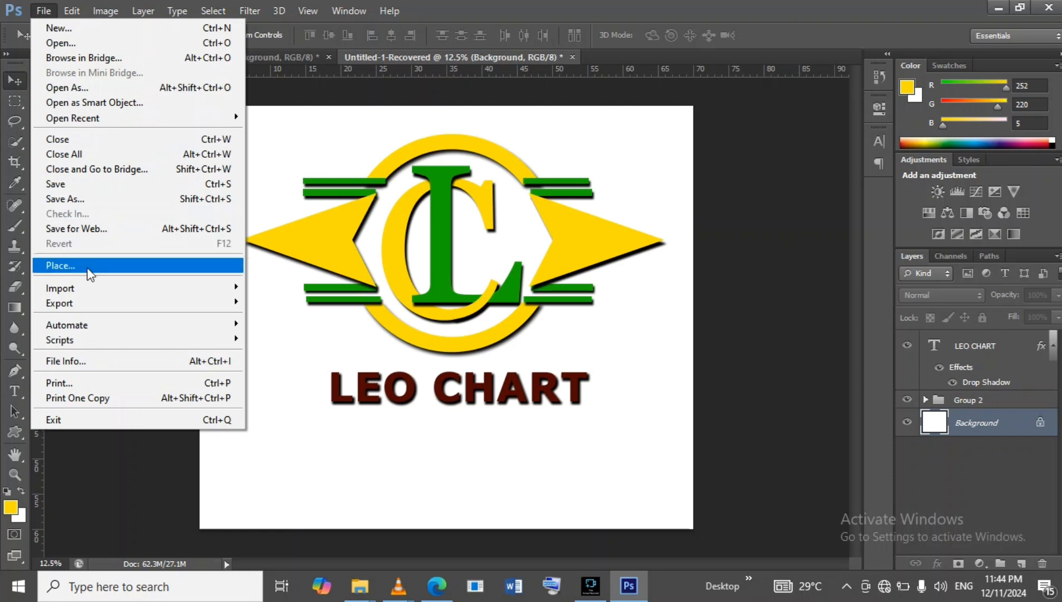
left_click(42, 11)
left_click(42, 11)
left_click(106, 264)
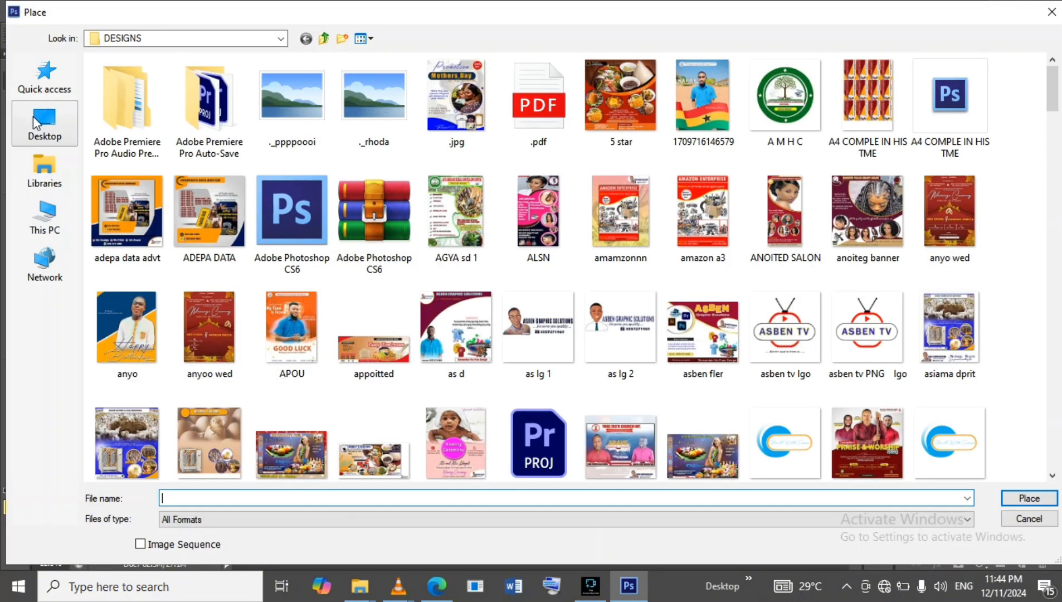
left_click(34, 116)
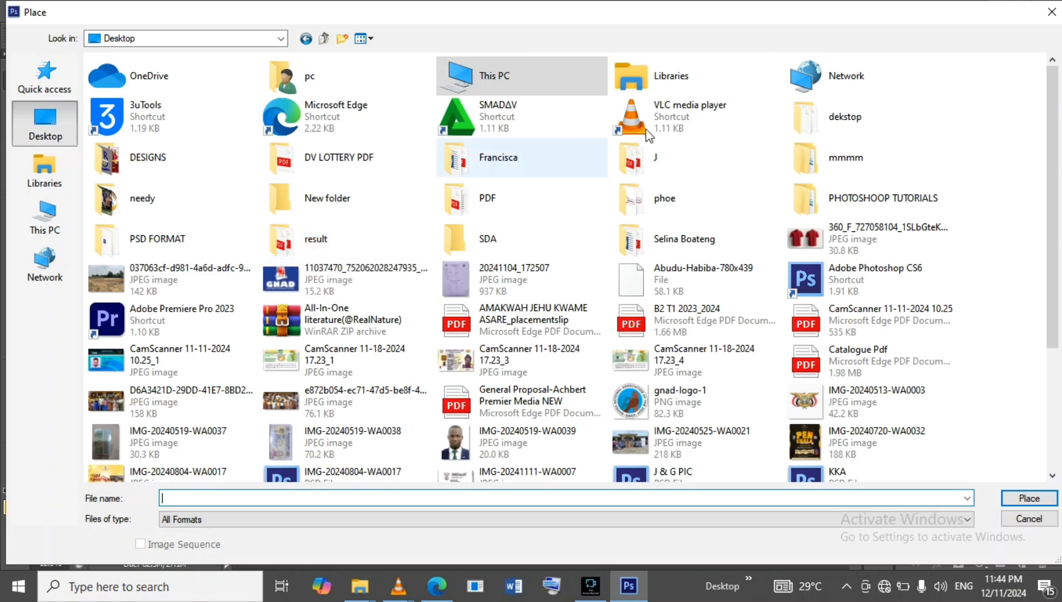
double_click(852, 117)
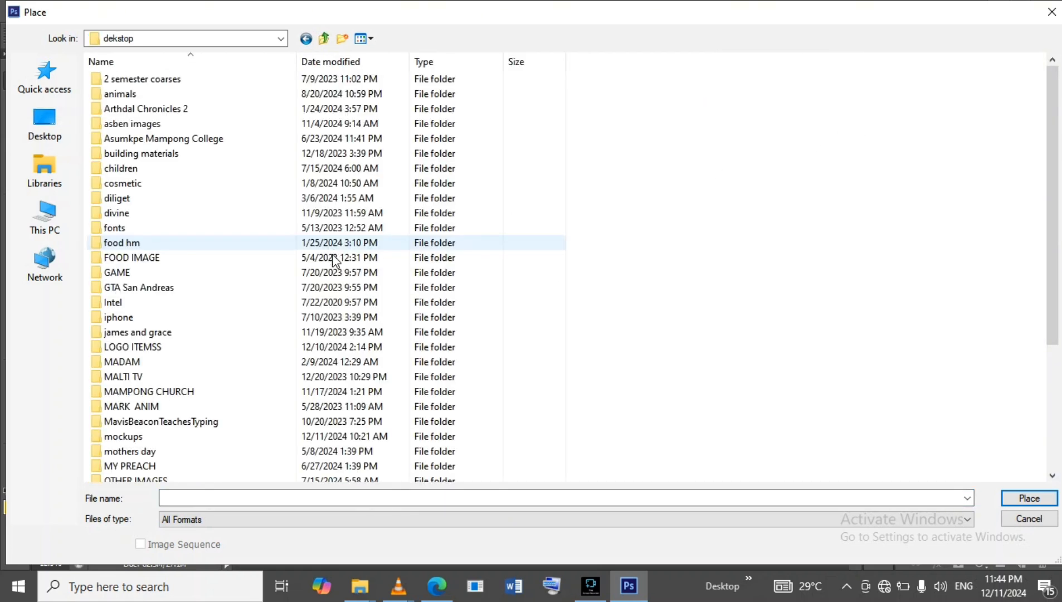
scroll(334, 259, "down", 1)
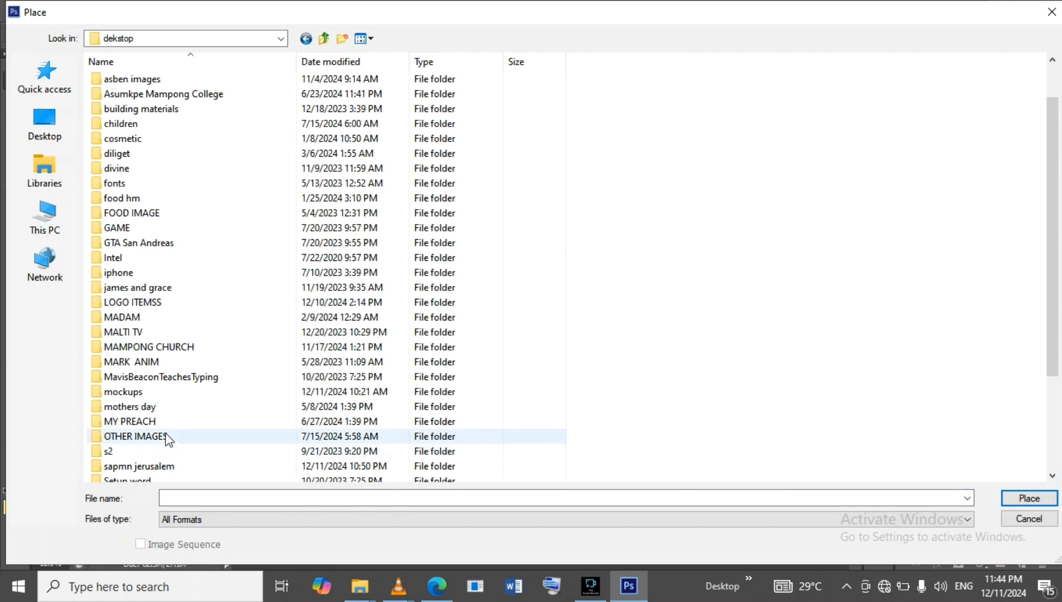
double_click(167, 301)
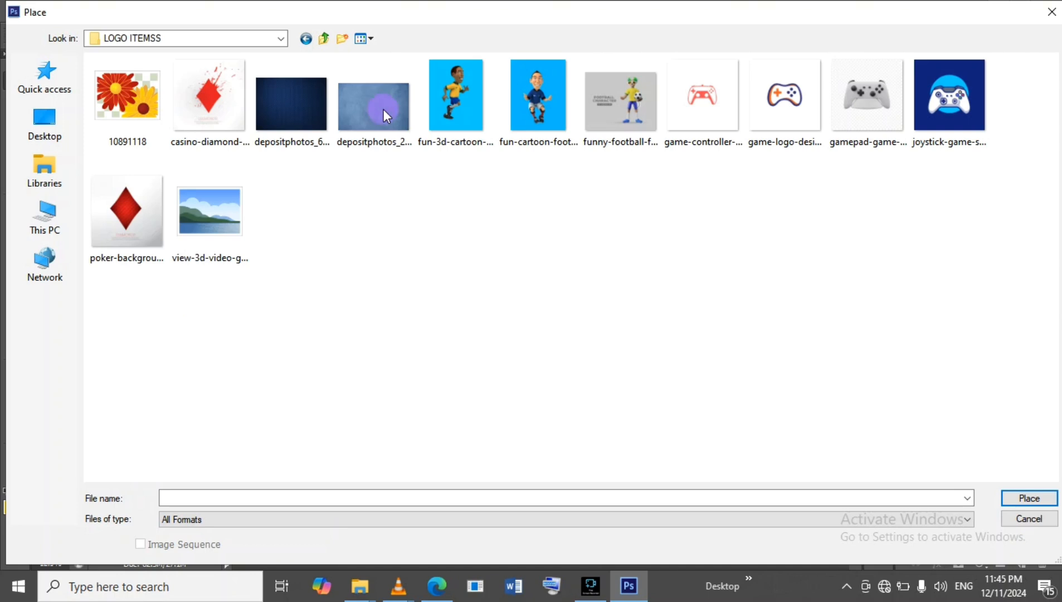
left_click(1011, 499)
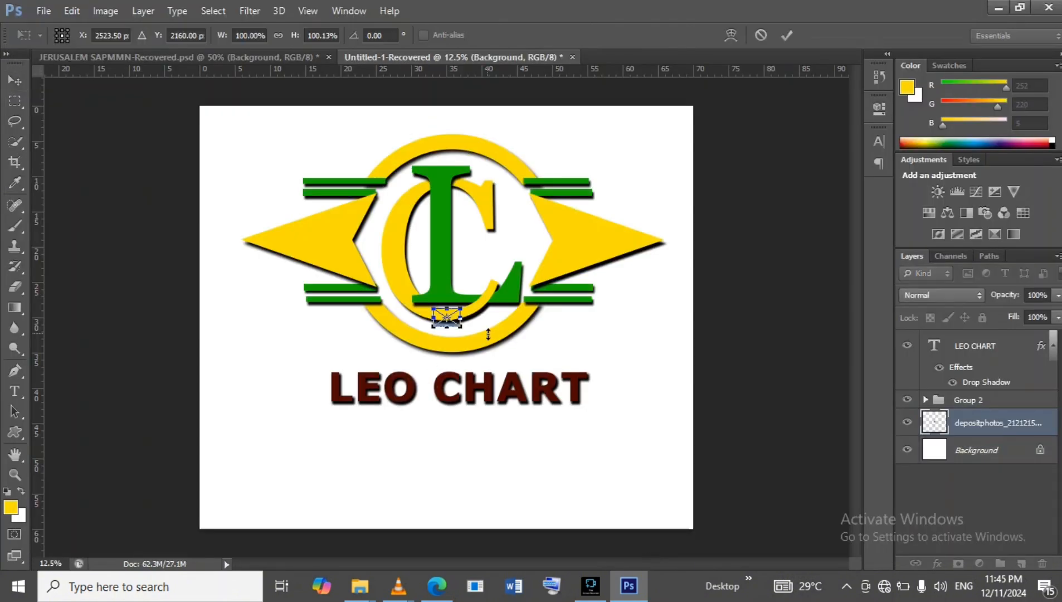
Scale the placed blue background to cover the whole canvas and commit the transform.
left_click_drag(462, 305, 810, 78)
left_click_drag(434, 326, 103, 560)
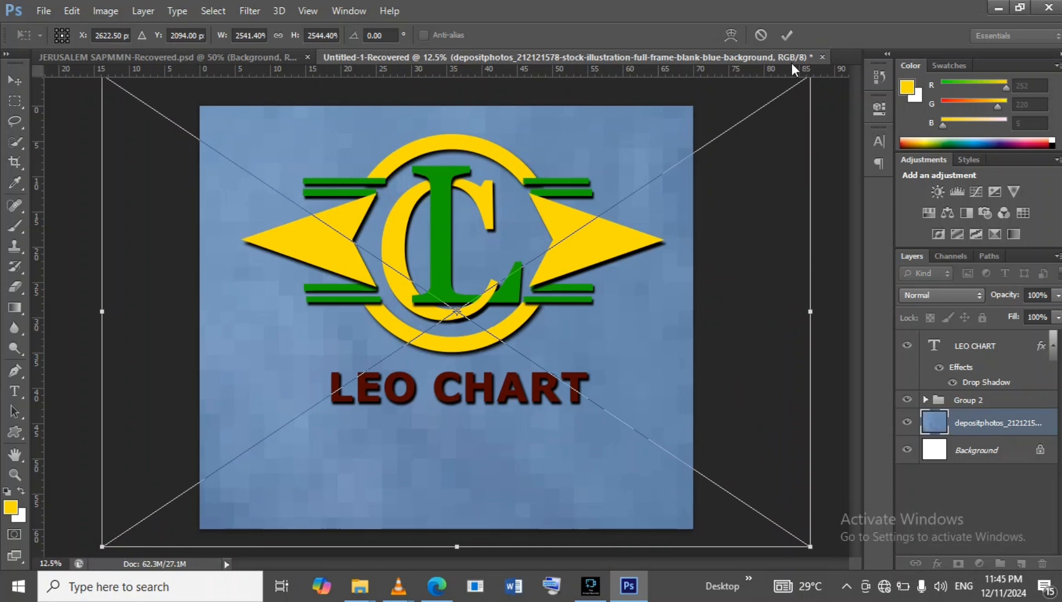
left_click(786, 36)
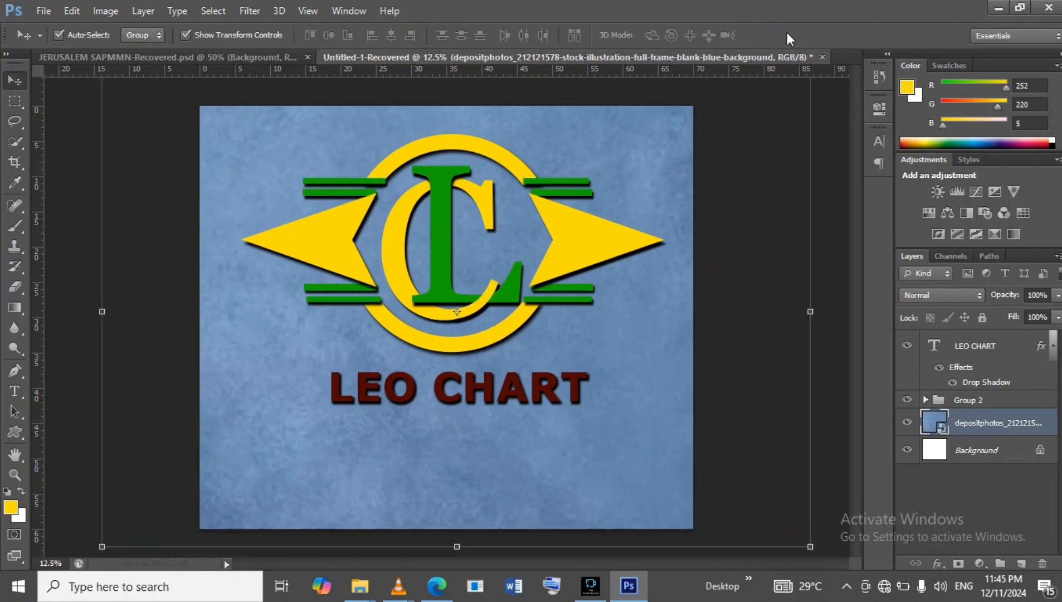
left_click(839, 186)
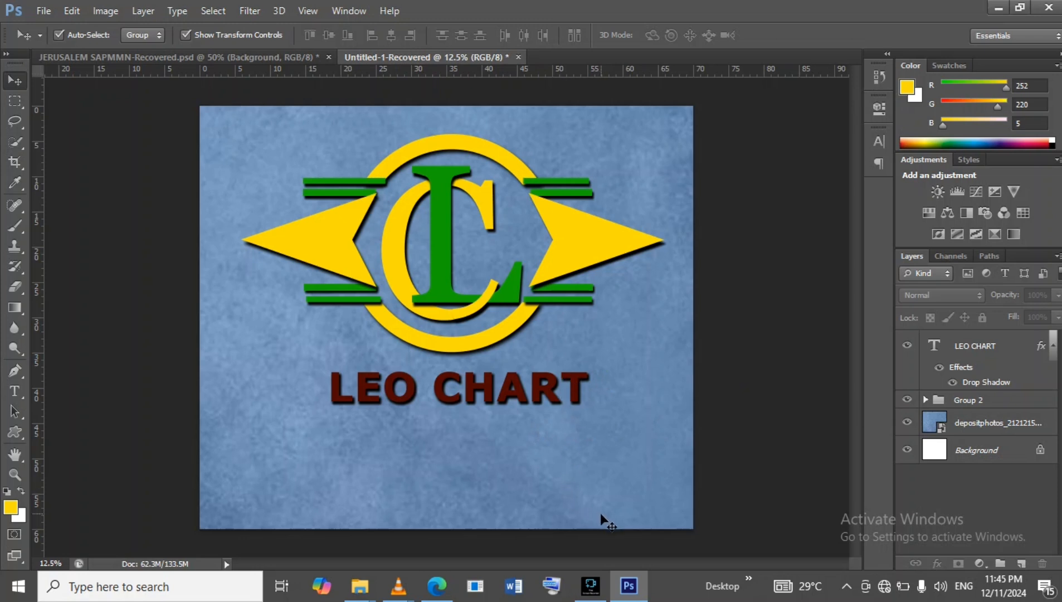
left_click(595, 582)
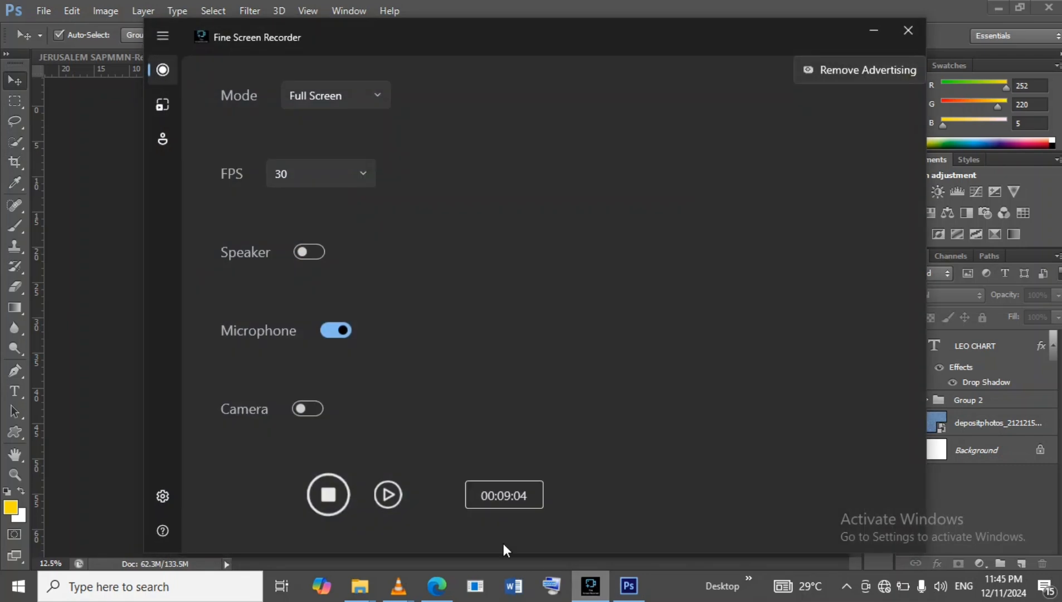
left_click(328, 496)
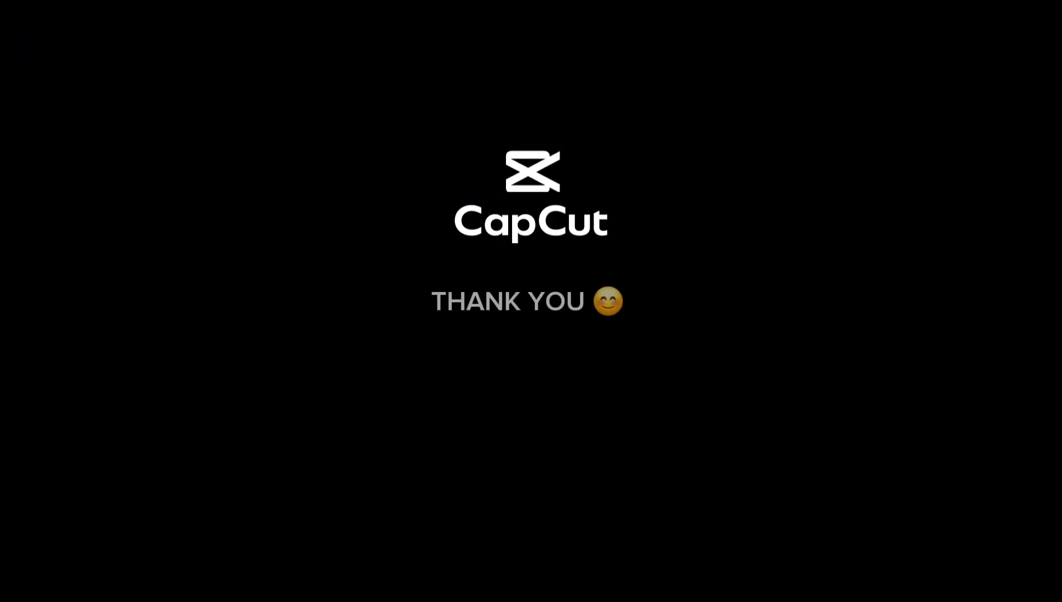